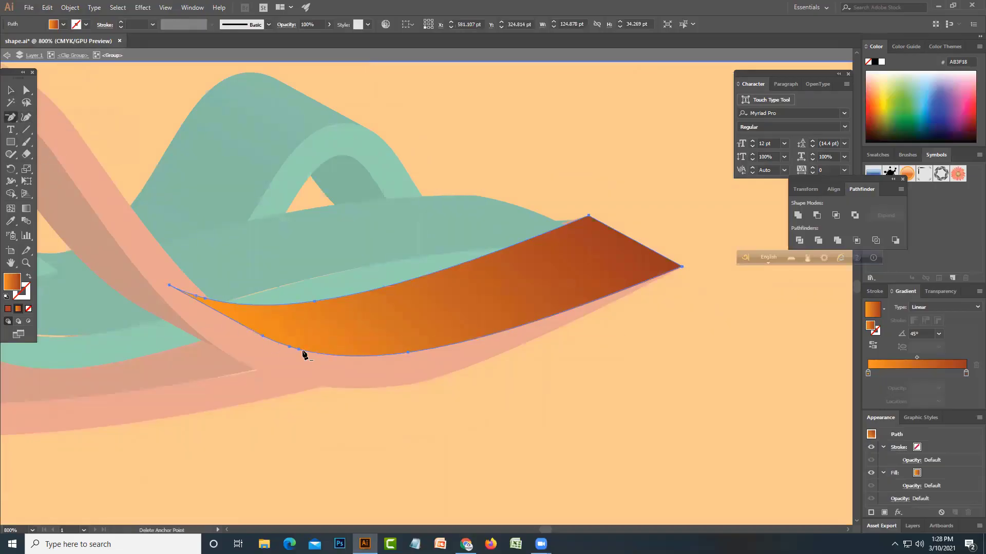
Simplify the orange ribbon tip with Object > Path > Simplify, raising the curve precision.
key("minus")
left_click(70, 8)
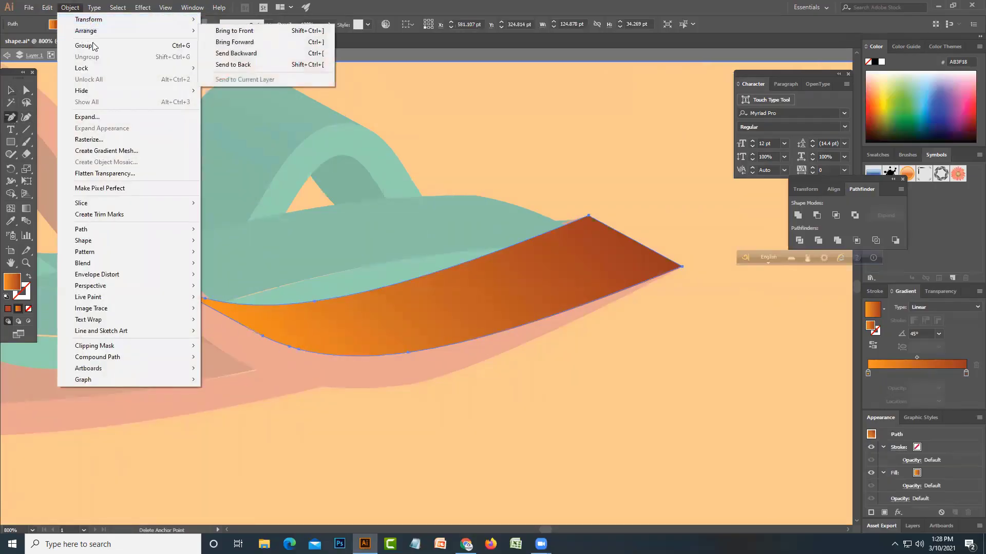
mouse_move(81, 230)
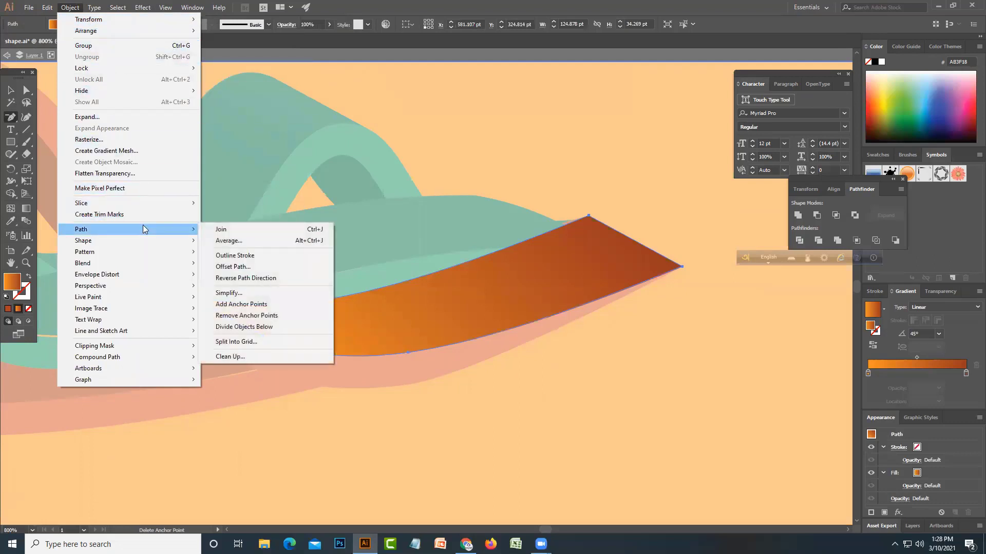
left_click(229, 293)
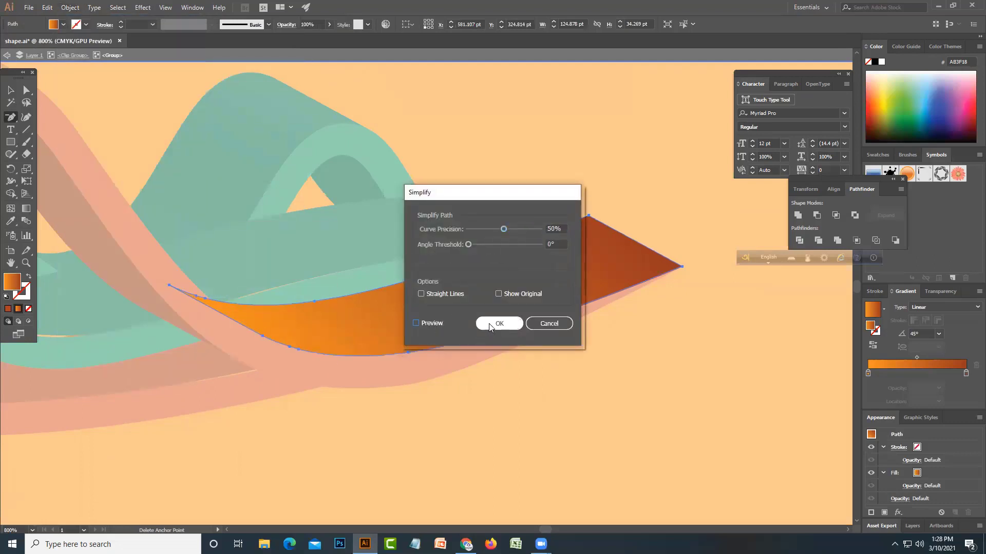
left_click(437, 325)
left_click_drag(462, 192, 631, 168)
mouse_move(667, 205)
left_mouse_down()
mouse_move(702, 205)
mouse_move(649, 205)
mouse_move(664, 221)
mouse_move(696, 205)
left_mouse_up()
key("Return")
Reshape the tip's left anchor with Direct Selection, then leave isolation mode and zoom out.
key("shift+grave")
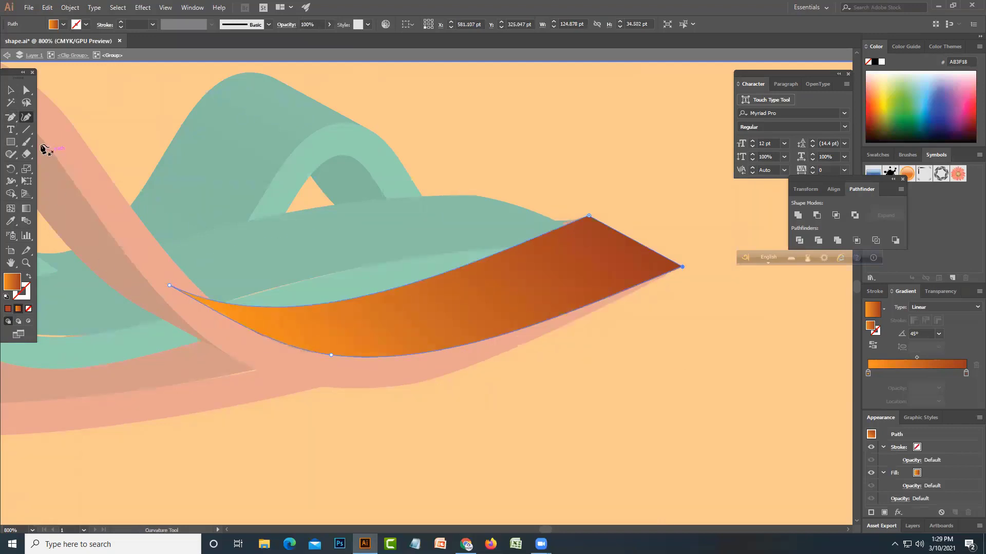
key("shift+c")
key("a")
mouse_move(184, 278)
left_mouse_down()
mouse_move(236, 306)
mouse_move(272, 342)
left_mouse_up()
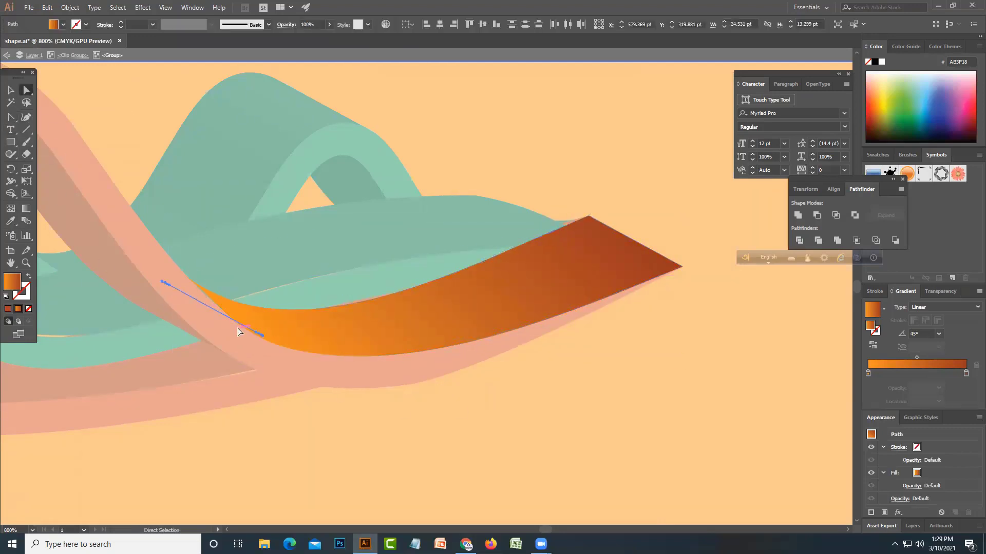
key("ctrl+minus")
key("ctrl+minus")
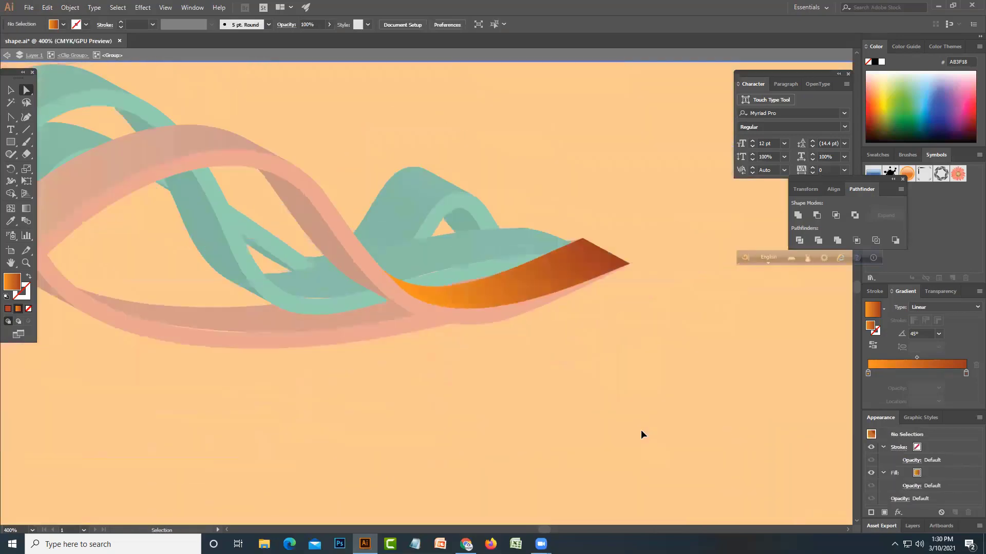
key("Escape")
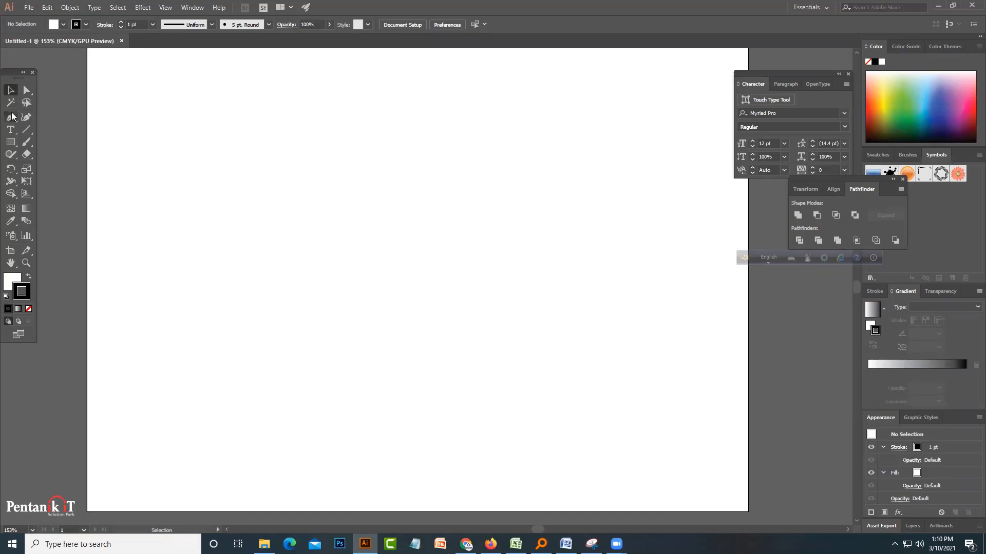
Draw a wavy open Pen path from three curved anchors: start, tall hump, and end.
left_click(12, 117)
left_click_drag(358, 255, 419, 155)
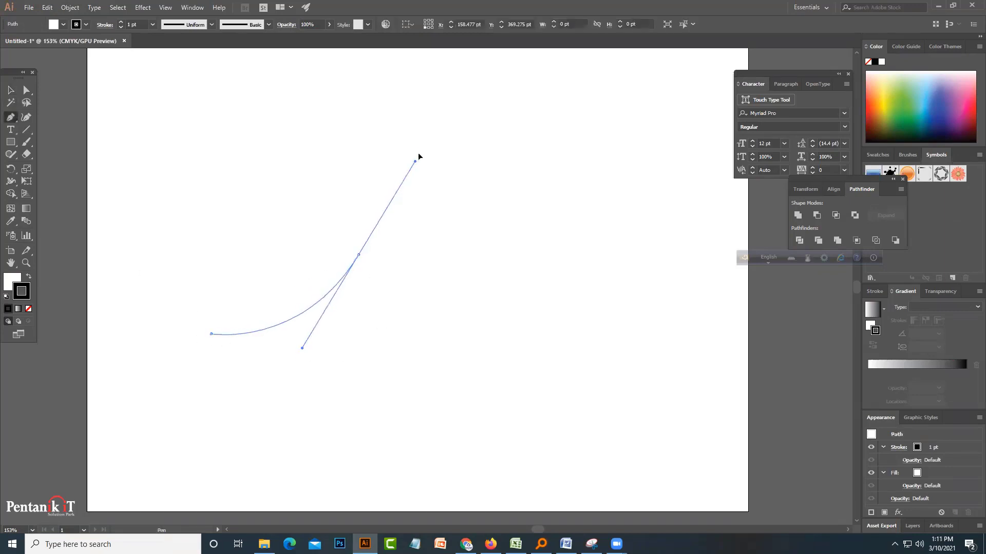
left_click_drag(517, 195, 621, 306)
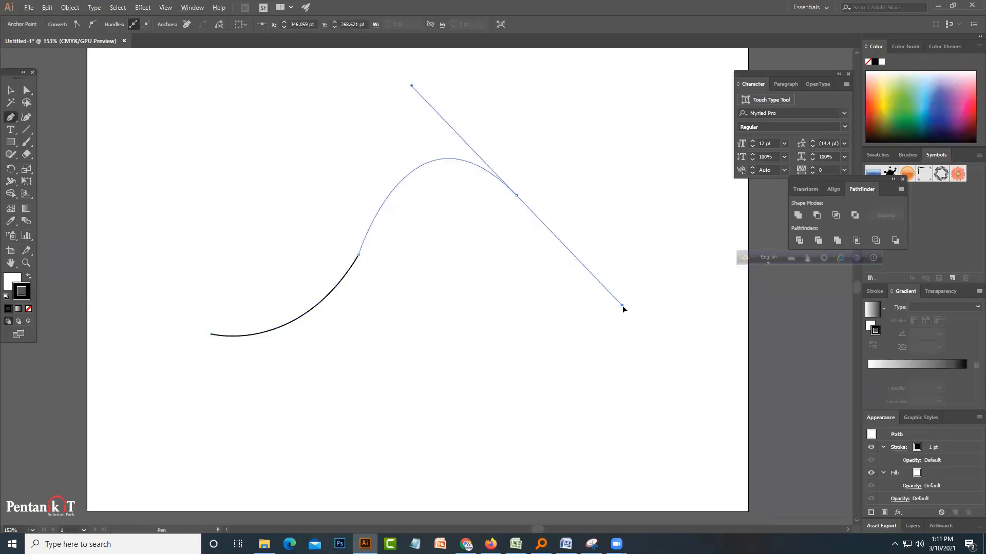
left_click(516, 196)
left_click_drag(651, 243, 736, 218)
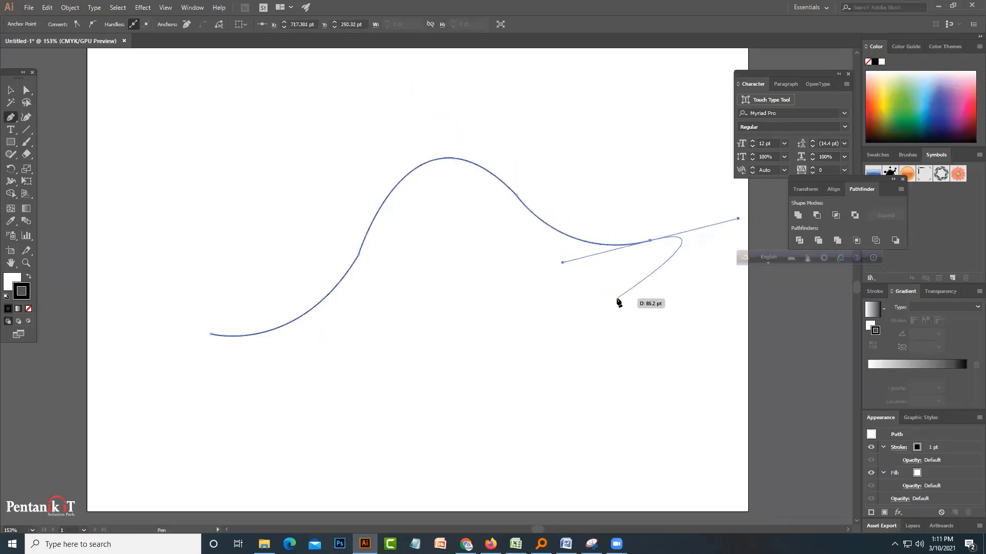
left_click(651, 242)
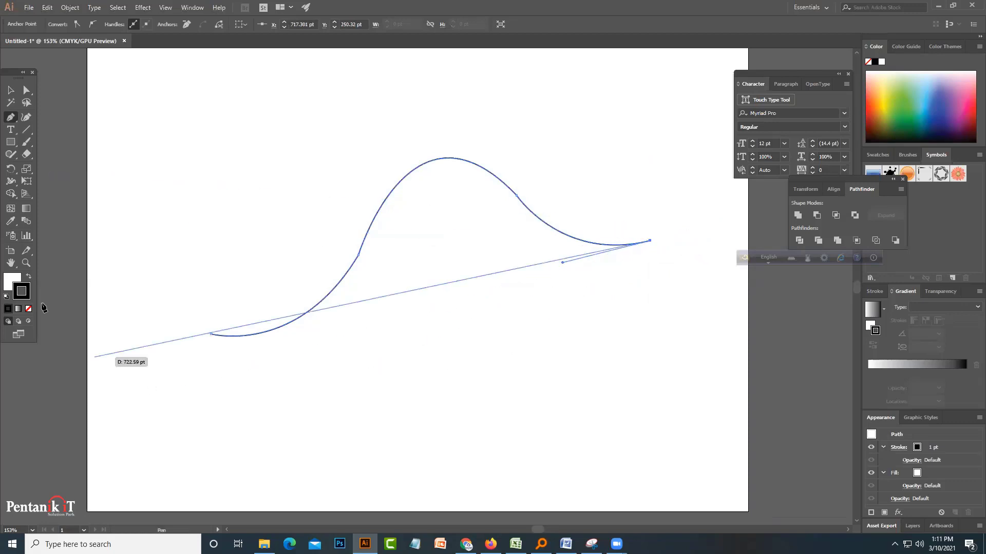
left_click(10, 91)
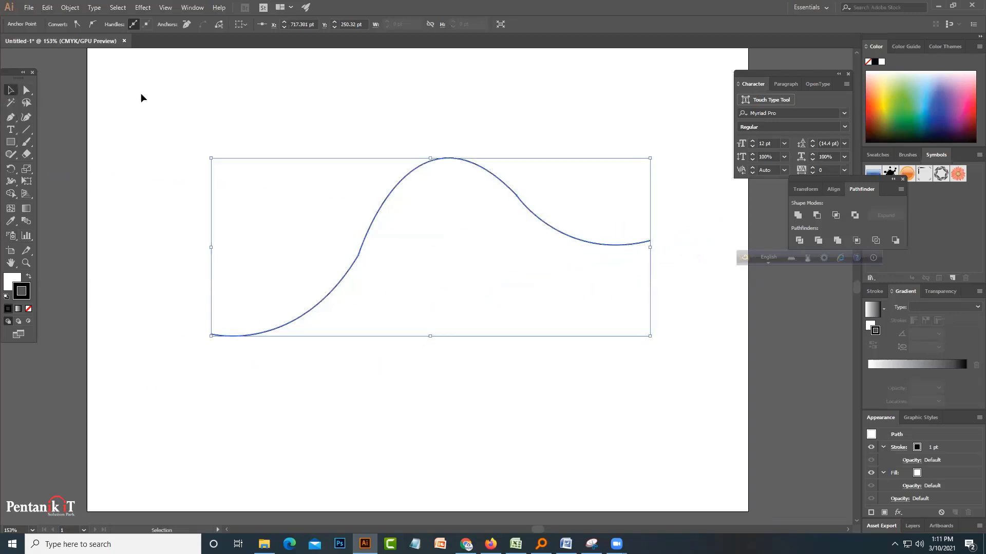
Pull new smooth handles from the lower-middle anchor and the anchor past the hump.
left_click(27, 117)
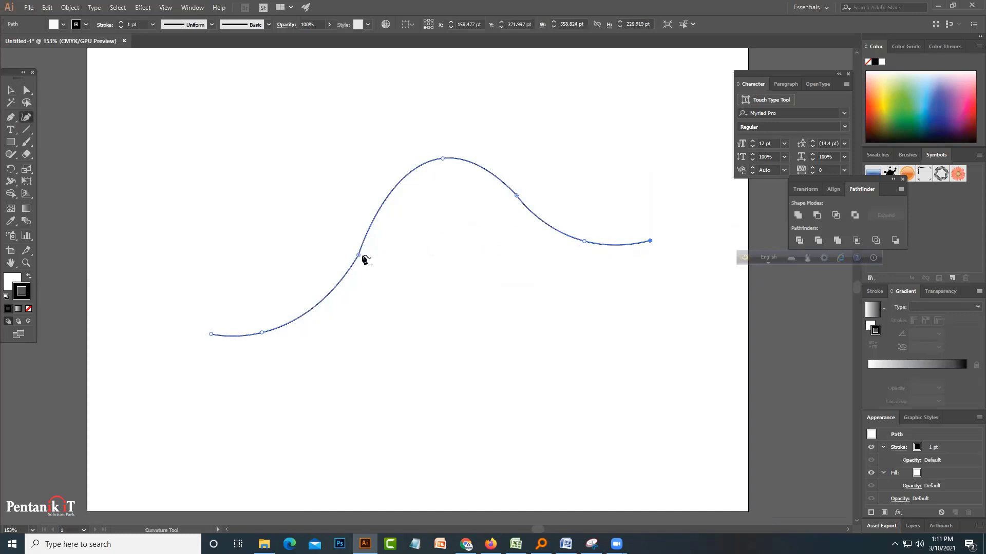
left_click(10, 119)
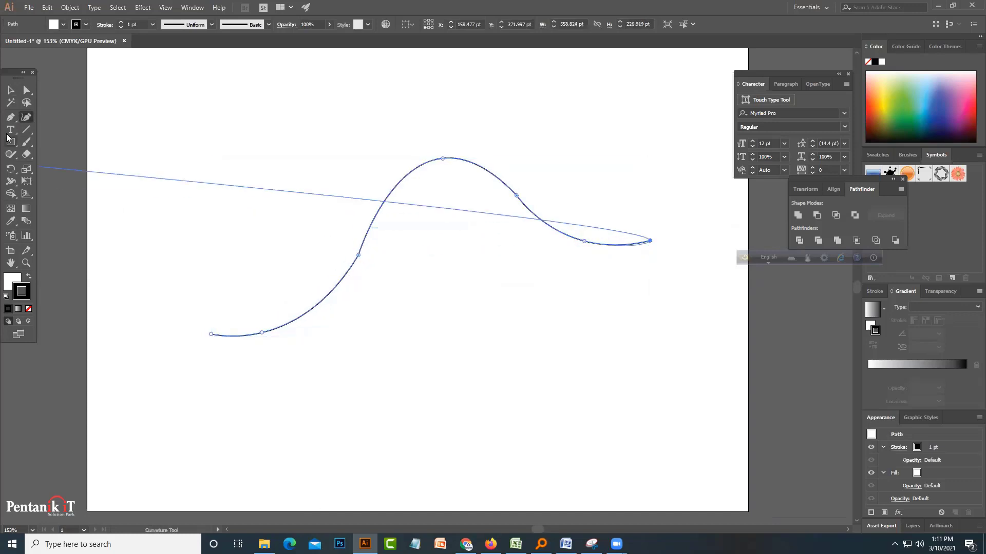
left_click_drag(10, 120, 54, 156)
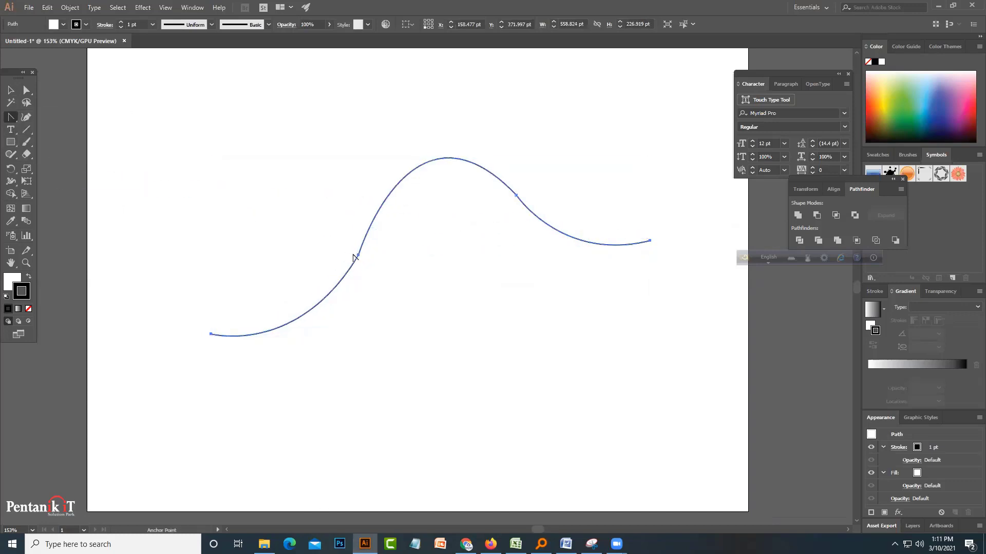
left_click_drag(359, 256, 382, 180)
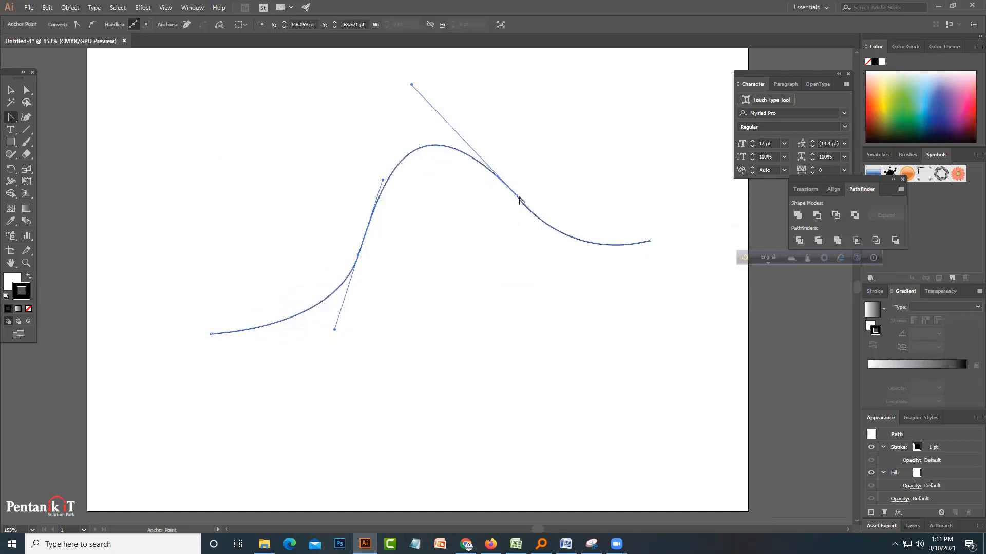
left_click_drag(517, 196, 552, 248)
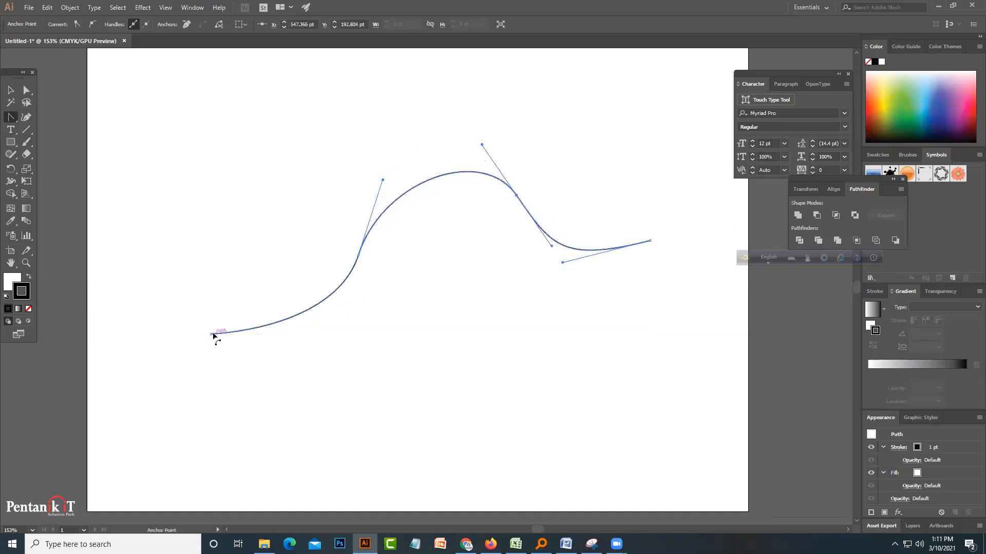
Flatten the left end and steepen the rise into the hump, then reselect the curve.
mouse_move(211, 334)
left_mouse_down()
mouse_move(183, 339)
mouse_move(241, 335)
left_mouse_up()
left_click_drag(341, 334, 336, 298)
left_click_drag(359, 254, 380, 164)
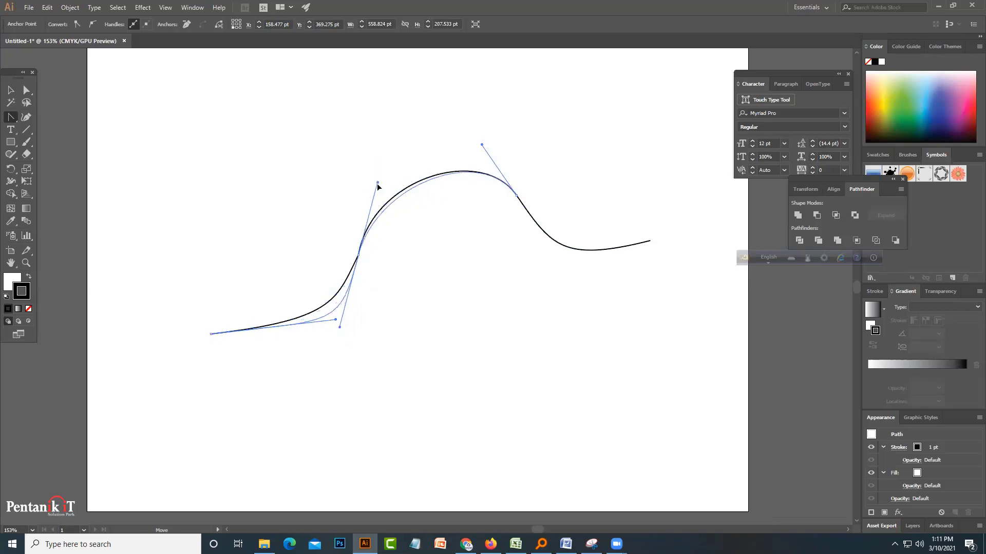
left_click_drag(380, 163, 378, 184)
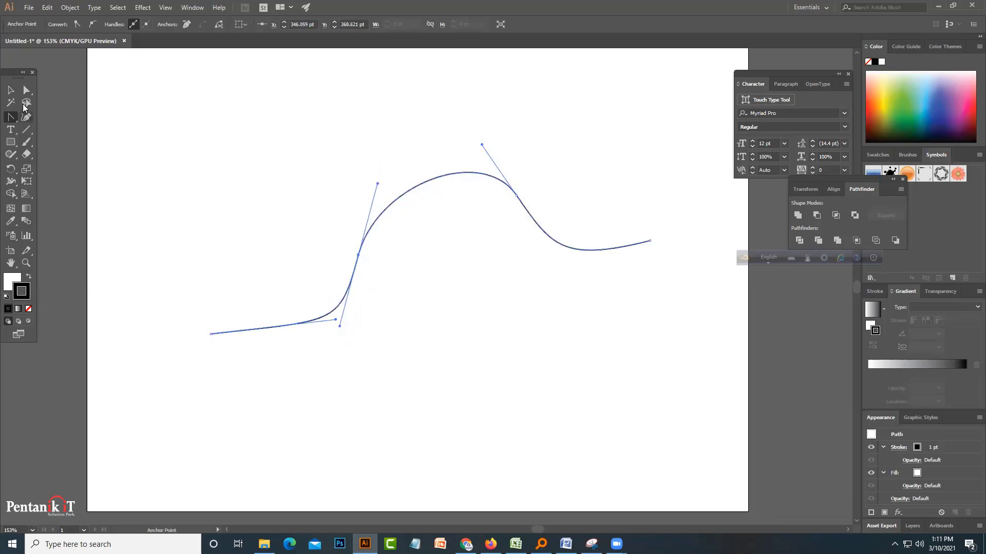
key("v")
left_click(428, 406)
left_click(356, 267)
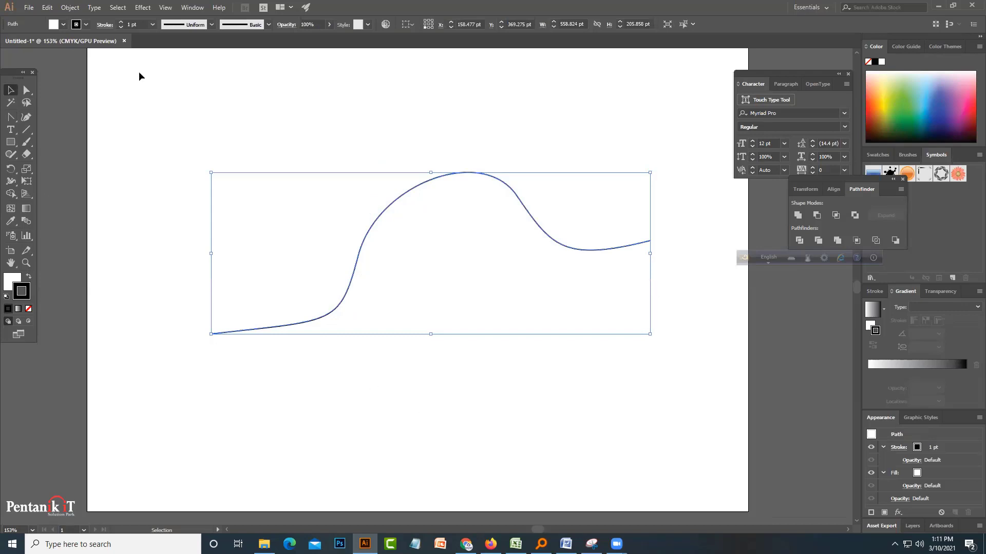
Give the curve an 8 pt stroke, inspect its anchors, and reselect the whole path.
left_click(121, 22)
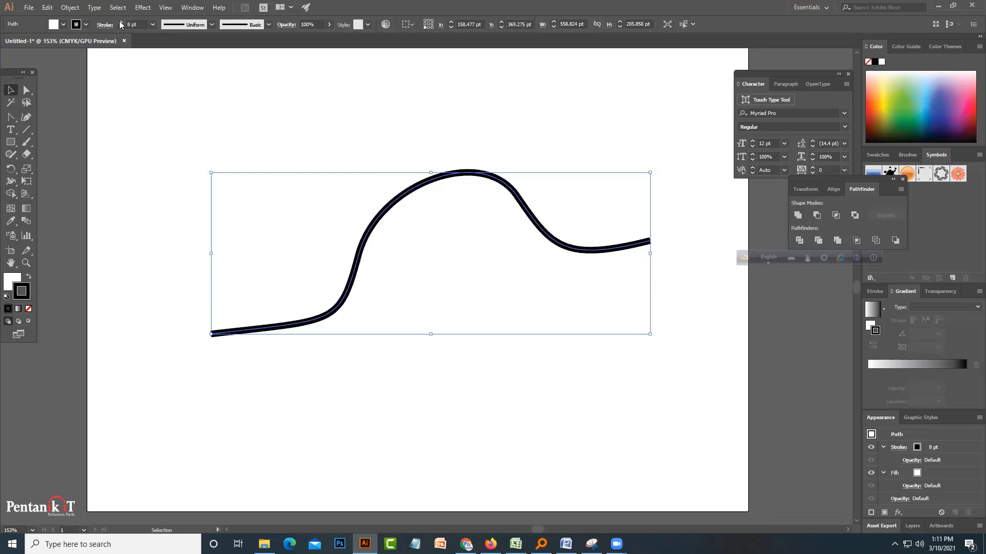
left_click(248, 117)
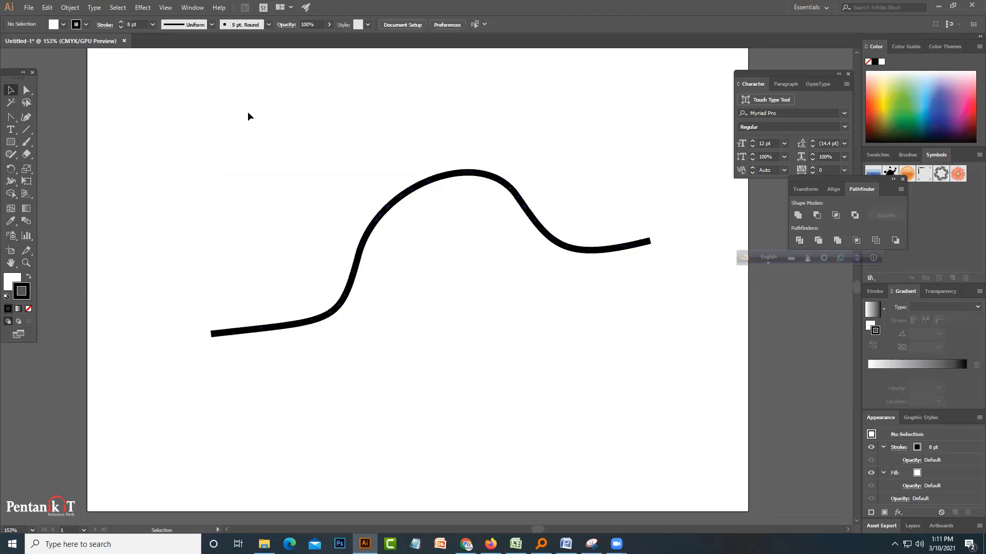
left_click(11, 117)
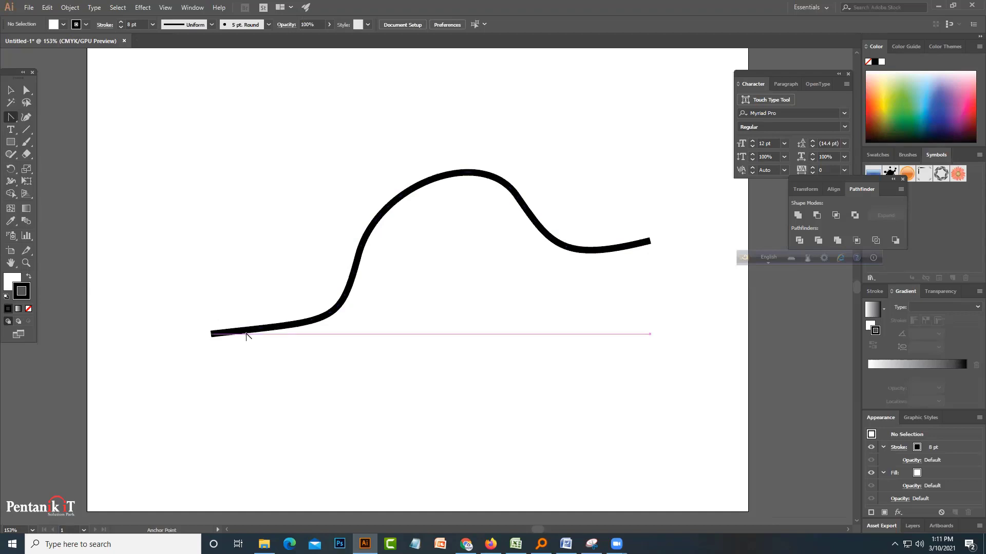
left_click(270, 330)
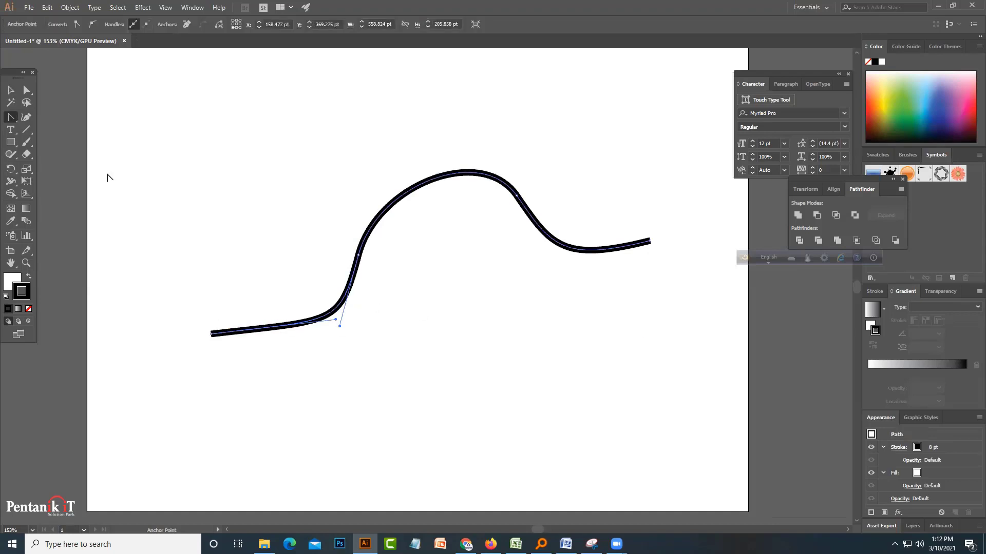
left_click(12, 89)
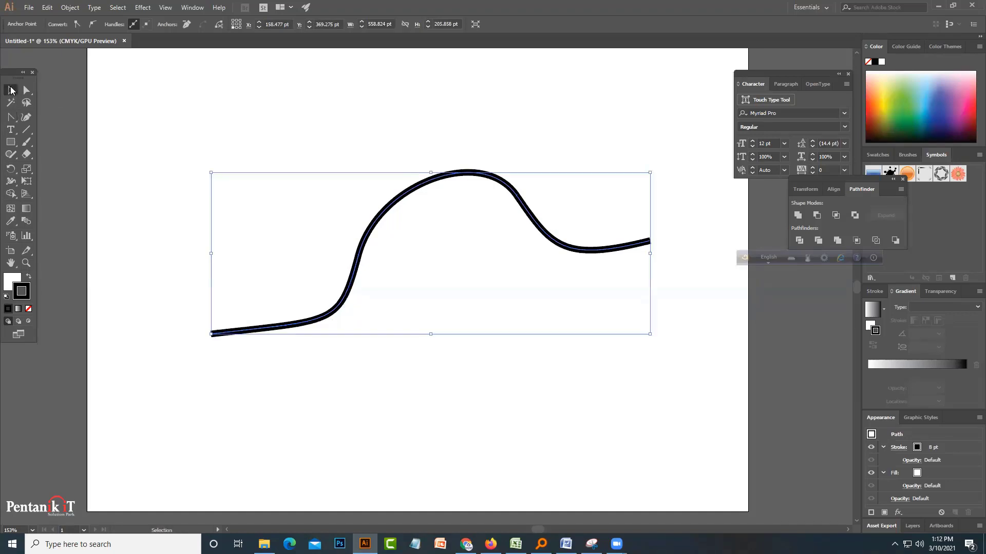
left_click(399, 202)
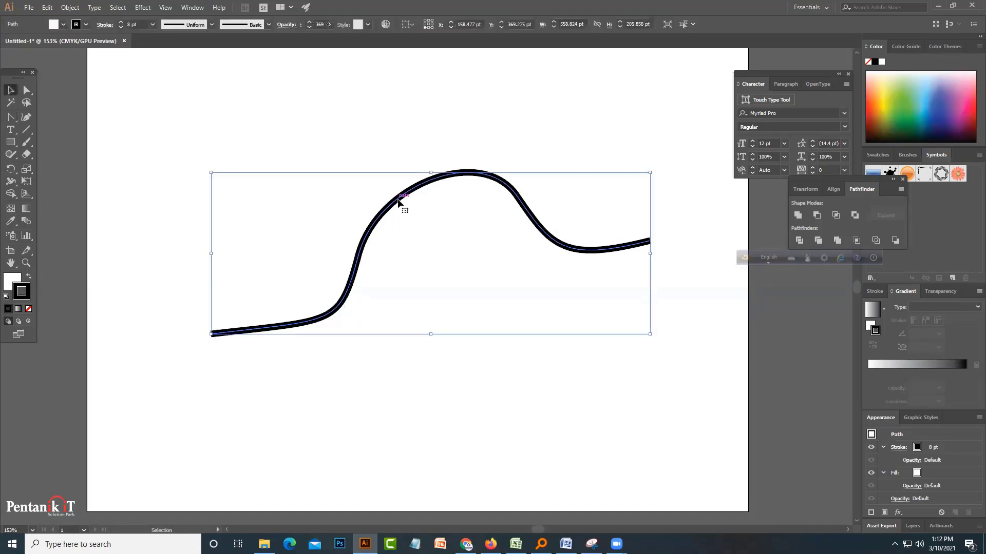
Adjust the stroke weight in the Appearance panel, leaving it at 8 pt.
left_click(88, 26)
left_click(934, 450)
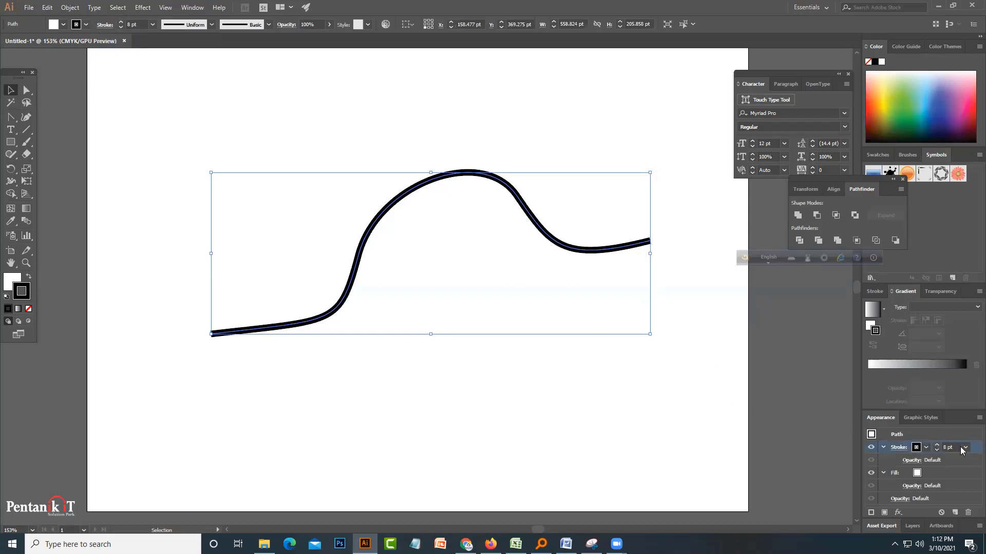
left_click(937, 451)
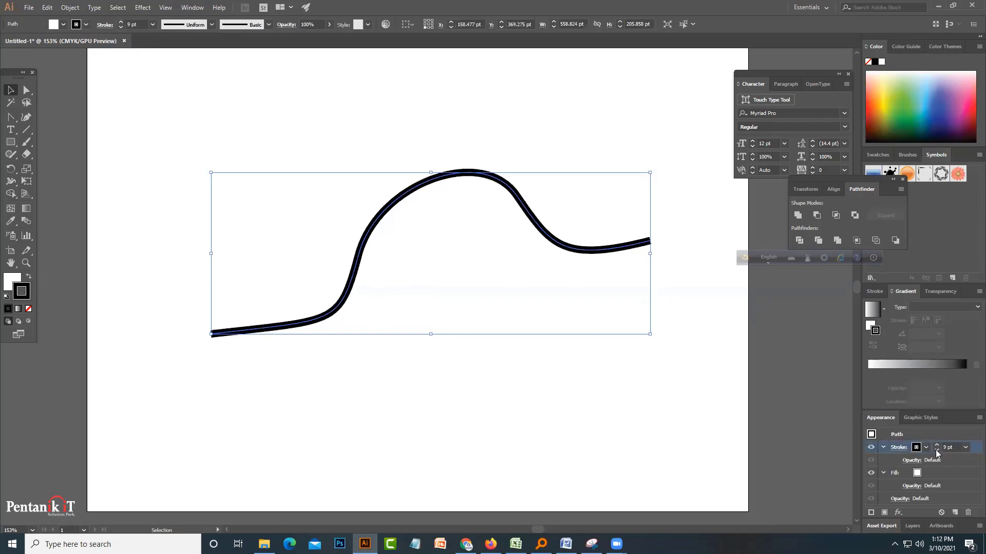
left_click(936, 445)
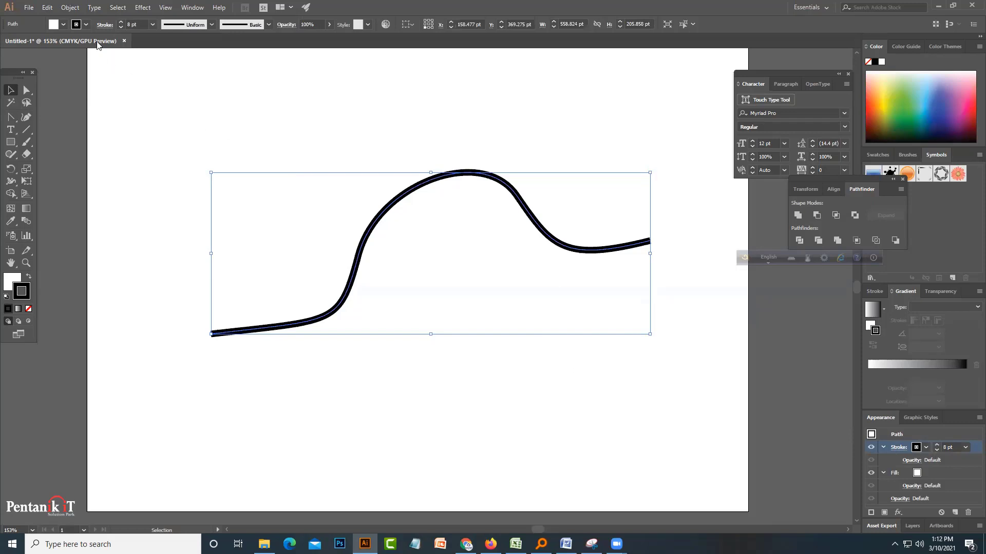
Set the curve's stroke colour to the orange swatch (C0 M80 Y95 K0) and reselect it.
left_click(86, 24)
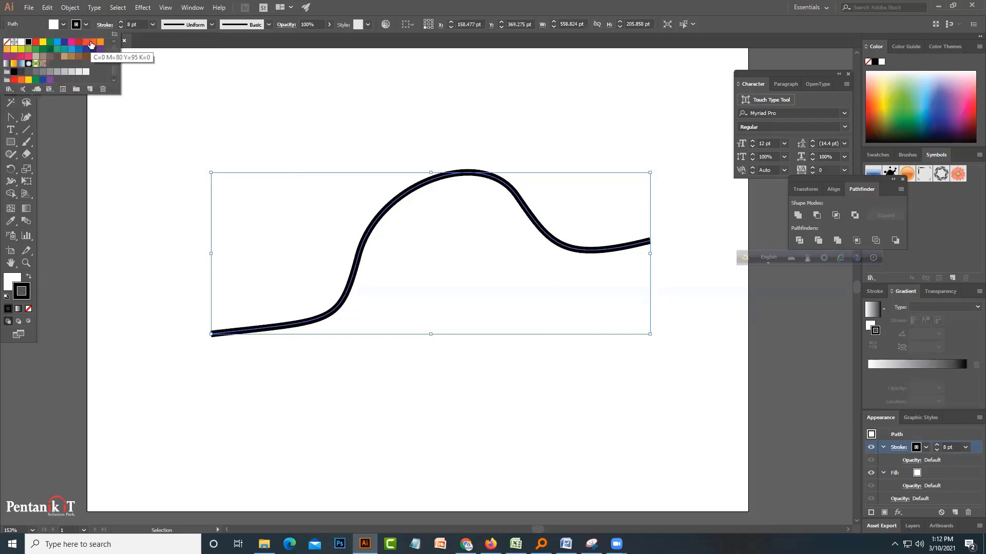
left_click(91, 45)
left_click(191, 197)
left_click(98, 285)
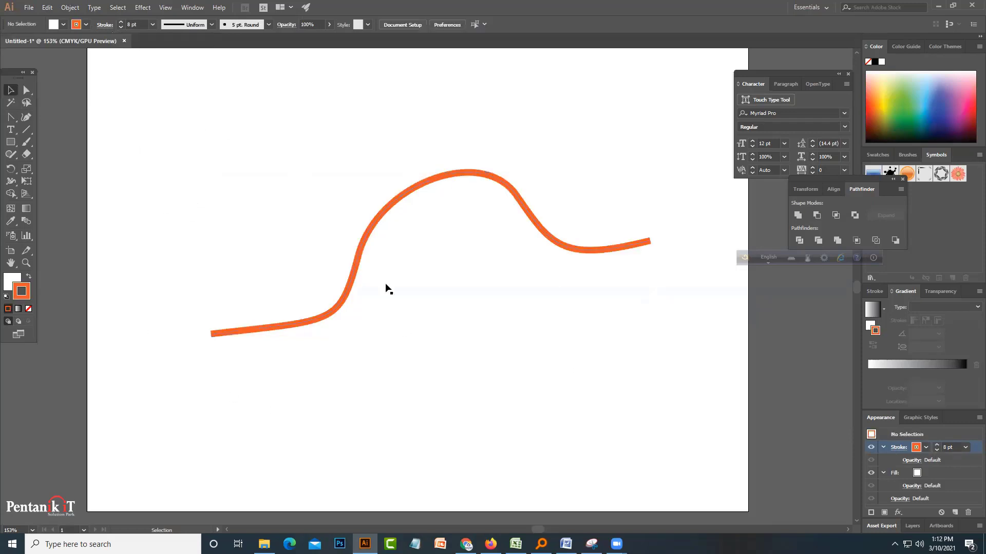
left_click(364, 251)
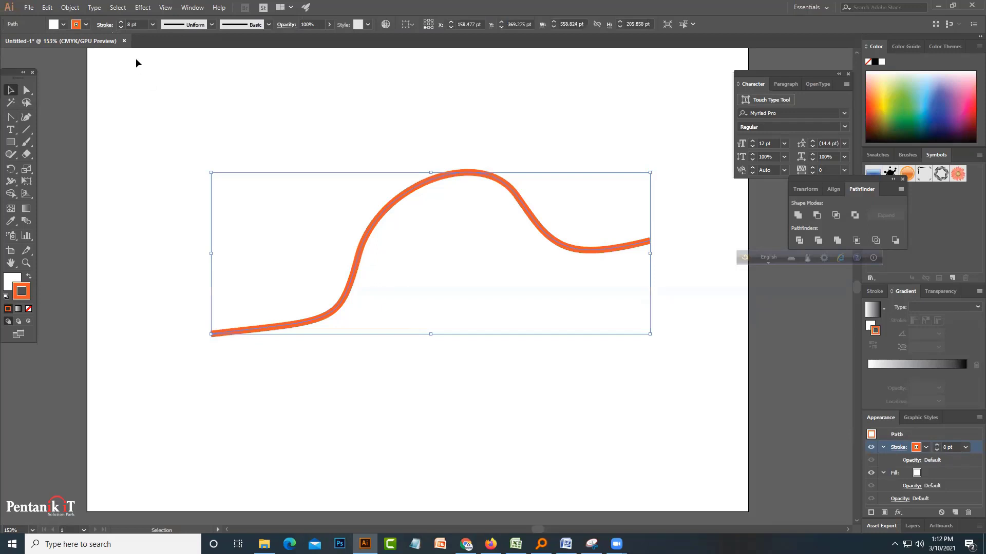
Try previewing Effect > 3D > Extrude & Bevel, dismissing the out-of-memory warning.
left_click(136, 8)
mouse_move(190, 66)
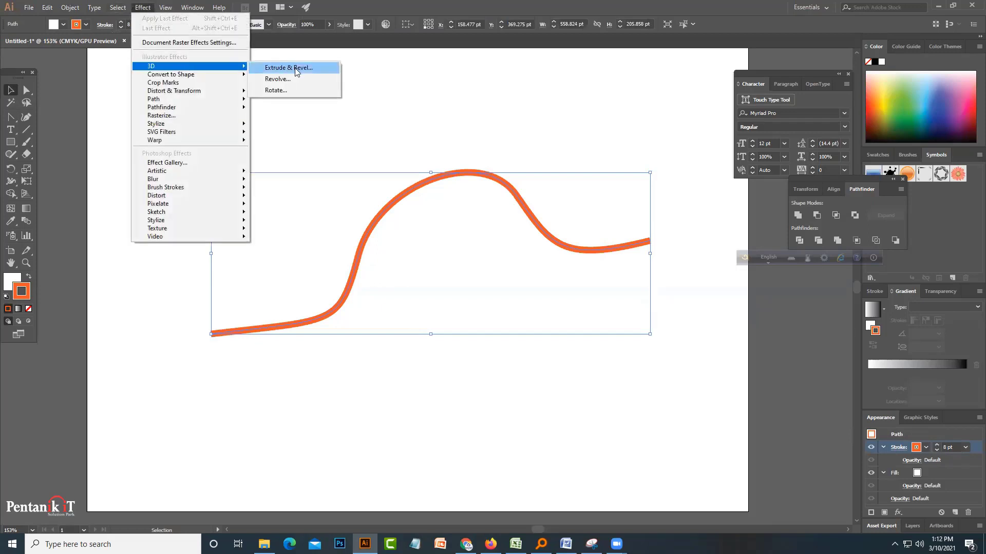
left_click(296, 72)
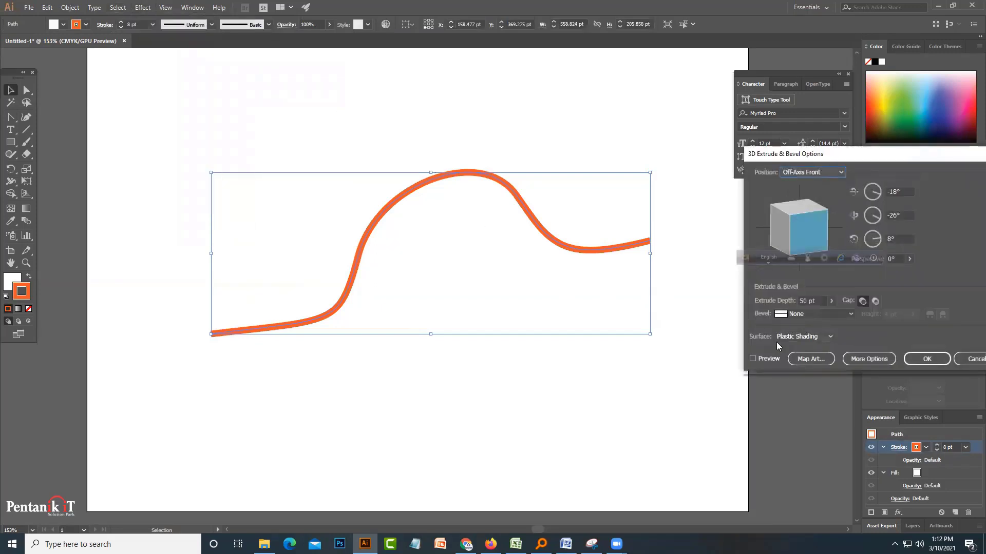
left_click(766, 359)
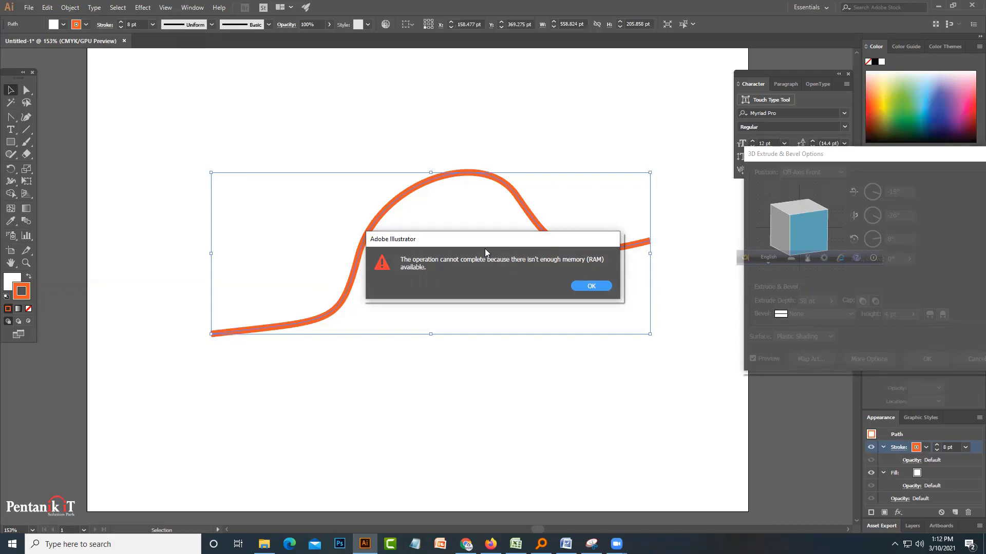
left_click(592, 286)
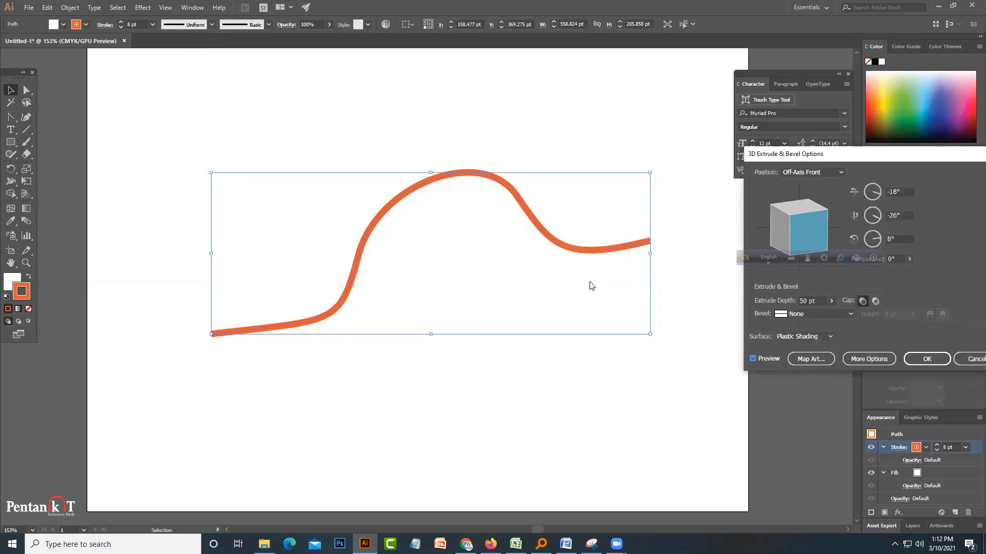
left_click(510, 345)
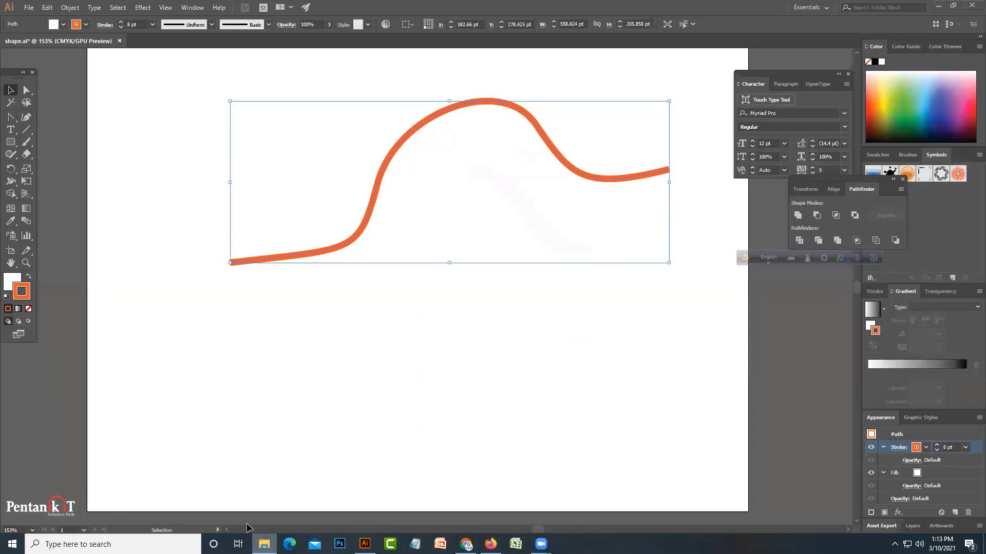
right_click(264, 544)
Reopen 3D Extrude & Bevel and preview the curve as a 50 pt deep extrusion.
left_click(142, 7)
mouse_move(151, 66)
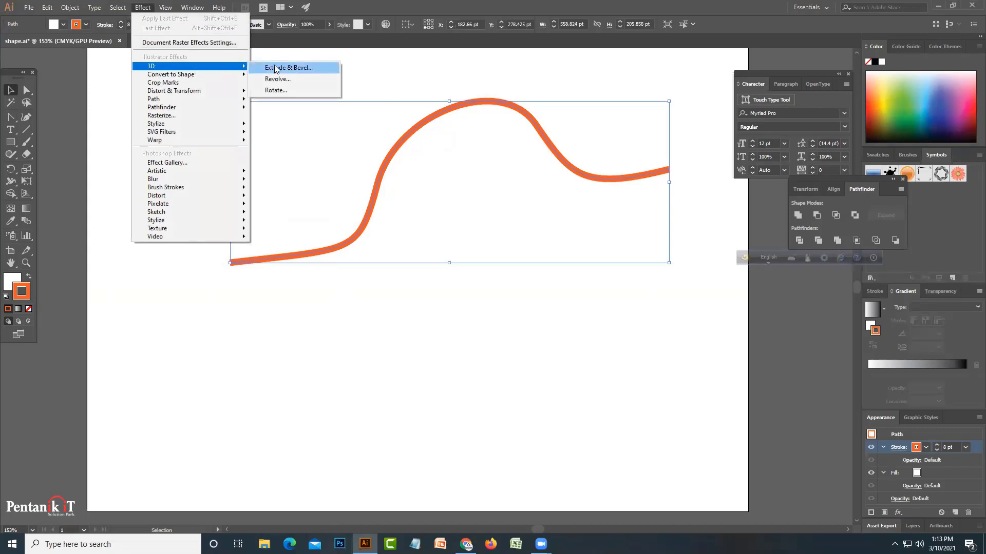
left_click(275, 68)
left_click(763, 358)
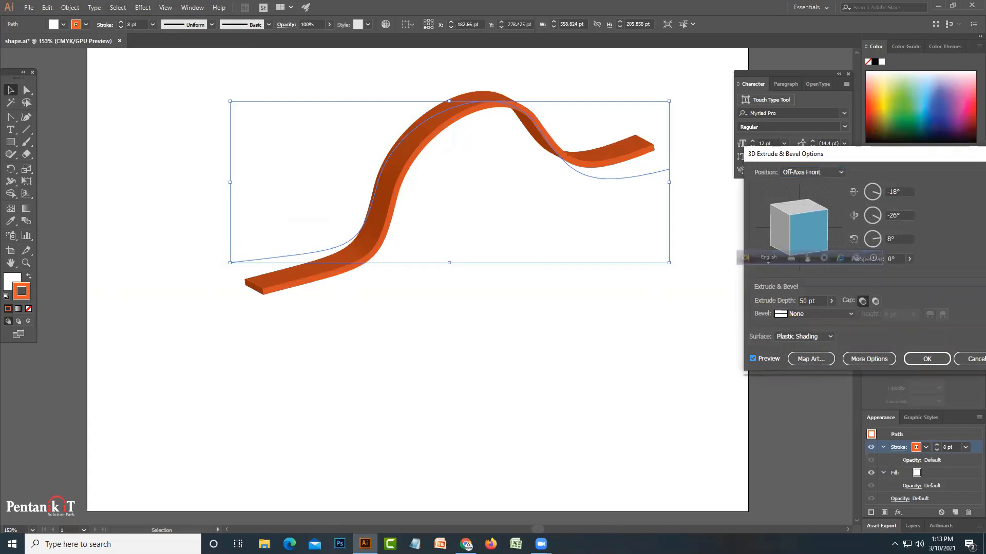
right_click(630, 544)
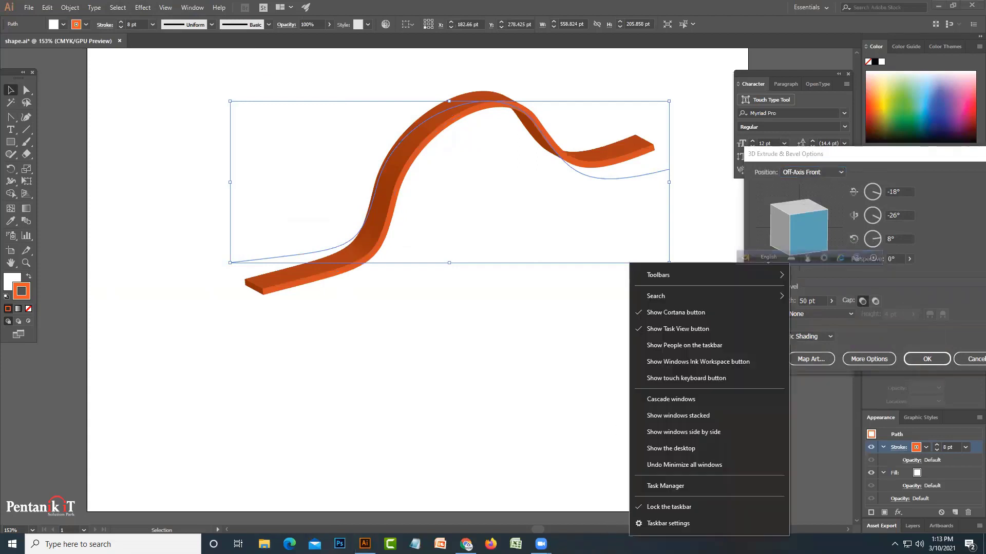
right_click(627, 542)
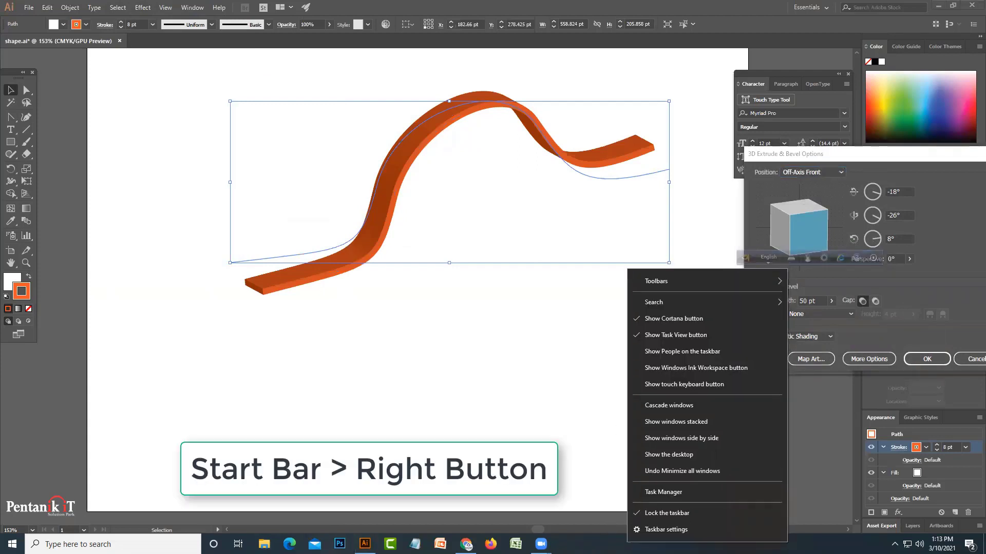
left_click(670, 491)
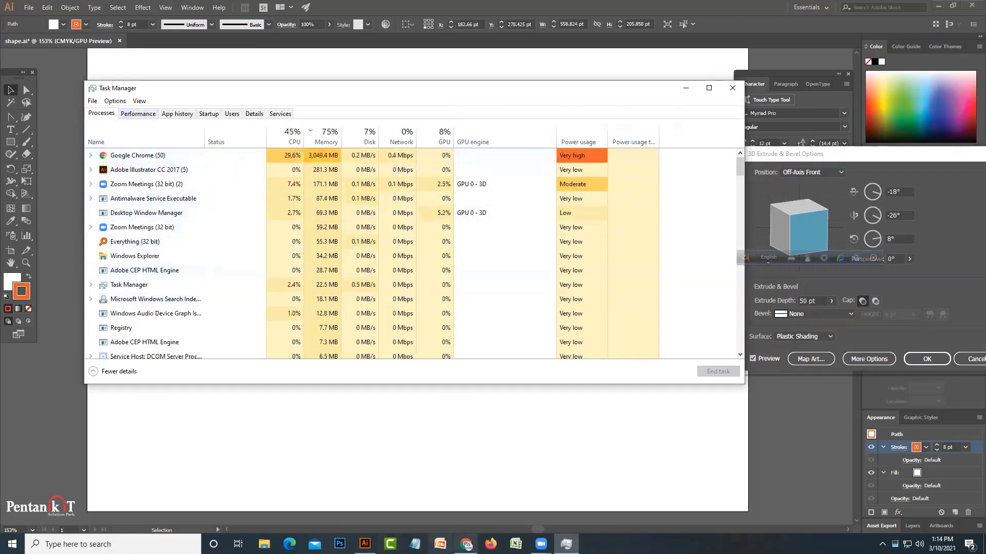
left_click(277, 153)
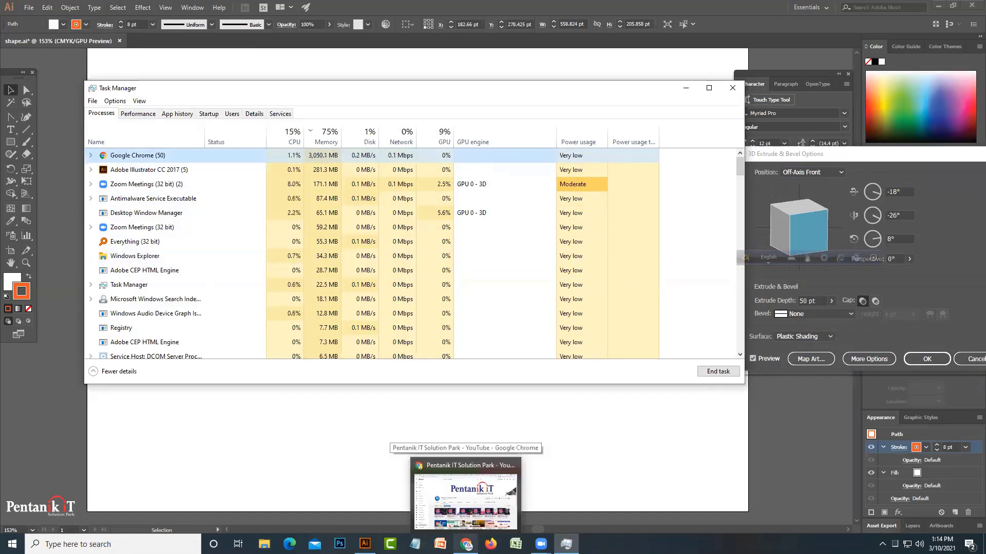
left_click(327, 136)
left_click(327, 136)
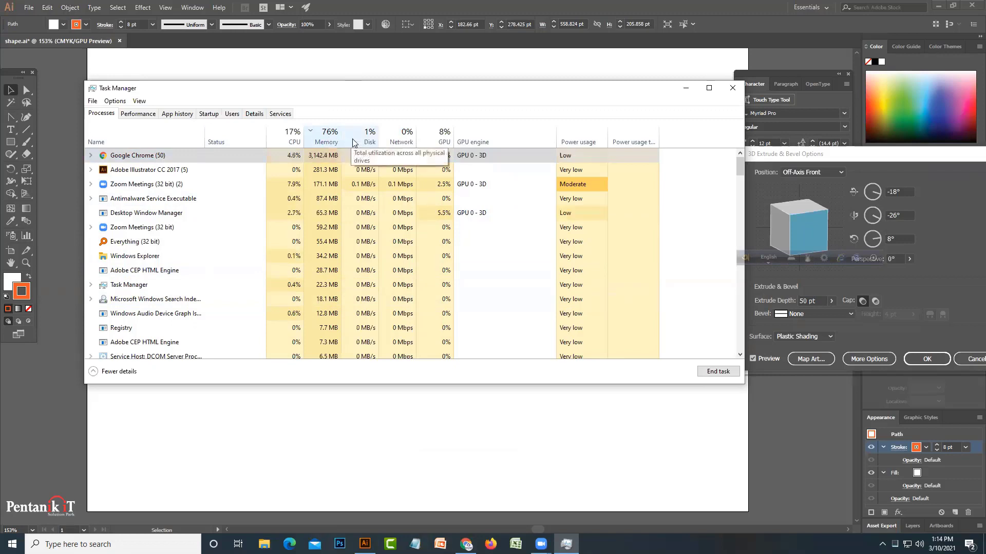
left_click(732, 88)
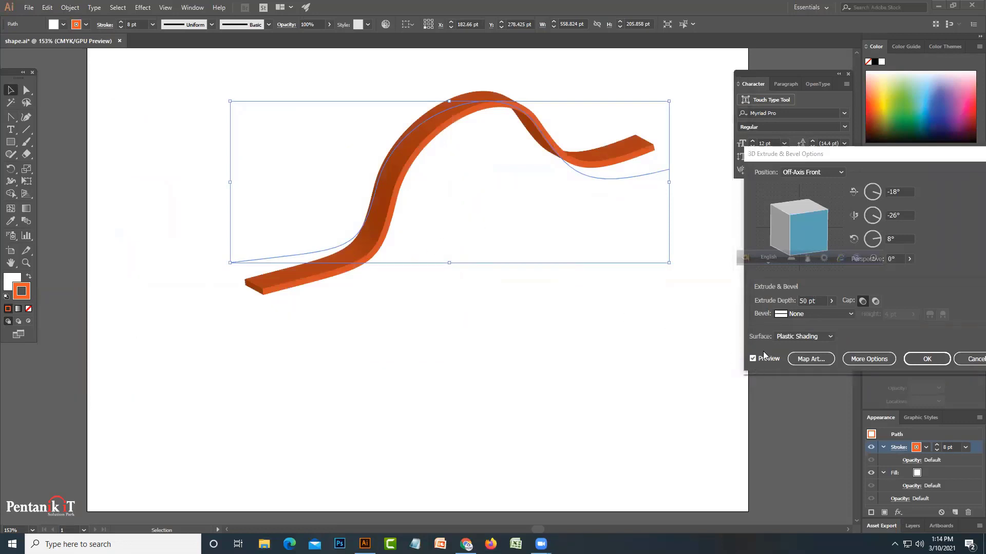
Confirm the extrusion with 50 pt Extrude Depth and Bevel set to None.
left_click(832, 301)
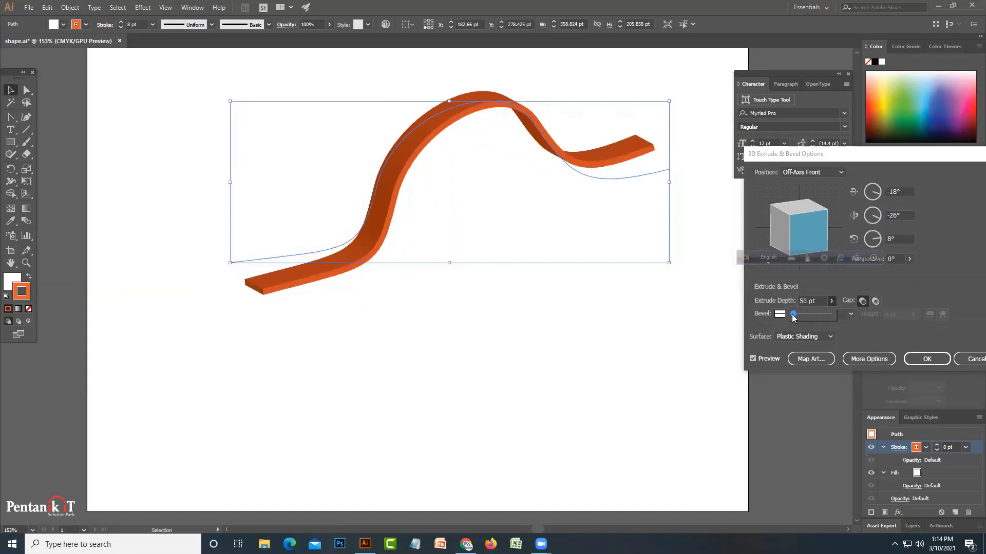
left_click(795, 315)
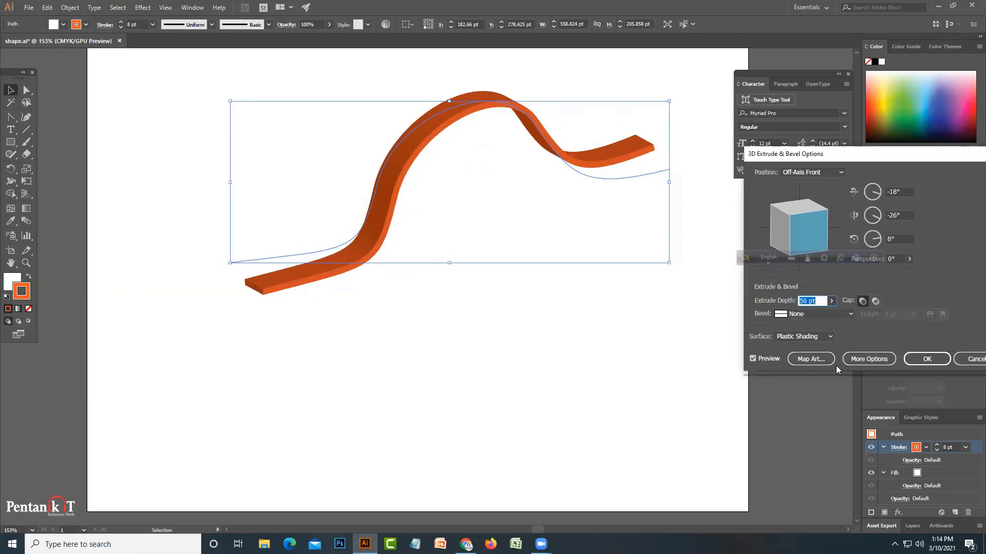
left_click(927, 359)
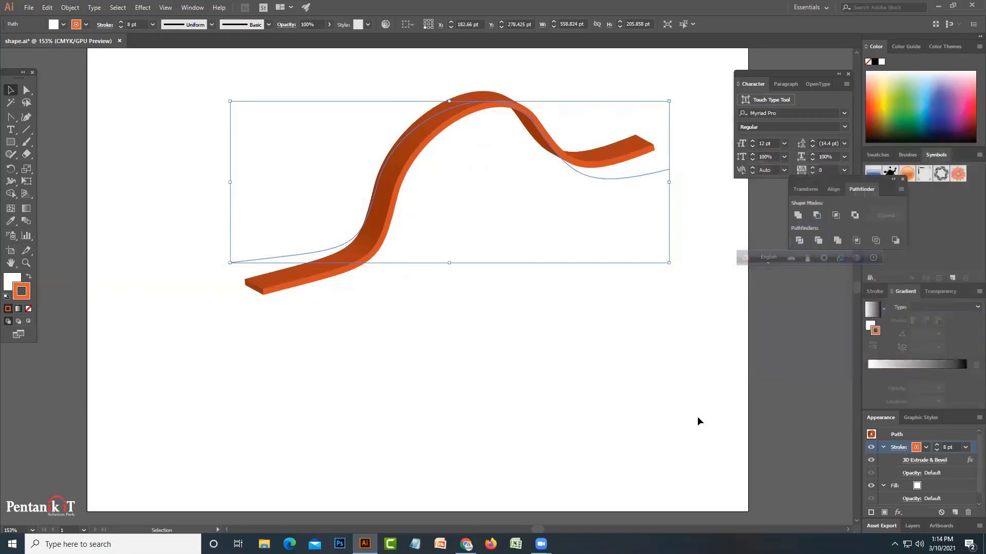
scroll(522, 385, "up", 2)
Alt-drag a duplicate of the ribbon below the original and set its fill to None.
mouse_move(387, 297)
left_mouse_down()
mouse_move(391, 413)
mouse_move(317, 321)
mouse_move(374, 282)
left_mouse_up()
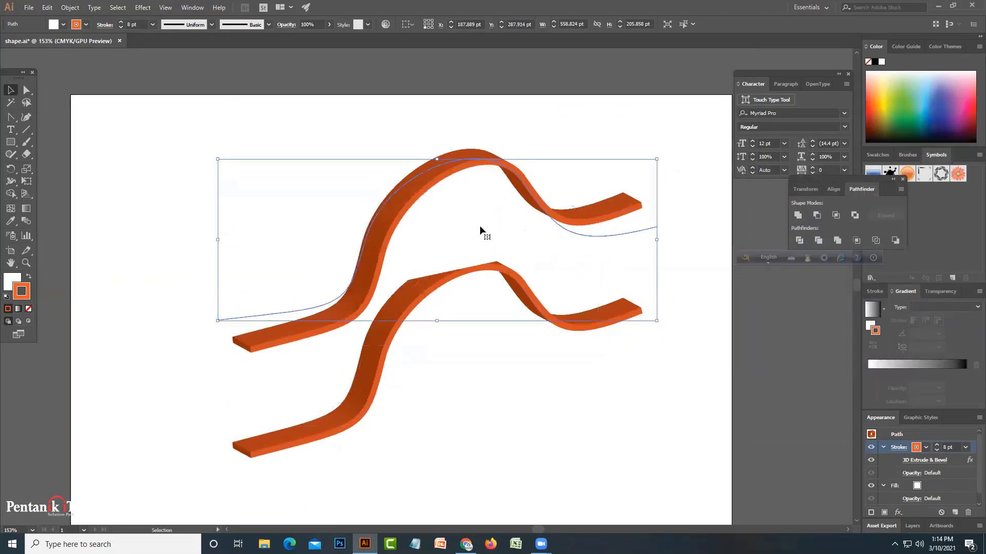
left_click_drag(487, 220, 453, 271)
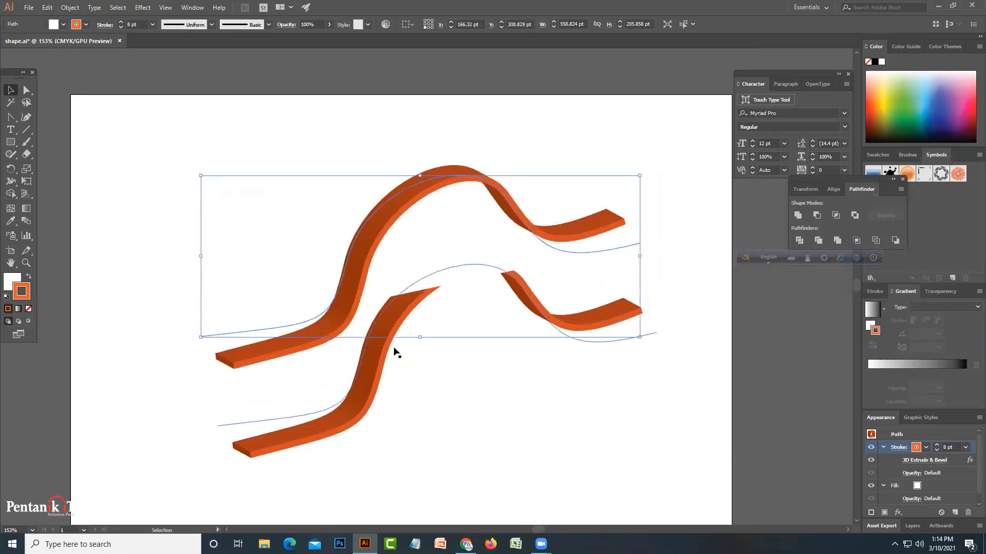
left_click(62, 25)
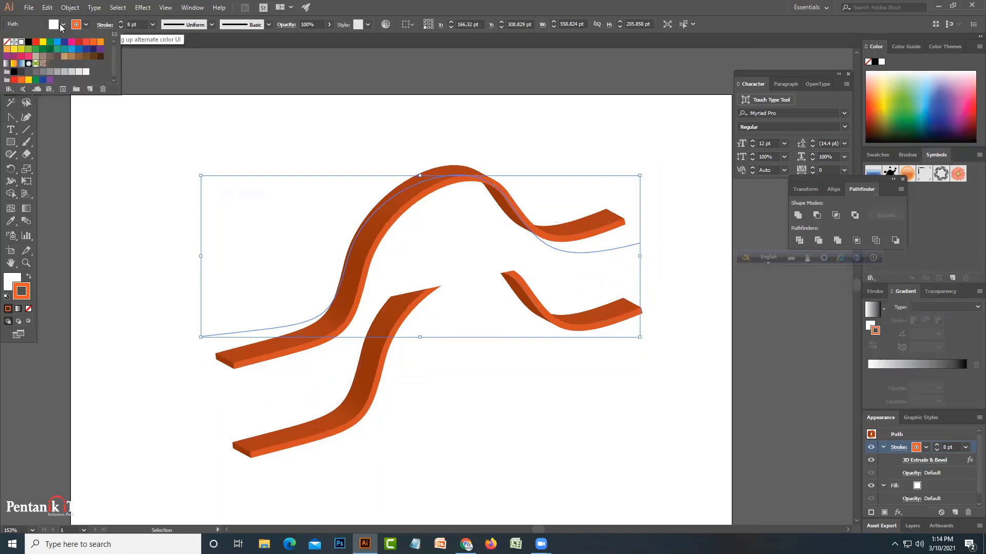
left_click(7, 42)
left_click(189, 175)
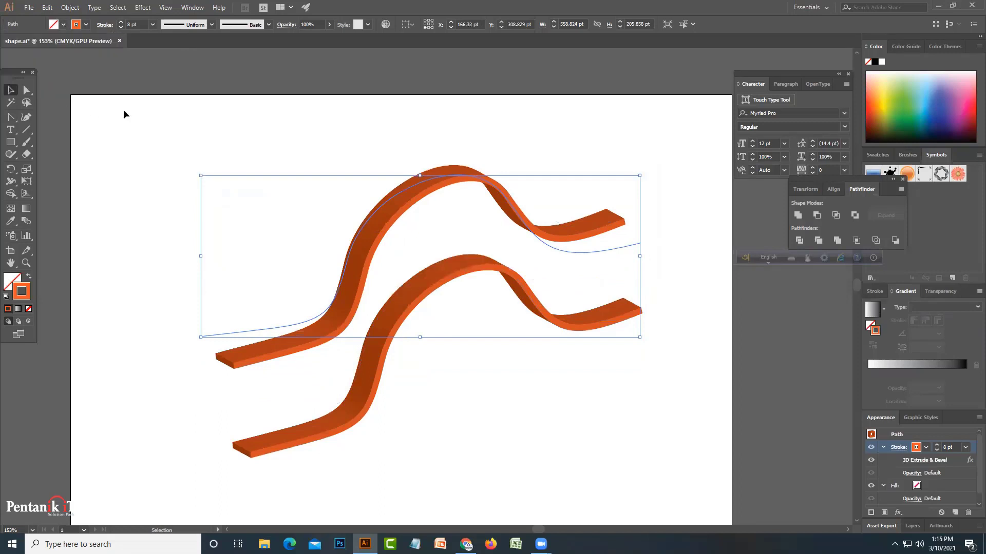
Position the copy just beneath the first ribbon, then zoom out and deselect.
left_click_drag(361, 268, 412, 315)
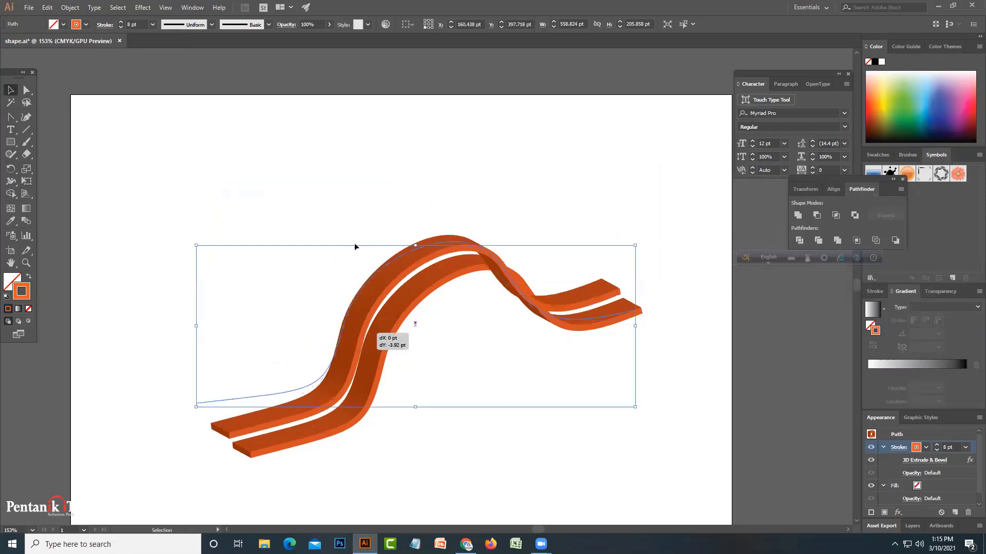
mouse_move(380, 366)
left_mouse_down()
mouse_move(399, 401)
mouse_move(653, 383)
left_mouse_up()
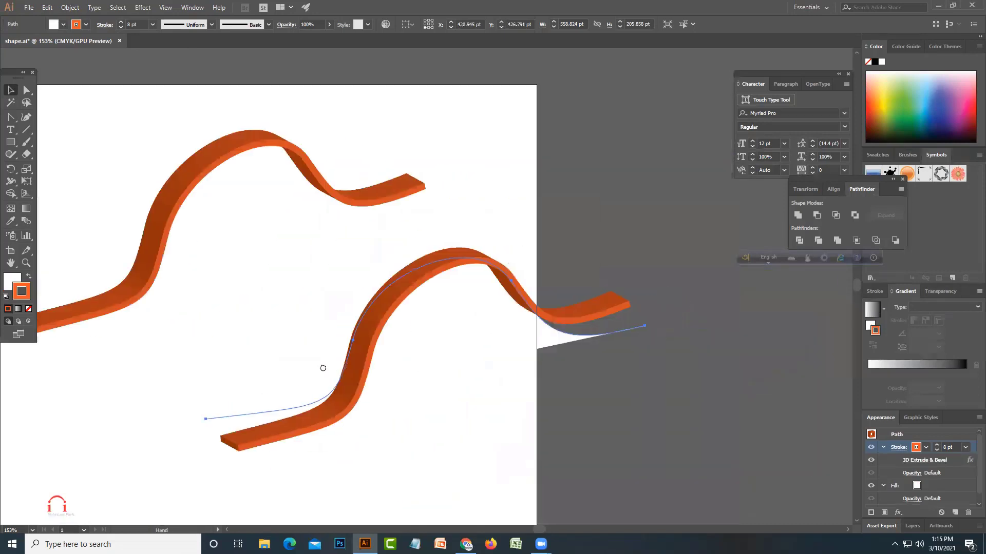
left_click(729, 491)
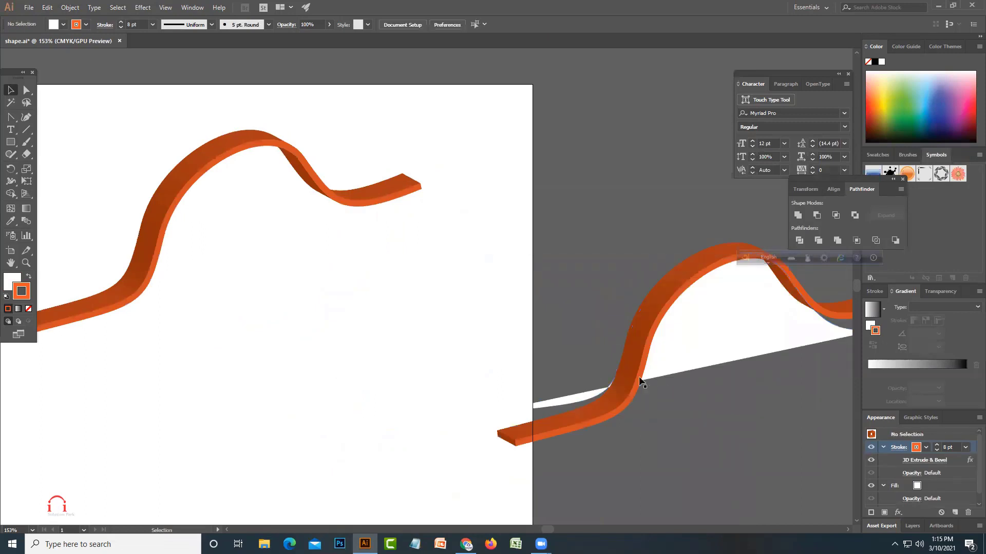
left_click_drag(634, 379, 160, 403)
left_click_drag(272, 418, 509, 346)
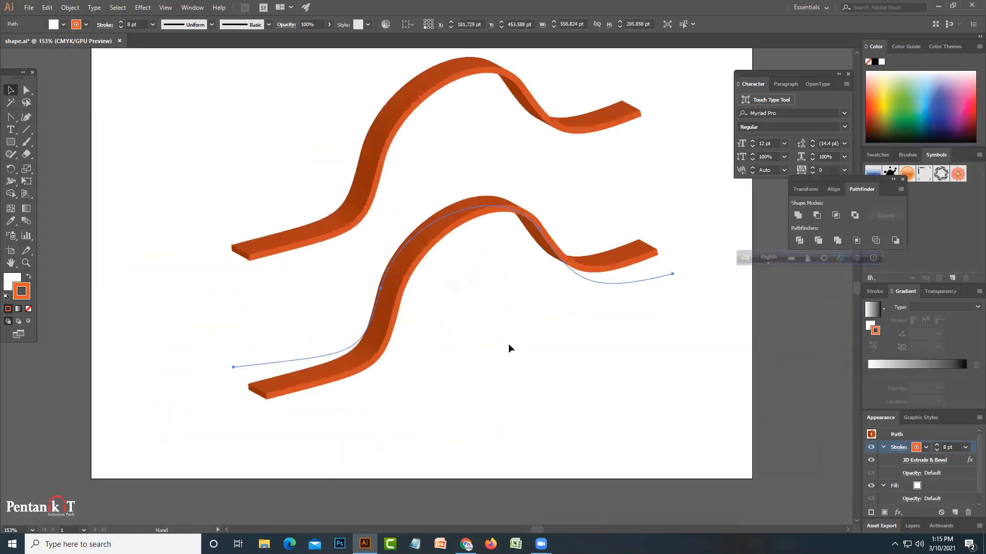
key("ctrl+minus")
key("ctrl+minus")
left_click(158, 240)
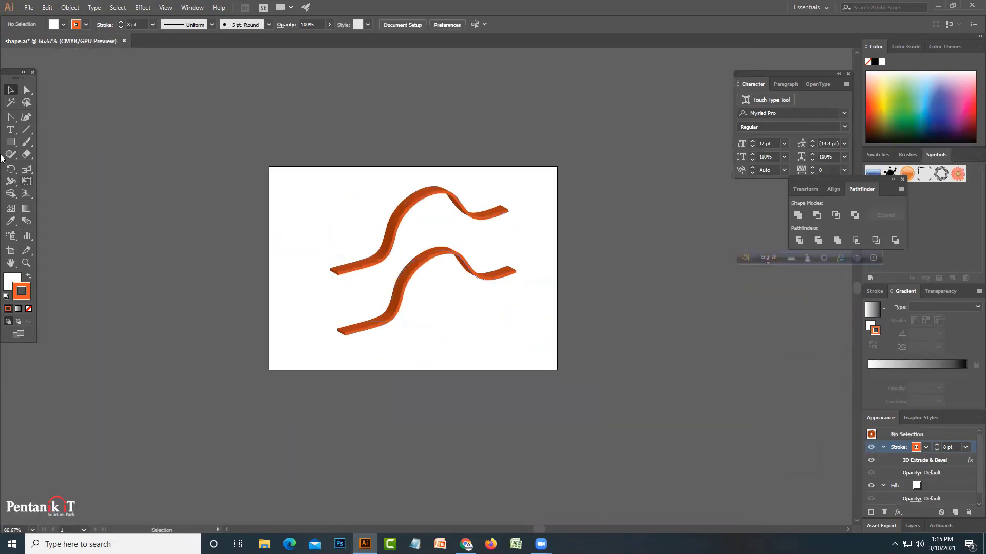
Draw an artboard-sized rectangle with an orange fill and no stroke.
left_click(11, 142)
left_click_drag(269, 167, 293, 226)
left_click_drag(459, 337, 557, 370)
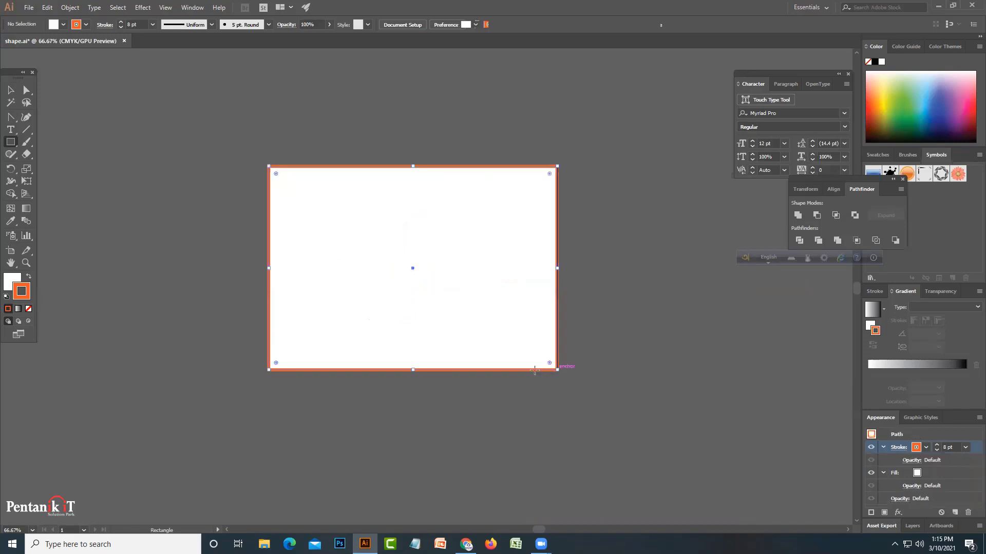
left_click(63, 24)
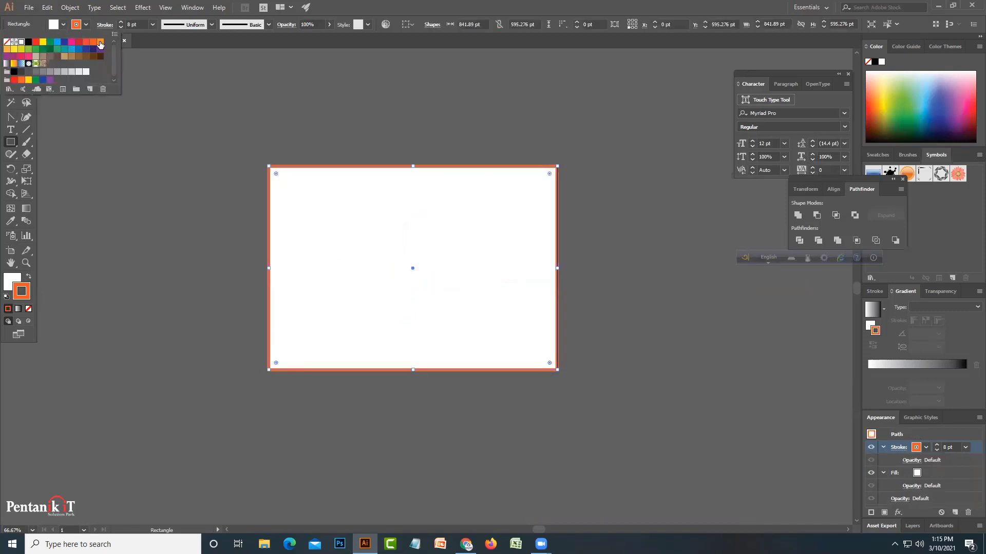
left_click(100, 42)
left_click(85, 25)
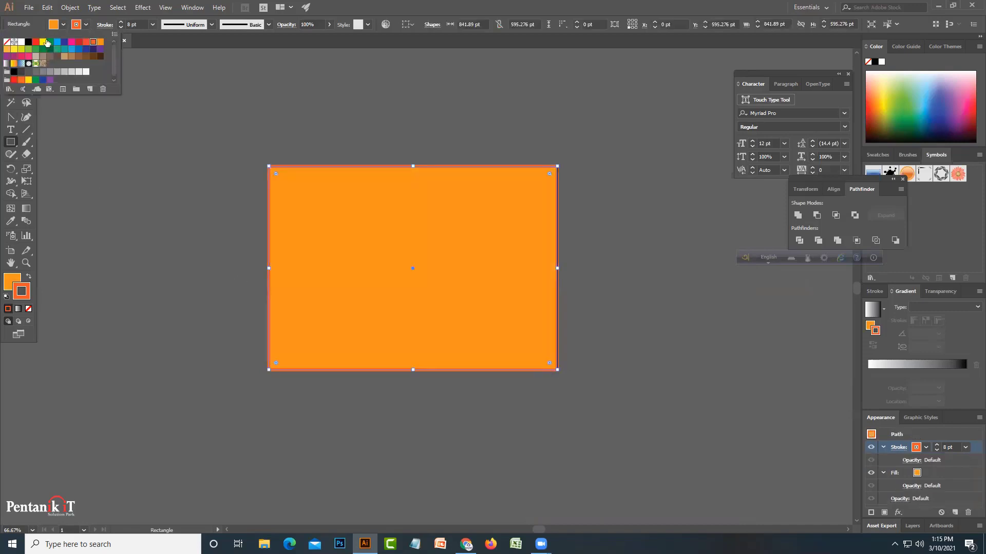
left_click(9, 43)
Send the rectangle behind the ribbons with Ctrl+Shift+[ and zoom in on the artwork.
key("Escape")
key("v")
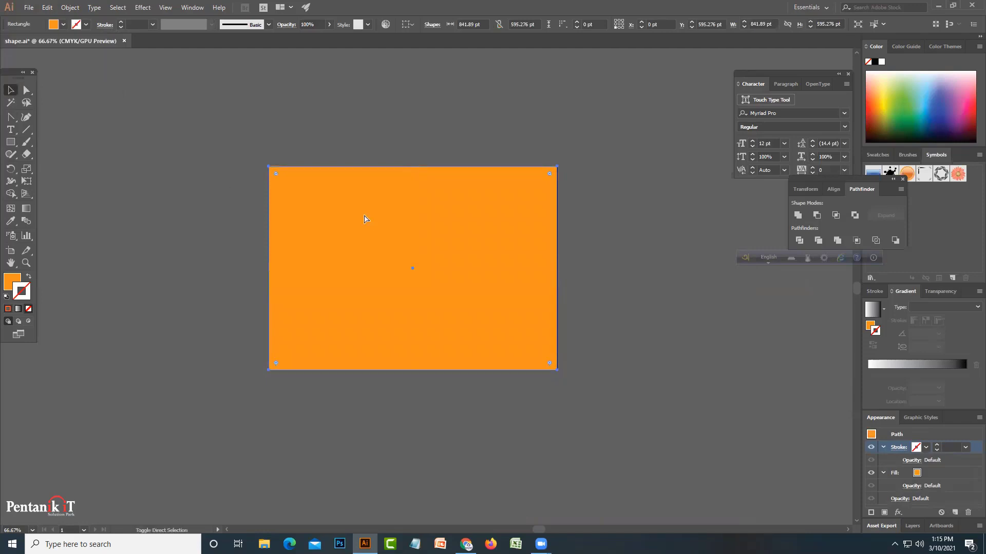
key("ctrl+shift+bracketleft")
key("ctrl+plus")
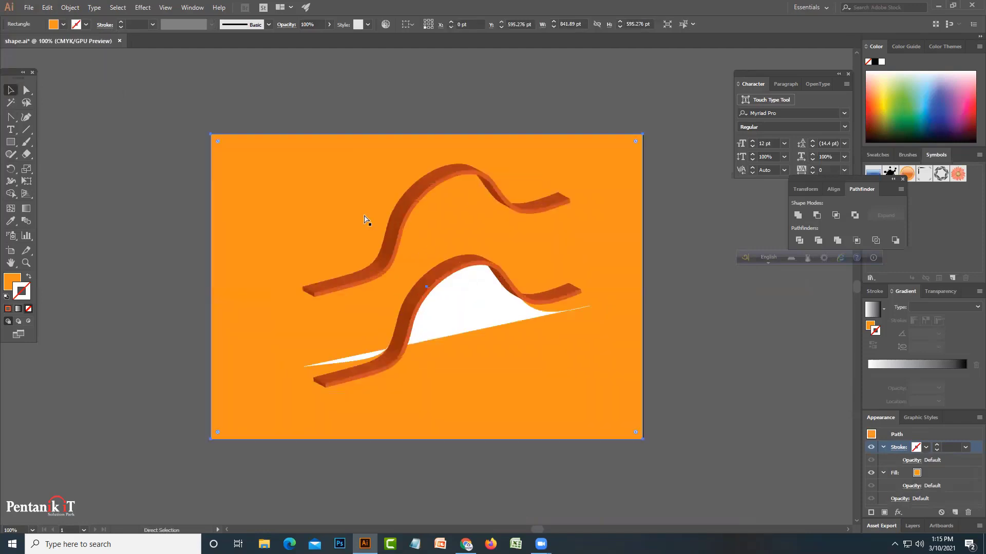
key("ctrl+plus")
left_click_drag(316, 210, 257, 219)
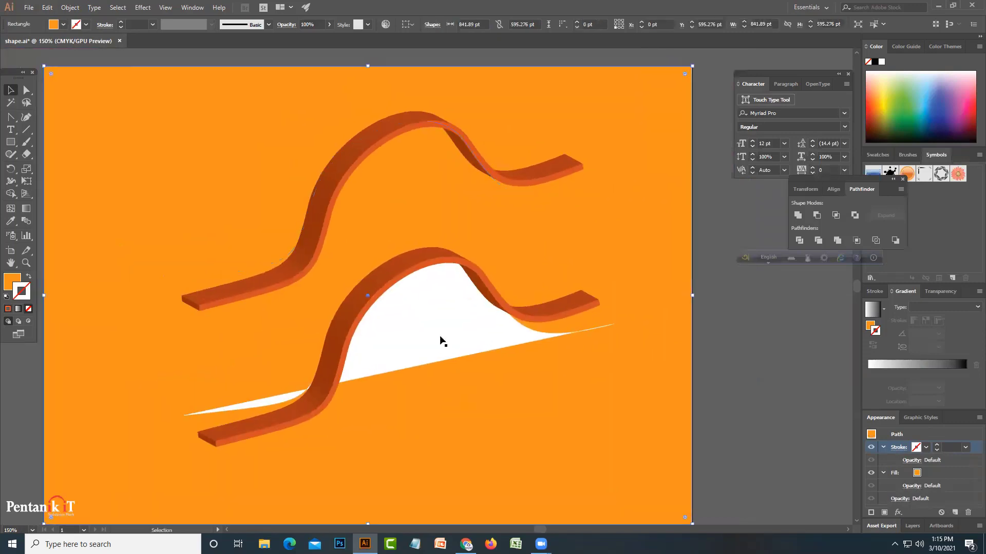
Set the lower wavy path's fill to None, then undo an accidental move of the upper path.
left_click(440, 341)
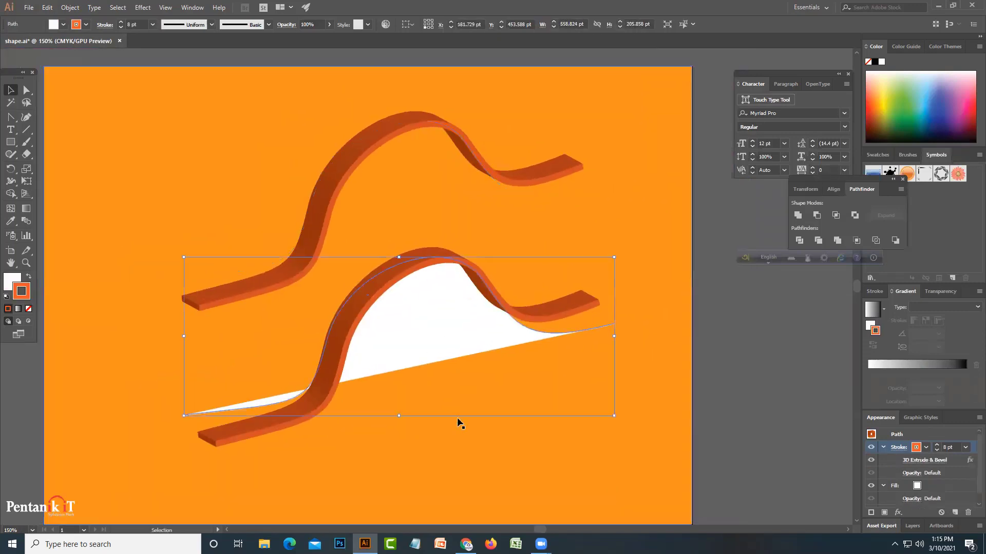
left_click(63, 25)
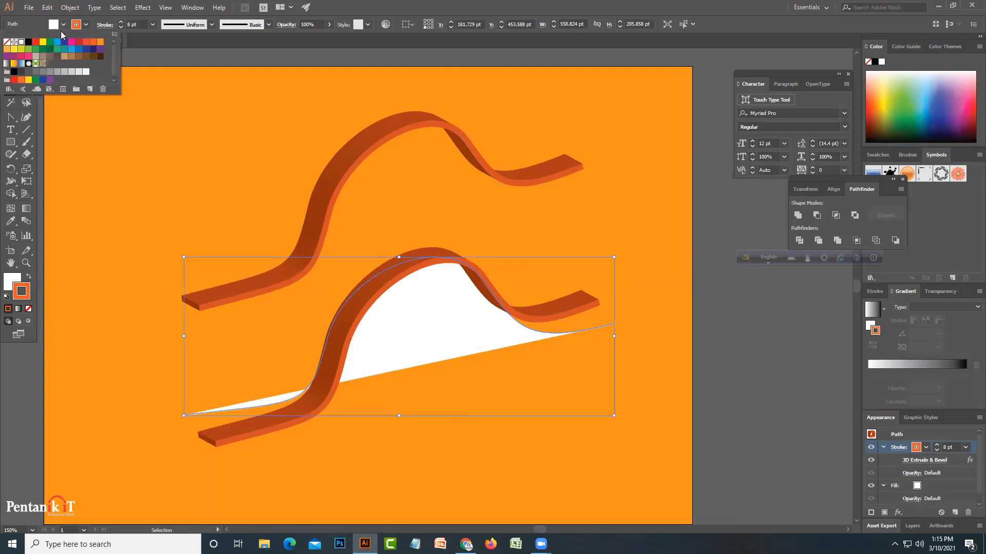
left_click(7, 41)
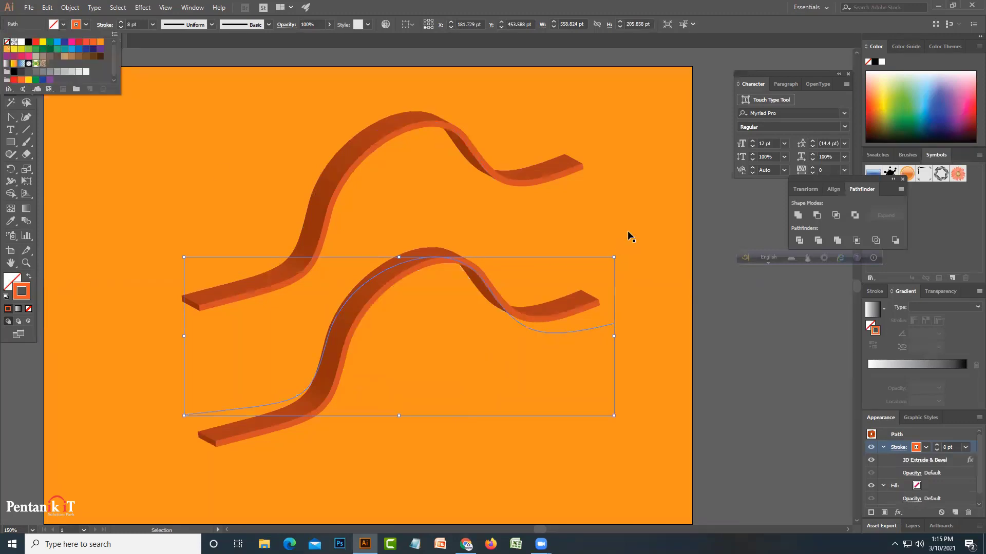
left_click(628, 232)
left_click(598, 211)
mouse_move(453, 143)
left_mouse_down()
mouse_move(439, 186)
mouse_move(415, 211)
mouse_move(462, 232)
left_mouse_up()
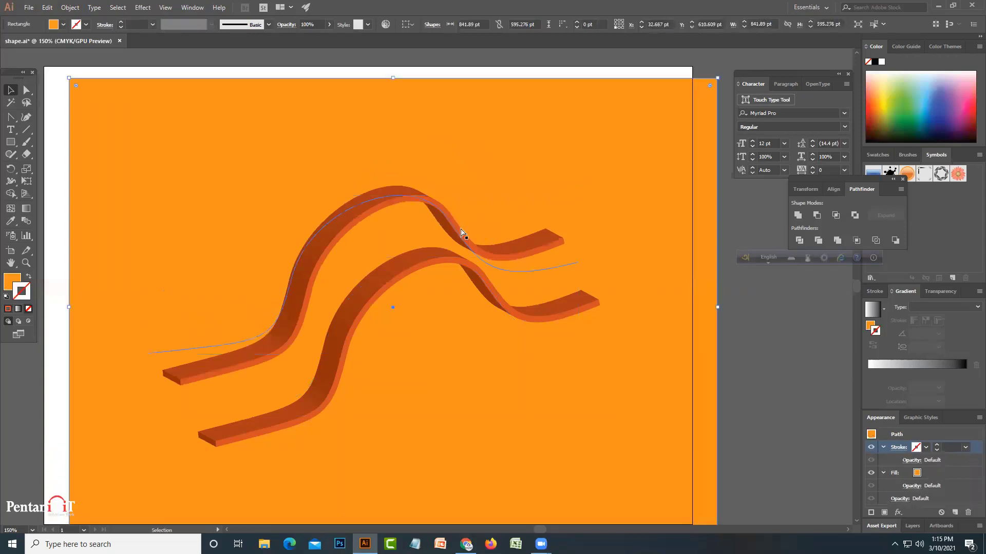
key("ctrl+z")
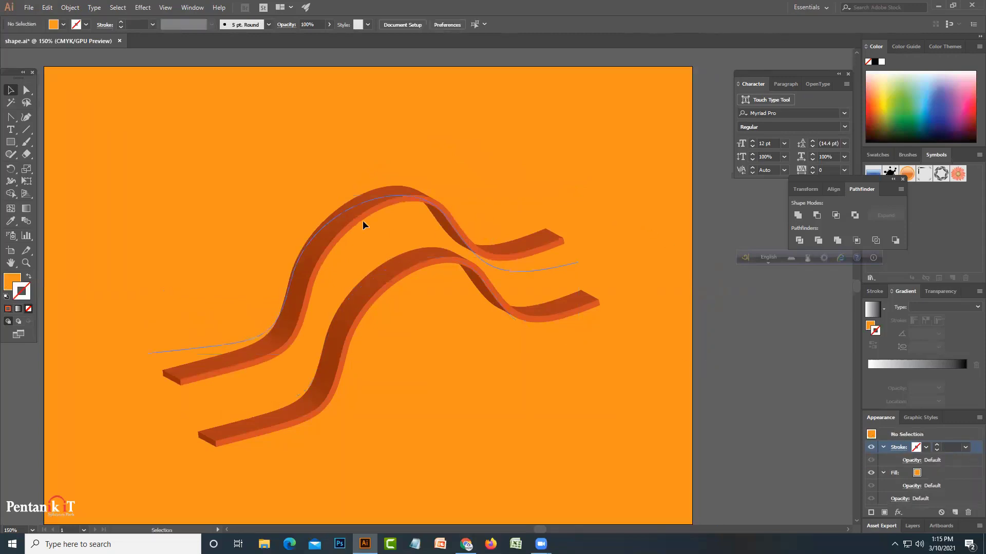
Give the upper wave a teal stroke and lower it about 10 pt toward the orange ribbon.
left_click(344, 224)
left_click_drag(344, 224, 352, 242)
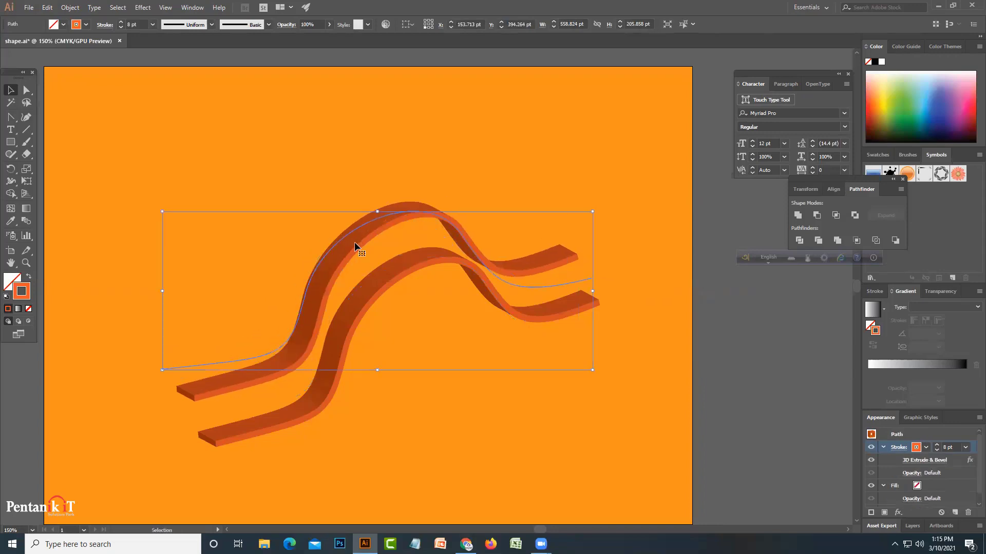
left_click(86, 24)
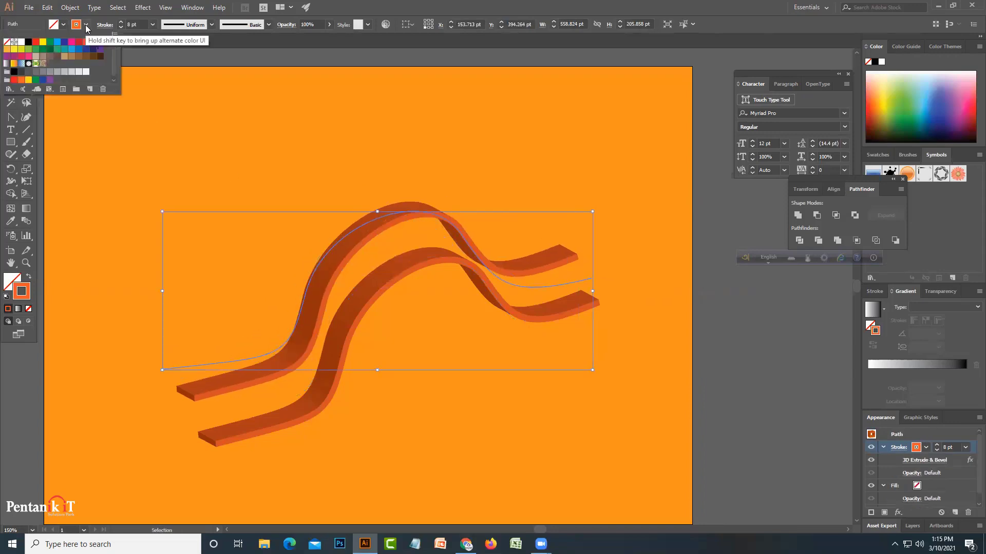
left_click(57, 49)
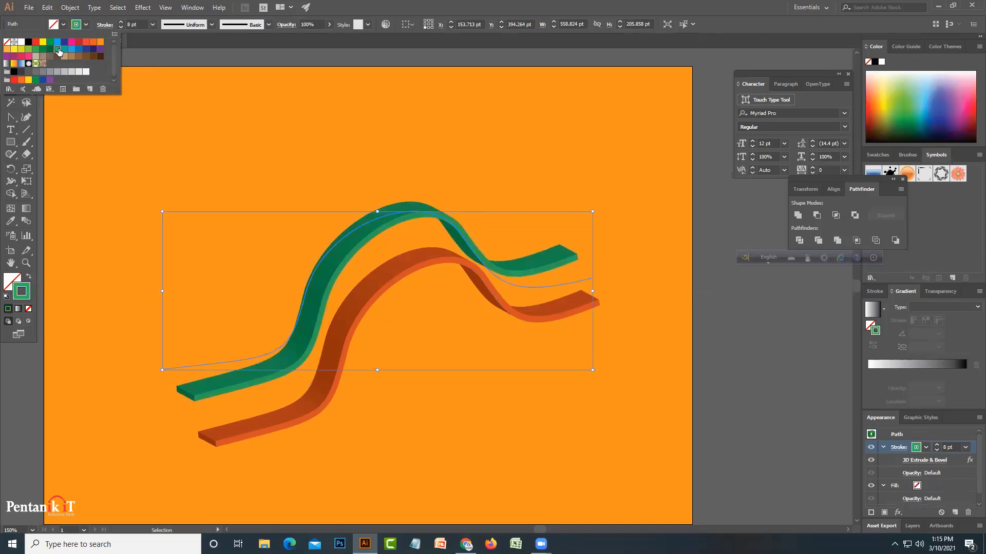
left_click(394, 143)
key("shift+Down")
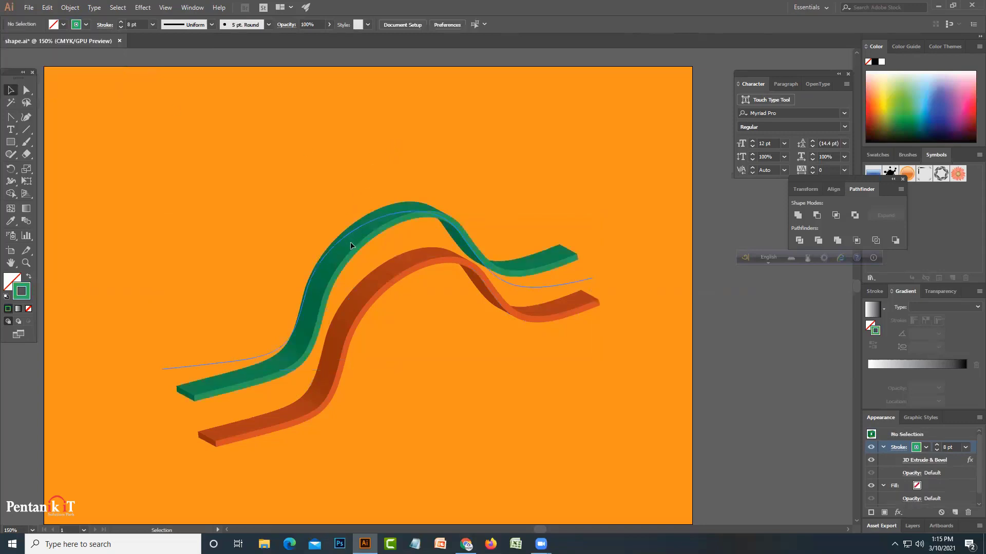
left_click_drag(343, 246, 347, 256)
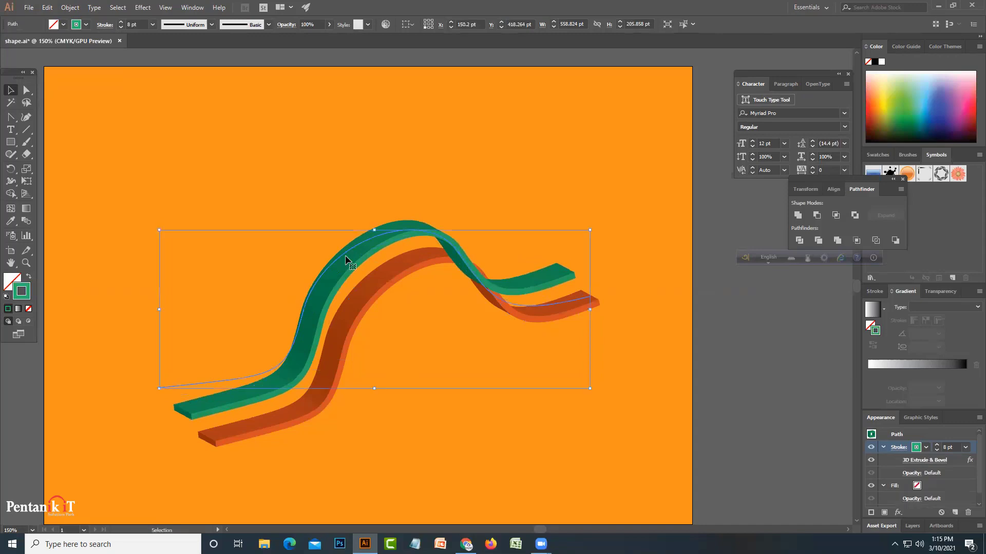
left_click(267, 421)
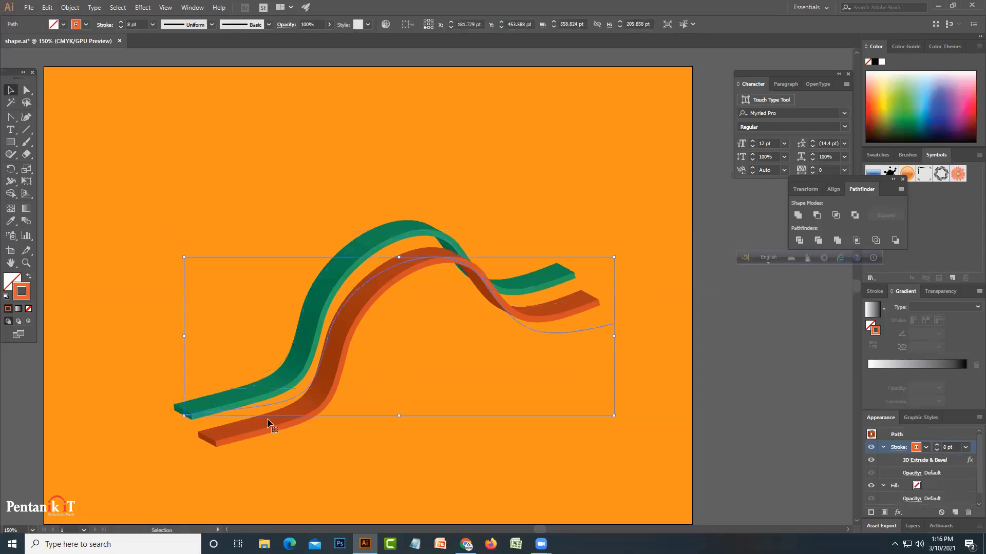
Select the teal path and try dragging its right endpoint, then undo the change.
left_click(351, 428)
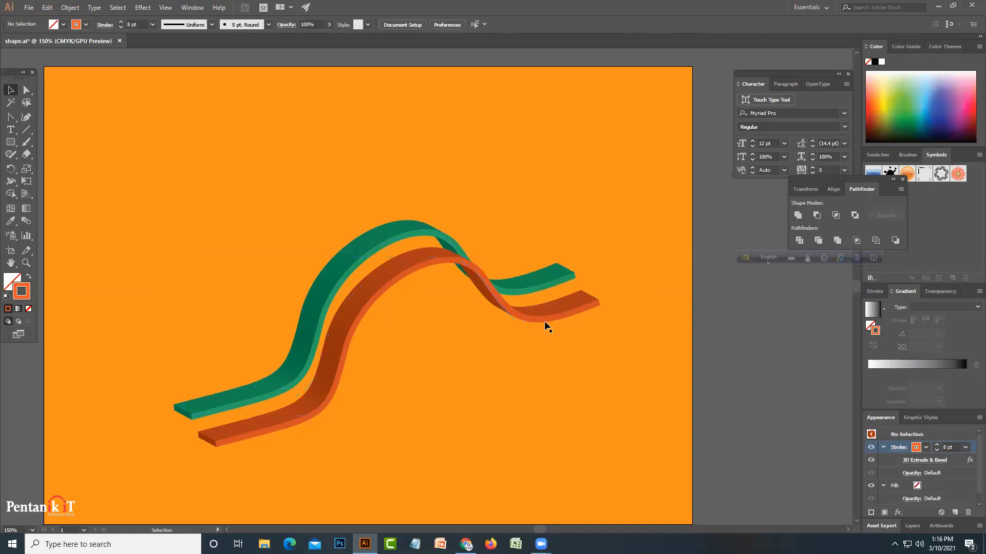
left_click(550, 290)
left_click(616, 256)
left_click(557, 272)
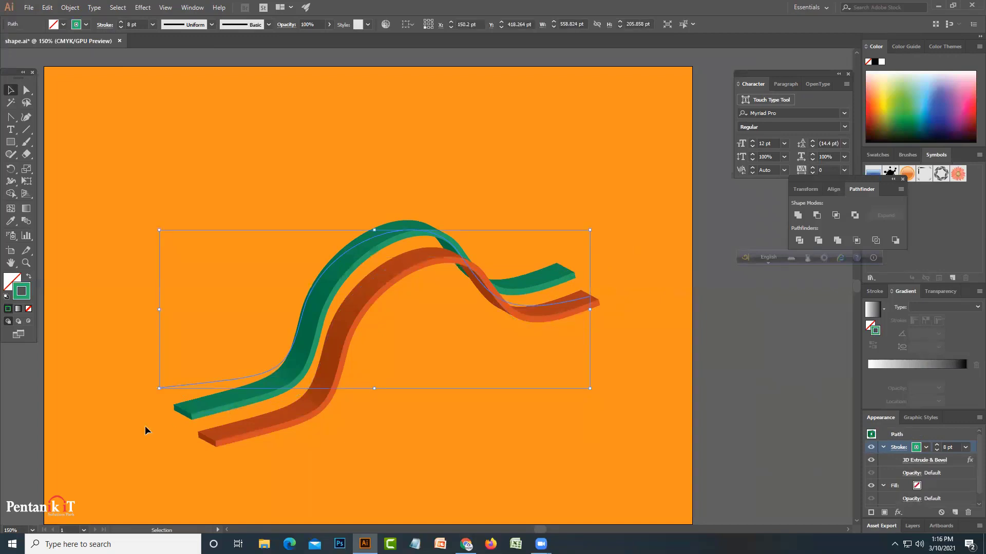
left_click(349, 268)
left_click(25, 91)
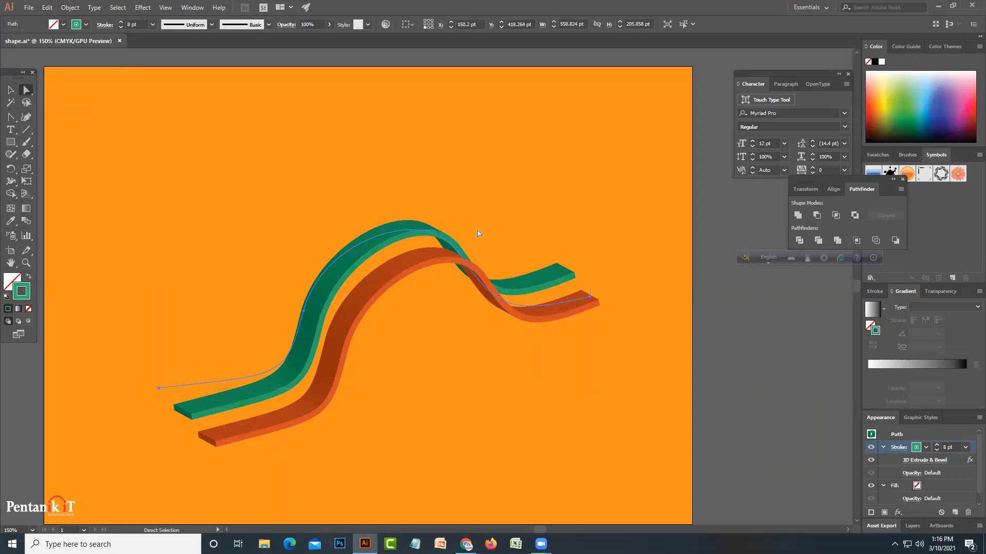
mouse_move(591, 301)
left_mouse_down()
mouse_move(601, 315)
mouse_move(577, 315)
mouse_move(590, 314)
left_mouse_up()
key("ctrl+z")
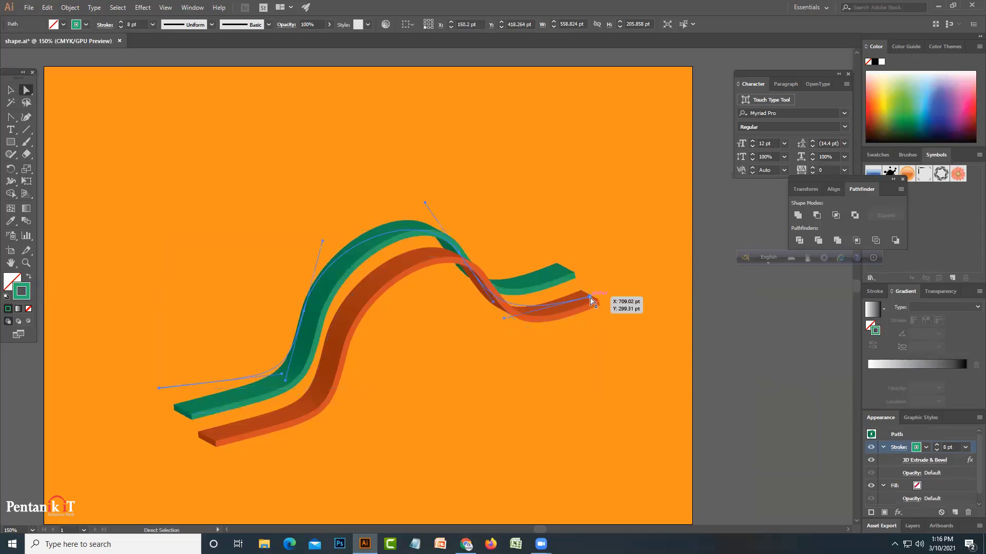
key("ctrl+z")
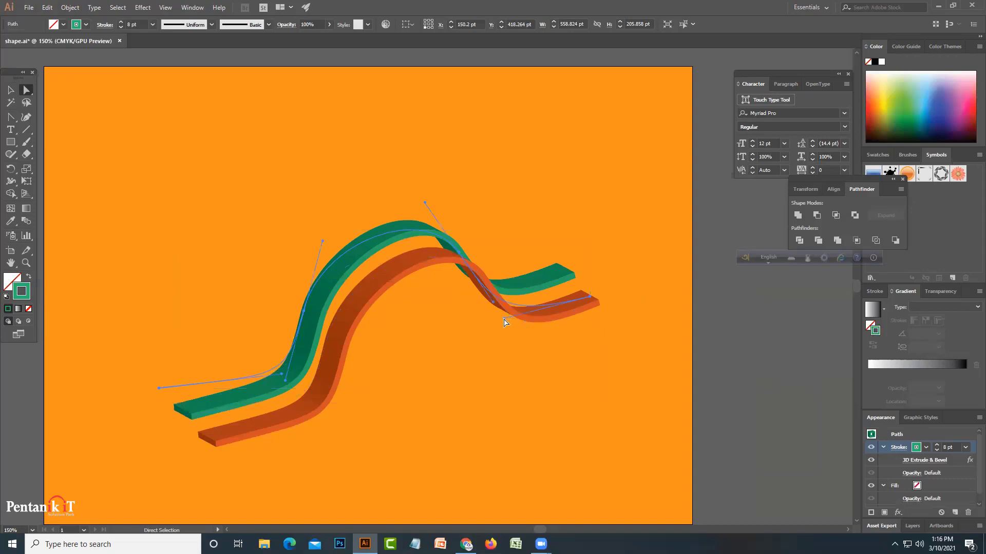
Move the teal ribbon up-left above the orange one and pull its right section down slightly.
left_click(506, 336)
left_click(546, 277)
left_click(11, 96)
mouse_move(398, 233)
left_mouse_down()
mouse_move(362, 146)
mouse_move(403, 217)
left_mouse_up()
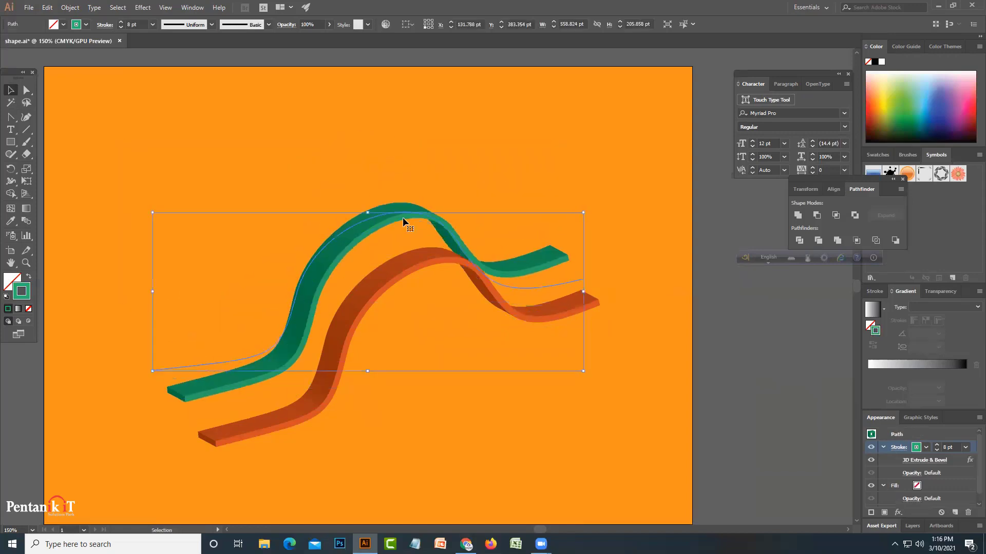
left_click(24, 92)
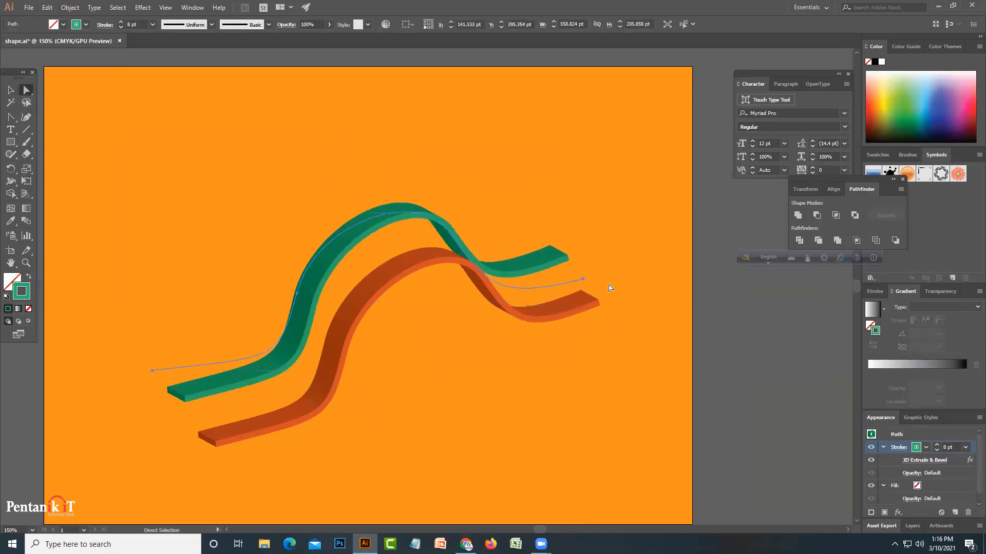
left_click_drag(586, 283, 589, 303)
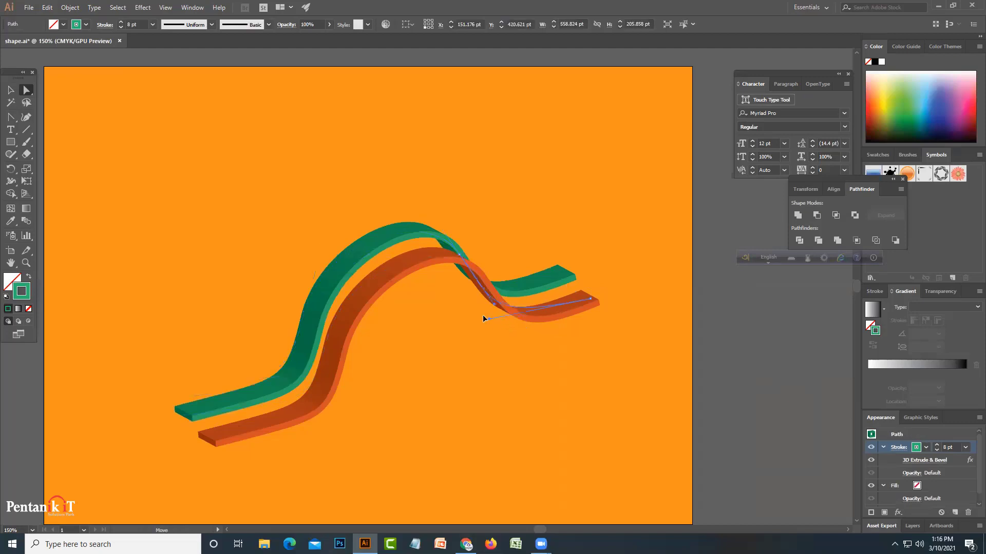
Flatten the teal ribbon's right-end curve and shift it down-left alongside the orange ribbon.
left_click_drag(505, 321, 503, 284)
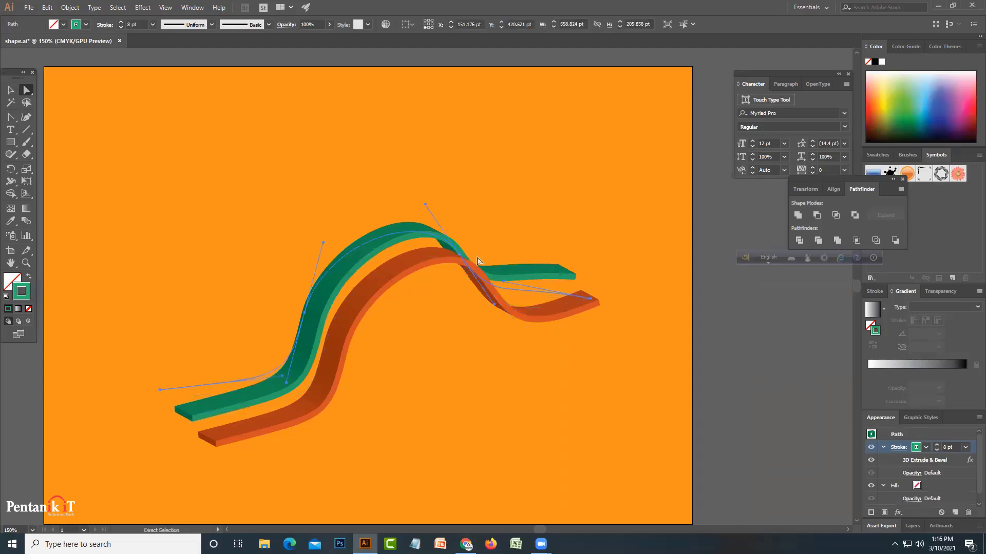
left_click(10, 91)
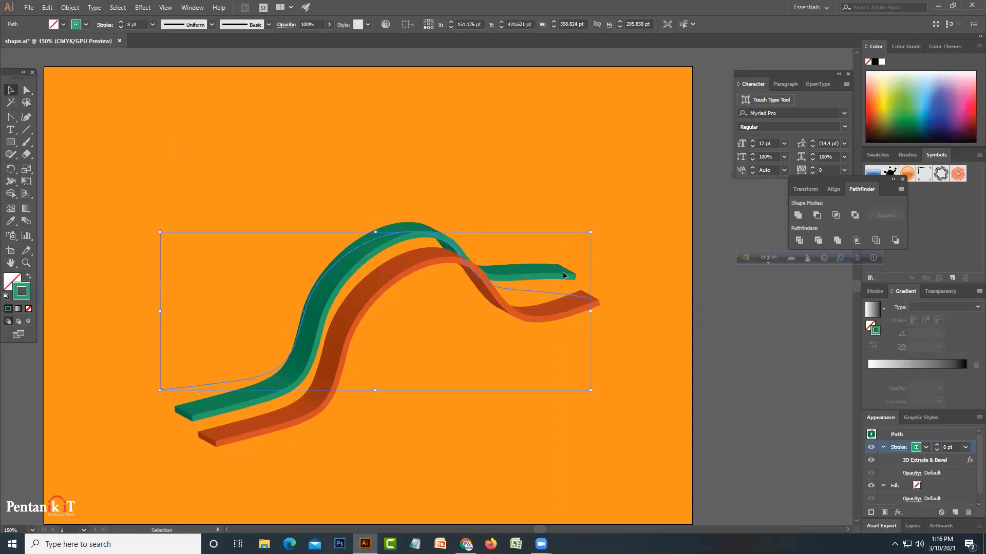
left_click_drag(563, 275, 566, 289)
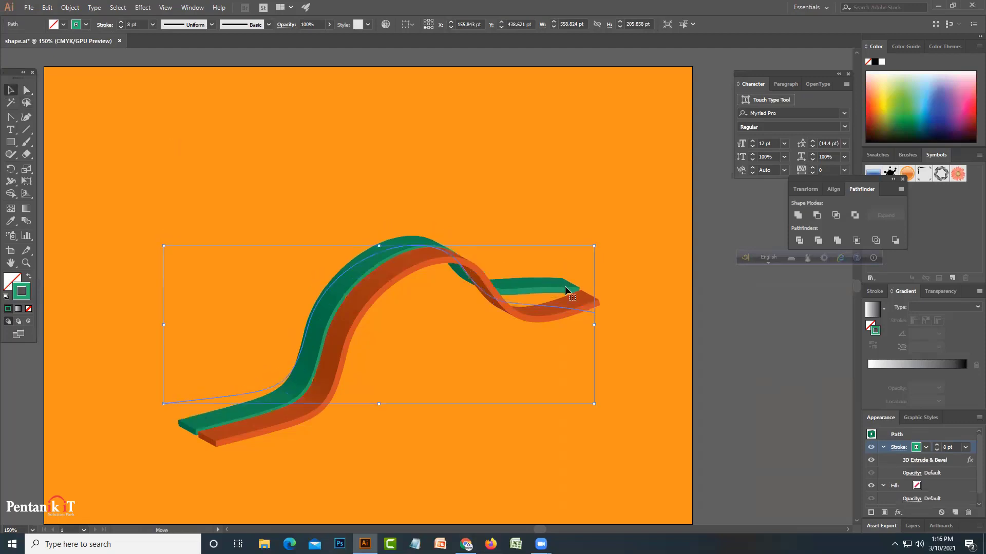
left_click_drag(351, 271, 331, 279)
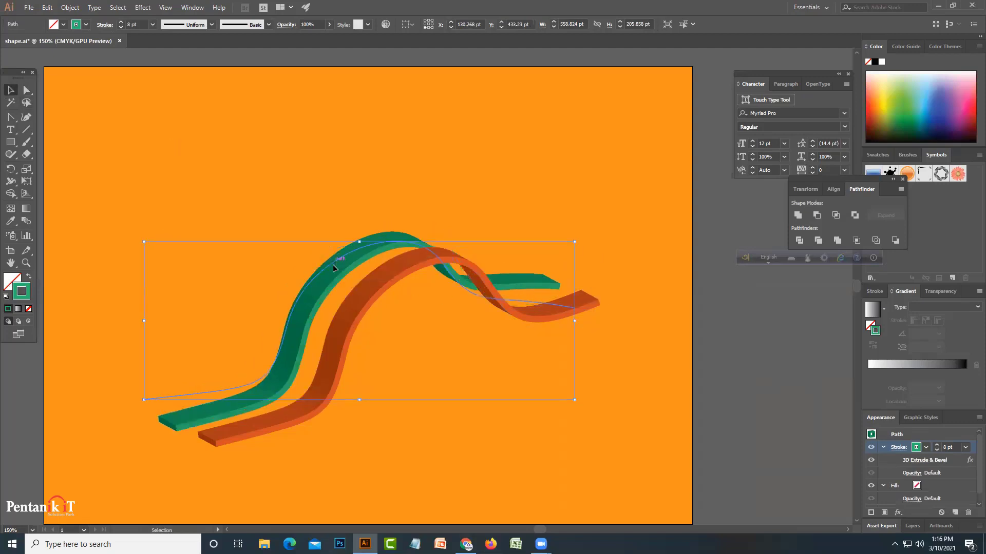
left_click(24, 90)
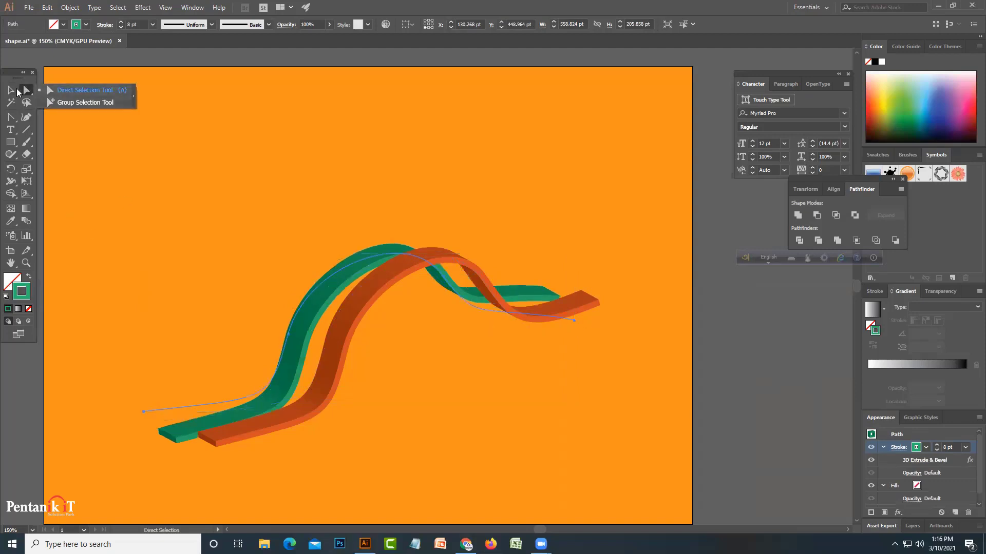
mouse_move(559, 317)
left_mouse_down()
mouse_move(593, 316)
mouse_move(587, 309)
left_mouse_up()
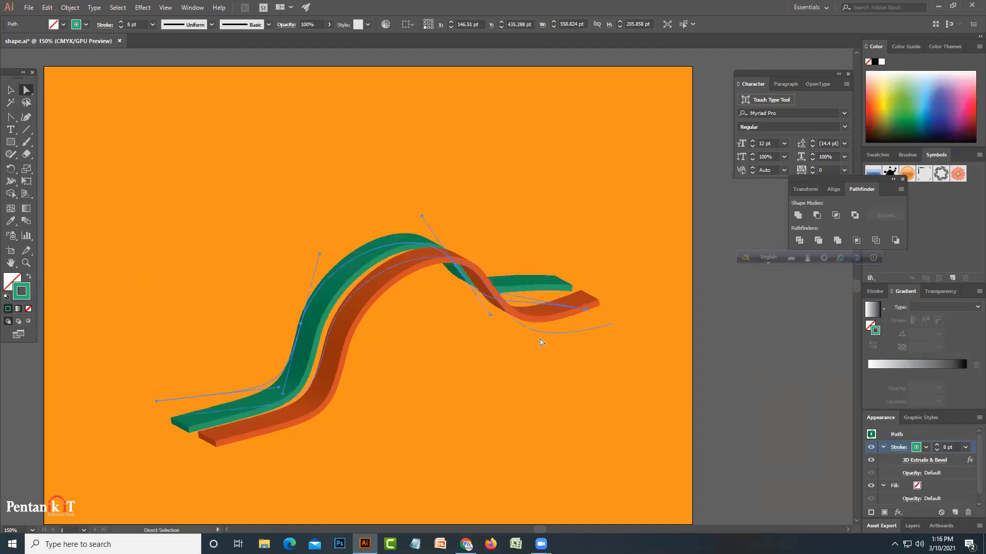
left_click_drag(490, 315, 510, 322)
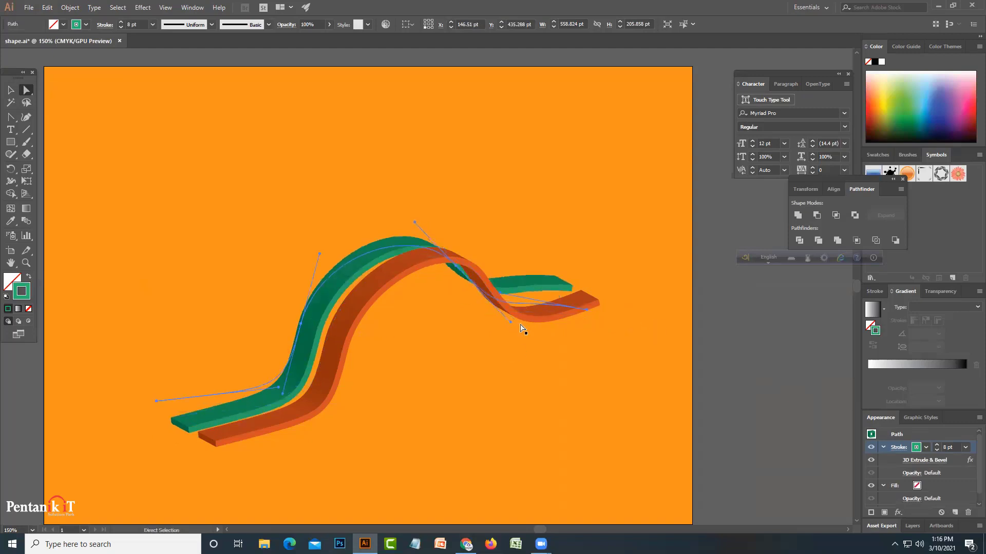
left_click_drag(575, 306, 575, 312)
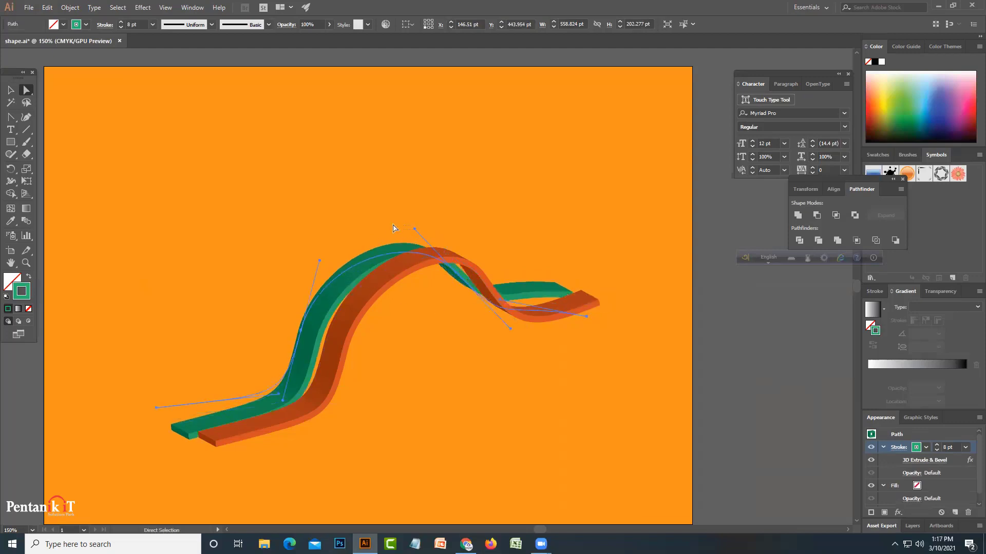
Raise the teal top arch, stretch both ends and reshape the middle bend across the orange ribbon.
left_click(388, 255)
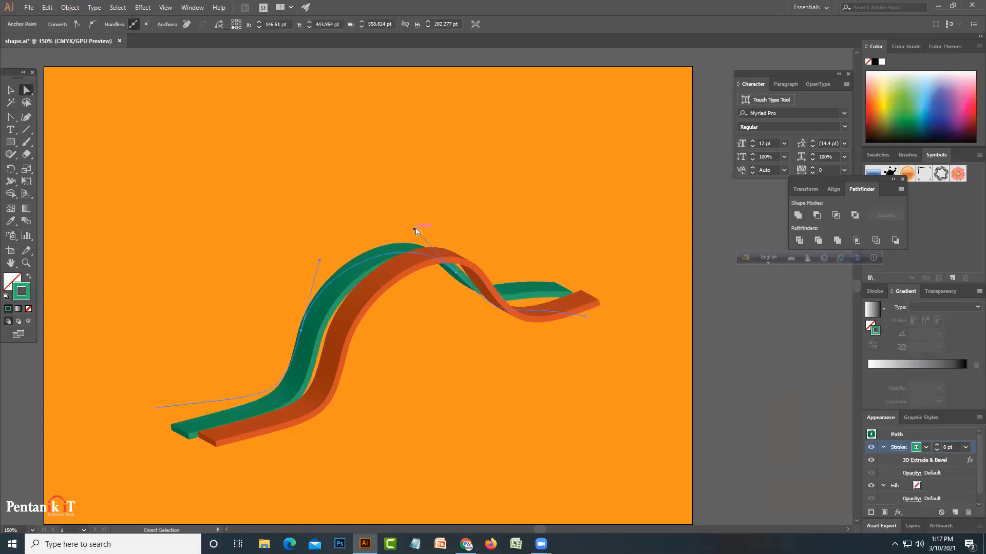
mouse_move(415, 229)
left_mouse_down()
mouse_move(354, 171)
mouse_move(346, 188)
left_mouse_up()
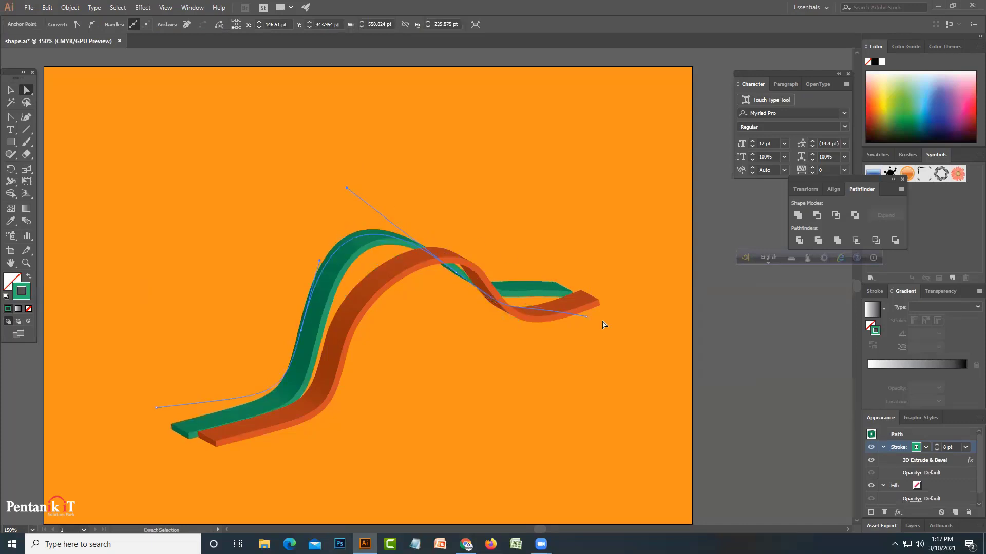
left_click_drag(587, 318, 604, 324)
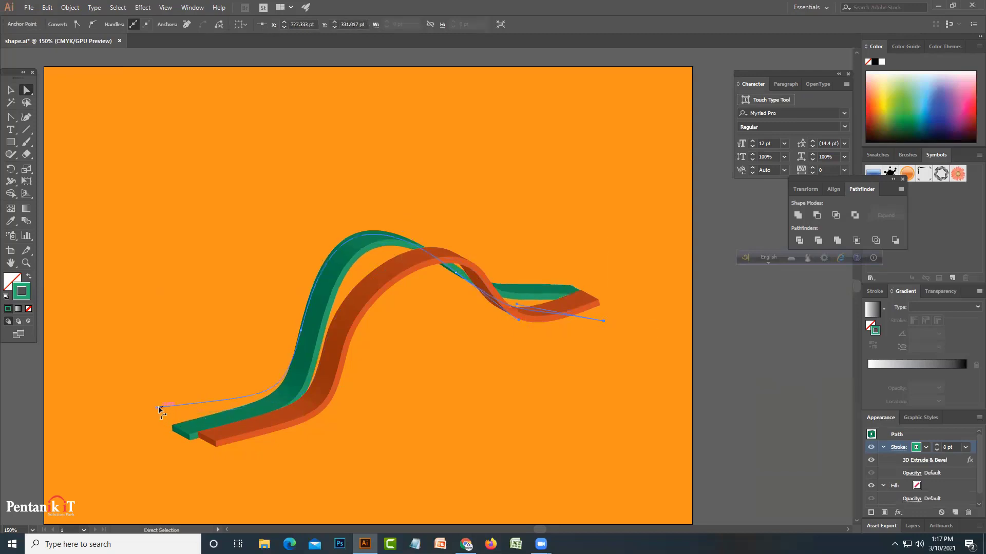
left_click_drag(157, 408, 186, 415)
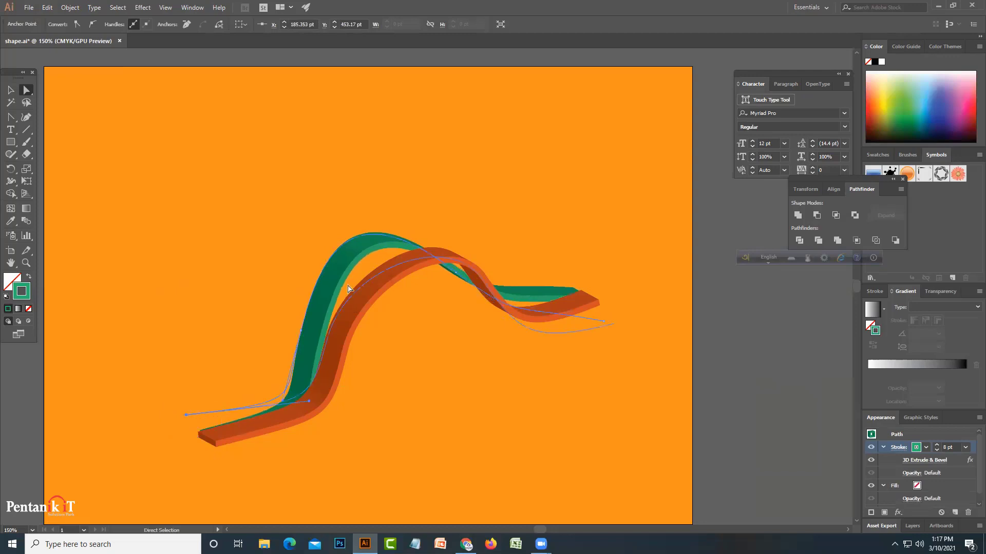
left_click_drag(458, 276, 450, 294)
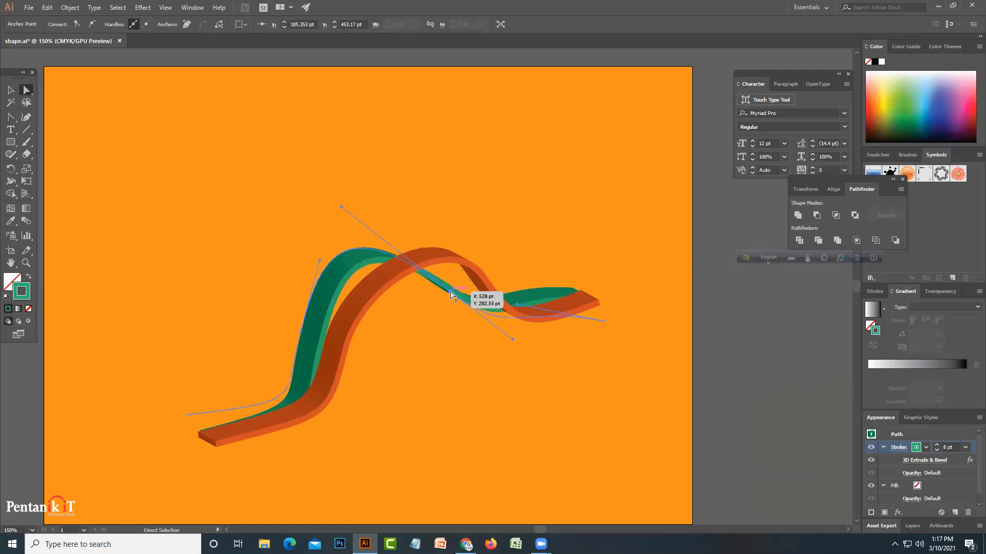
left_click(557, 385)
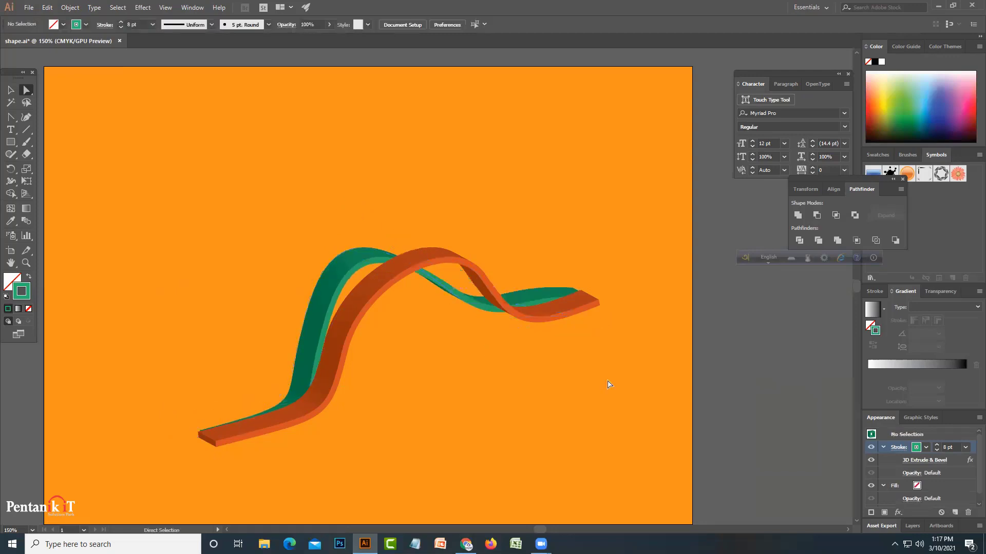
Alt-drag a duplicate of the orange ribbon and position it down and to the left.
left_click(382, 286)
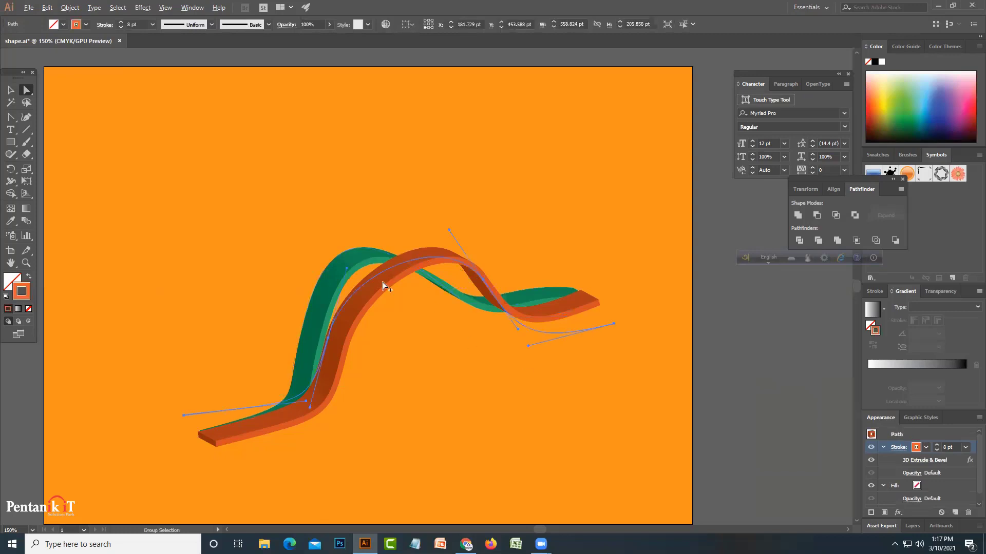
mouse_move(363, 286)
left_mouse_down()
mouse_move(323, 246)
mouse_move(358, 271)
left_mouse_up()
left_click_drag(362, 234, 342, 260)
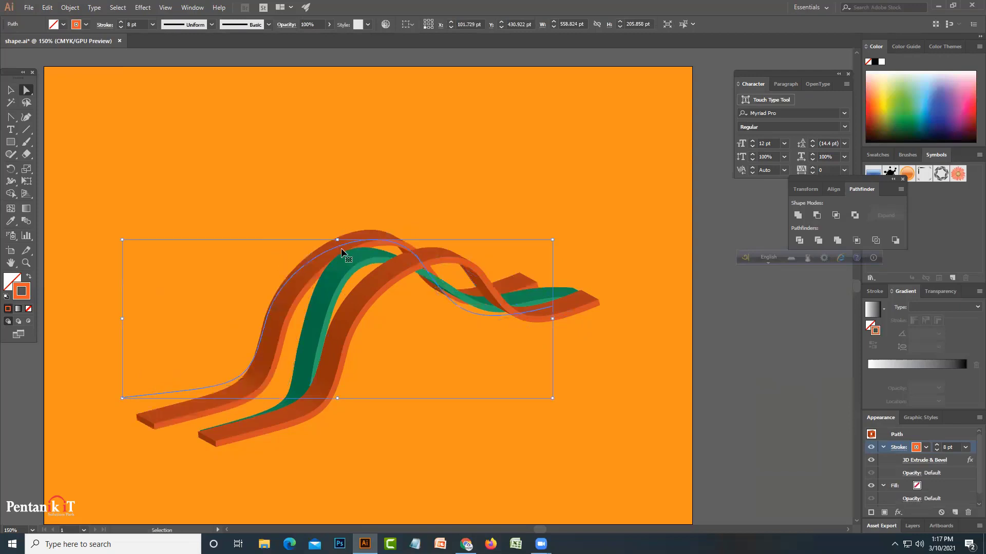
mouse_move(282, 315)
left_mouse_down()
mouse_move(294, 320)
mouse_move(292, 338)
left_mouse_up()
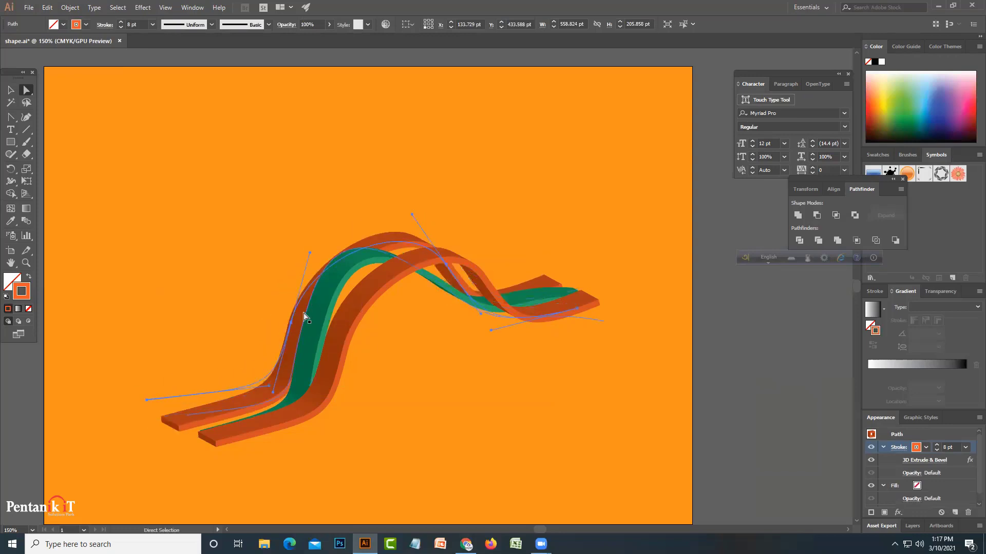
left_click_drag(304, 316, 290, 306)
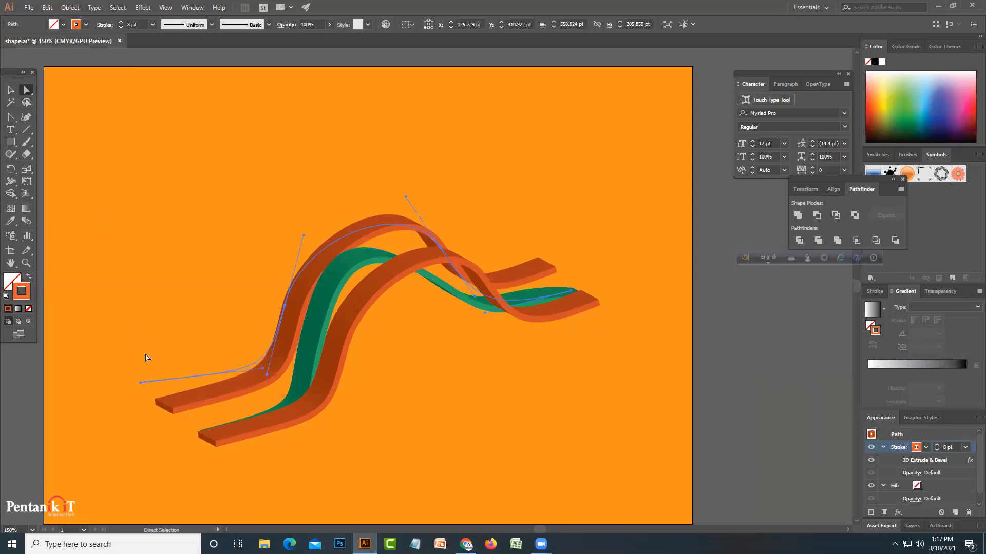
Bow the orange copy's top arch left and extend its right end down-right.
left_click_drag(141, 383, 172, 409)
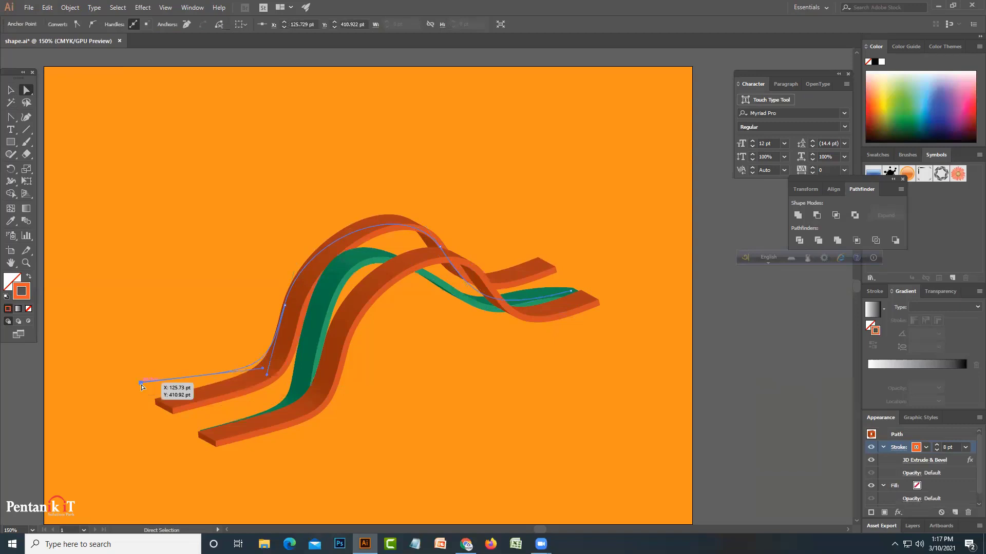
left_click_drag(440, 248, 319, 267)
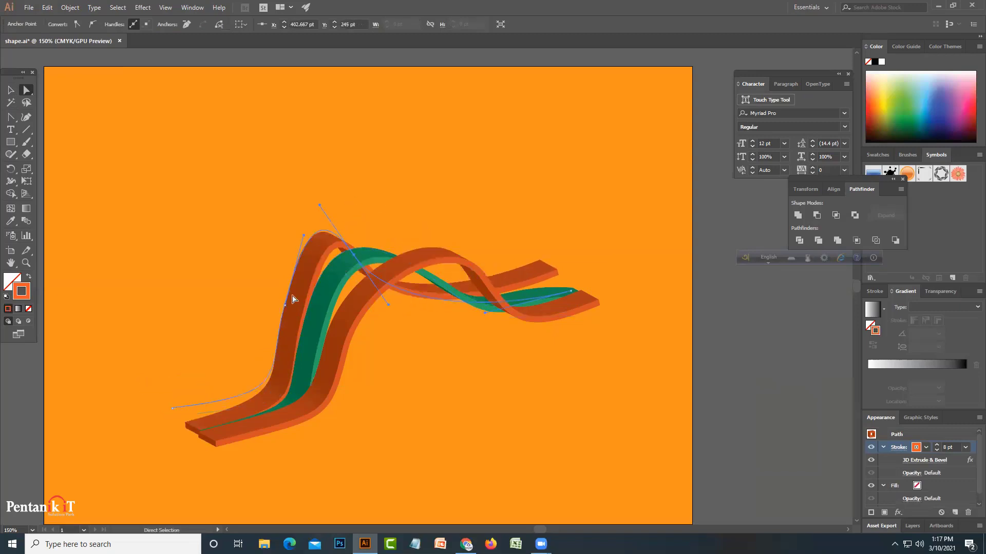
mouse_move(285, 305)
left_mouse_down()
mouse_move(233, 316)
mouse_move(246, 304)
left_mouse_up()
left_click_drag(356, 261, 359, 285)
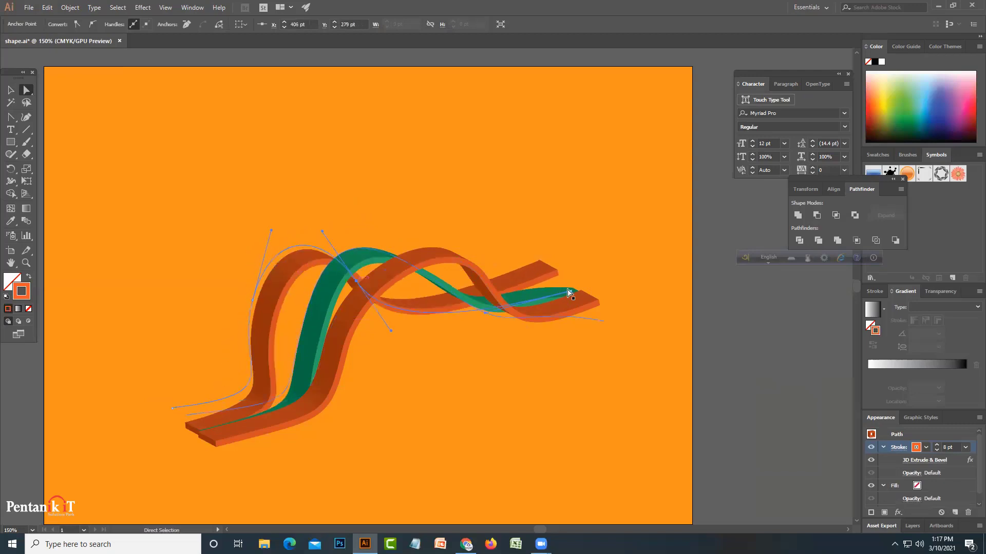
left_click_drag(569, 293, 596, 311)
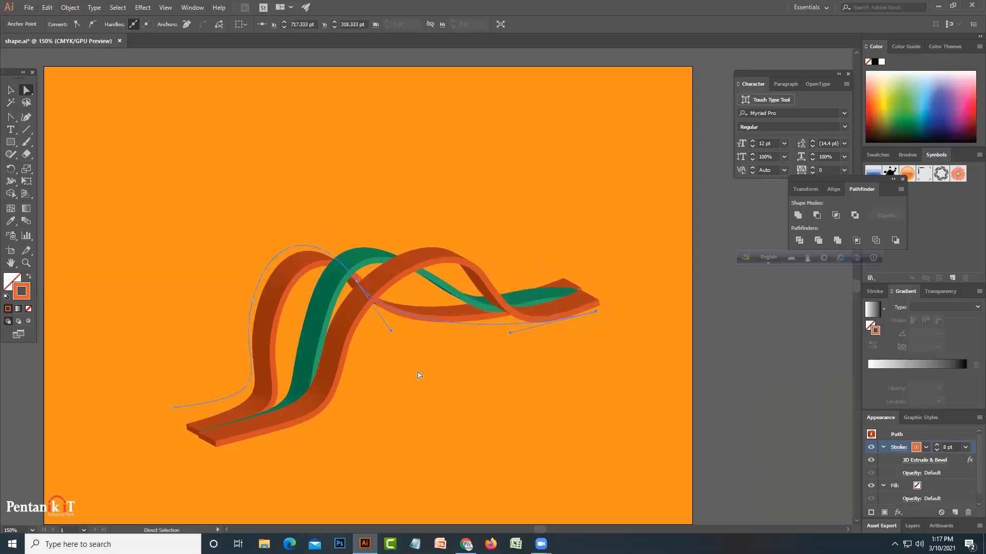
left_click(487, 396)
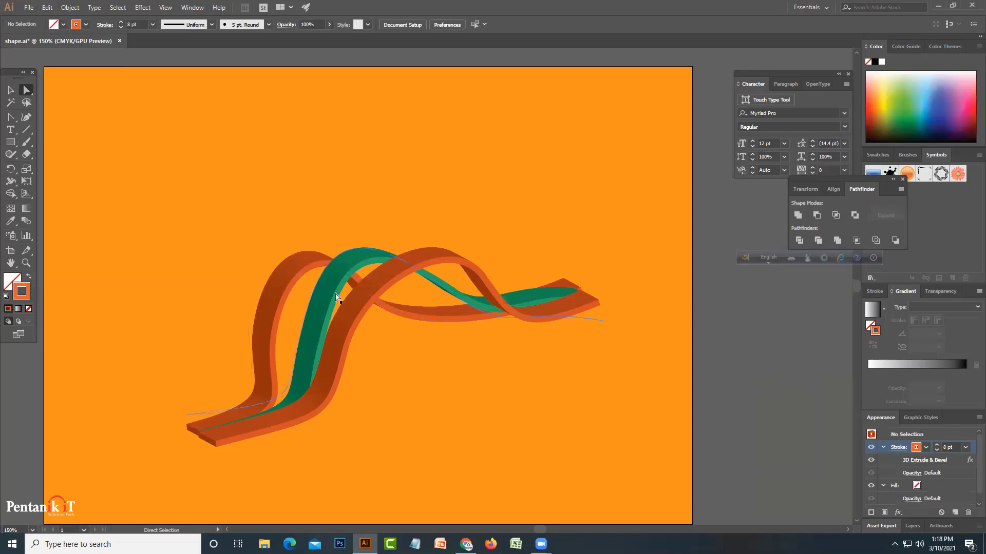
Duplicate the teal ribbon, move the copy up-left and reshape its upper curve.
left_click_drag(336, 297, 408, 193)
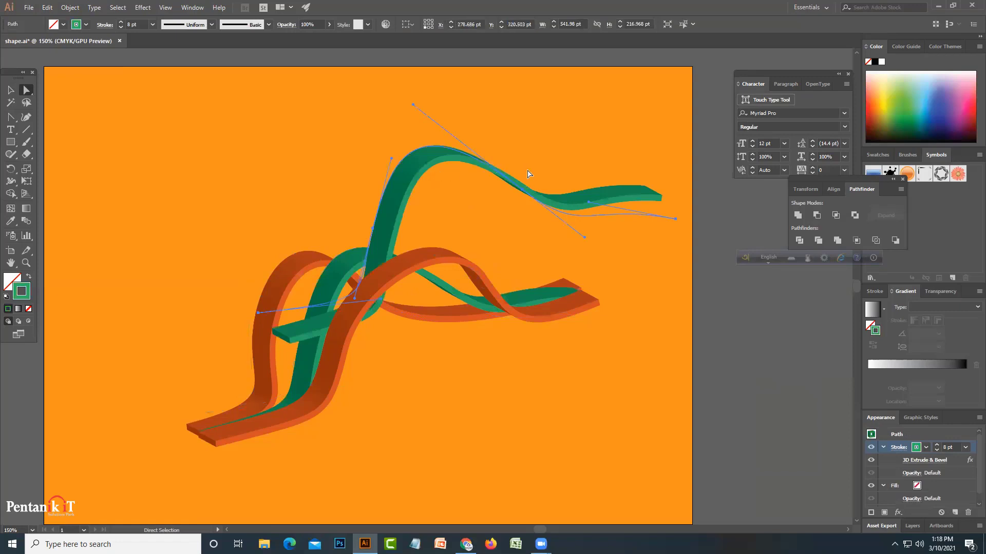
left_click_drag(530, 199, 415, 190)
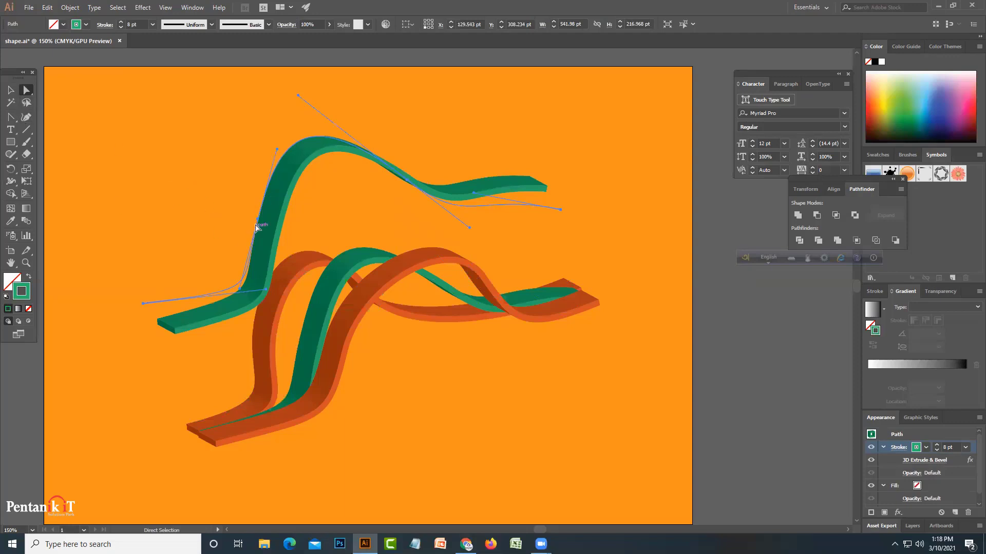
mouse_move(256, 228)
left_mouse_down()
mouse_move(234, 199)
mouse_move(241, 194)
left_mouse_up()
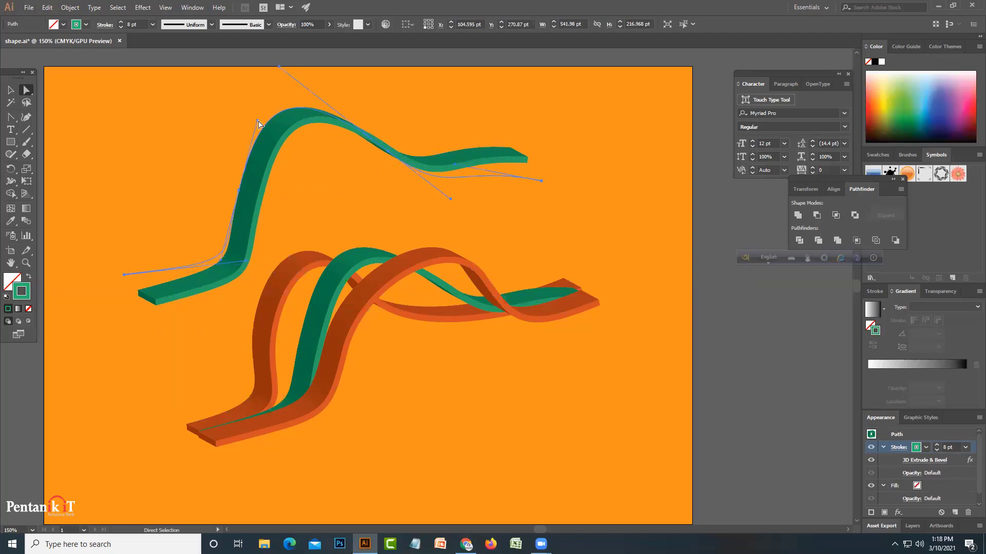
left_click(258, 123)
left_click_drag(258, 121, 312, 127)
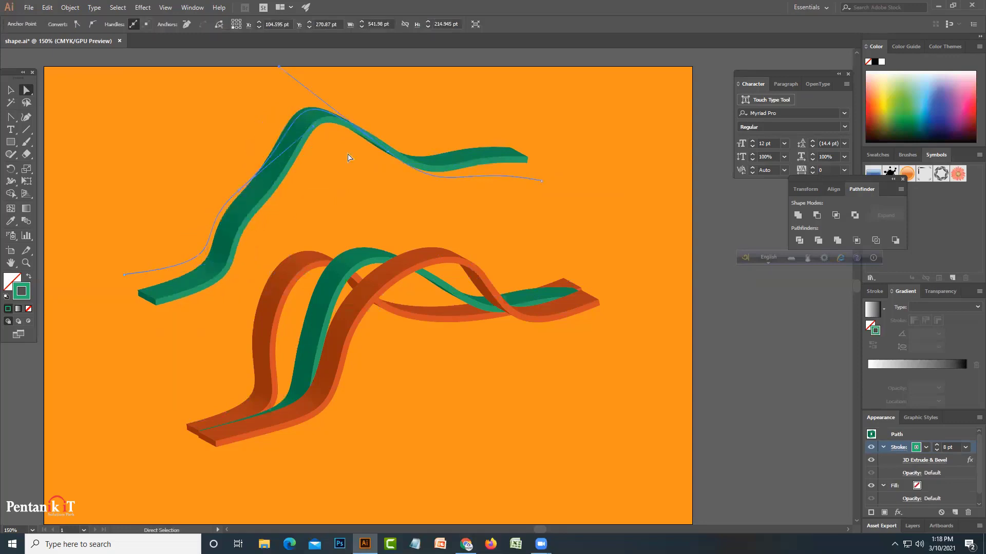
scroll(370, 216, "up", 3)
scroll(385, 264, "right", 2)
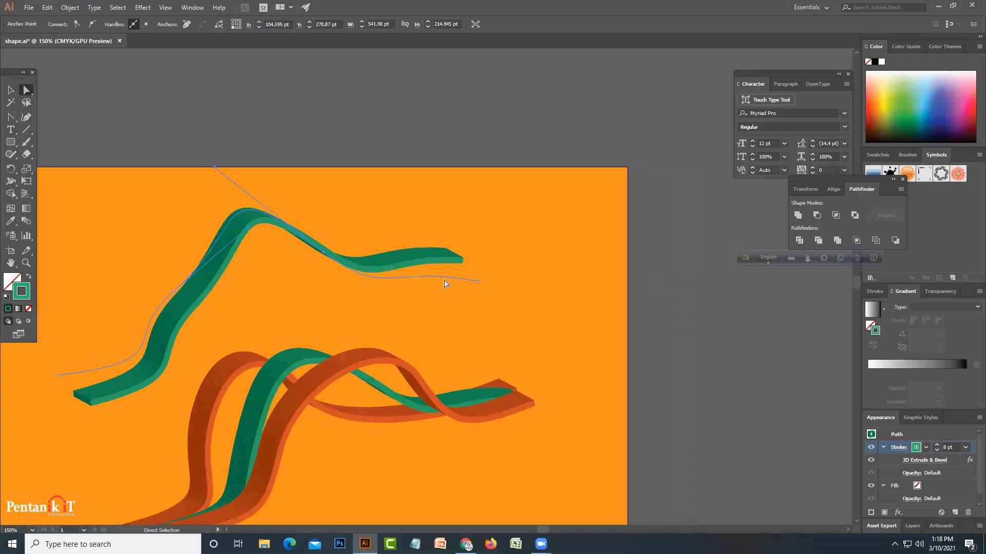
Add an anchor near the copy's right end, raise a small hump, and lay it over the orange ribbons.
left_click(27, 117)
left_click(36, 133)
left_click(409, 278)
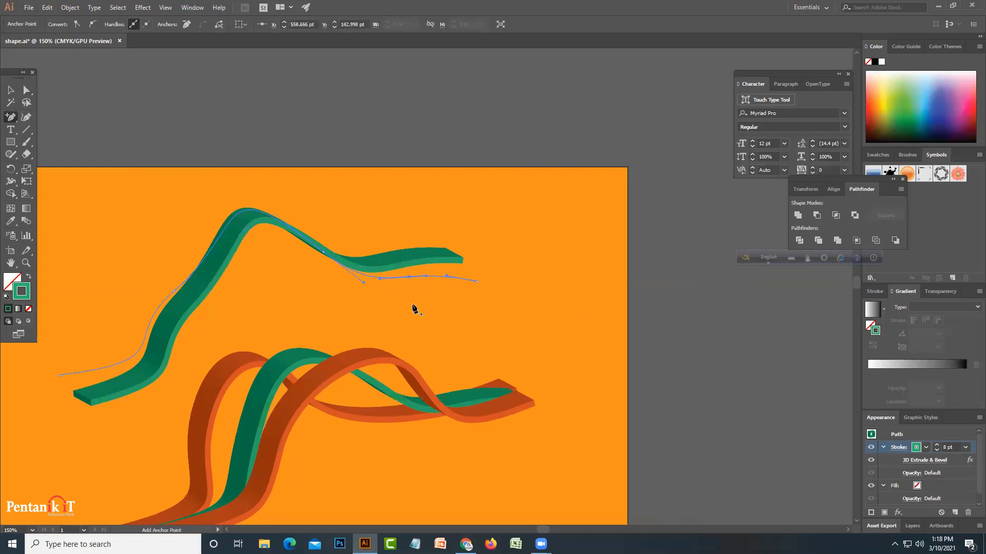
left_click(26, 117)
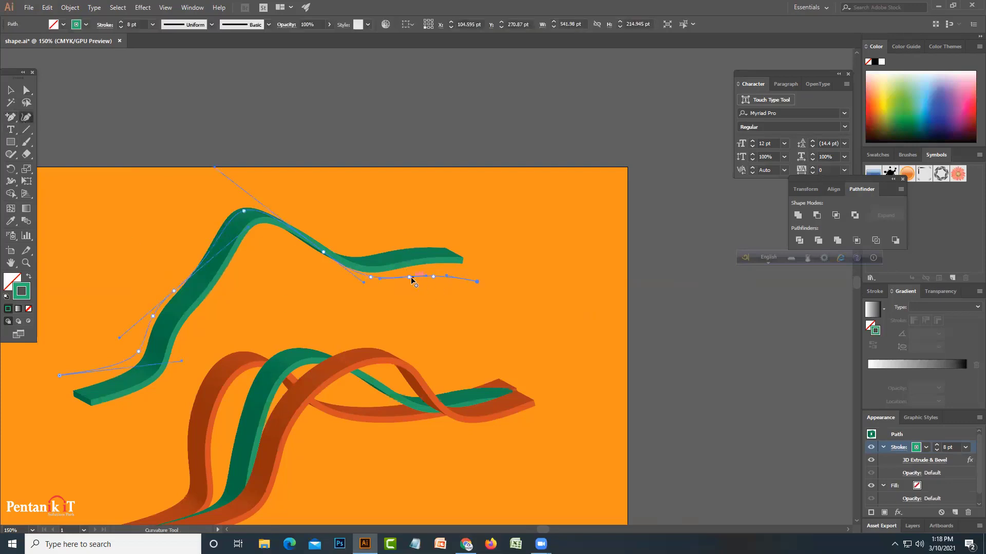
left_click_drag(410, 278, 406, 248)
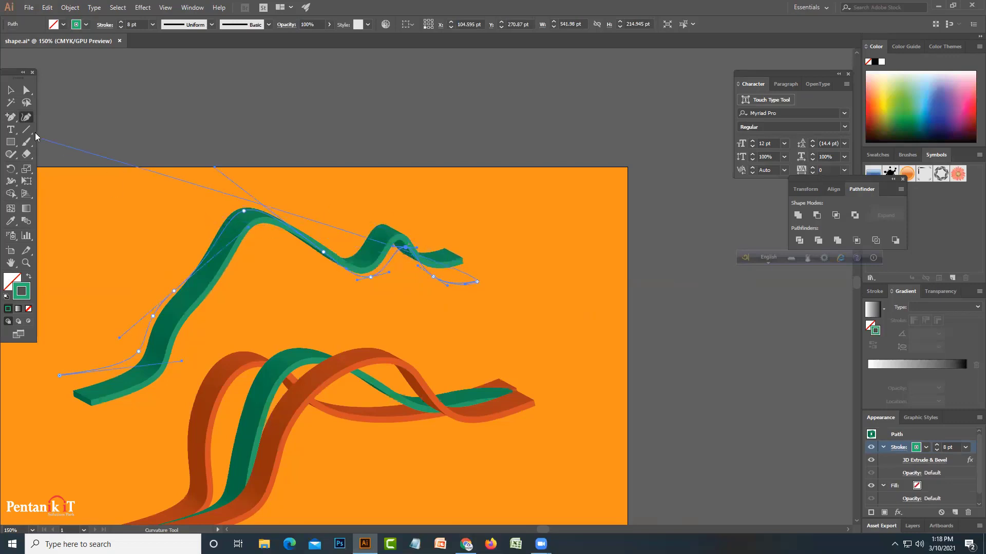
left_click(10, 90)
left_click_drag(263, 216, 299, 334)
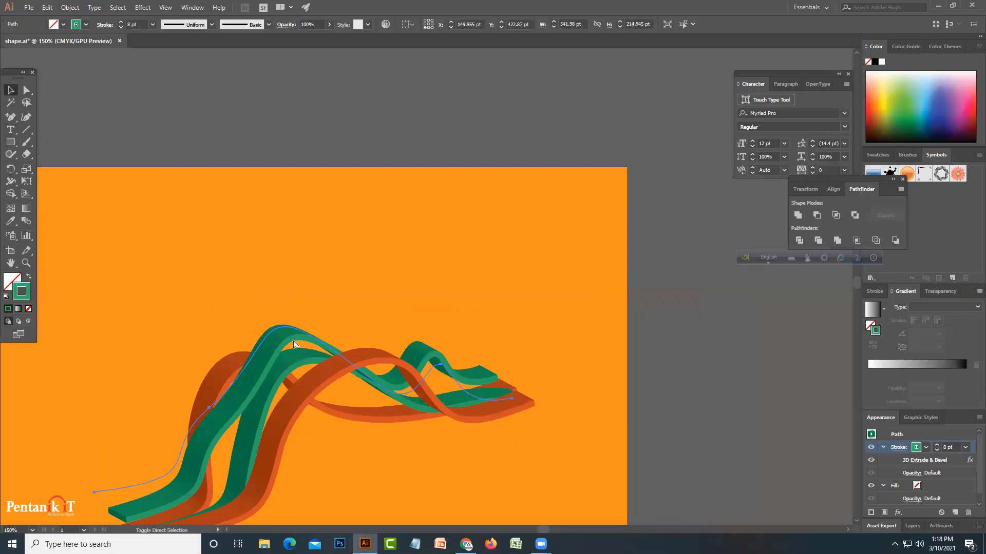
Nudge the teal copy left and toggle between the Selection and Direct Selection tools.
mouse_move(294, 344)
left_mouse_down()
mouse_move(305, 269)
mouse_move(300, 358)
mouse_move(295, 266)
mouse_move(274, 344)
left_mouse_up()
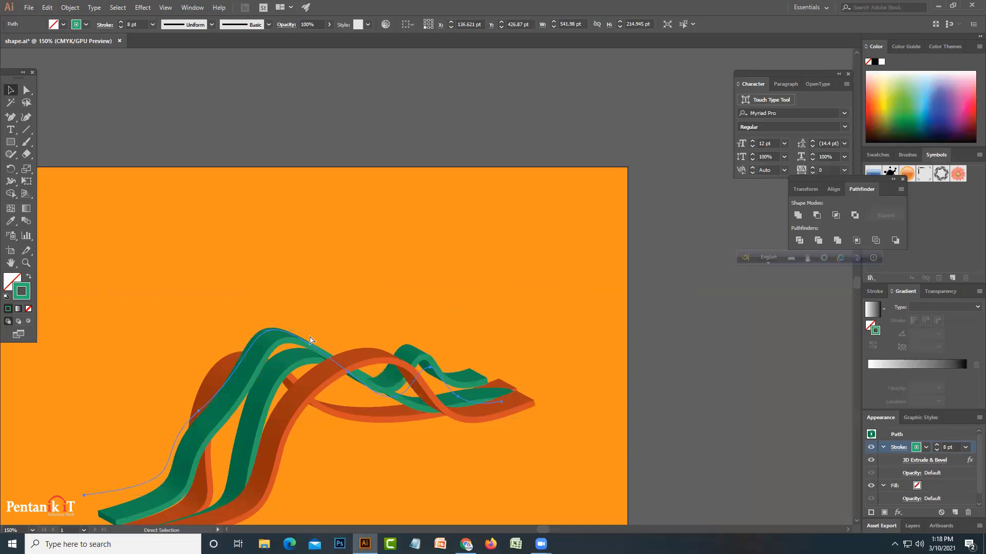
key("ctrl")
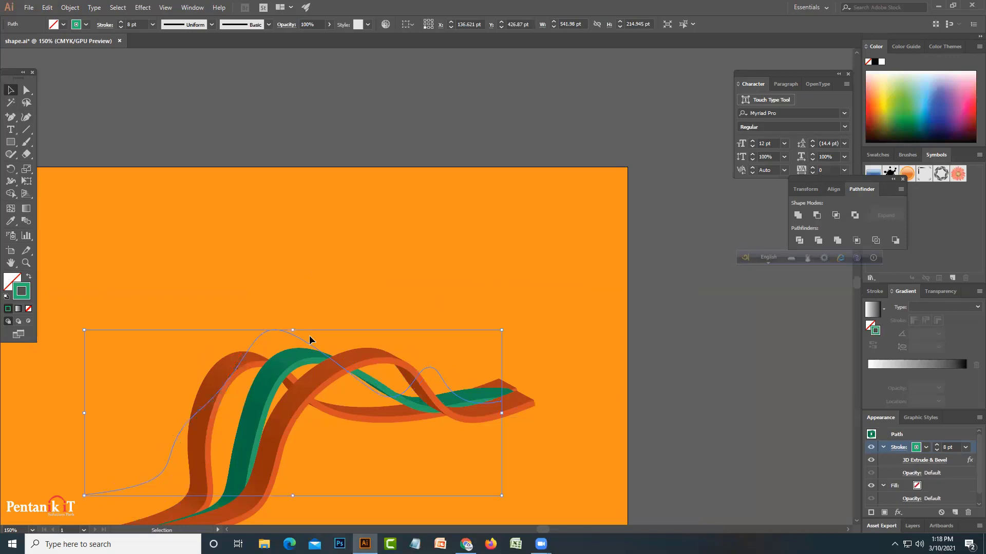
key("a")
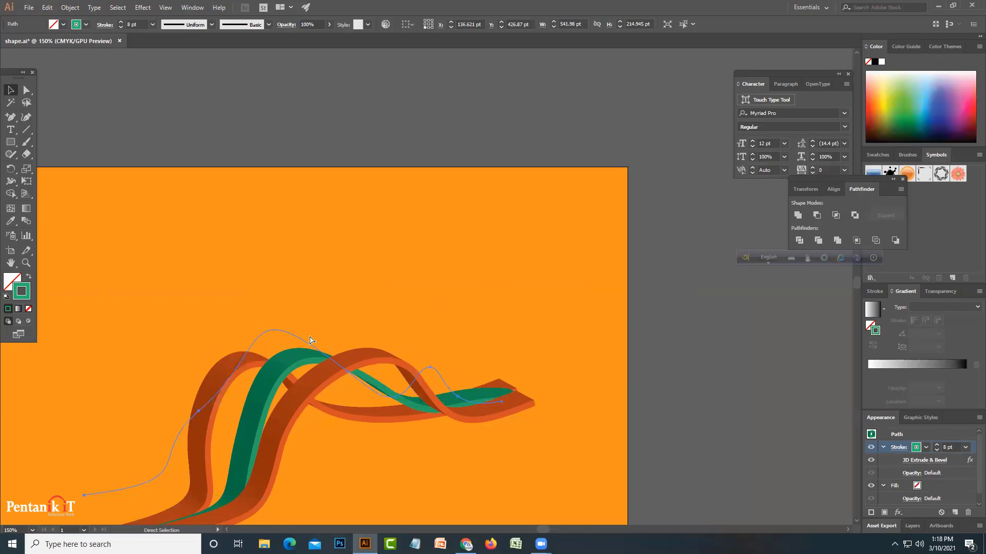
key("v")
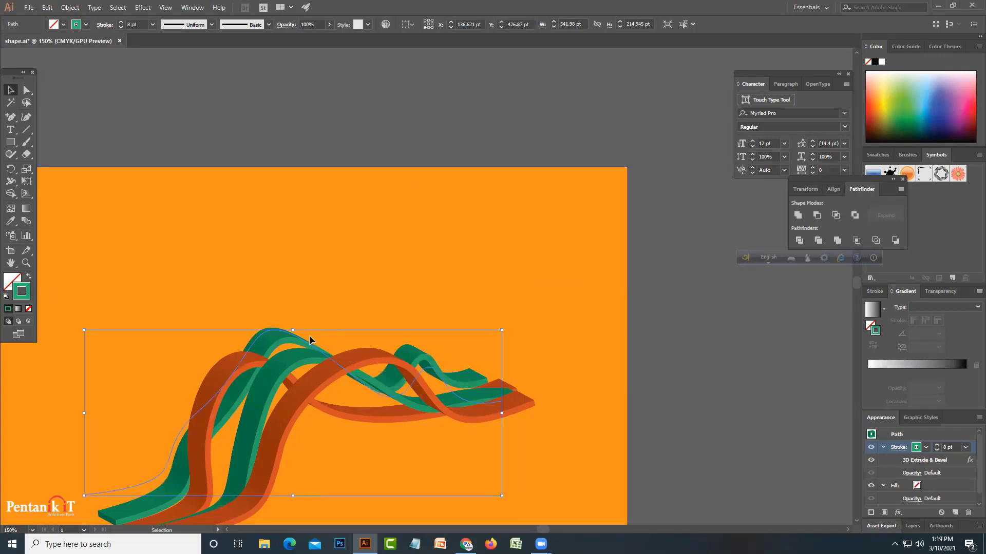
key("a")
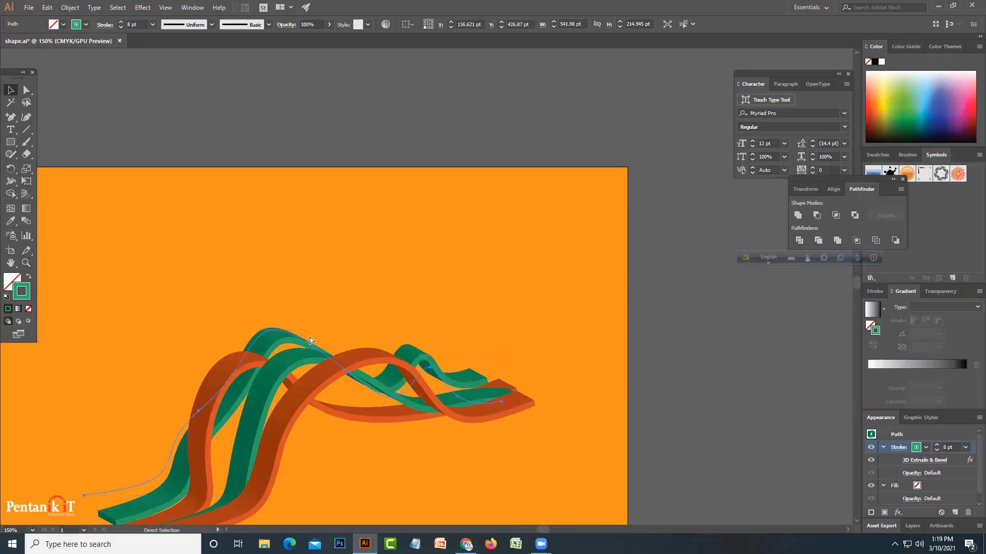
Restack the teal copy with Ctrl+] and Ctrl+[ so it weaves behind an orange ribbon.
key("ctrl+shift+bracketright")
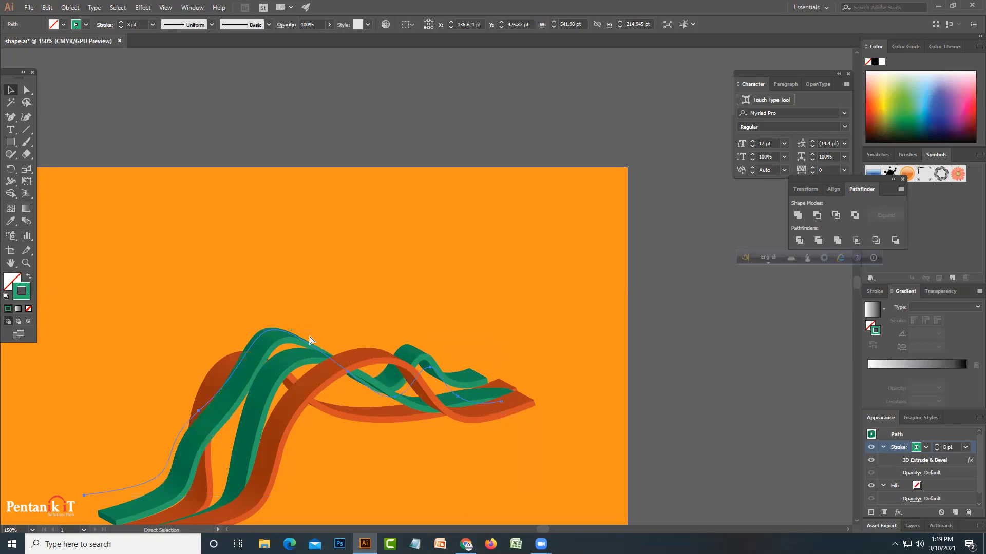
key("ctrl+bracketright")
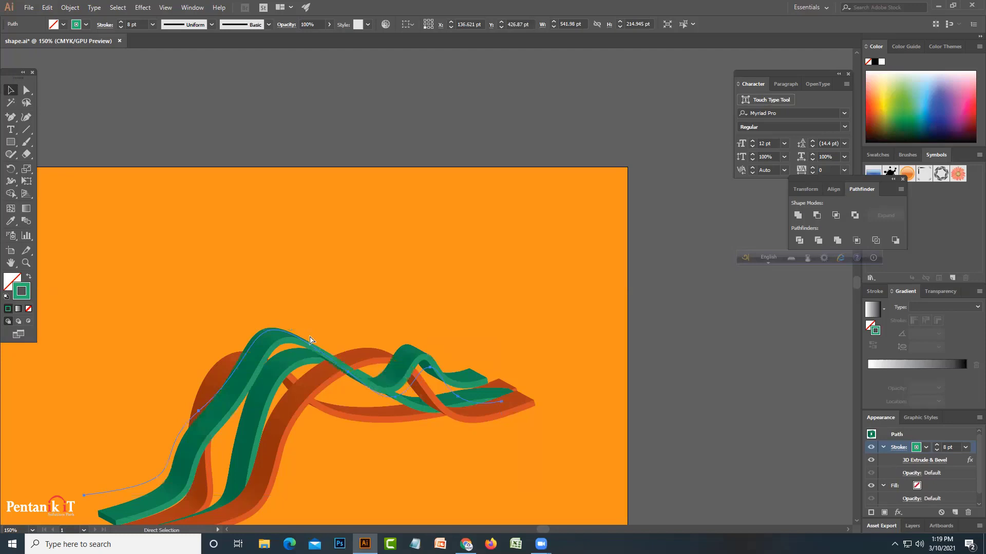
key("ctrl+bracketleft")
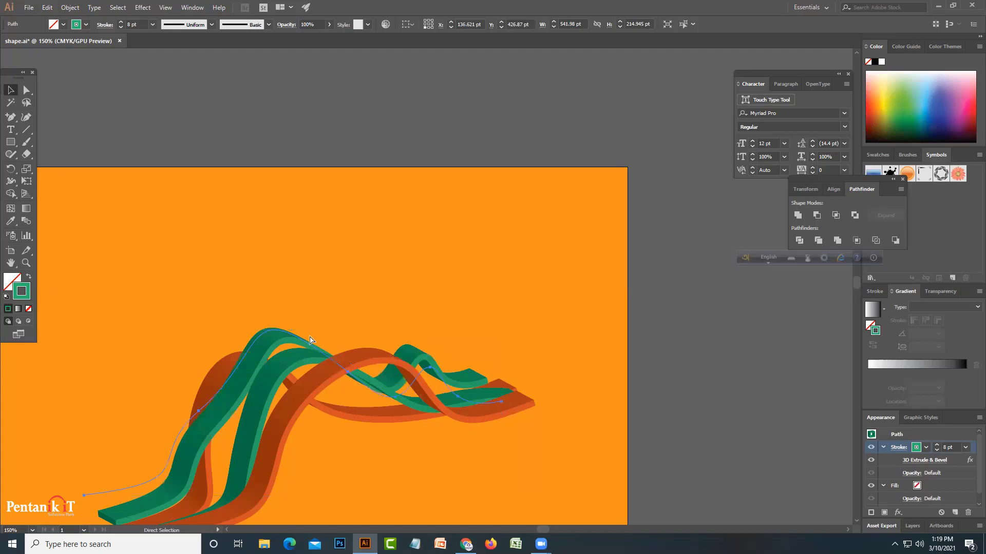
key("ctrl+bracketleft")
key("v")
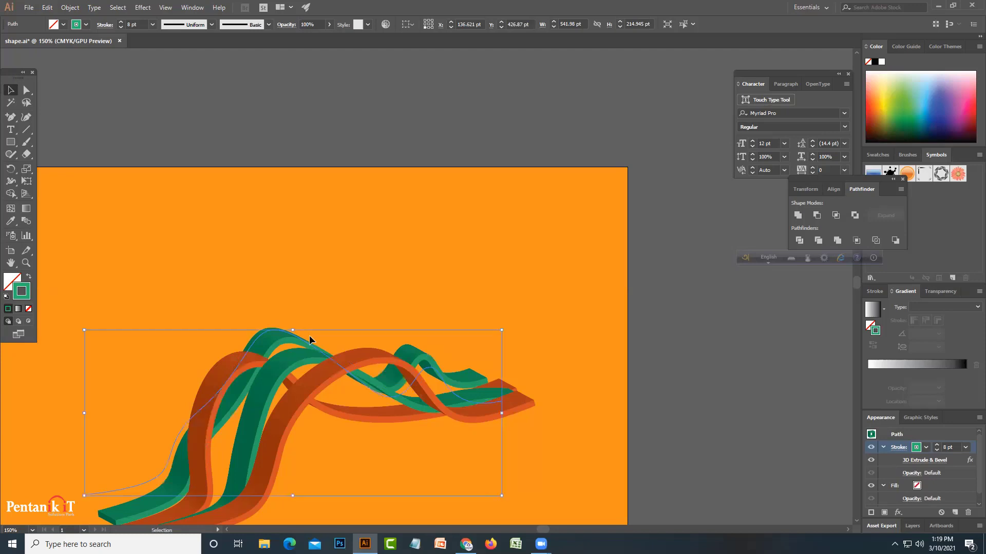
right_click(274, 341)
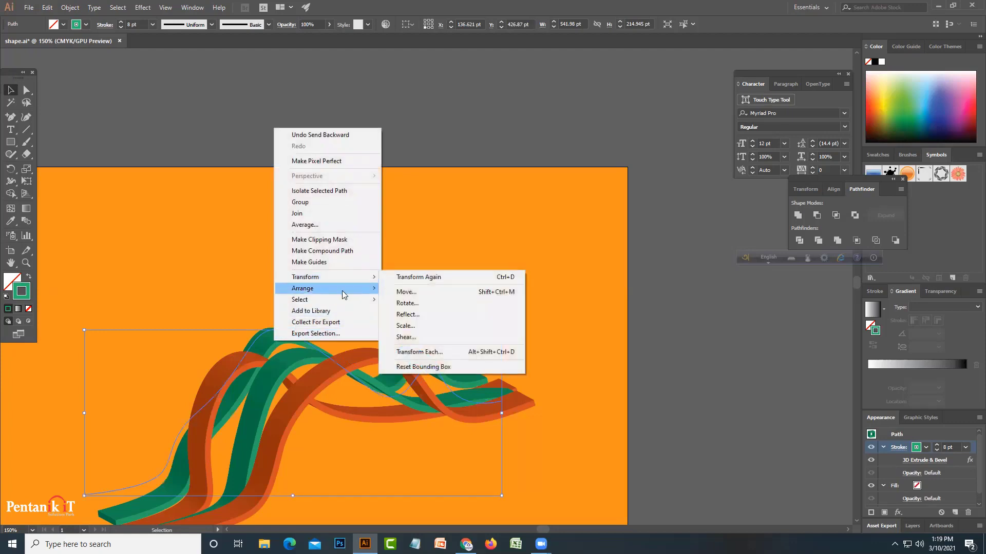
mouse_move(303, 288)
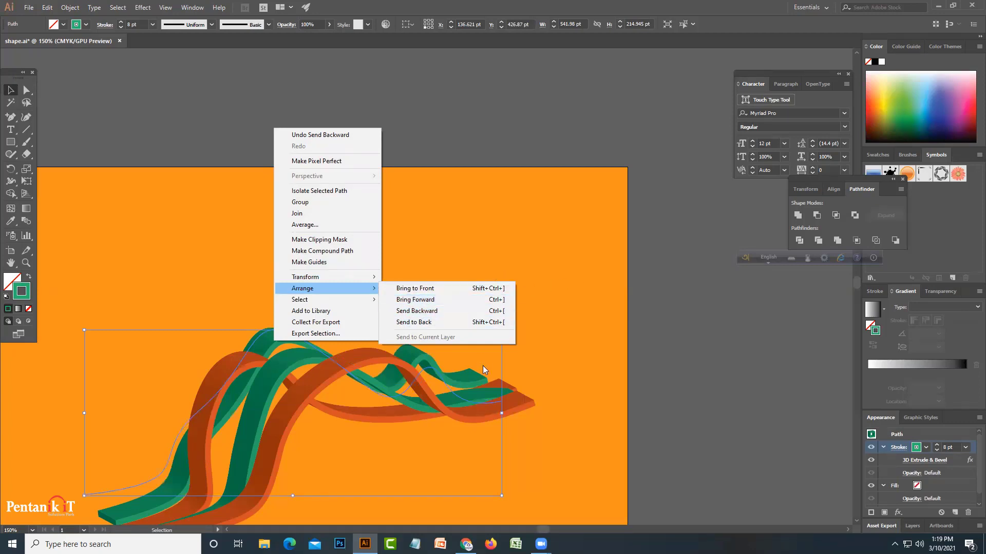
Move the teal ribbon's lower-left end point down-right toward the orange end.
left_click(617, 332)
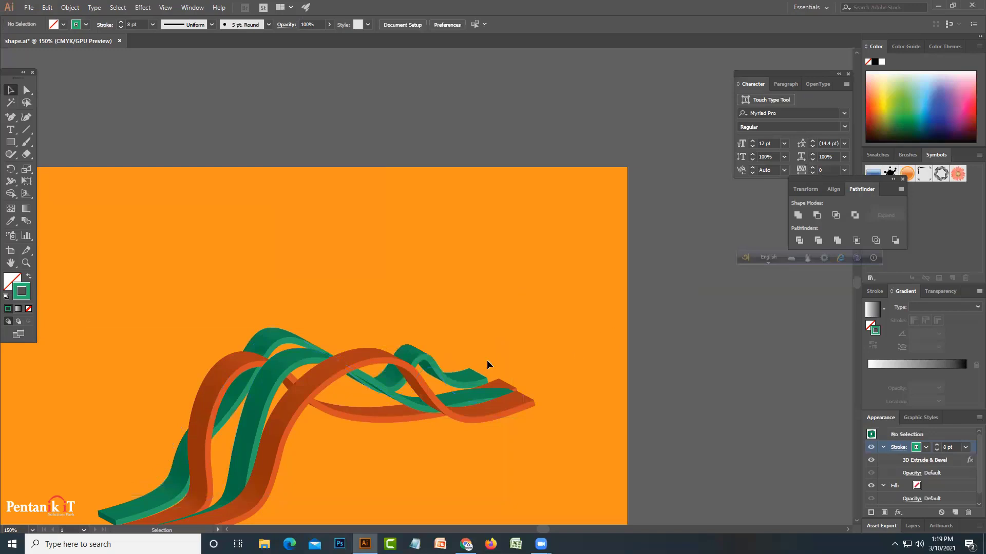
left_click_drag(408, 338, 367, 250)
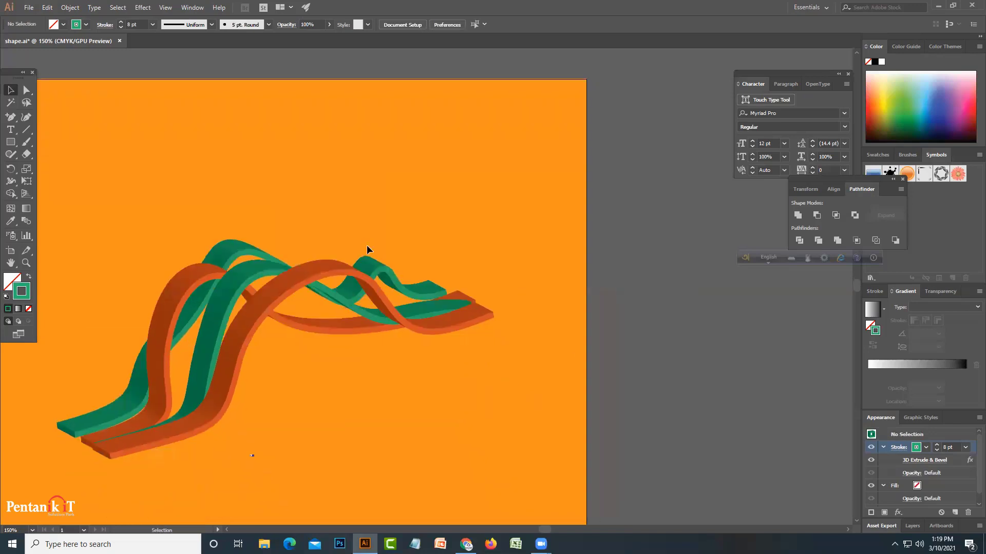
left_click_drag(314, 362, 419, 353)
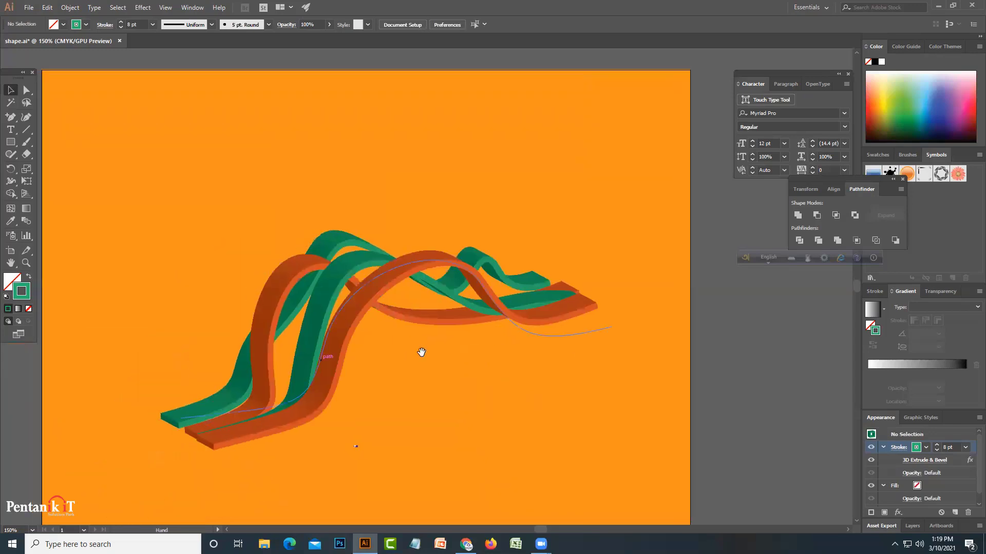
left_click(216, 405)
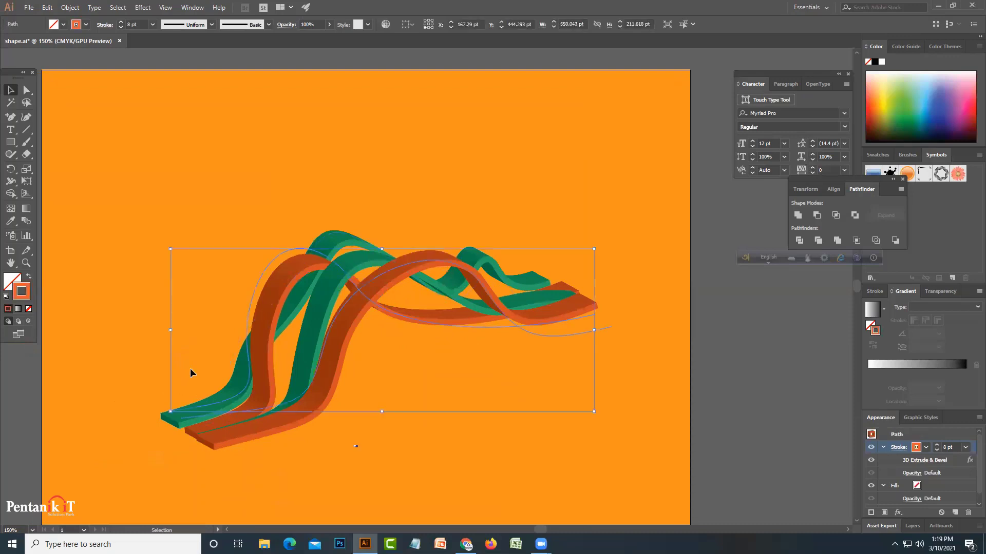
left_click(168, 422)
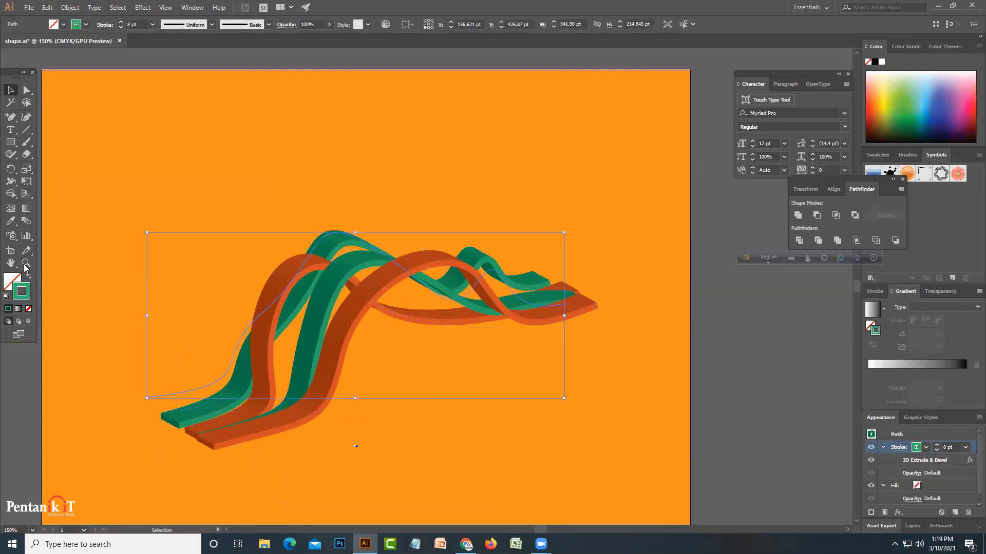
left_click(26, 89)
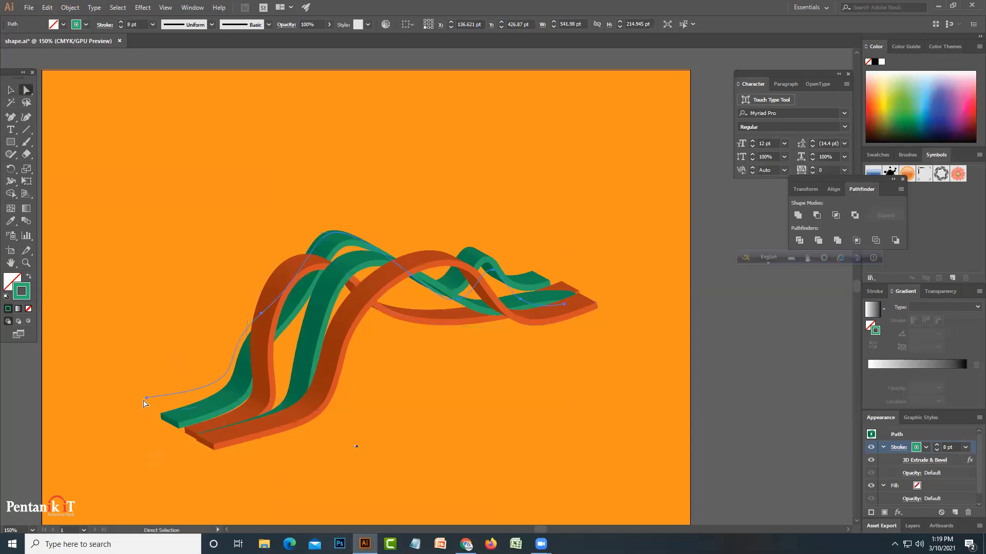
left_click_drag(144, 403, 172, 411)
left_click(170, 413)
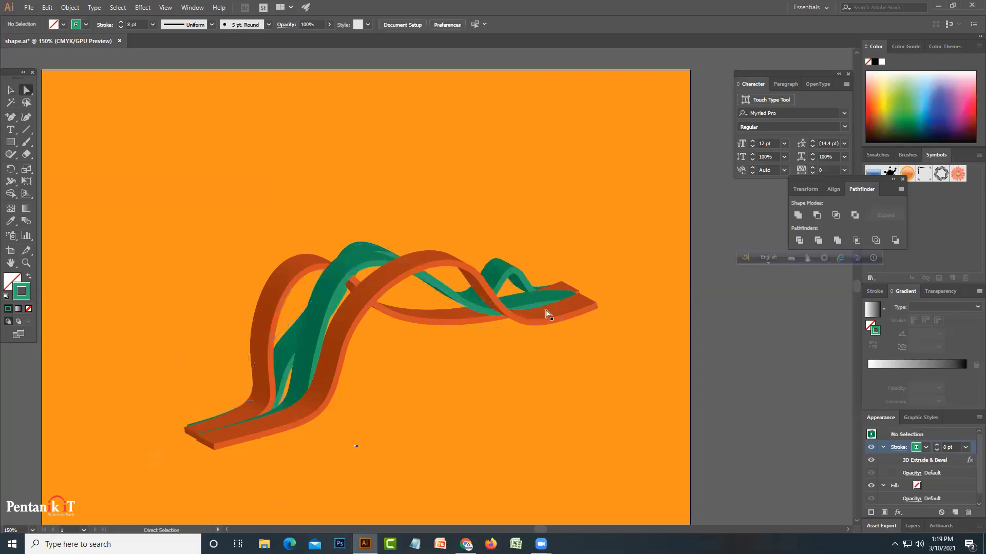
Nudge the orange ribbon down-right and align its lower-left end with the teal end.
left_click(562, 288)
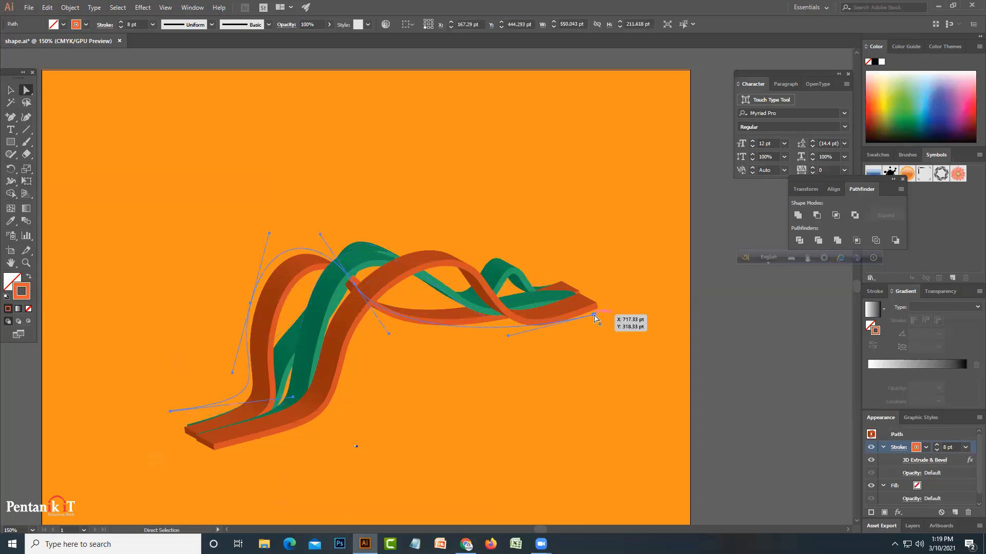
left_click_drag(594, 315, 594, 325)
left_click_drag(513, 394, 417, 375)
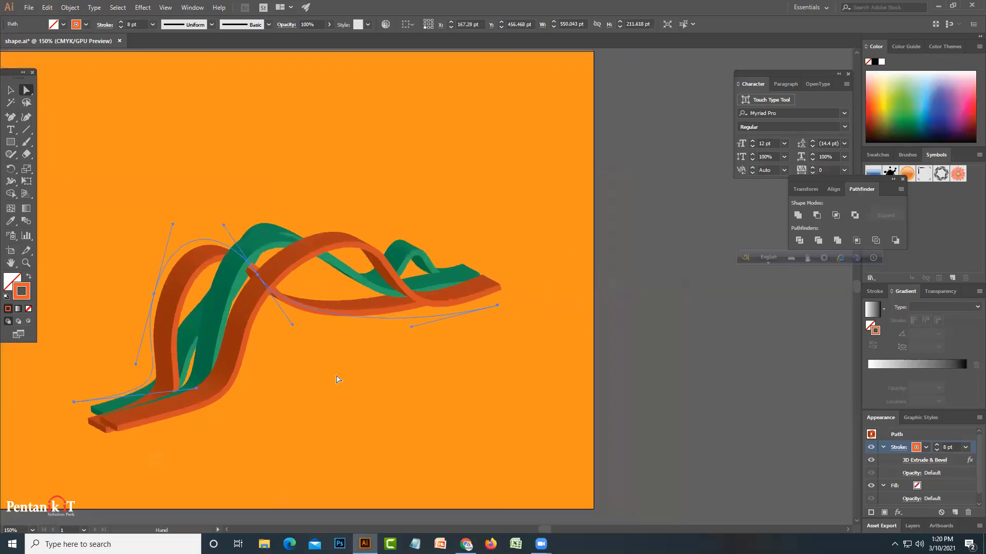
left_click(74, 403)
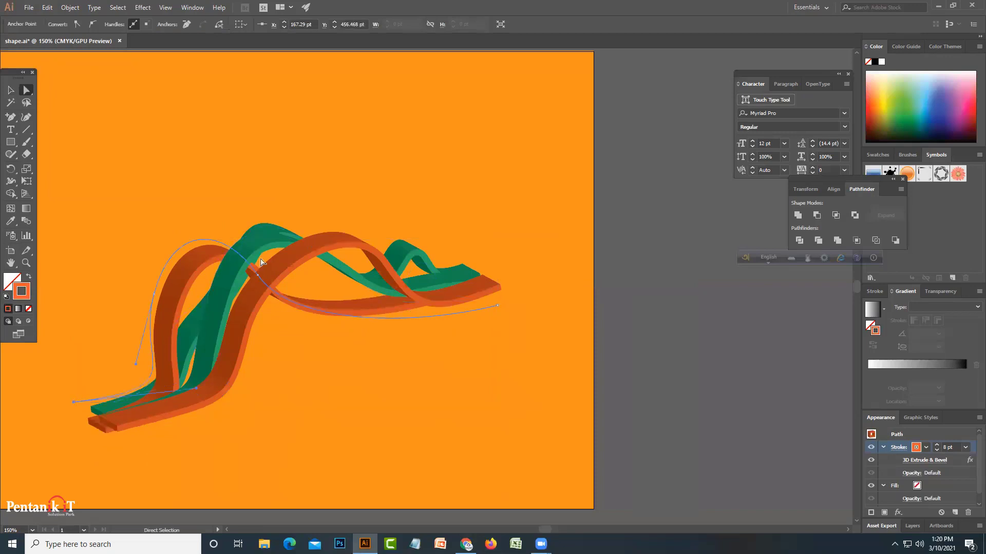
left_click(77, 392)
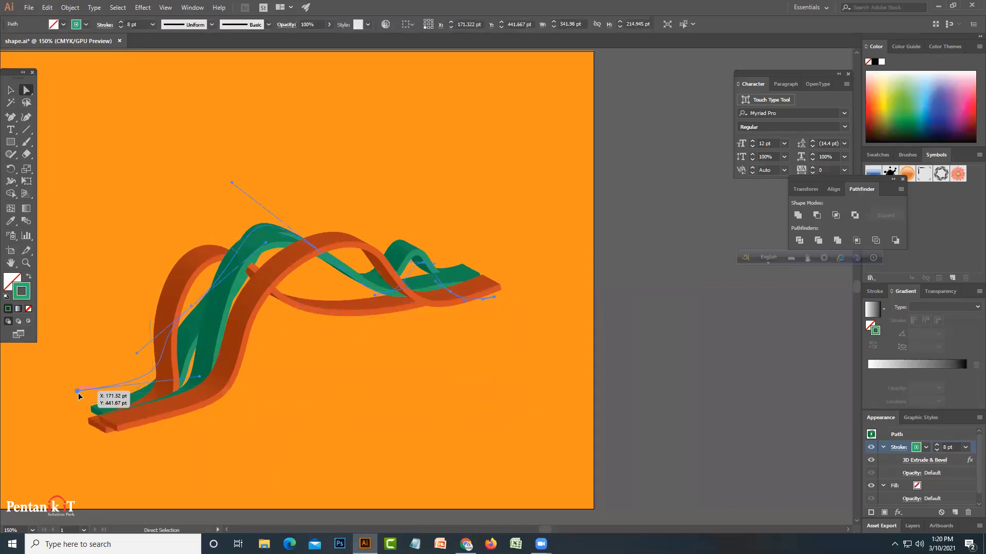
left_click_drag(78, 393, 85, 401)
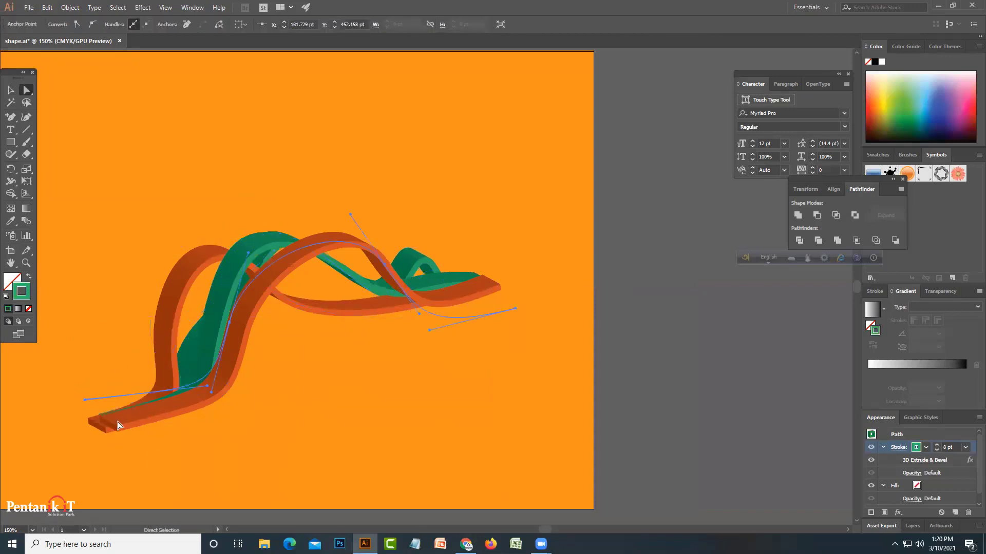
left_click(226, 334)
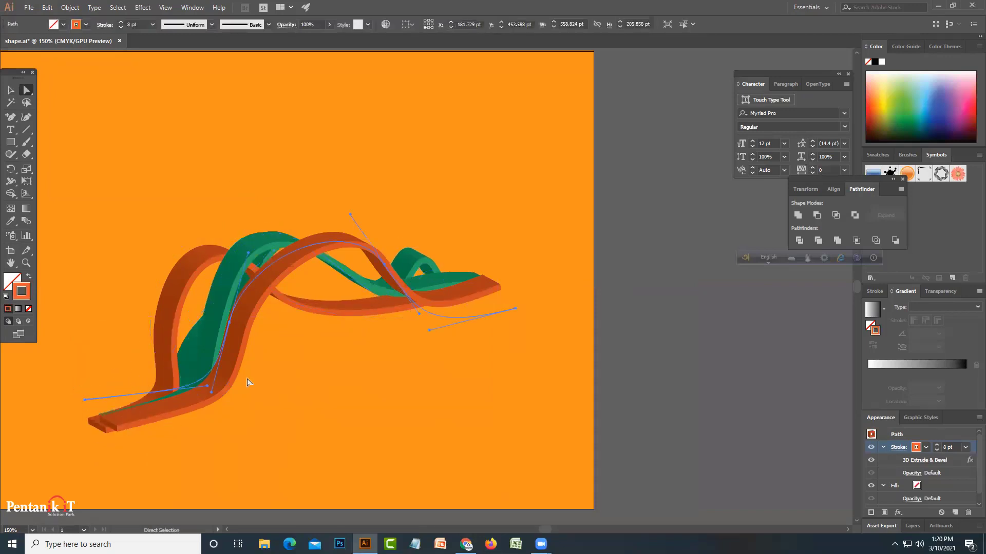
left_click_drag(86, 405, 75, 404)
left_click(75, 404)
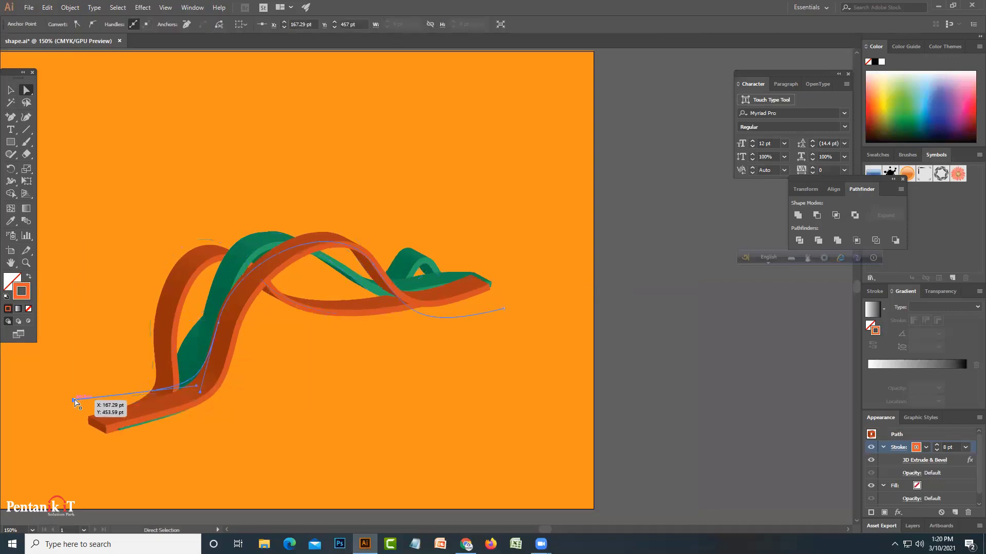
left_click_drag(75, 404, 73, 401)
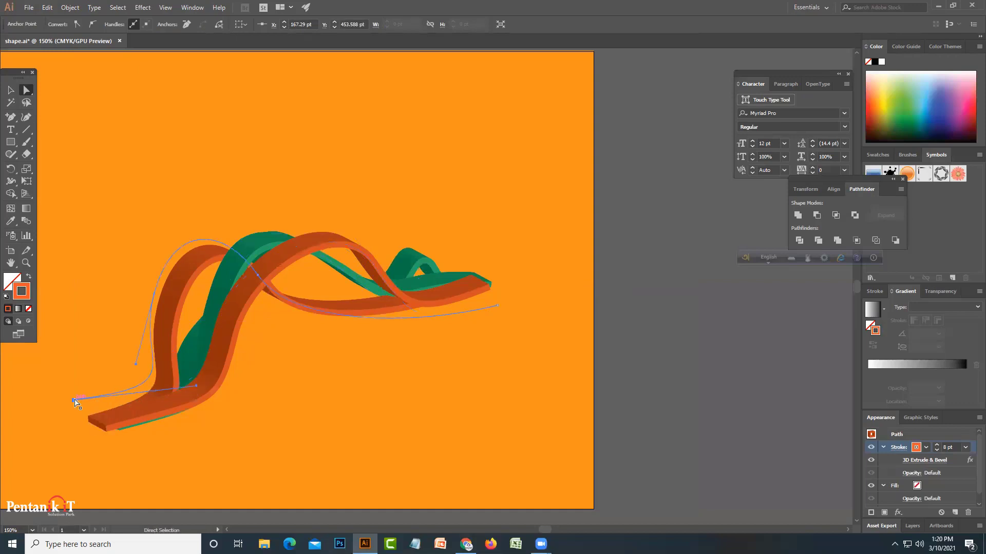
Shift the teal ribbon up-left and reshape its bend to follow the orange hump.
left_click(125, 430)
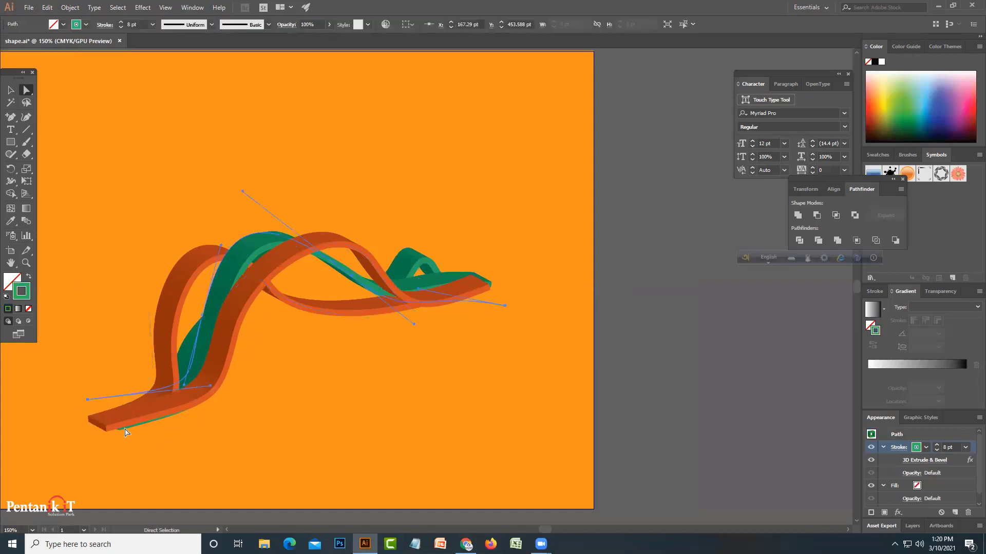
left_click_drag(89, 402, 85, 399)
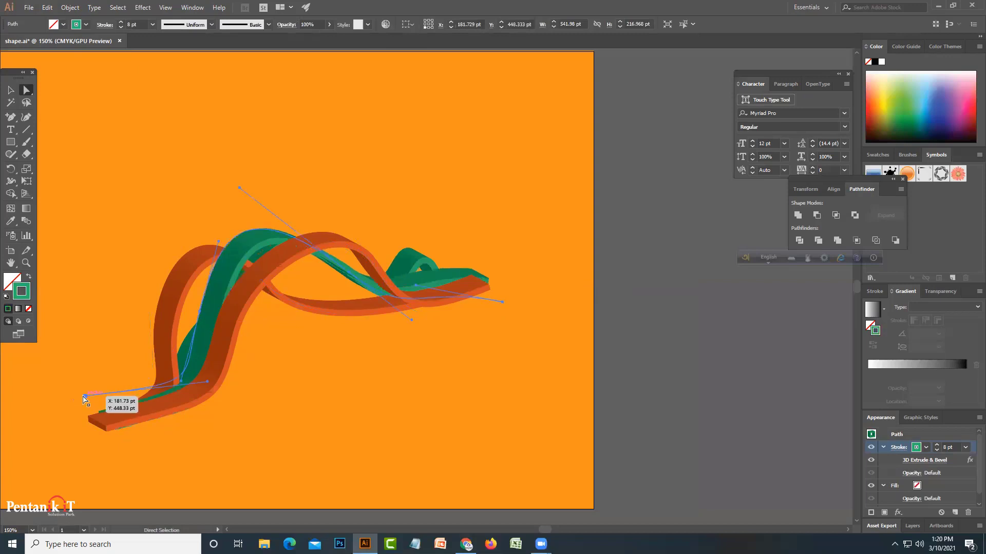
left_click(441, 282)
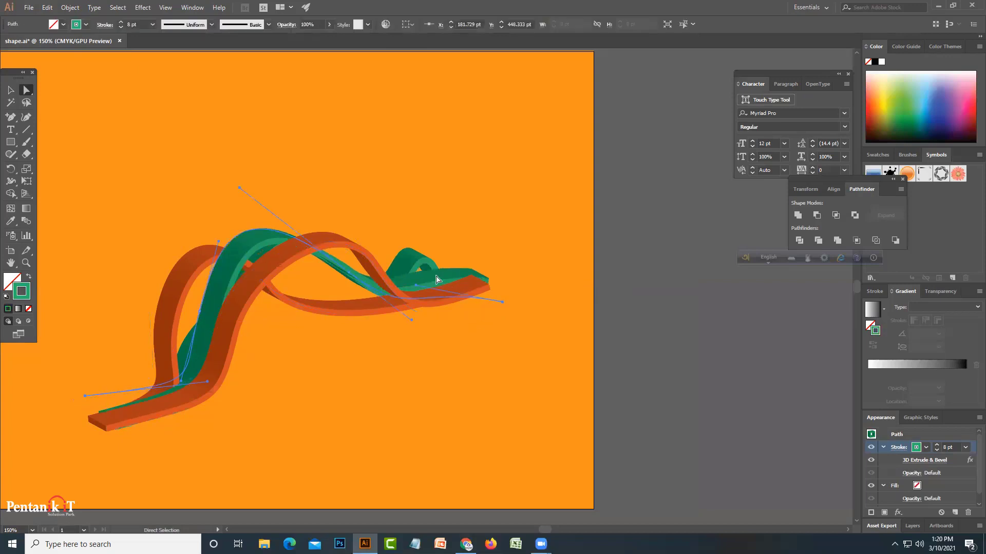
mouse_move(301, 246)
left_mouse_down()
mouse_move(401, 332)
mouse_move(374, 334)
left_mouse_up()
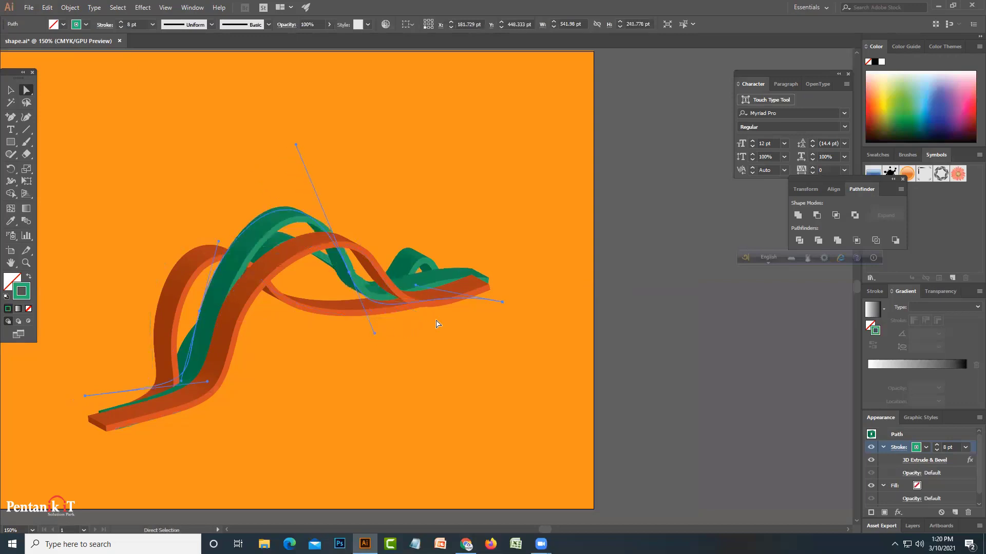
left_click_drag(505, 304, 491, 307)
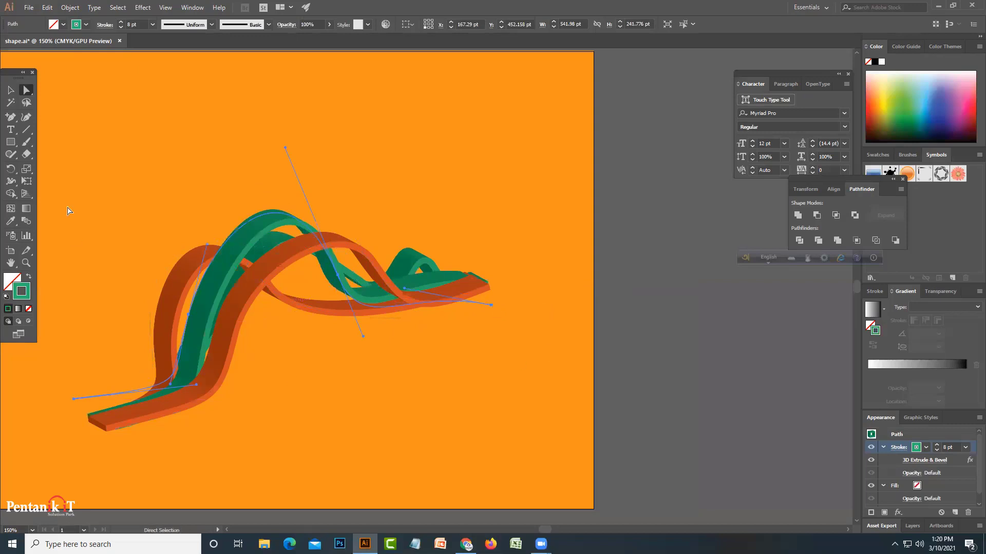
left_click(10, 90)
left_click(545, 361)
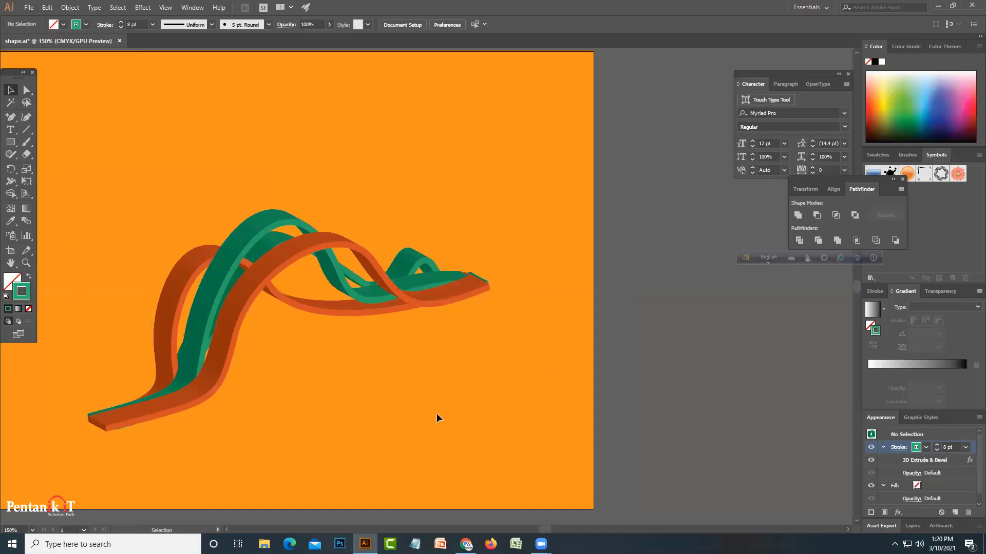
Alt-drag a grouped spare copy of the ribbons off the artboard to the right.
left_click(110, 422)
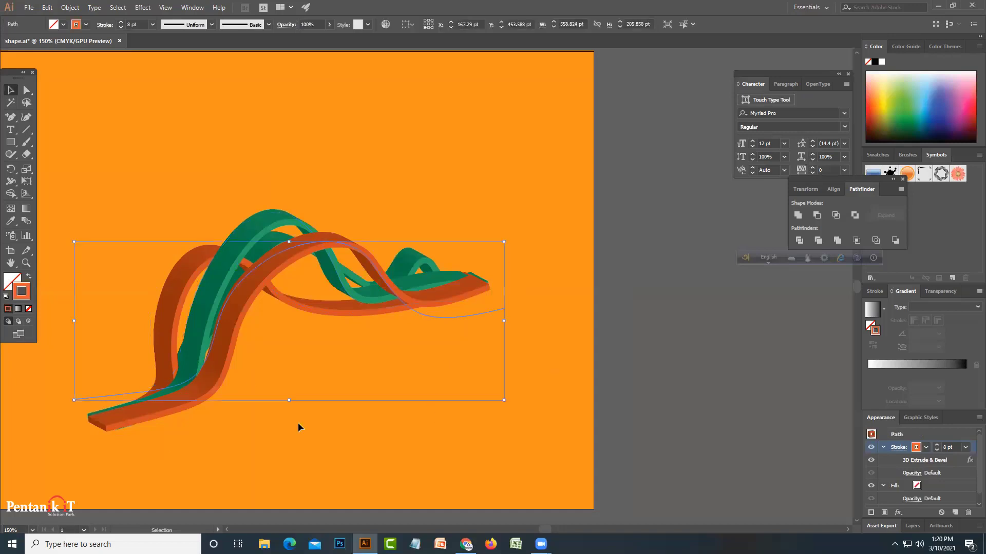
left_click(289, 427)
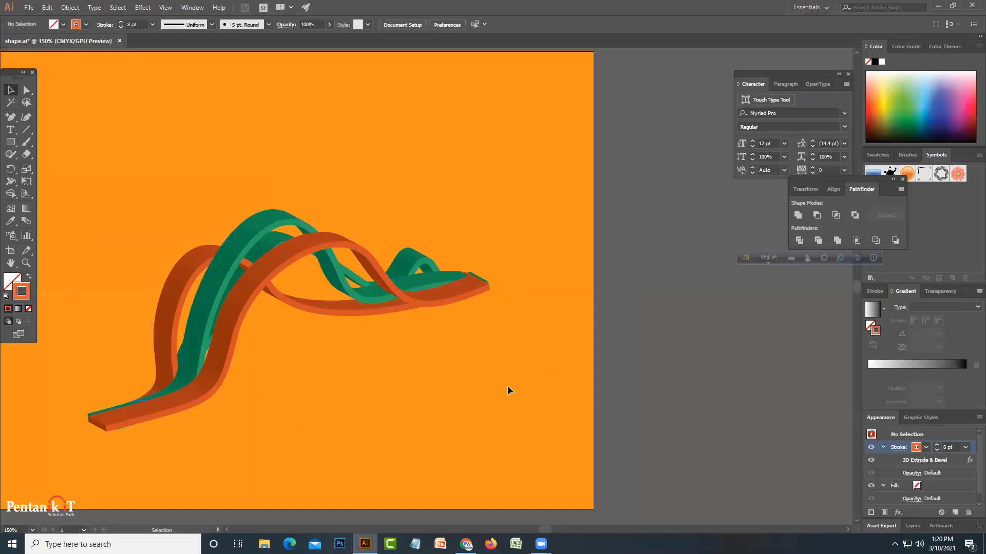
left_click_drag(147, 183, 147, 183)
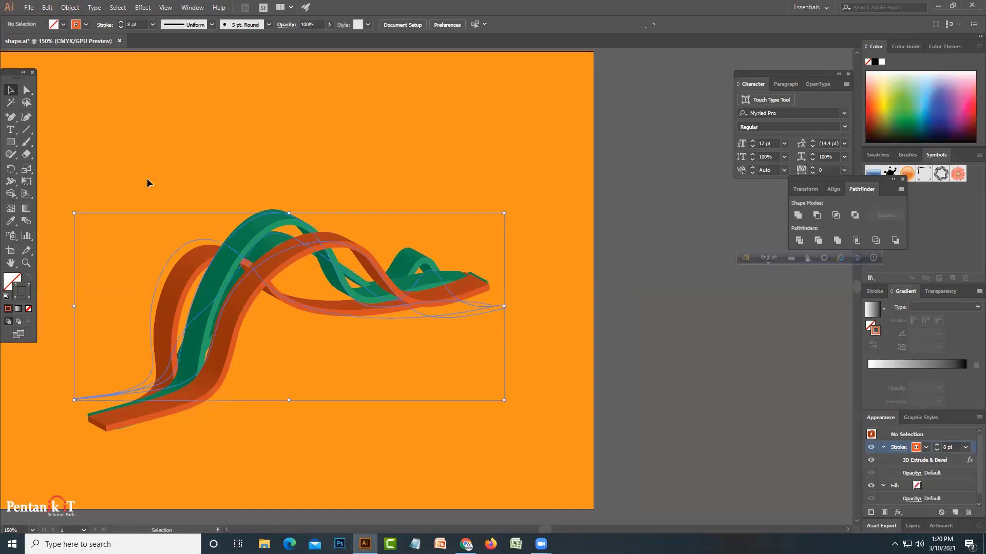
left_click(136, 161)
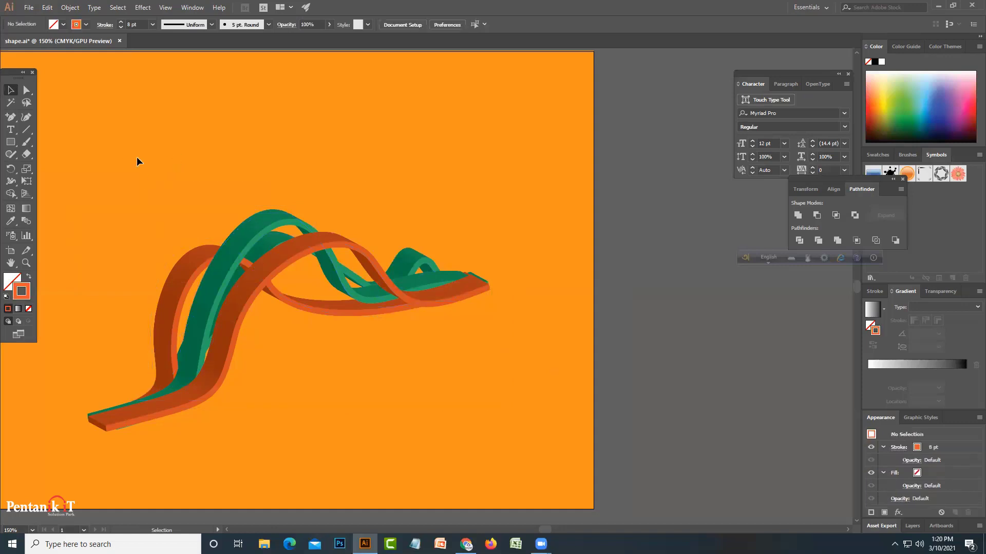
left_click_drag(533, 403, 534, 405)
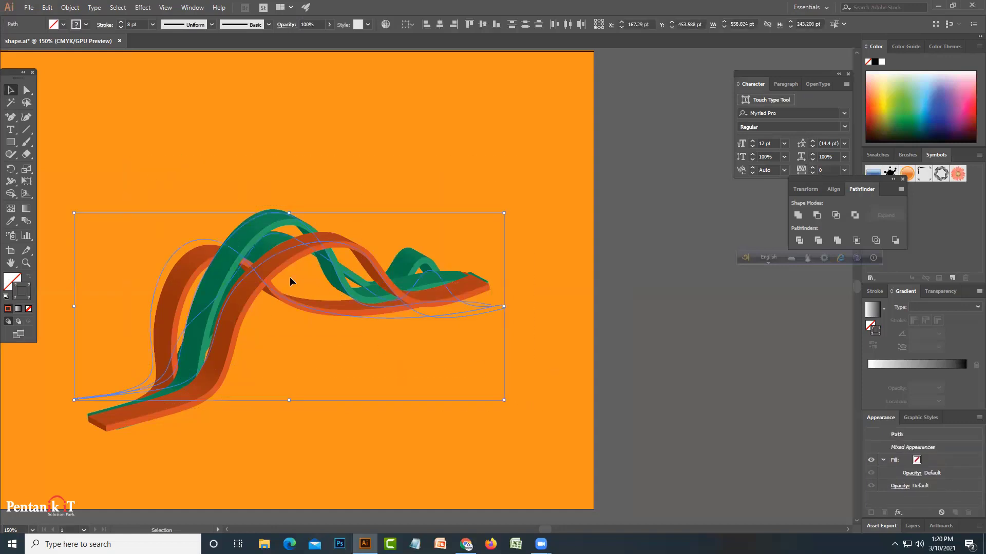
left_click_drag(292, 281, 674, 302)
key("ctrl+g")
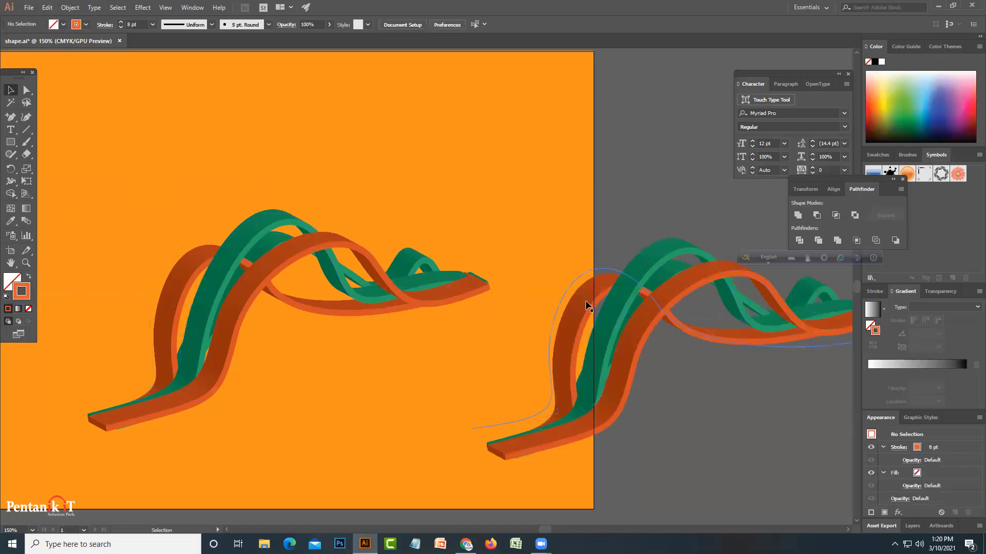
left_click_drag(590, 306, 691, 239)
left_click_drag(643, 367, 730, 290)
left_click(426, 369)
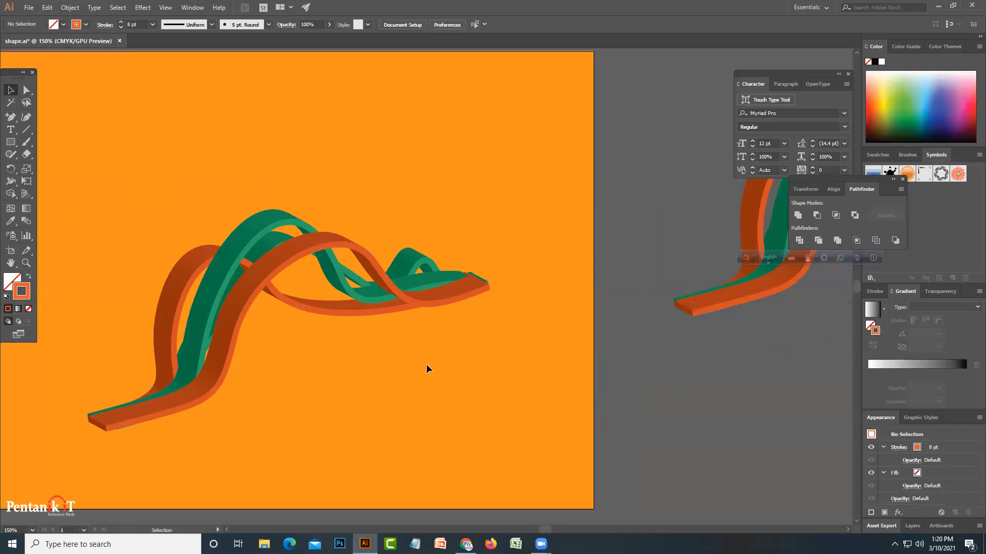
Apply Object > Expand Appearance to the original ribbons and select the orange ribbon.
key("ctrl+a")
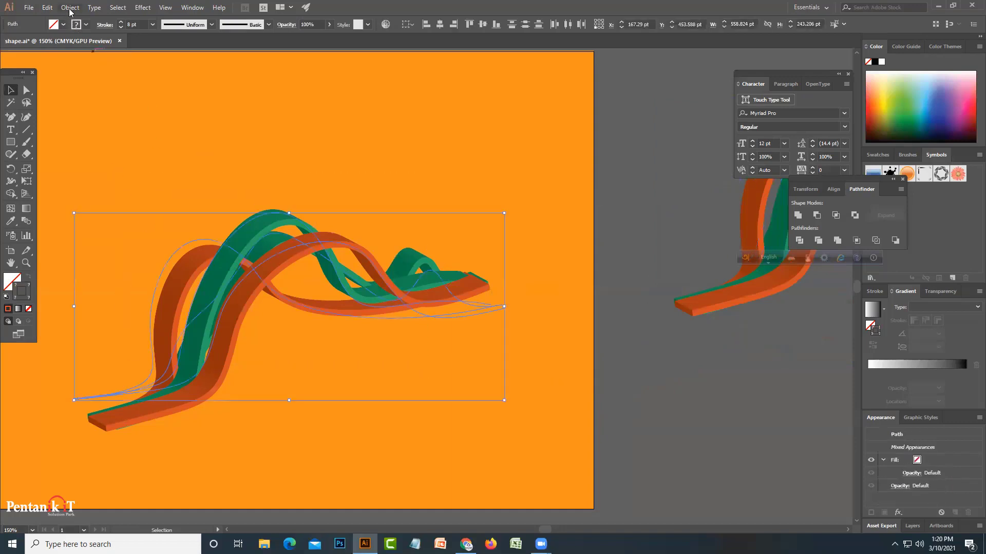
left_click(70, 9)
left_click(102, 128)
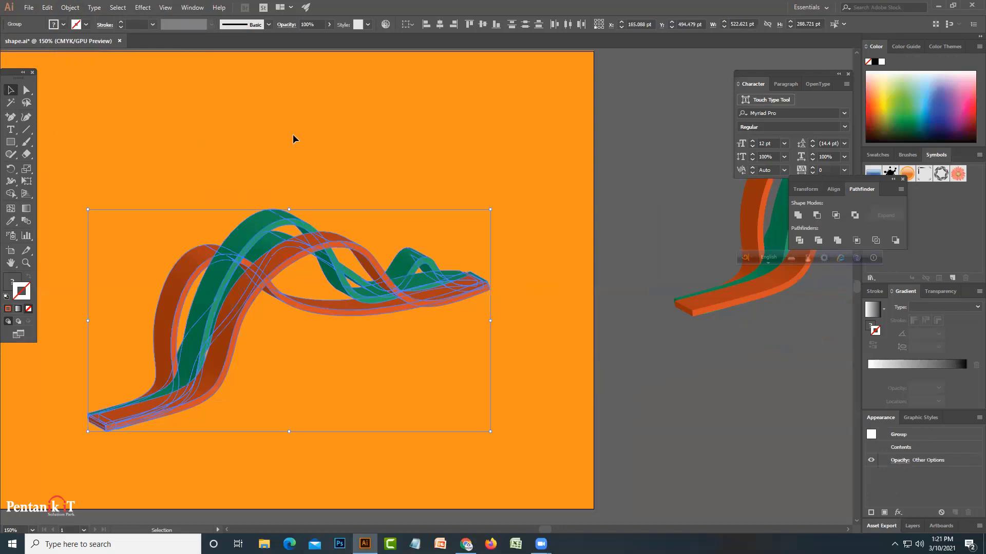
left_click(113, 201)
key("ctrl+a")
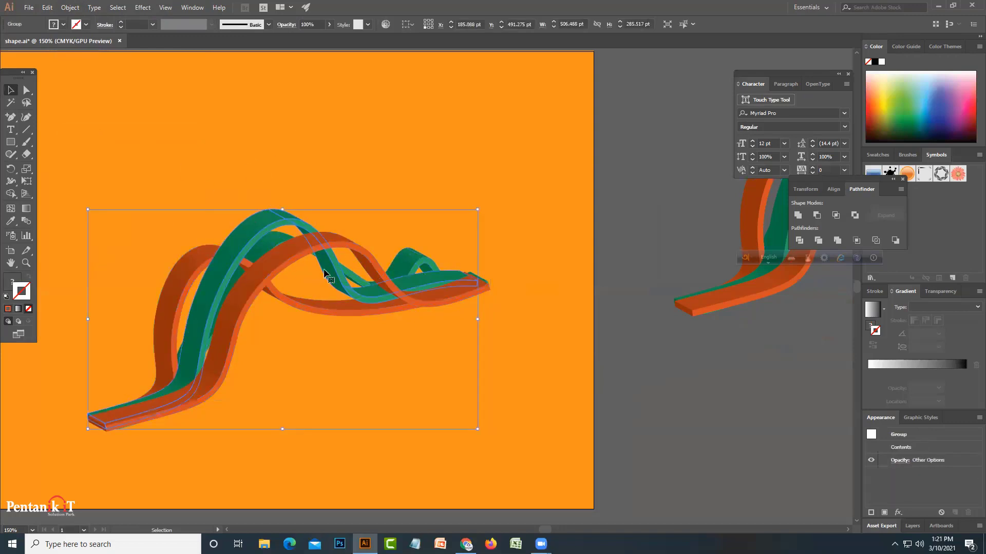
left_click(350, 170)
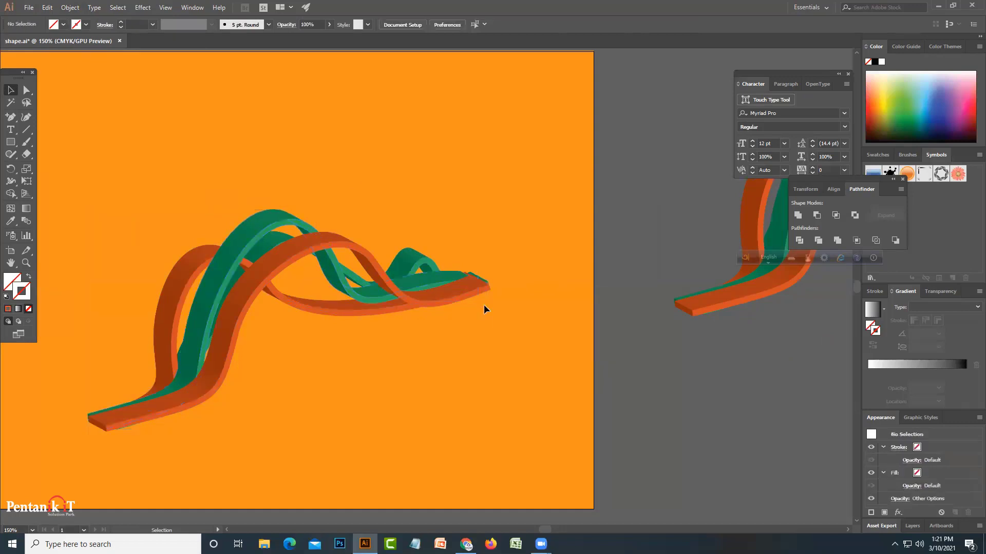
left_click(466, 288)
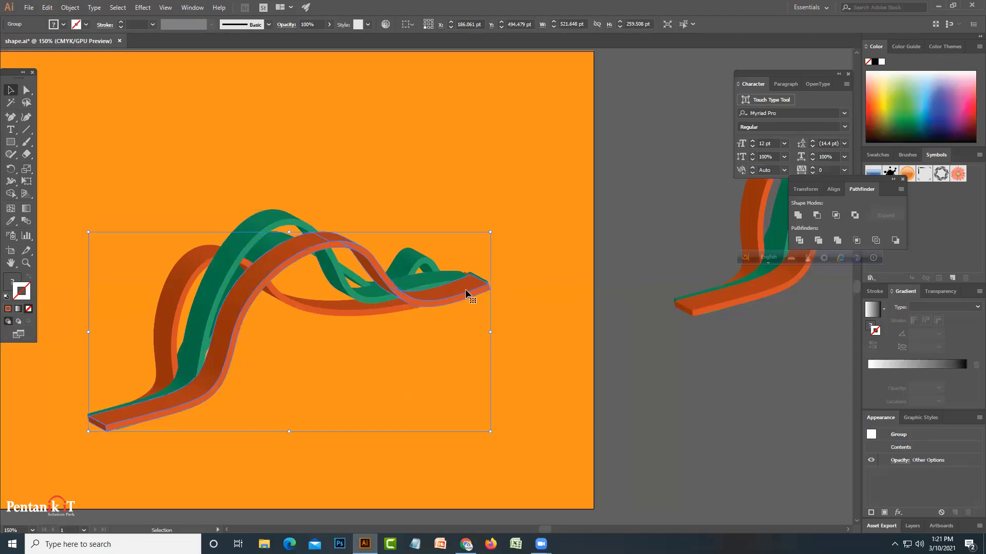
Zoom in on the ribbons' right end and inspect the orange ribbon group's context menu.
key("a")
key("ctrl+plus")
key("ctrl+plus")
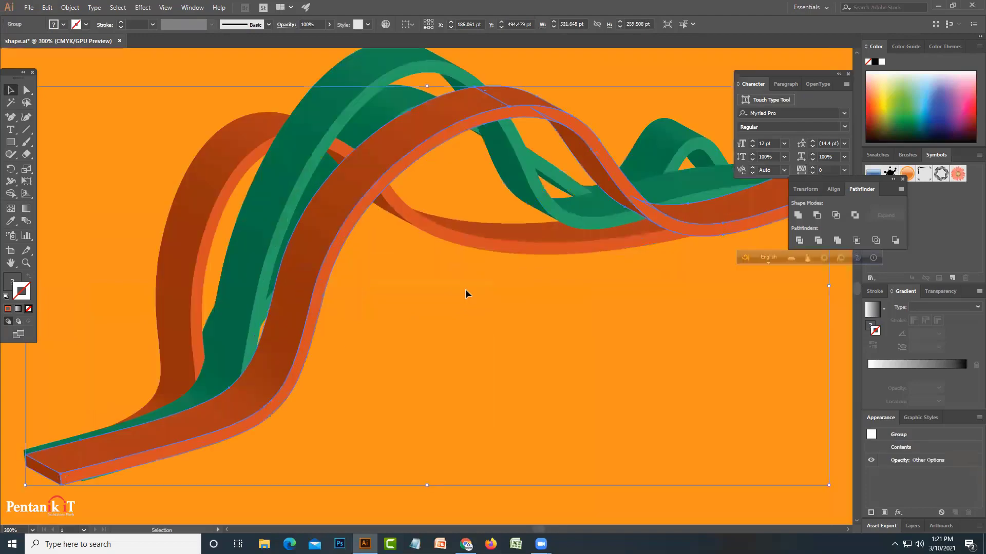
mouse_move(465, 288)
left_mouse_down()
mouse_move(259, 354)
mouse_move(299, 435)
left_mouse_up()
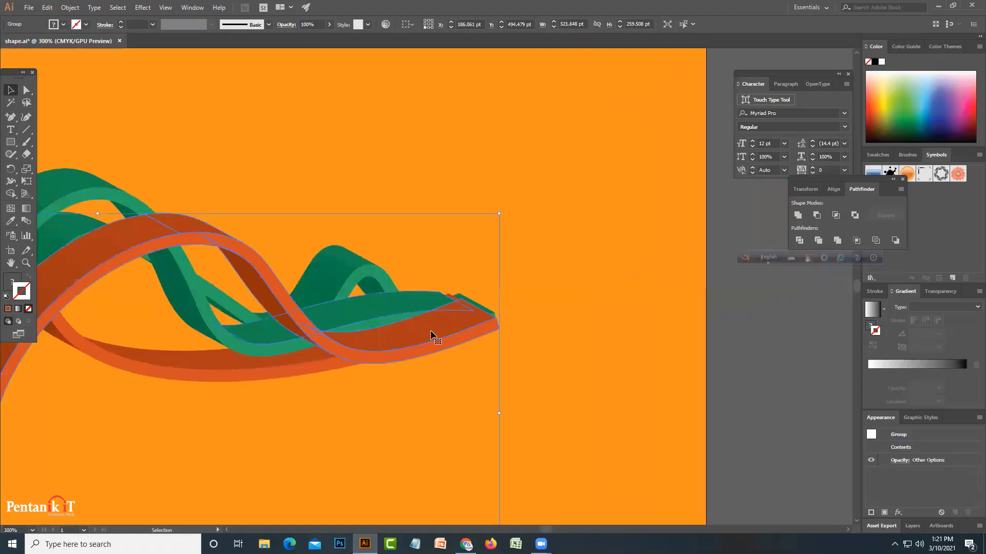
left_click(536, 291)
left_click(446, 311)
right_click(445, 311)
left_click(458, 324)
right_click(459, 323)
left_click(445, 380)
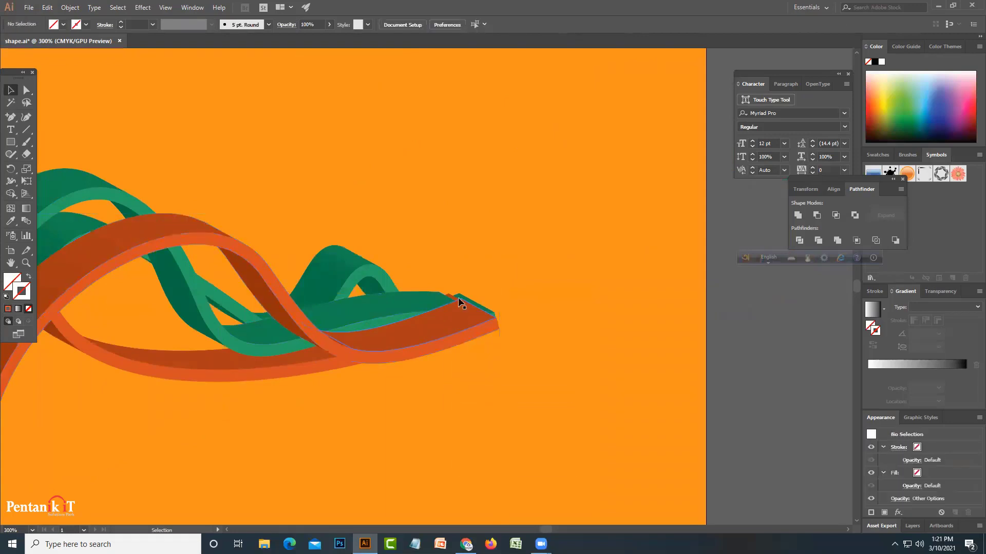
Select the teal ribbon group and zoom further in on the right-hand tips.
left_click(434, 299)
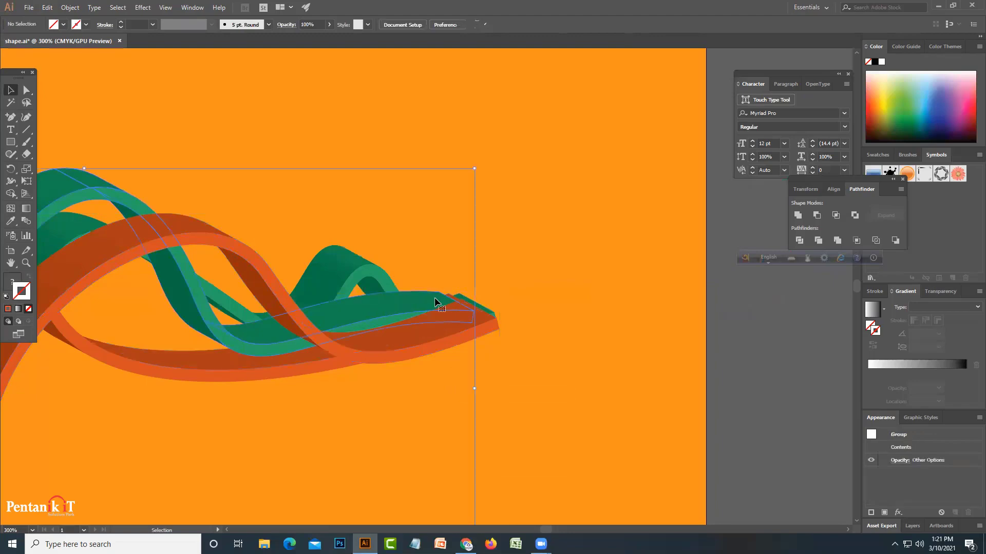
key("ctrl+equal")
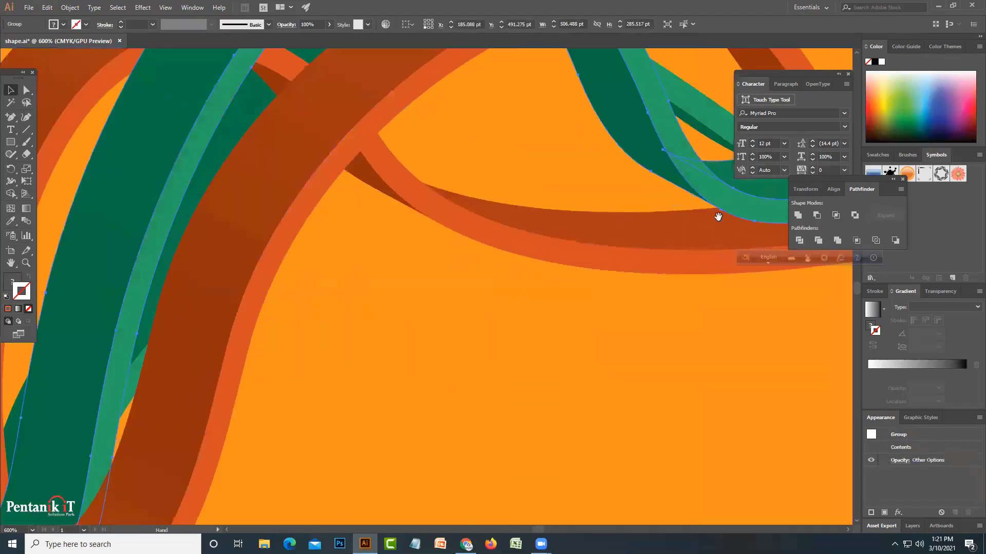
left_click_drag(669, 233, 156, 376)
scroll(156, 375, "right", 10)
scroll(280, 364, "up", 3)
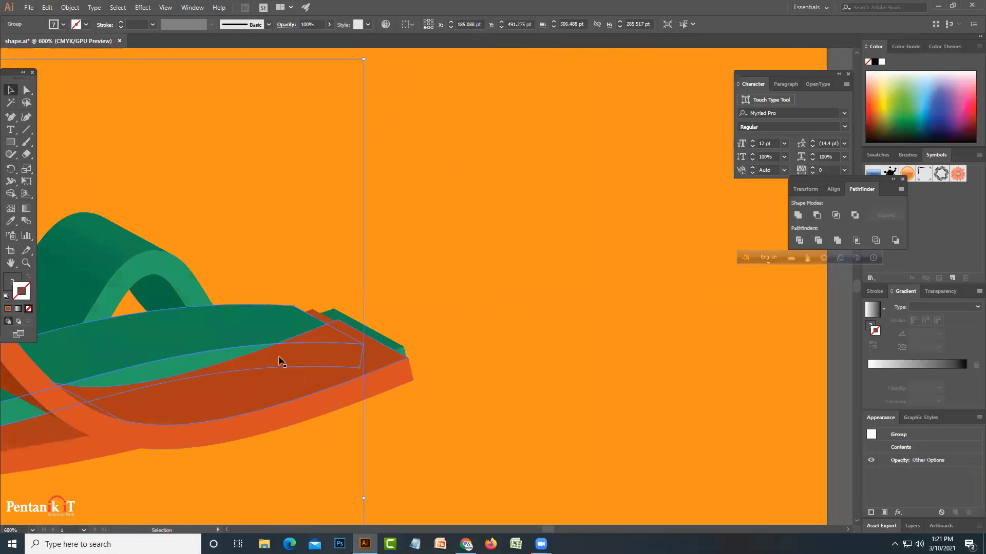
left_click(26, 117)
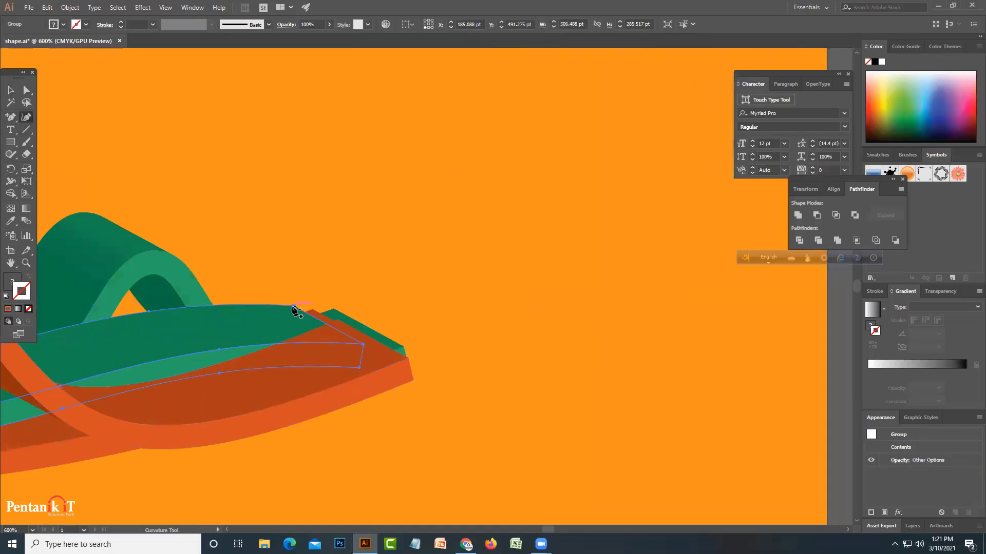
Pull the orange and teal face corners down so the teal tip meets the orange edge.
left_click_drag(293, 310, 308, 324)
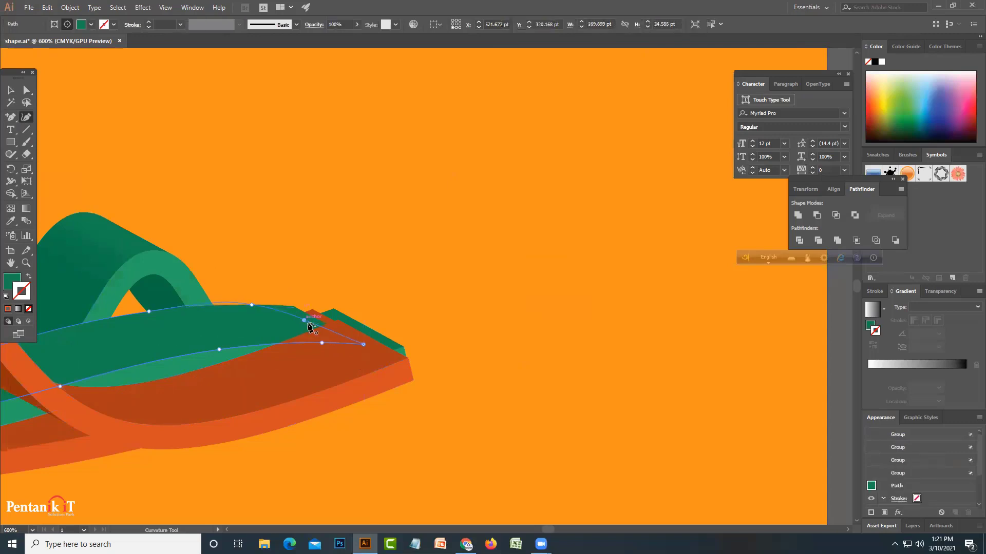
key("ctrl+z")
key("ctrl+z")
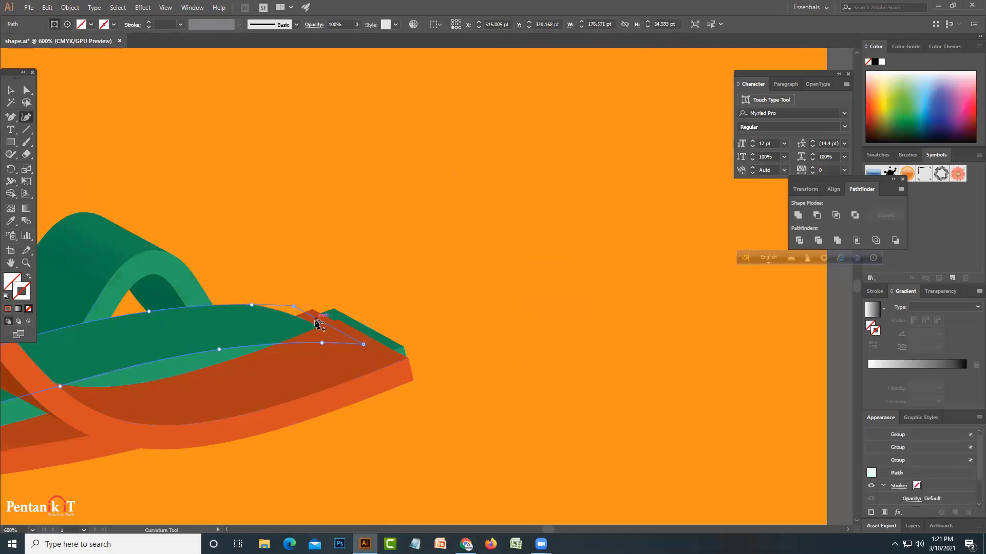
left_click(314, 319)
left_click_drag(312, 311, 336, 322)
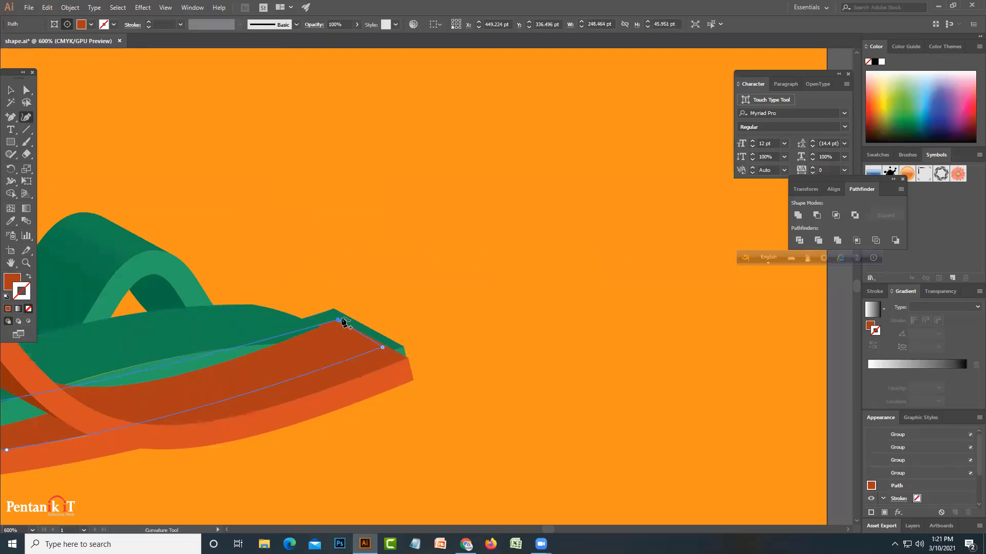
left_click(352, 321)
left_click_drag(334, 308, 337, 322)
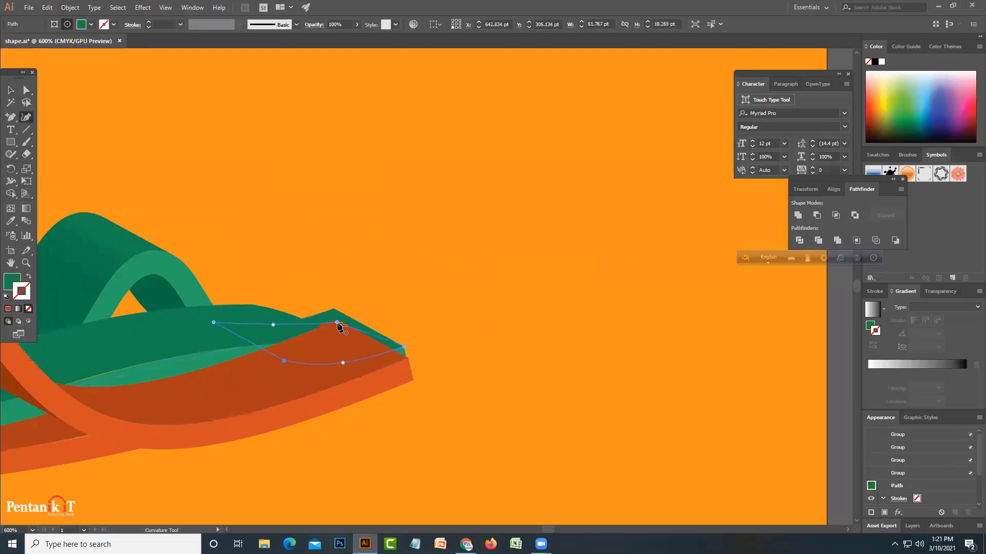
left_click_drag(404, 349, 390, 356)
Adjust the teal end point, then pan over to the ribbons' lower-left ends.
left_click(406, 352)
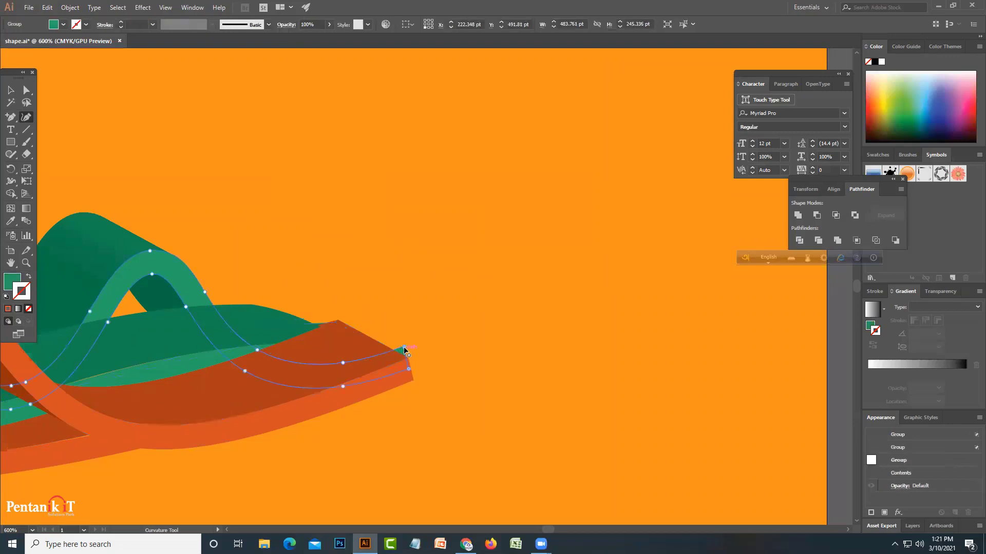
left_click(390, 359)
left_click(11, 91)
left_click(356, 389)
left_click_drag(341, 418, 473, 423)
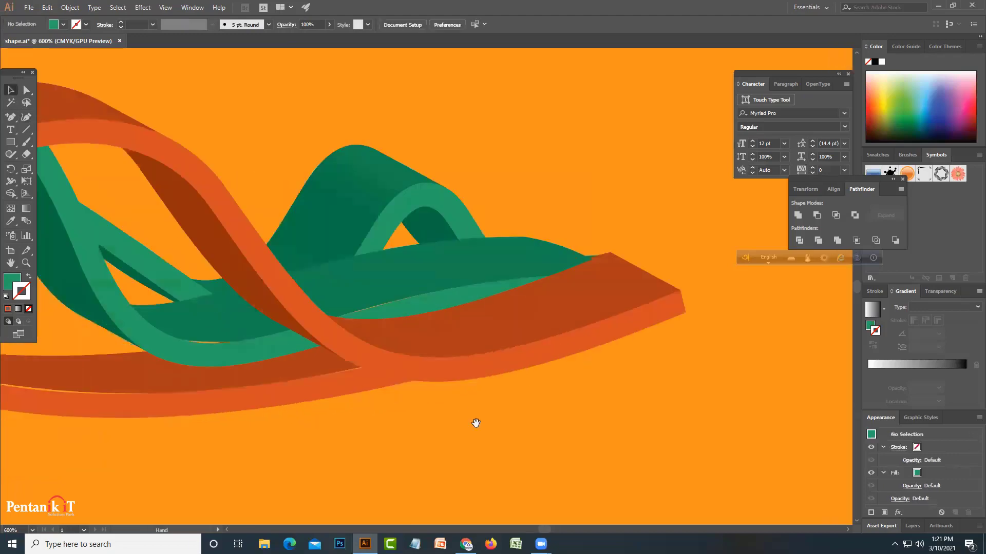
mouse_move(287, 389)
left_mouse_down()
mouse_move(403, 365)
mouse_move(446, 300)
mouse_move(249, 412)
mouse_move(272, 346)
left_mouse_up()
With the Curvature tool, shift the teal face's left point right and tuck the orange end face's corner inward.
left_click(272, 346)
left_click(26, 117)
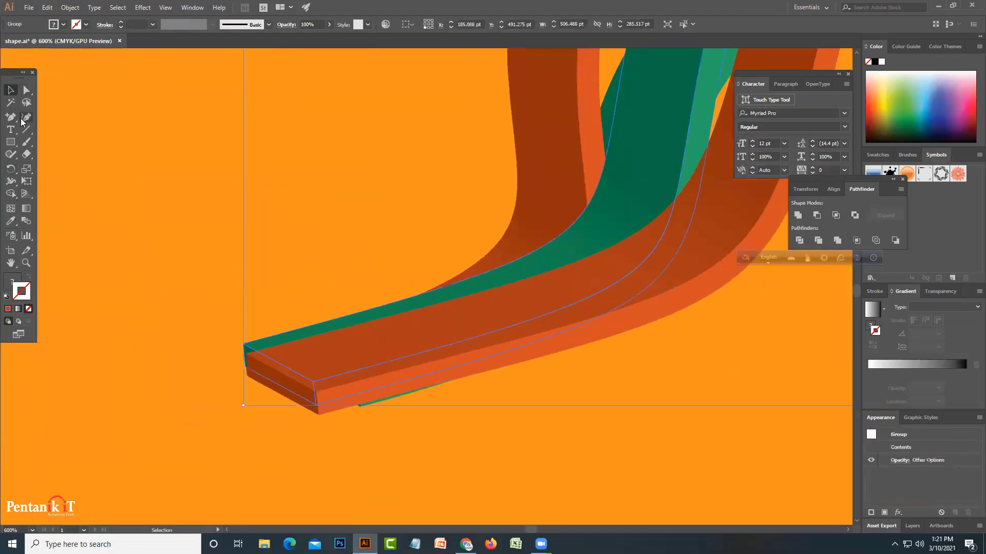
left_click(249, 347)
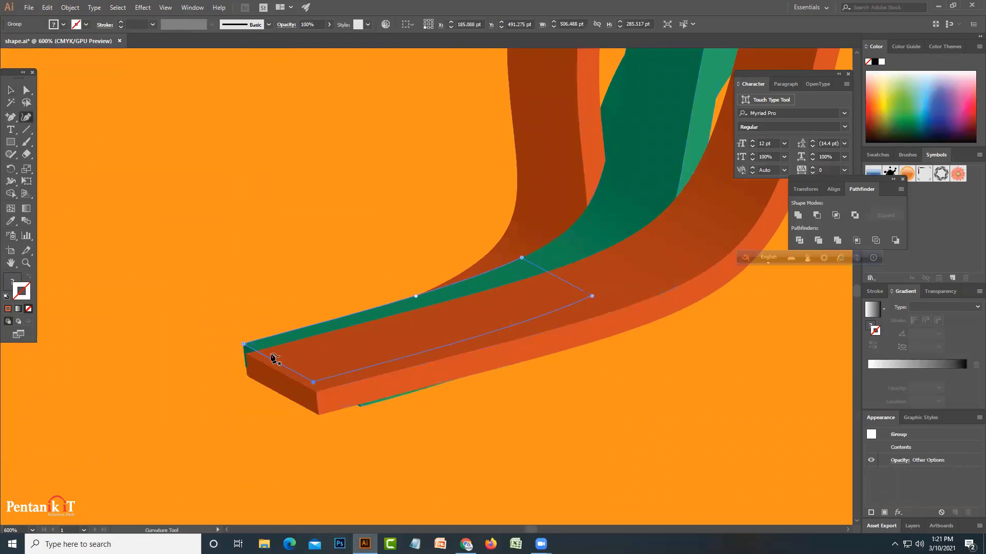
left_click_drag(244, 345, 268, 351)
left_click(243, 344)
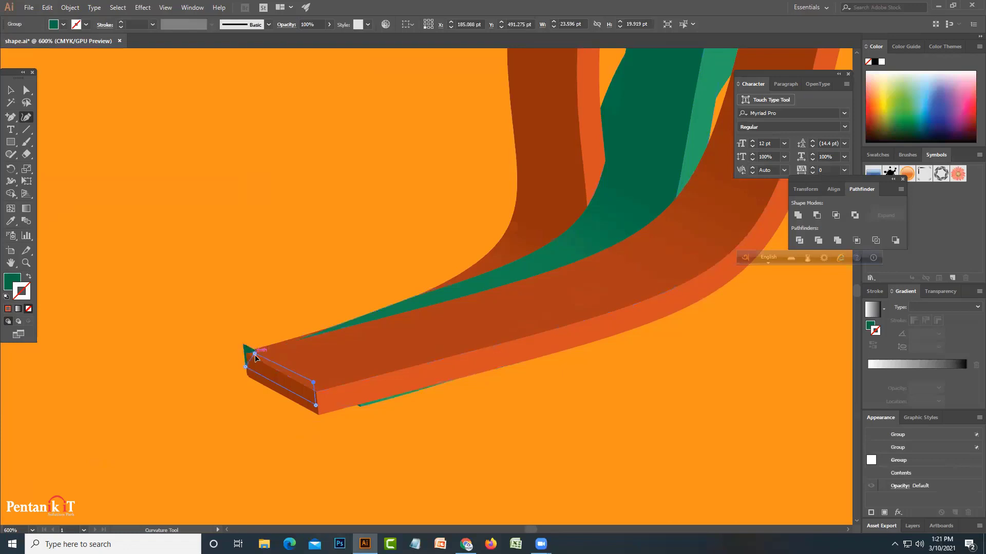
left_click_drag(245, 368, 253, 368)
Add an anchor to the thin teal sliver path, undo the stray loop, and deselect.
left_click(361, 406)
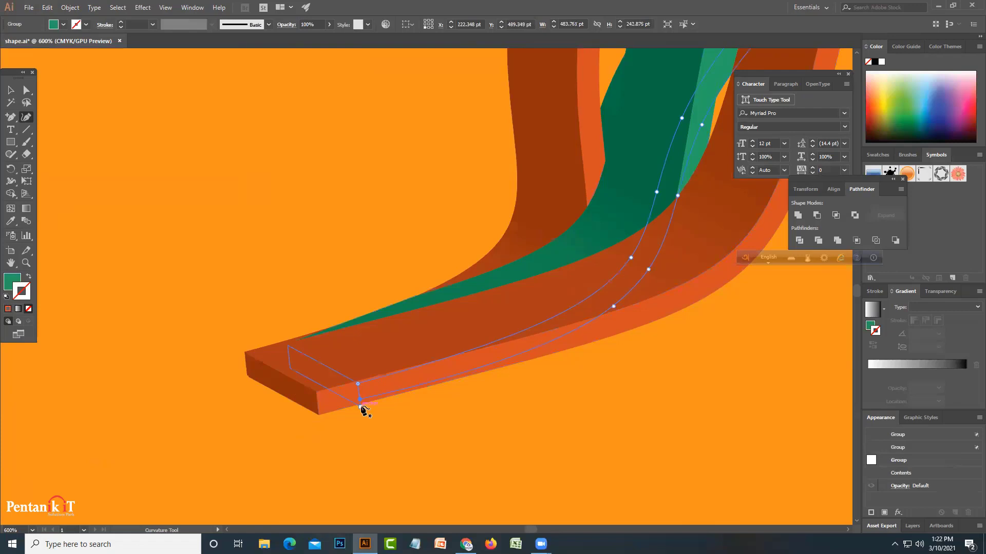
left_click(359, 396)
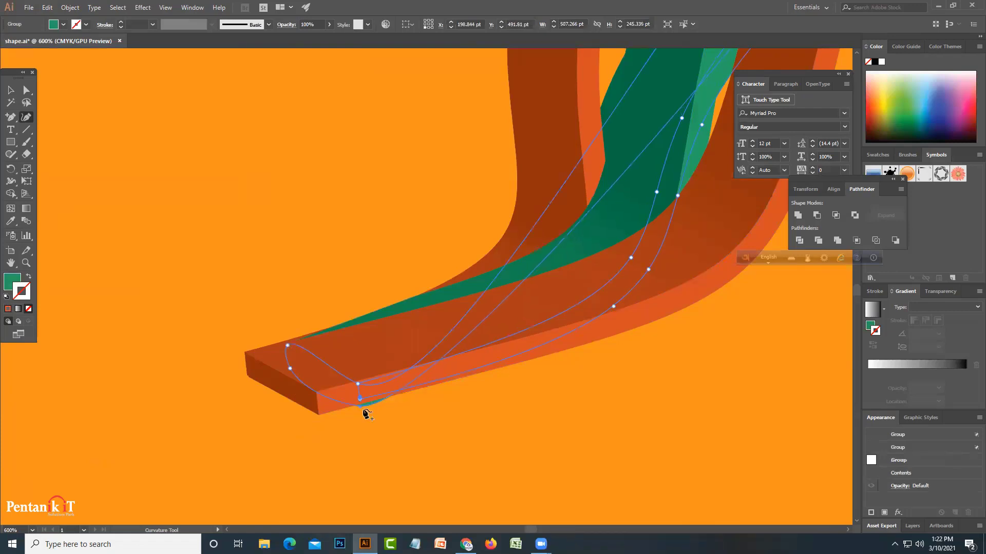
left_click(359, 398)
key("ctrl+z")
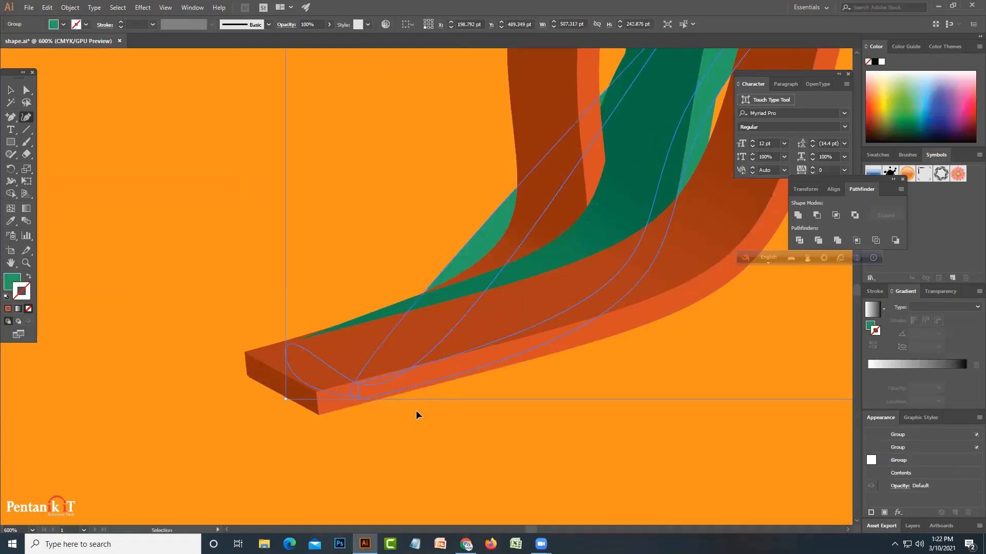
key("ctrl+z")
key("ctrl+z")
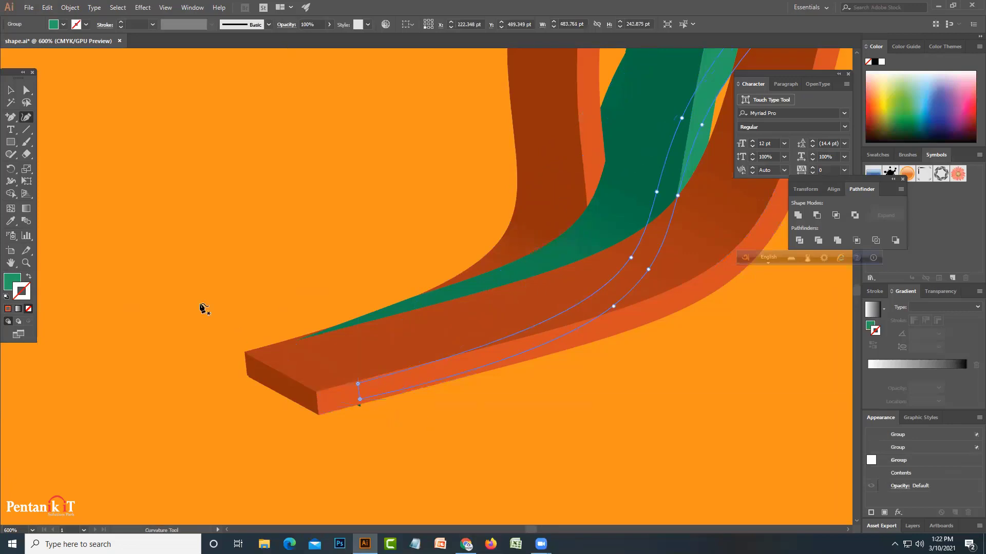
left_click(10, 90)
left_click(392, 420)
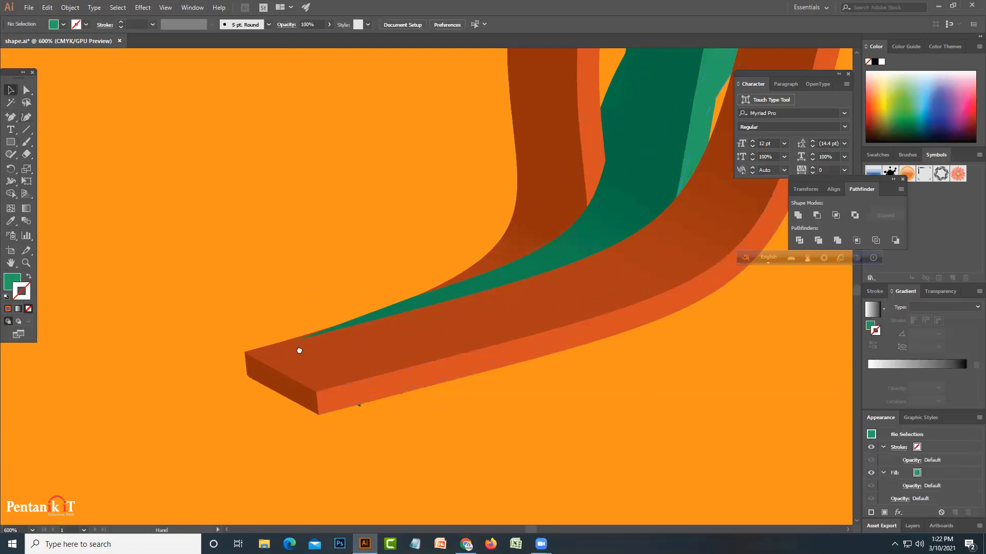
scroll(599, 335, "right", 10)
scroll(598, 335, "down", 6)
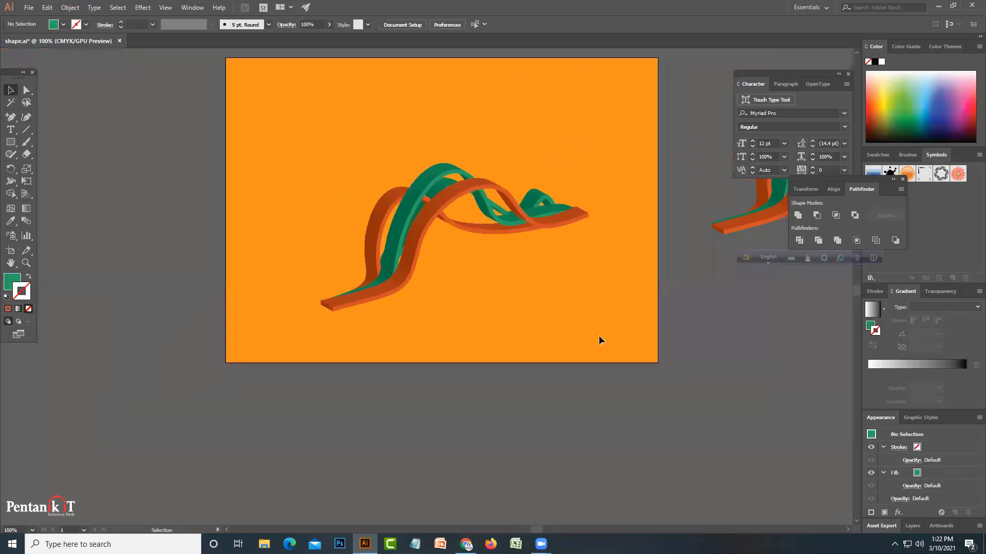
Inspect the ribbon clip groups, then bring the ribbons' right-hand ends into view.
mouse_move(599, 335)
left_mouse_down()
mouse_move(341, 340)
mouse_move(385, 358)
left_mouse_up()
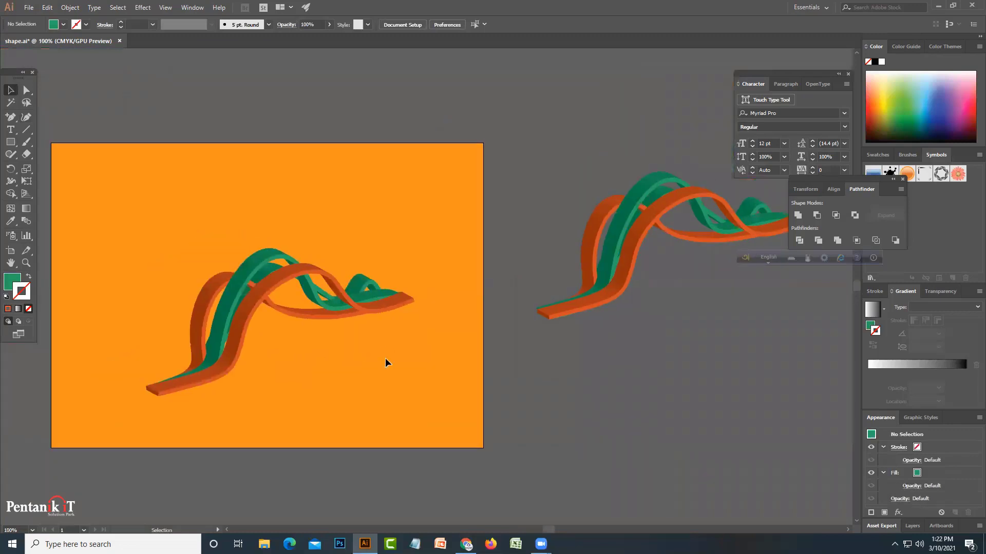
left_click(298, 277)
left_click(338, 249)
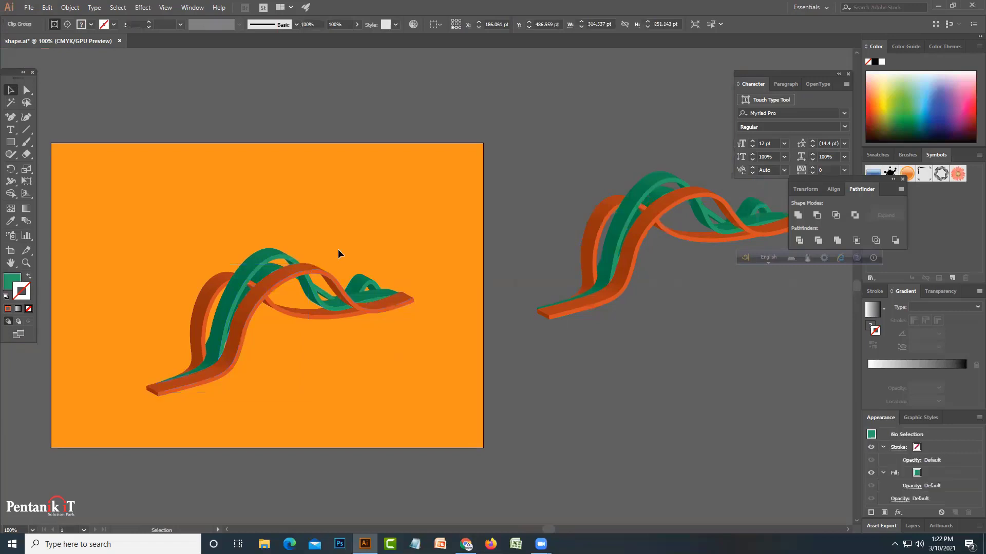
left_click(310, 272)
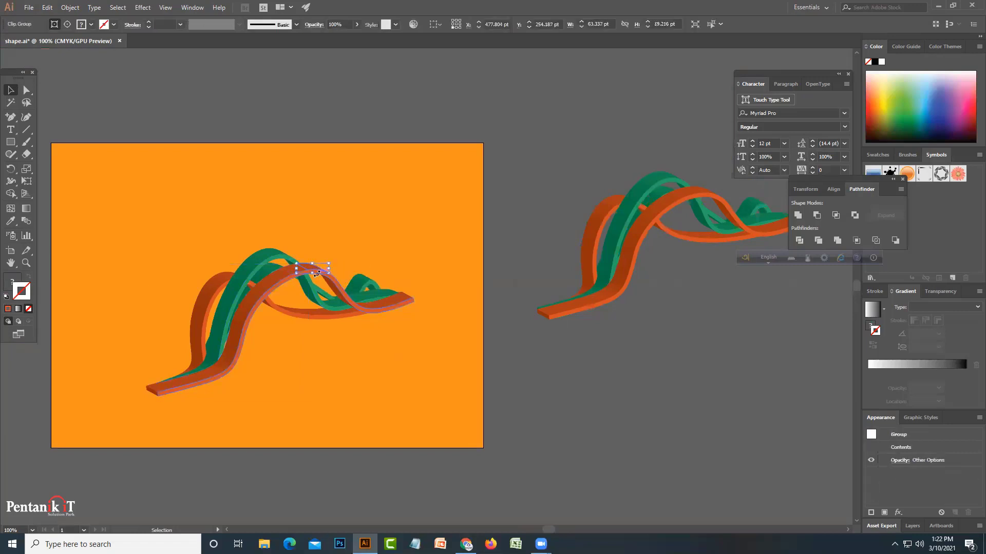
scroll(317, 273, "up", 2)
scroll(317, 273, "up", 2)
scroll(317, 274, "up", 1)
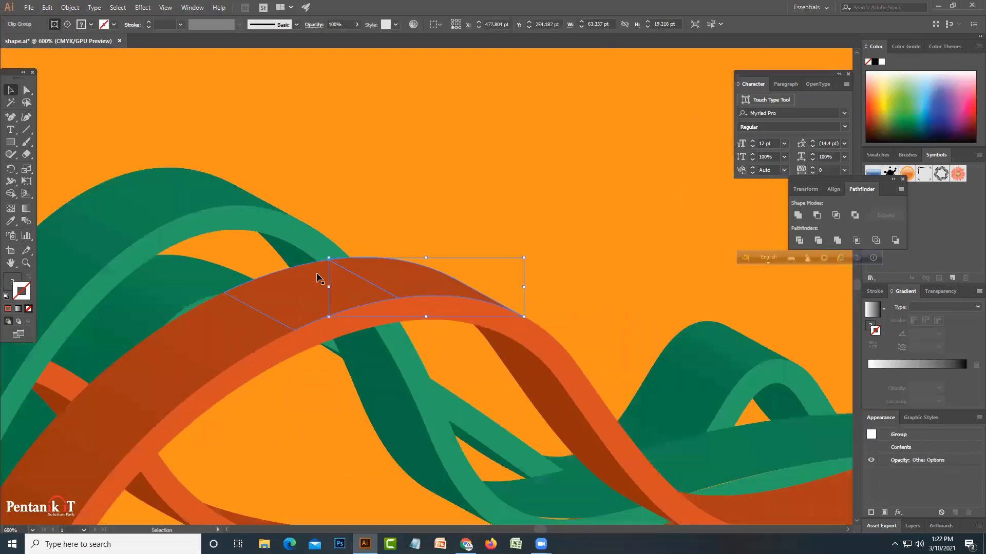
left_click(434, 315)
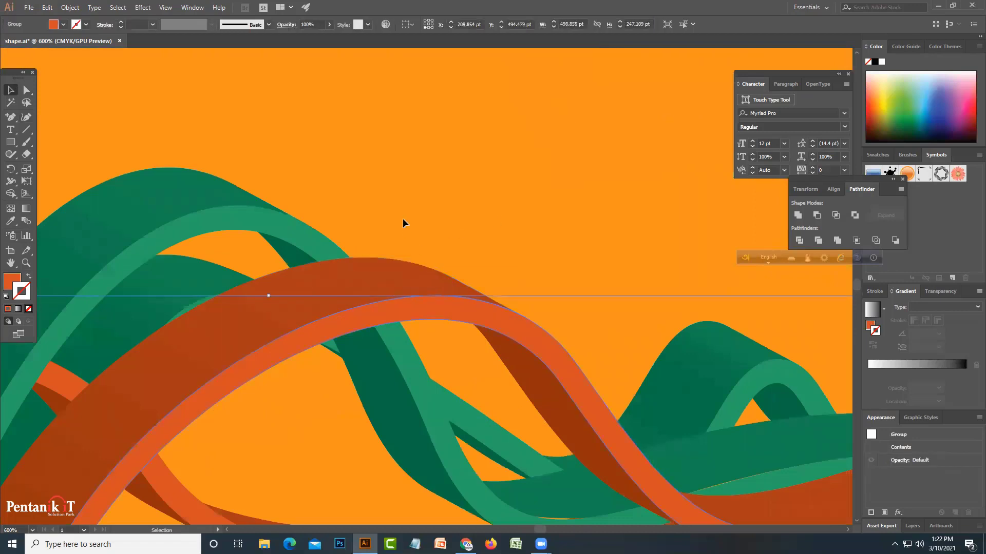
left_click(432, 253)
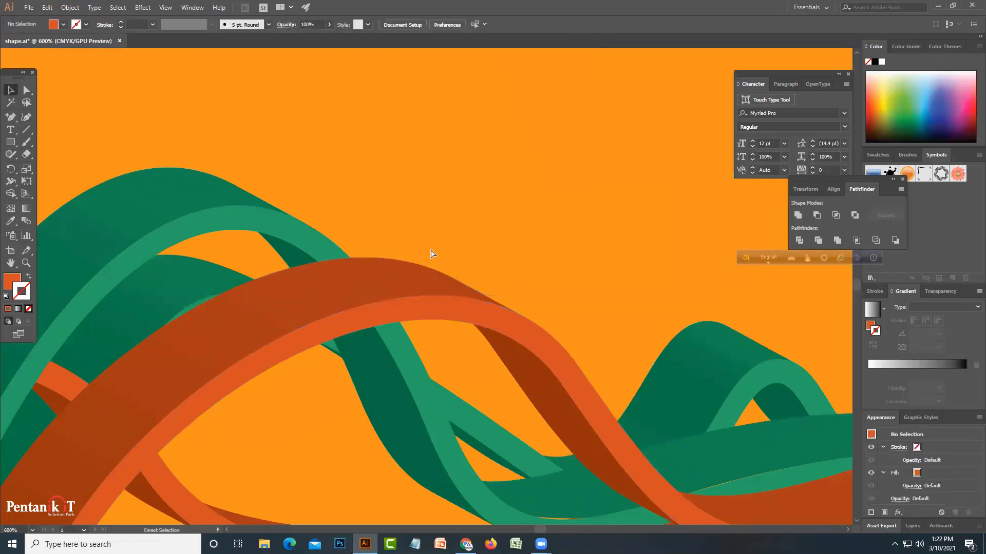
scroll(431, 254, "down", 4)
scroll(431, 254, "down", 1)
scroll(431, 254, "up", 2)
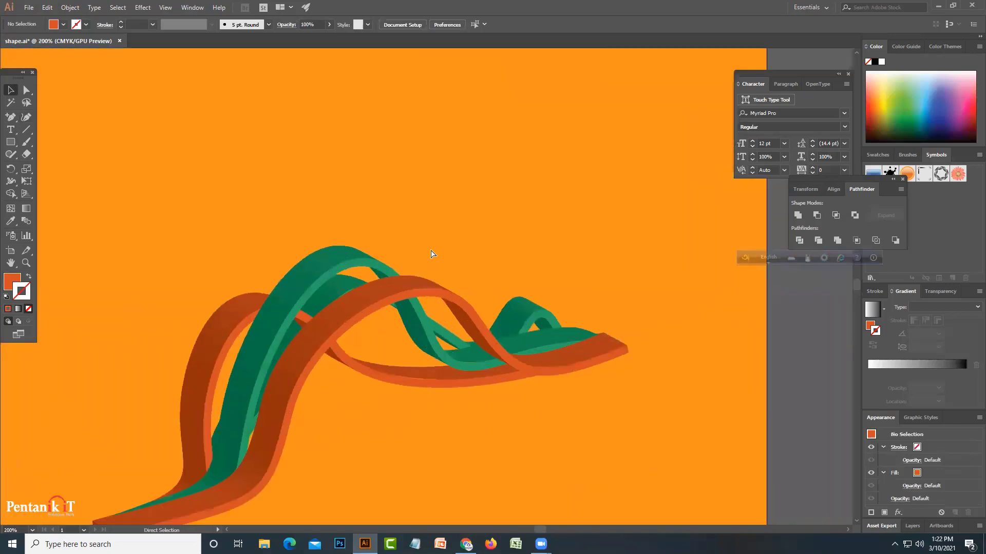
scroll(431, 254, "up", 1)
left_click_drag(741, 376, 369, 345)
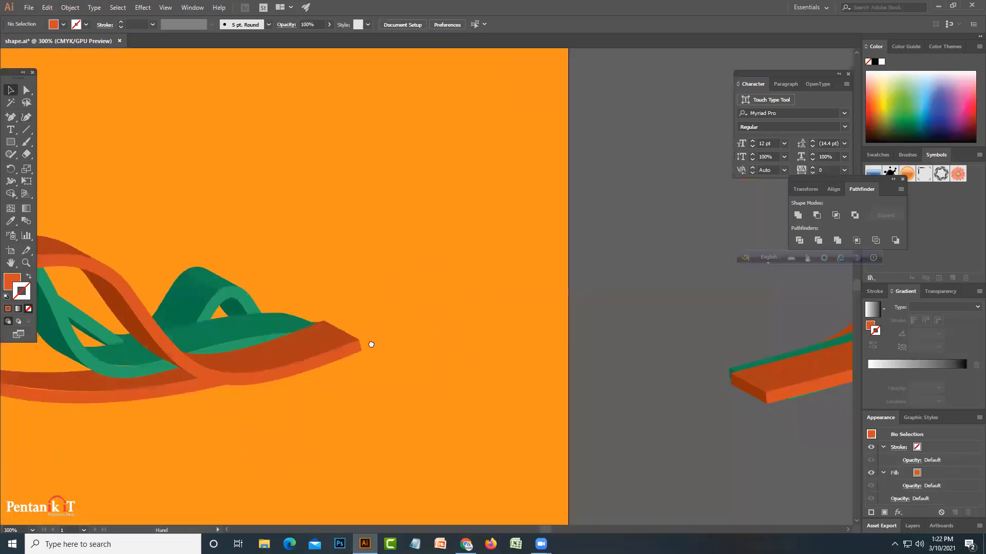
Delete the stray anchor at the orange ribbon's right tip with the Delete Anchor Point tool.
left_click(336, 349)
left_click_drag(10, 117, 42, 139)
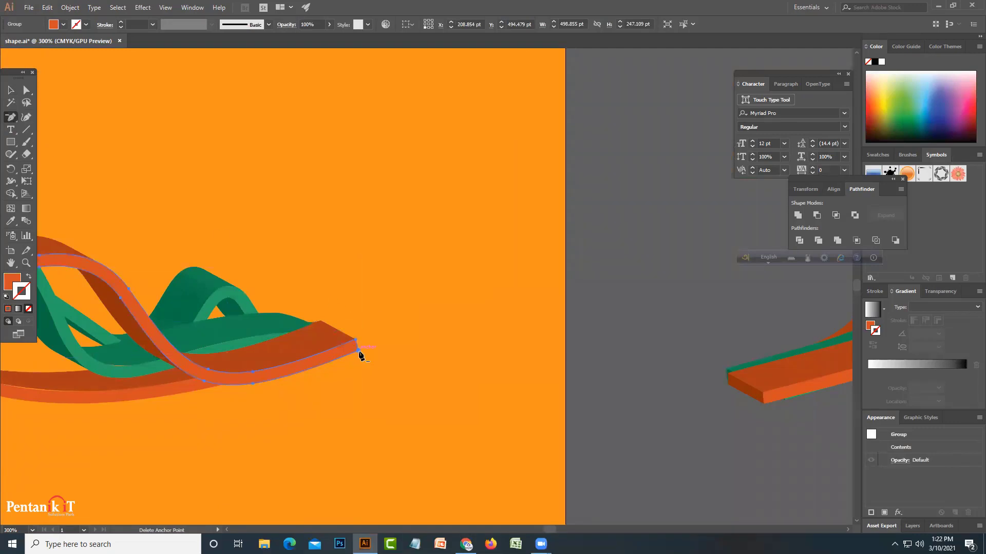
left_click(358, 351)
left_click(10, 90)
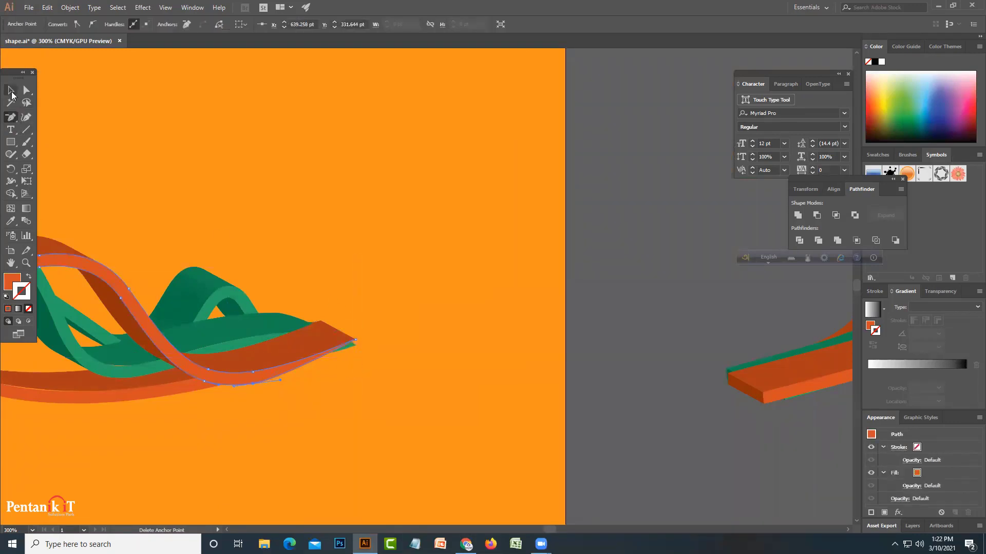
left_click(449, 295)
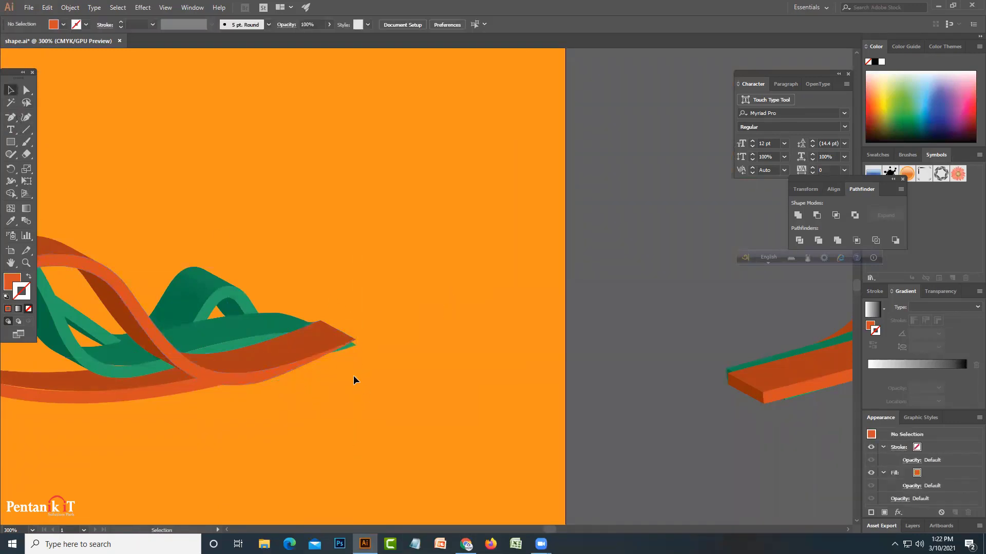
Add a Curvature-tool anchor near the teal ribbon's right tip, then deselect.
left_click(349, 346)
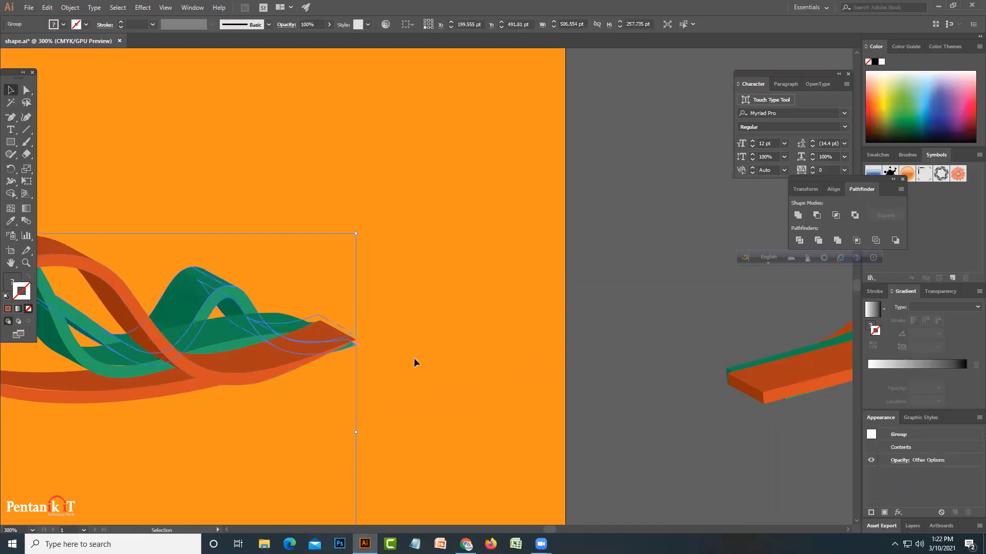
left_click(25, 118)
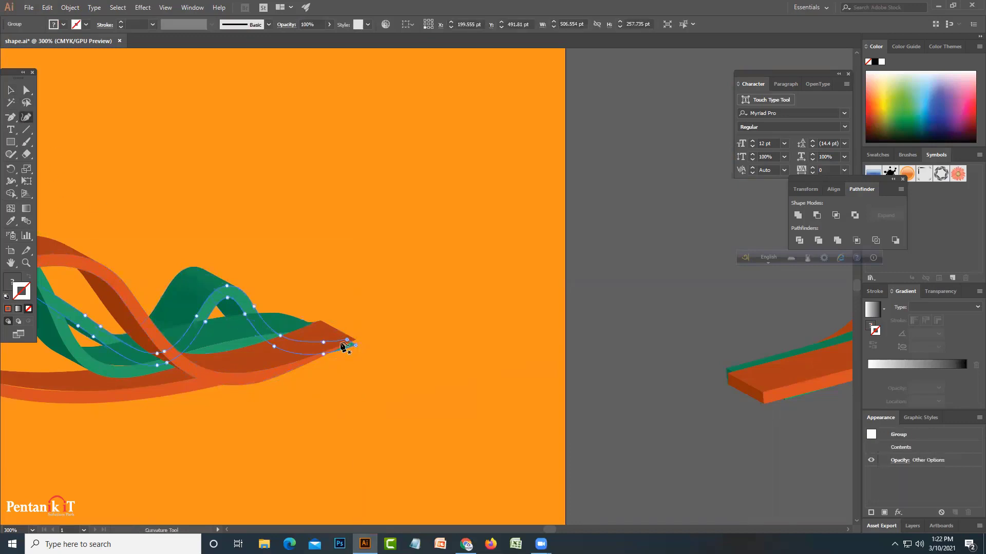
left_click(353, 346)
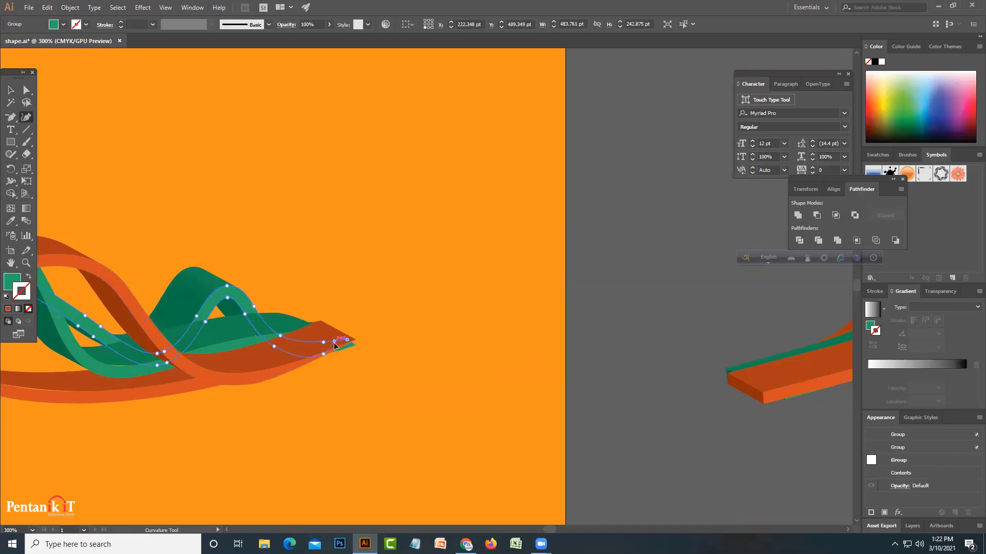
left_click(333, 342)
left_click(11, 90)
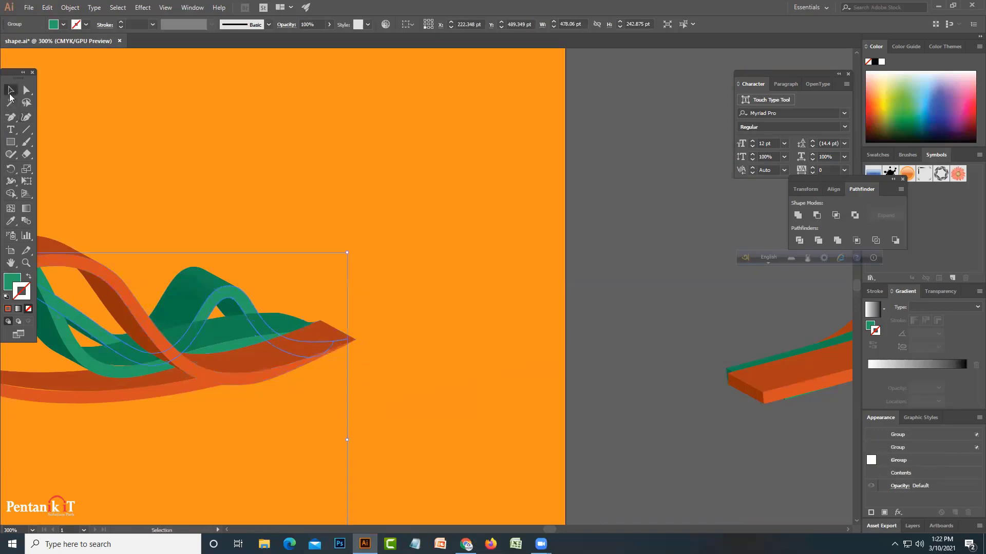
left_click(459, 260)
scroll(455, 261, "up", 1)
Drag the inner orange path's bottom anchor left so the tip's underside tucks beneath the top face.
scroll(455, 261, "up", 3)
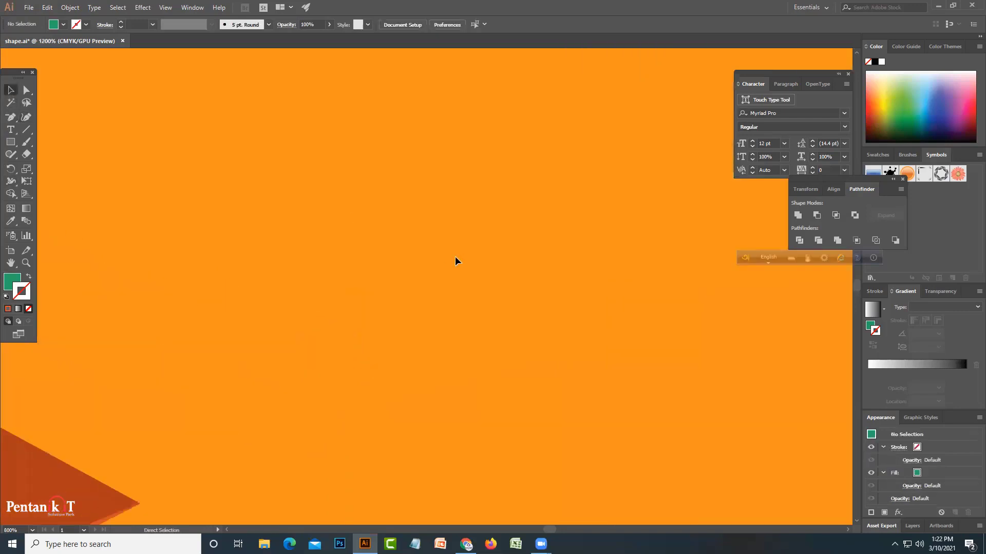
mouse_move(154, 251)
left_mouse_down()
mouse_move(440, 155)
mouse_move(480, 122)
left_mouse_up()
left_click(286, 329)
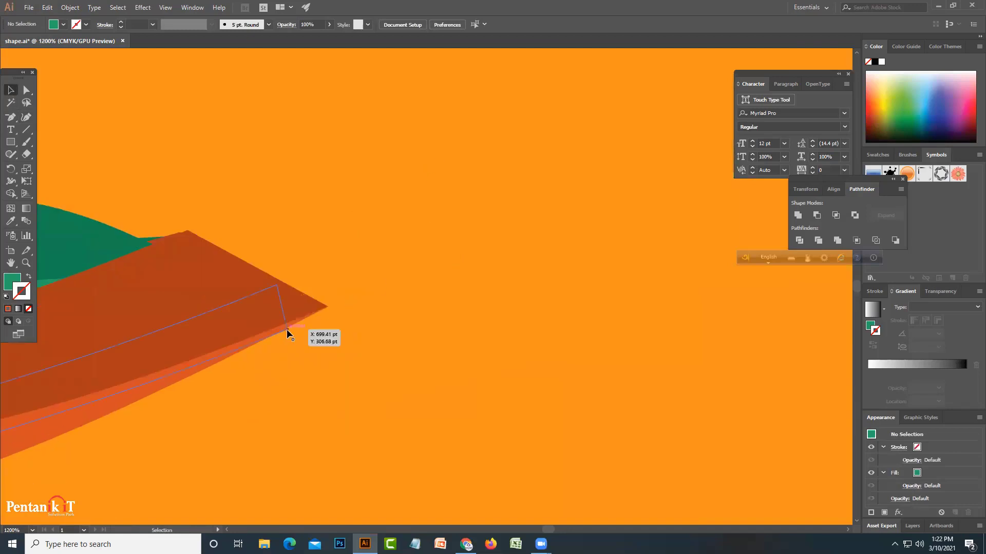
left_click(26, 117)
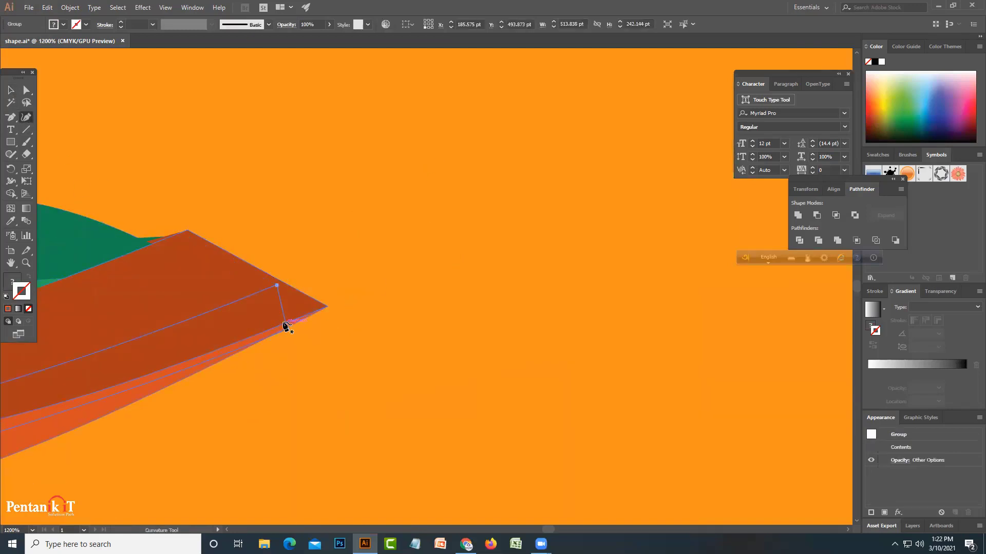
left_click(286, 329)
left_click_drag(287, 328, 276, 326)
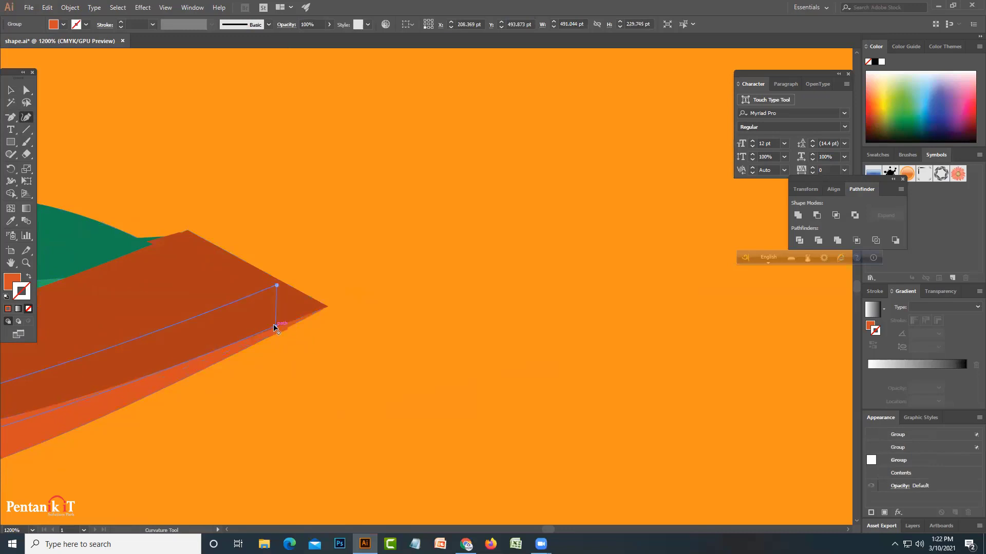
left_click(11, 90)
left_click(421, 239)
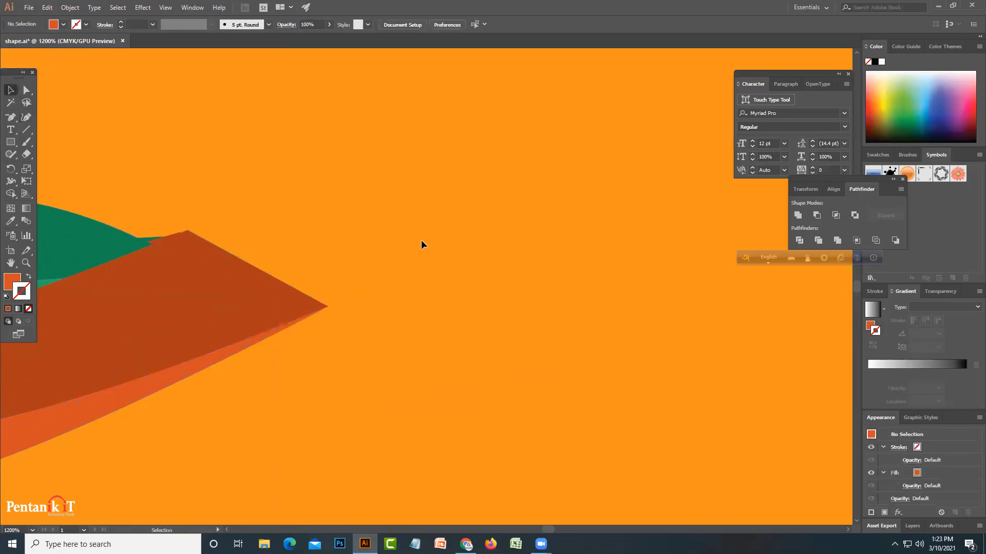
left_click_drag(632, 147, 616, 329)
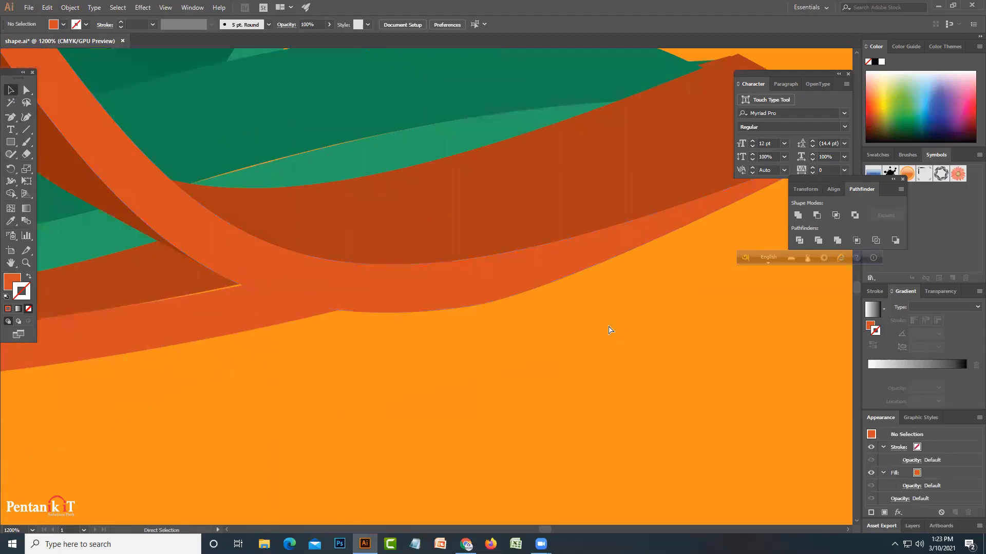
Zoom in on the lower orange ribbon's left end and select its corner edge paths.
scroll(610, 330, "down", 4)
scroll(458, 347, "down", 2)
scroll(457, 348, "left", 6)
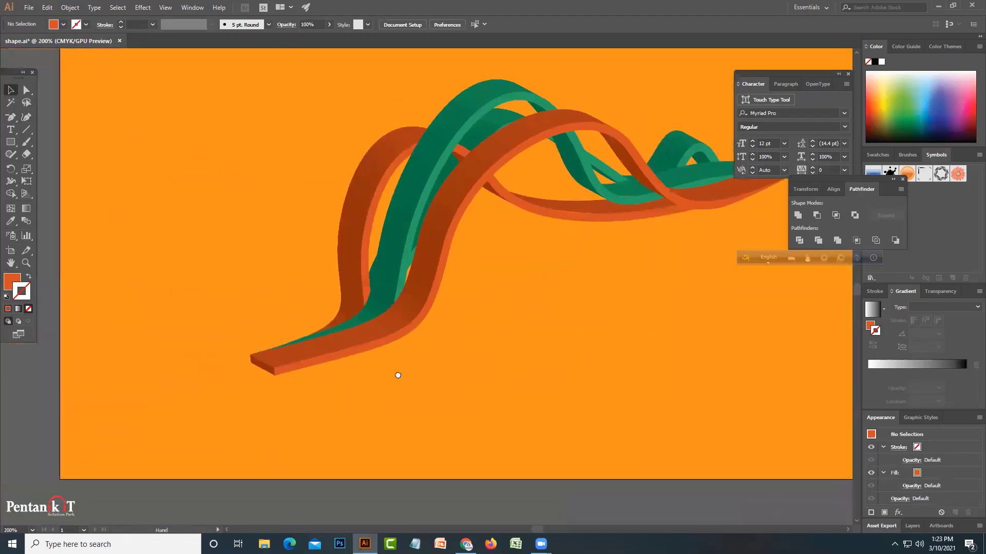
left_click(398, 350)
key("ctrl+plus")
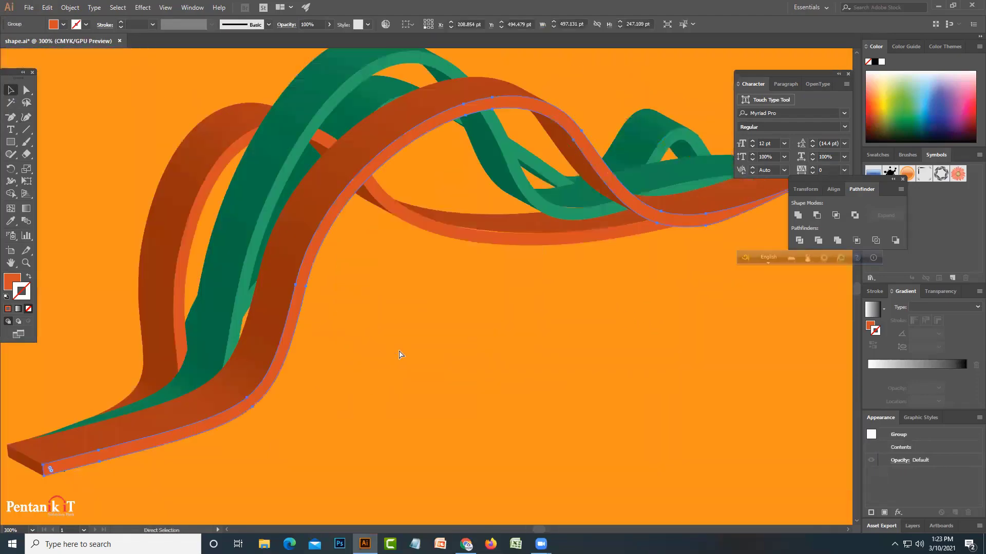
key("ctrl+plus")
left_click_drag(200, 457, 399, 257)
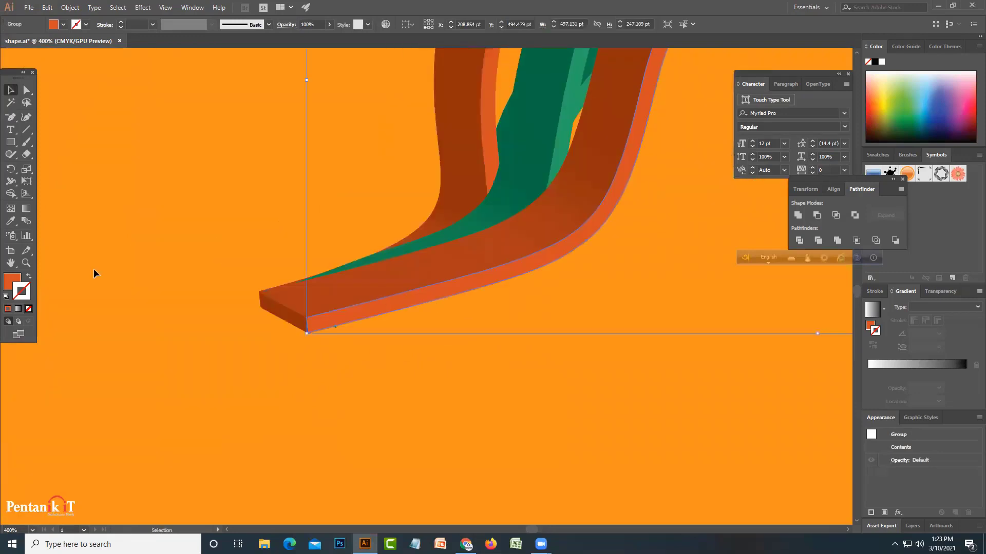
left_click(16, 122)
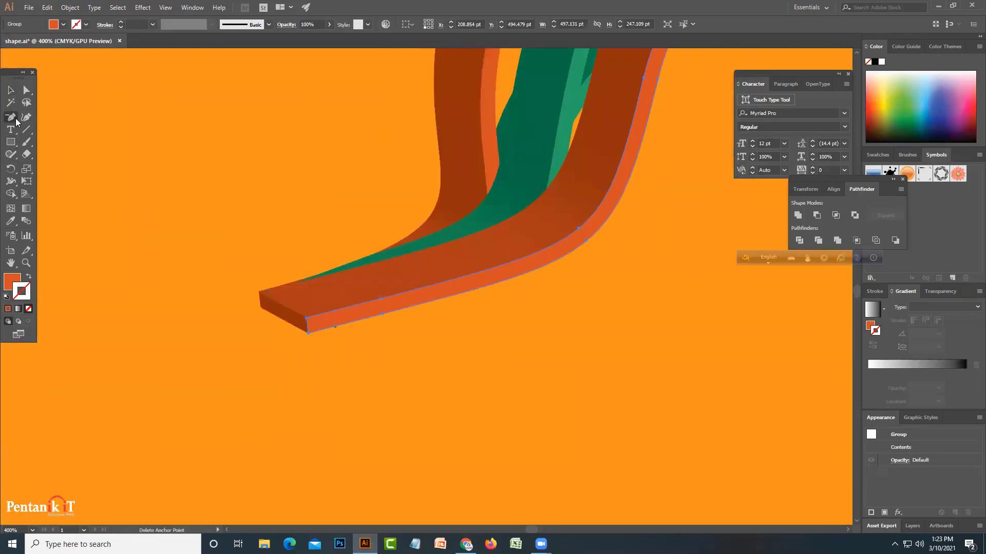
left_click(310, 333)
left_click(331, 314)
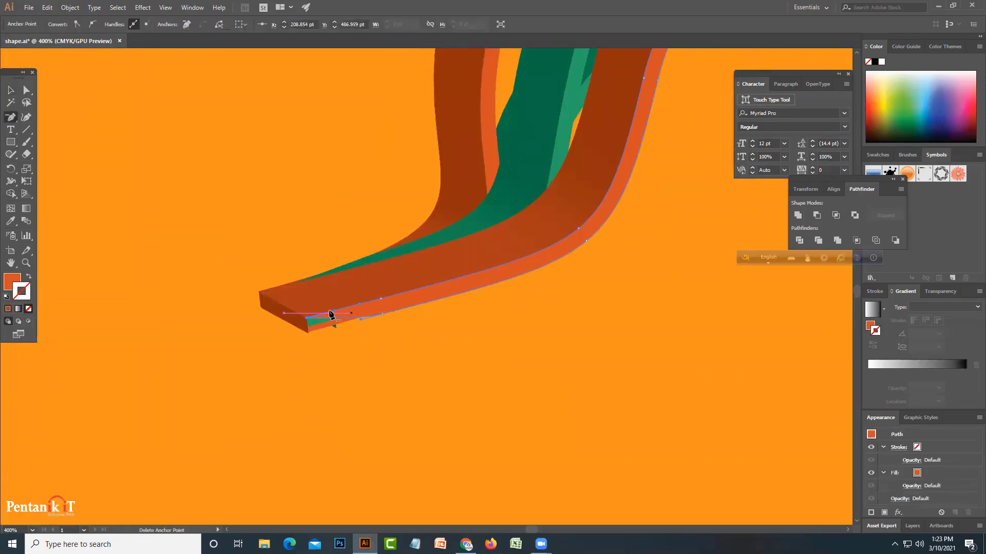
key("Escape")
Select the ribbon's end-face paths, switching between selection and anchor-editing tools.
left_click(9, 87)
left_click(280, 331)
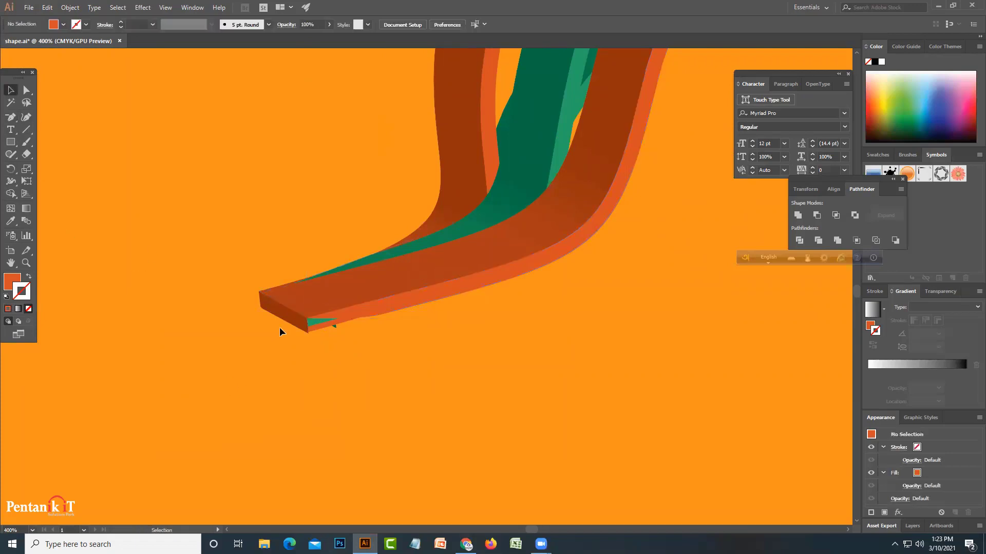
left_click(286, 320)
key("p")
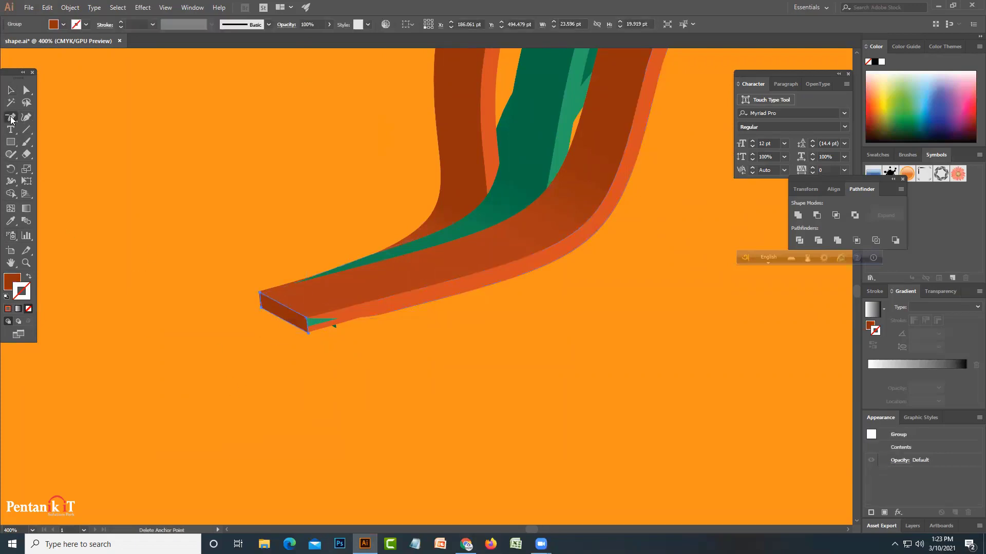
left_click(310, 335)
key("Return")
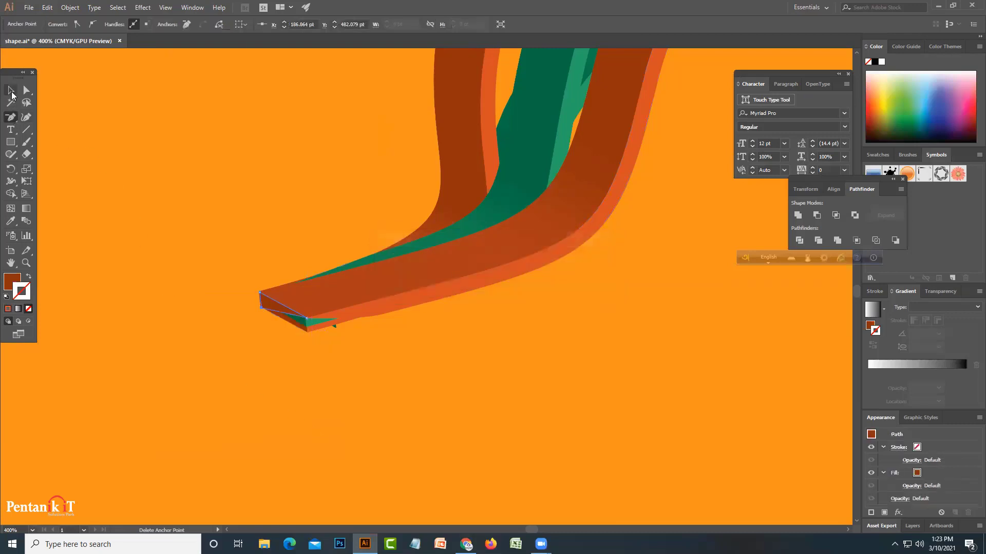
key("v")
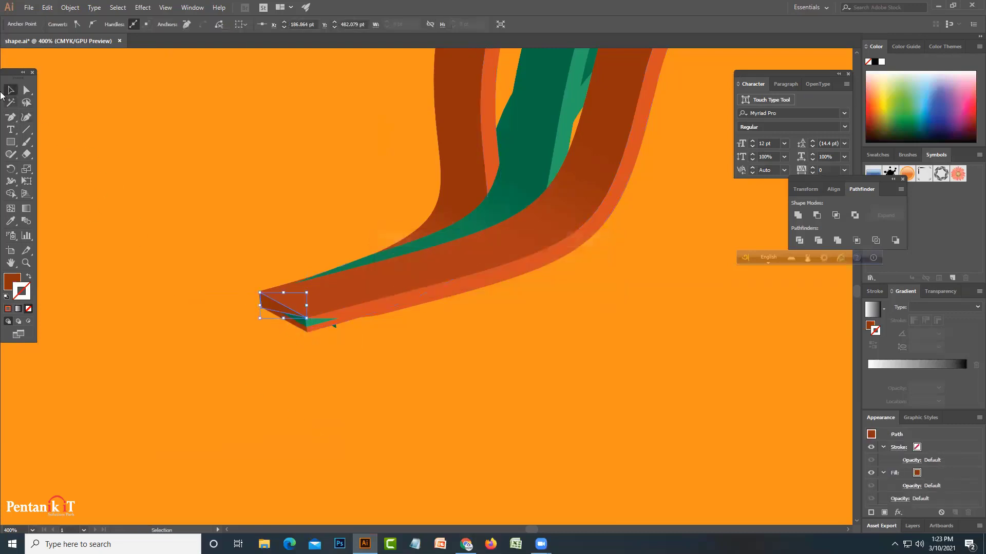
left_click(11, 118)
left_click(309, 333, "ctrl")
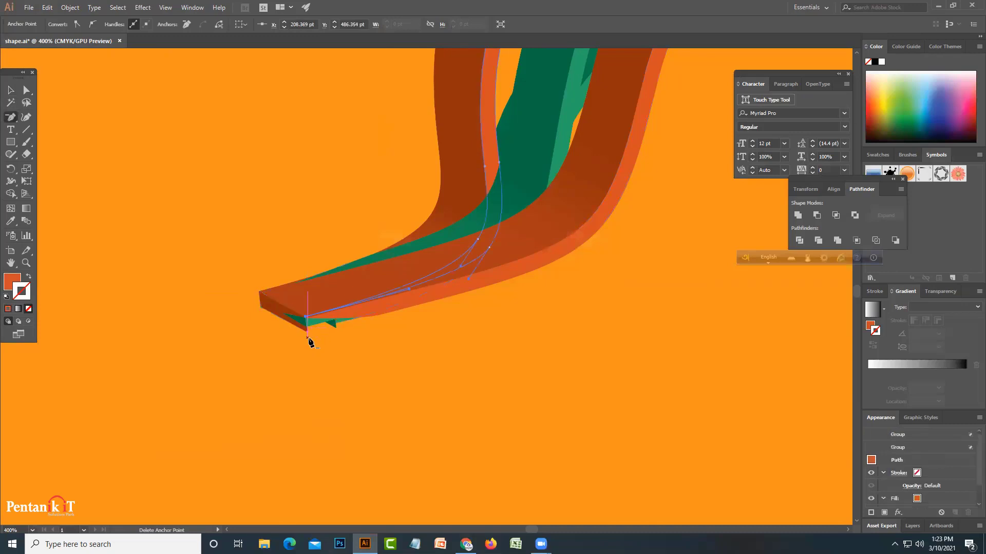
Delete the small dark-green piece and the brown end-cap triangle at the ribbon tip.
left_click(307, 329, "ctrl")
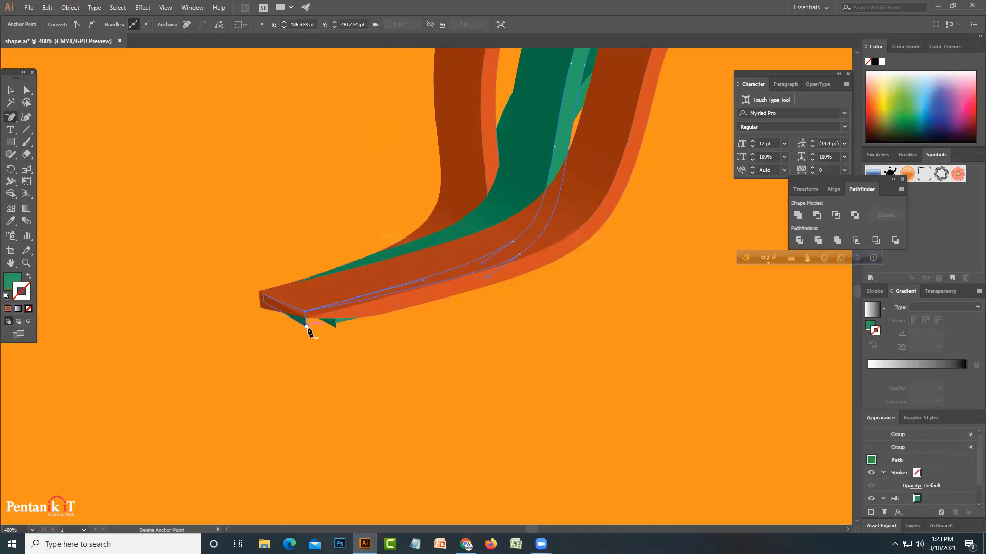
left_click(307, 331, "ctrl")
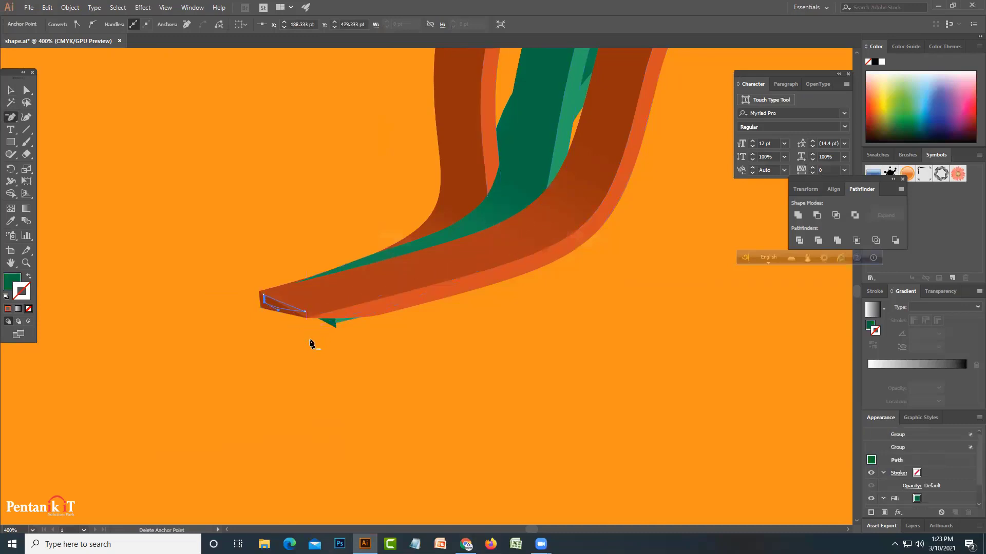
key("Delete")
left_click(337, 321, "ctrl")
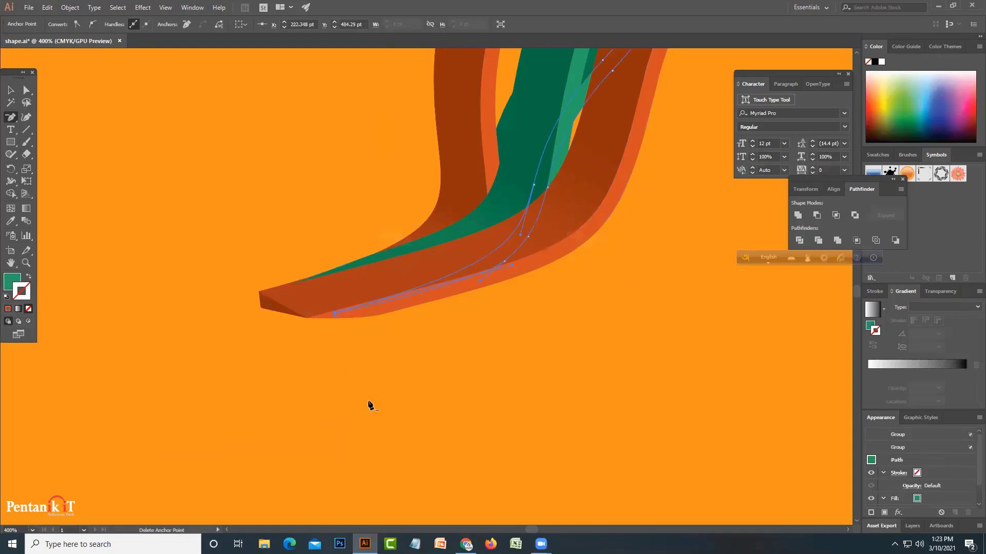
left_click(262, 309, "ctrl")
key("Delete")
left_click(267, 300, "ctrl")
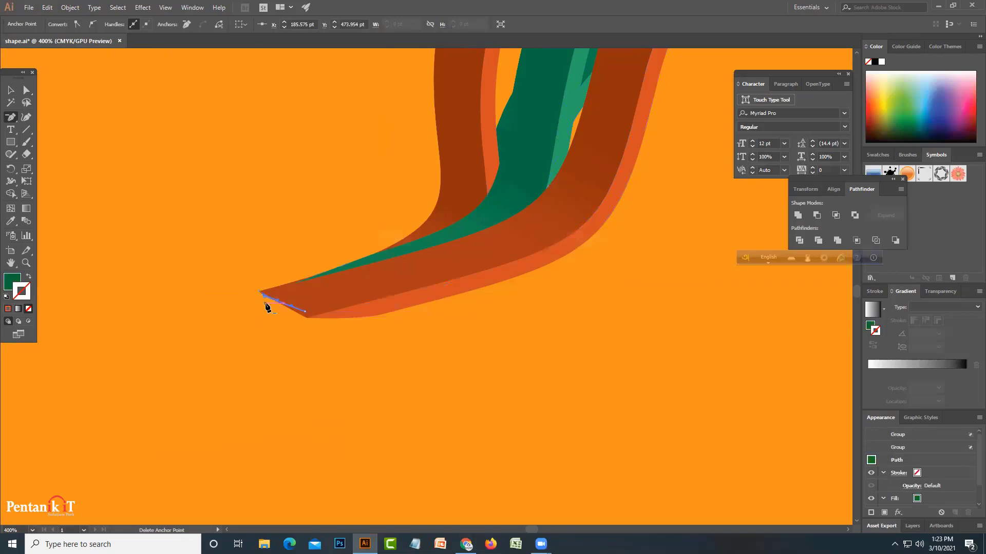
left_click(11, 91)
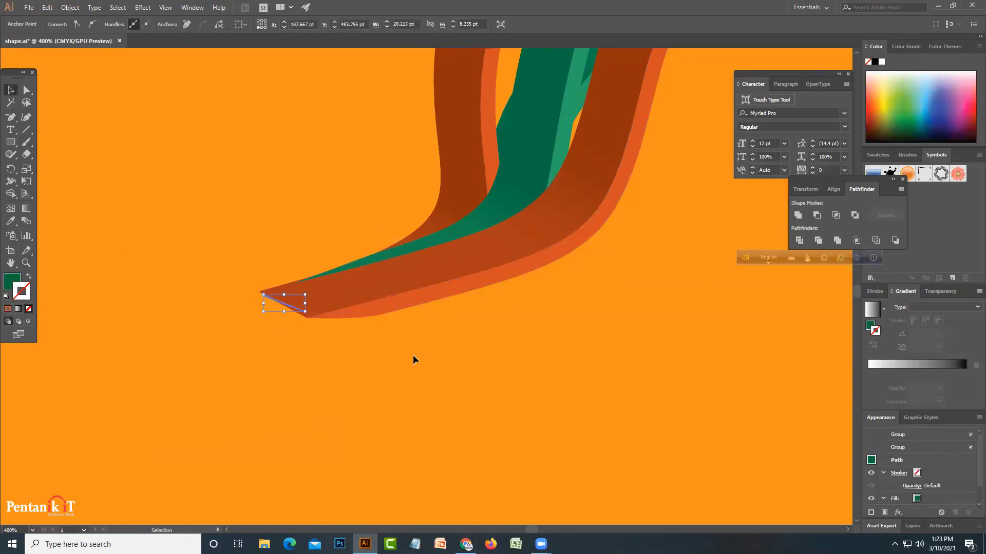
left_click(413, 355)
Drag the lower-left edge's bottom anchor and add a point so the underside curves smoothly.
key("ctrl+minus")
key("ctrl+minus")
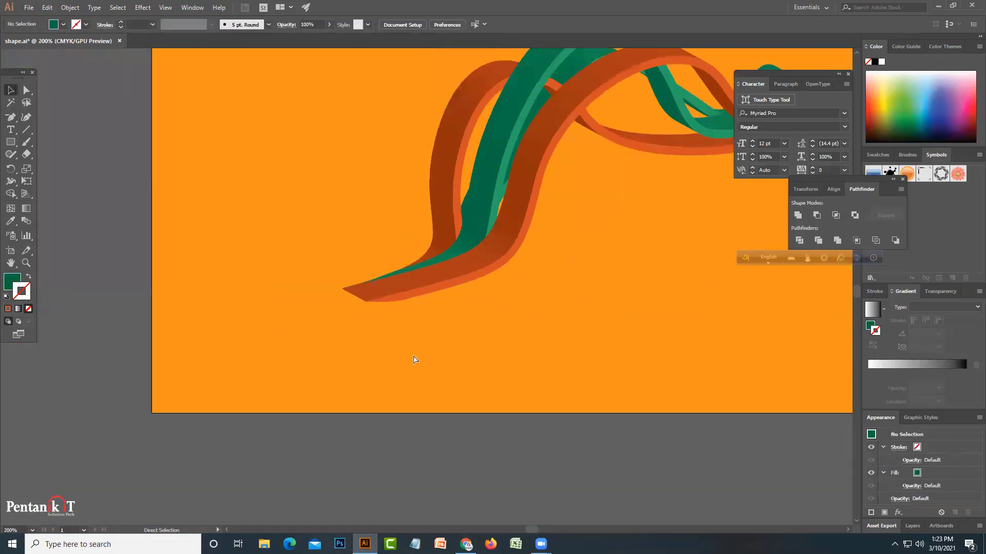
key("ctrl+minus")
key("ctrl+minus")
key("ctrl+minus")
key("ctrl+plus")
key("ctrl+plus")
key("ctrl+plus")
key("ctrl+plus")
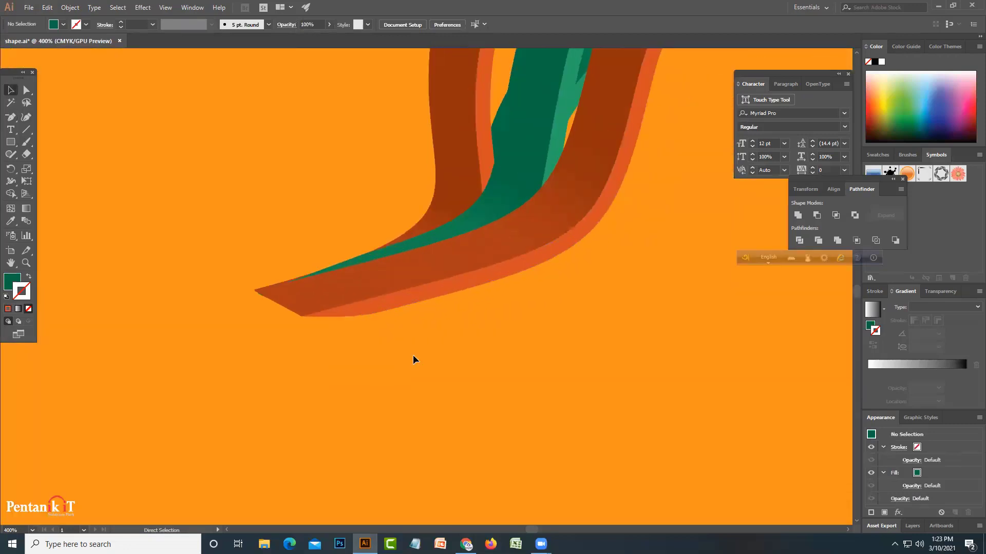
left_click(380, 312)
left_click(27, 117)
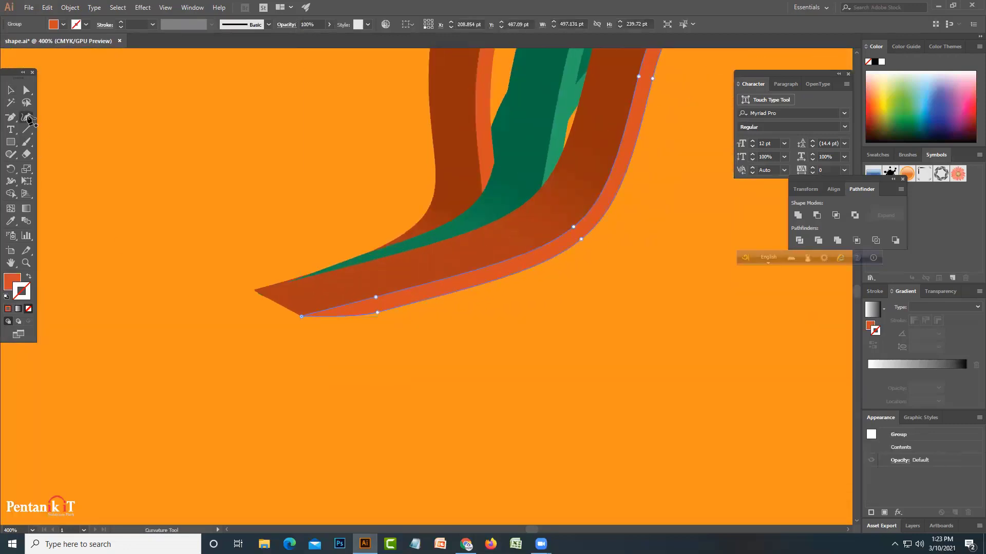
left_click_drag(379, 311, 389, 309)
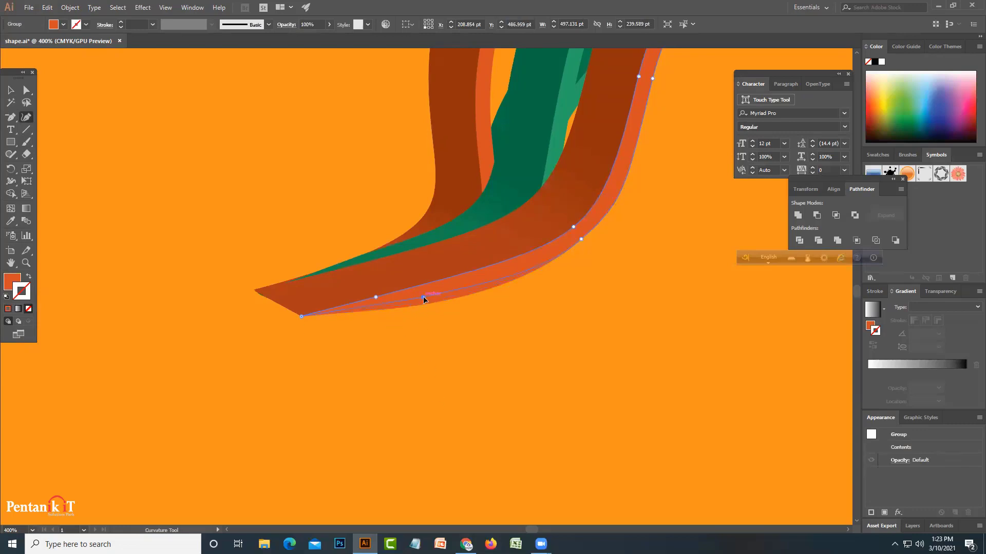
left_click(423, 298)
left_click(14, 93)
left_click(657, 377)
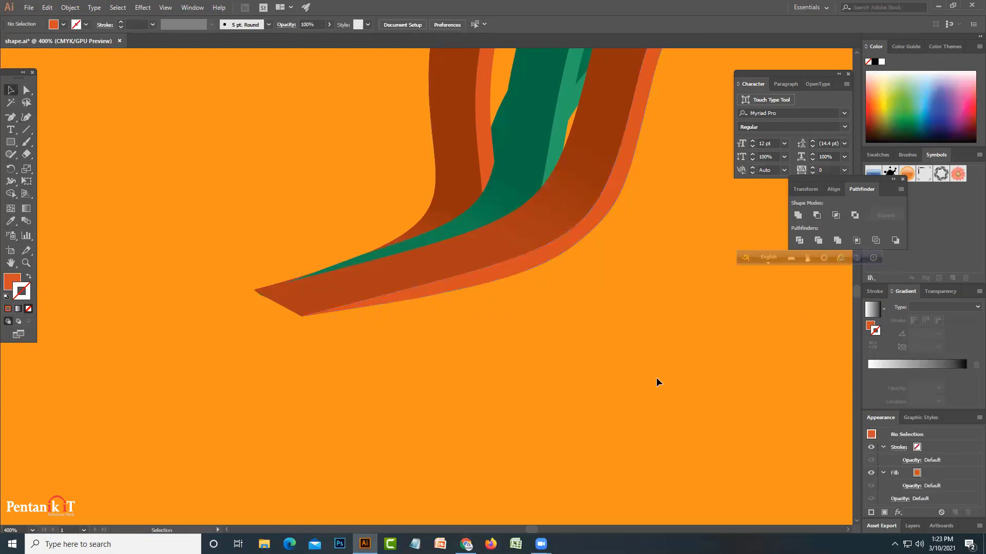
key("ctrl+0")
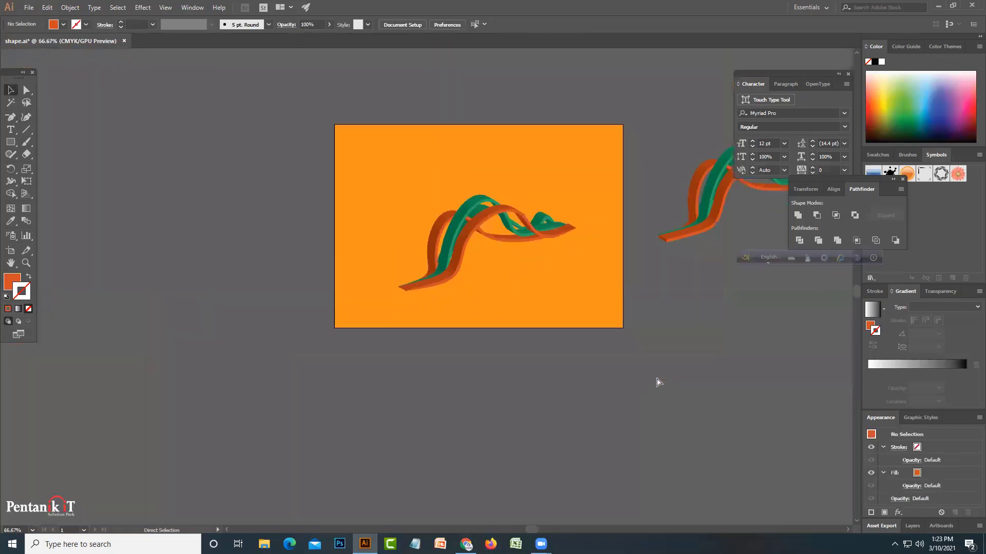
Select the front orange ribbon clip group and apply Pathfinder Unite.
key("ctrl+equal")
key("ctrl+equal")
key("ctrl+equal")
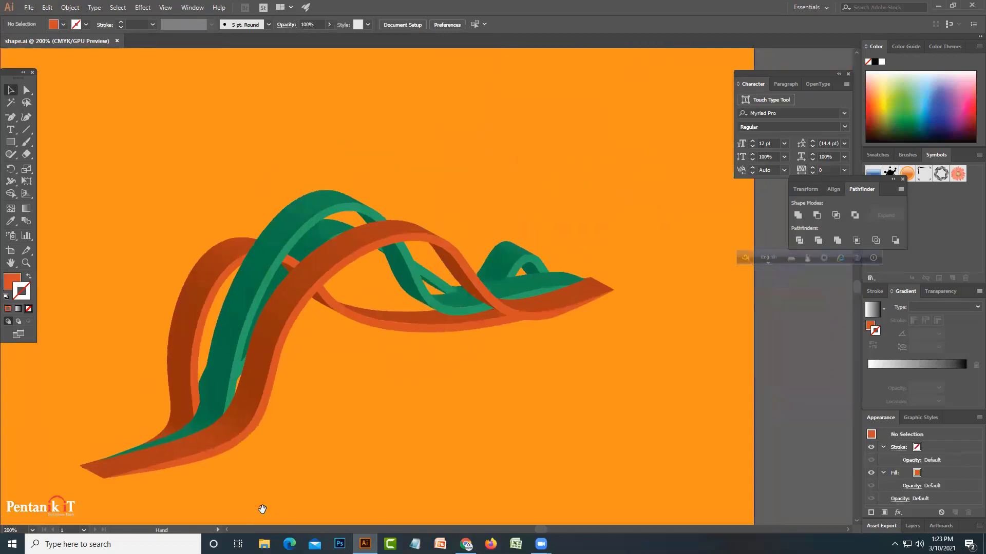
left_click_drag(478, 349, 269, 489)
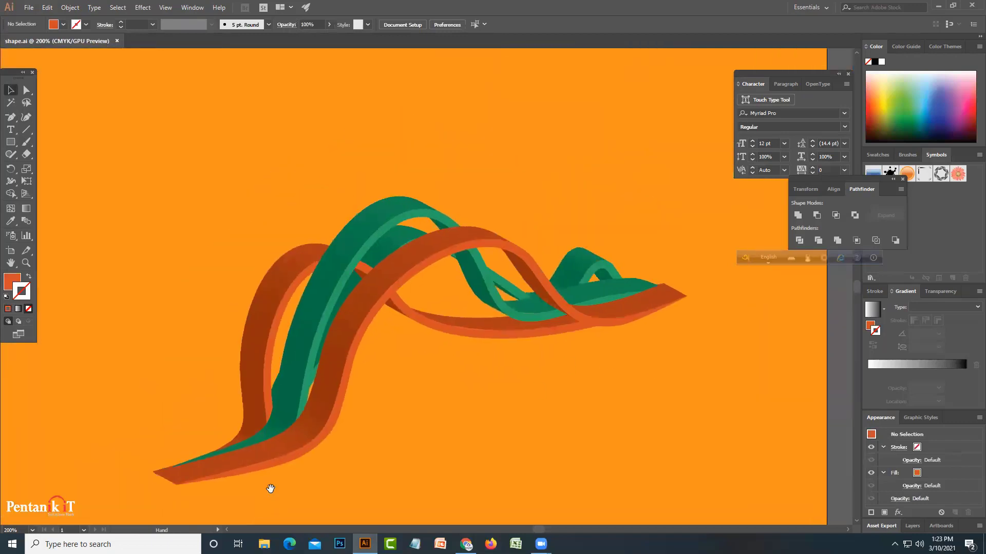
left_click(270, 488)
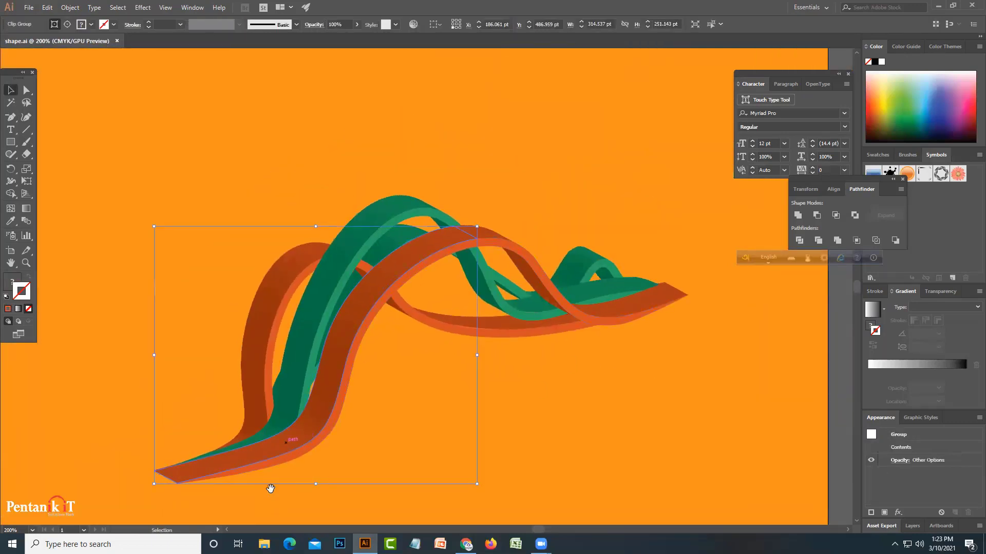
double_click(271, 488)
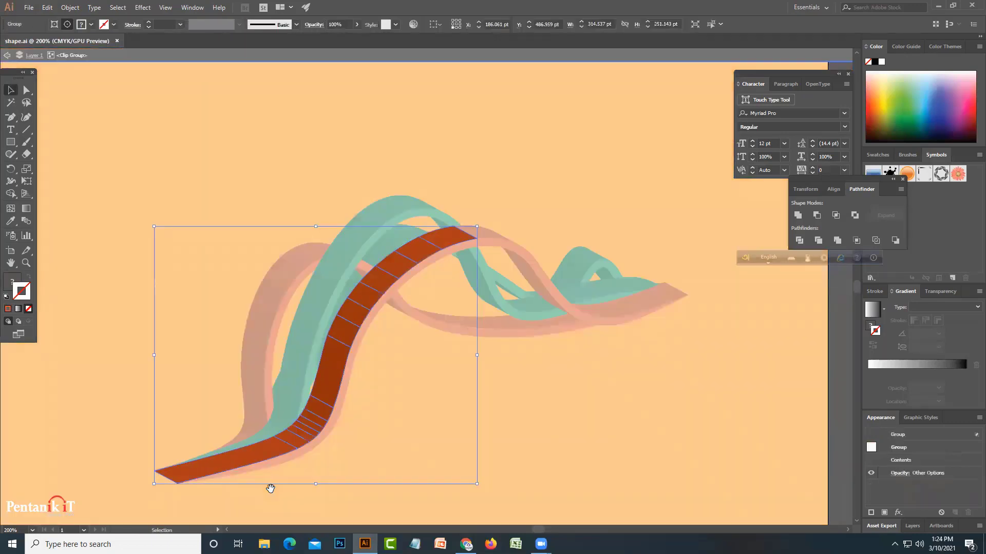
double_click(488, 233)
left_click(505, 239)
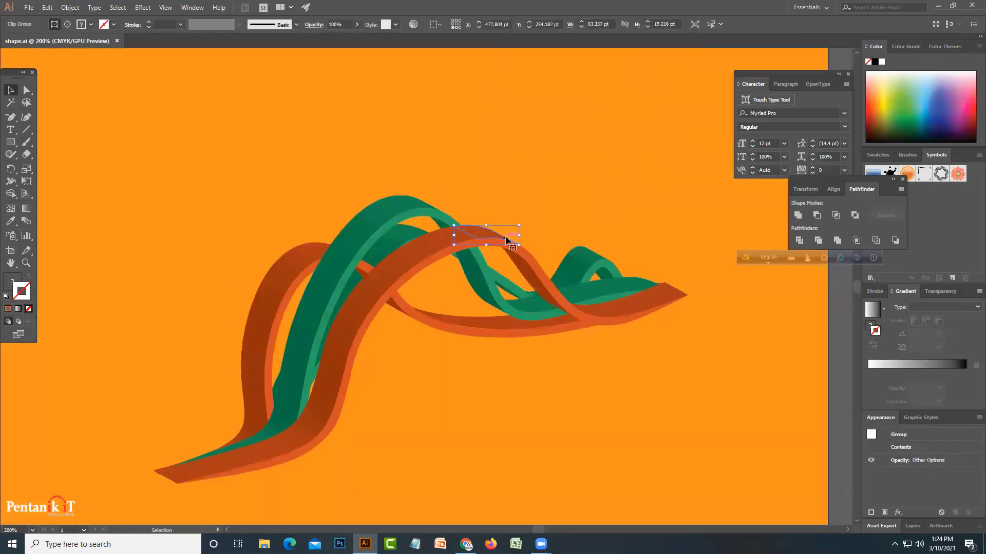
left_click(457, 239)
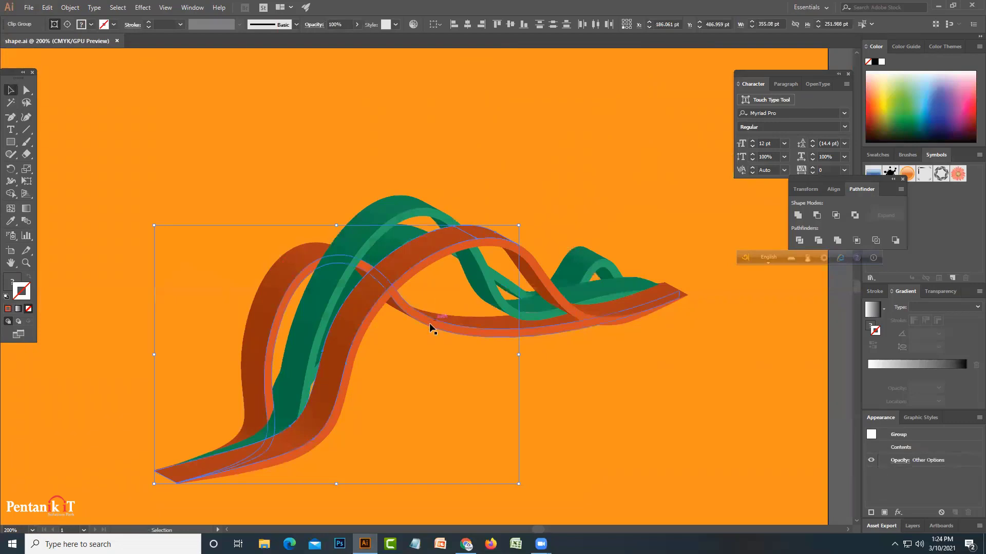
left_click(799, 216)
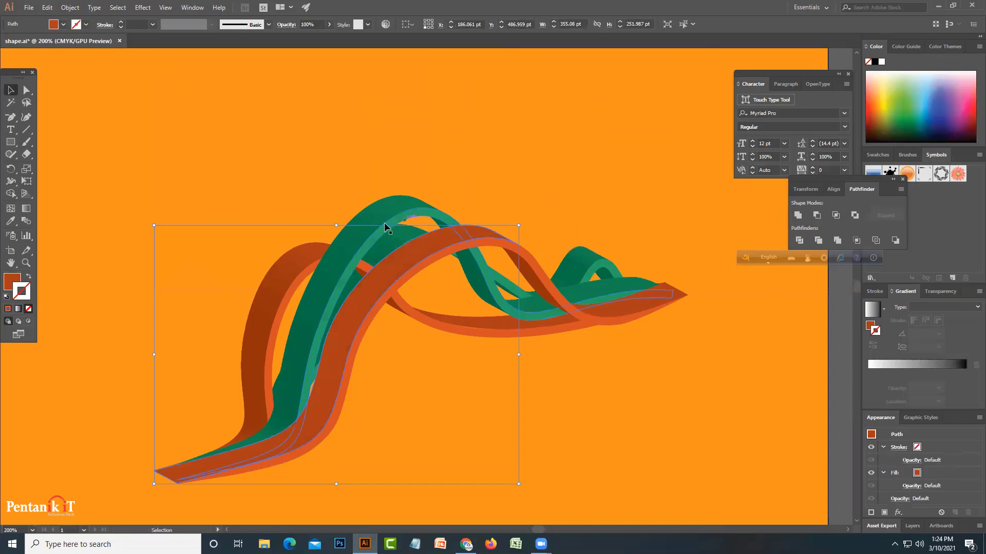
Fill the front ribbon face with the default White, Black gradient and remove its stroke.
scroll(356, 300, "up", 3)
scroll(356, 300, "down", 4)
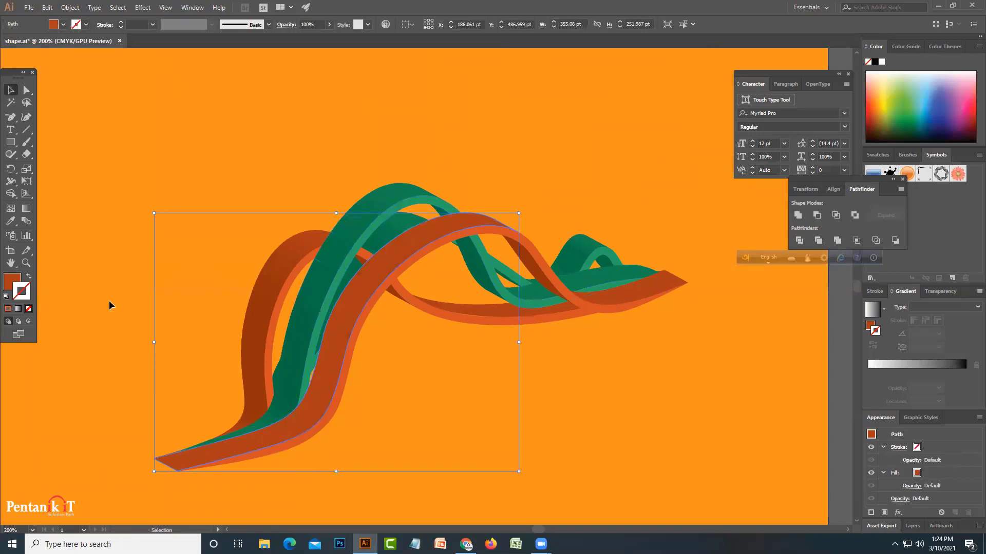
left_click(18, 310)
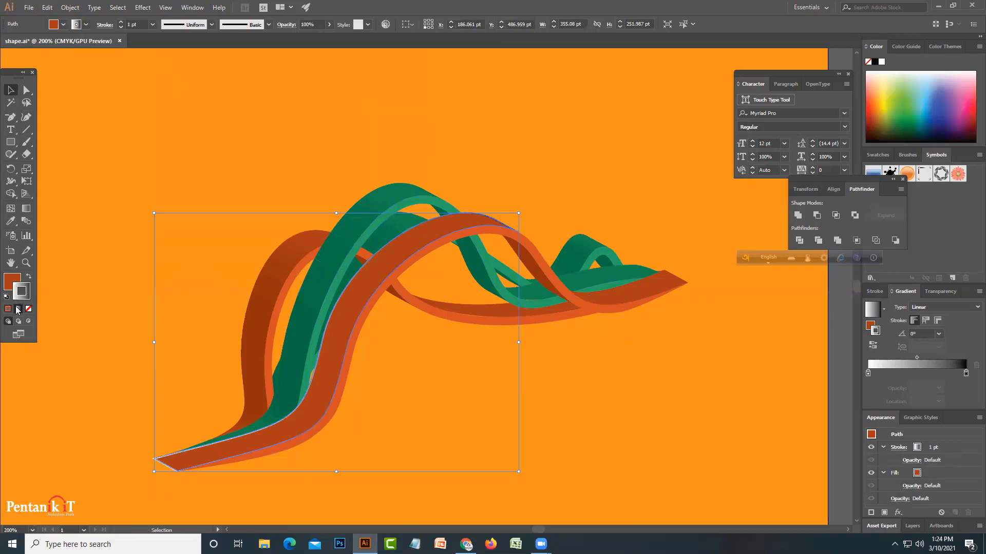
left_click(29, 309)
double_click(10, 287)
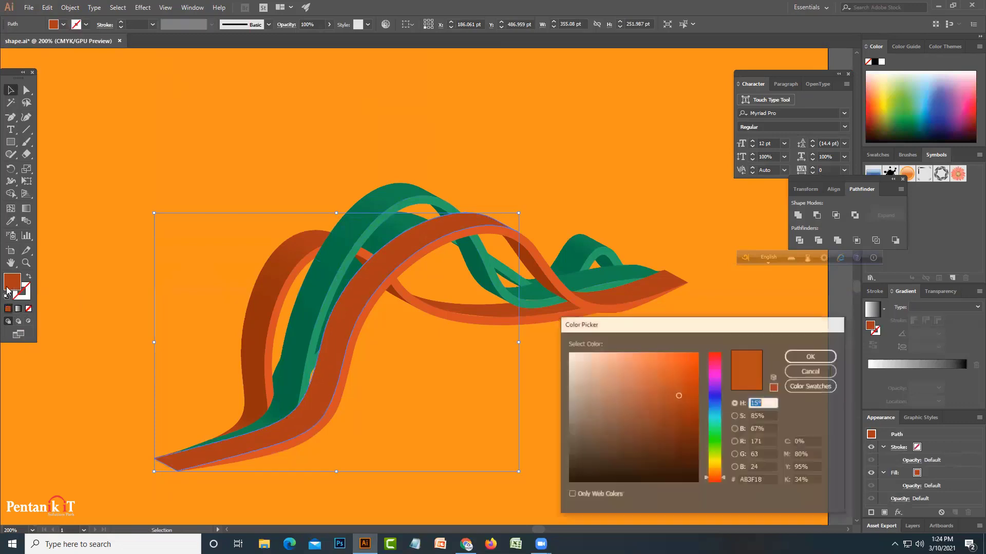
key("Escape")
left_click(18, 311)
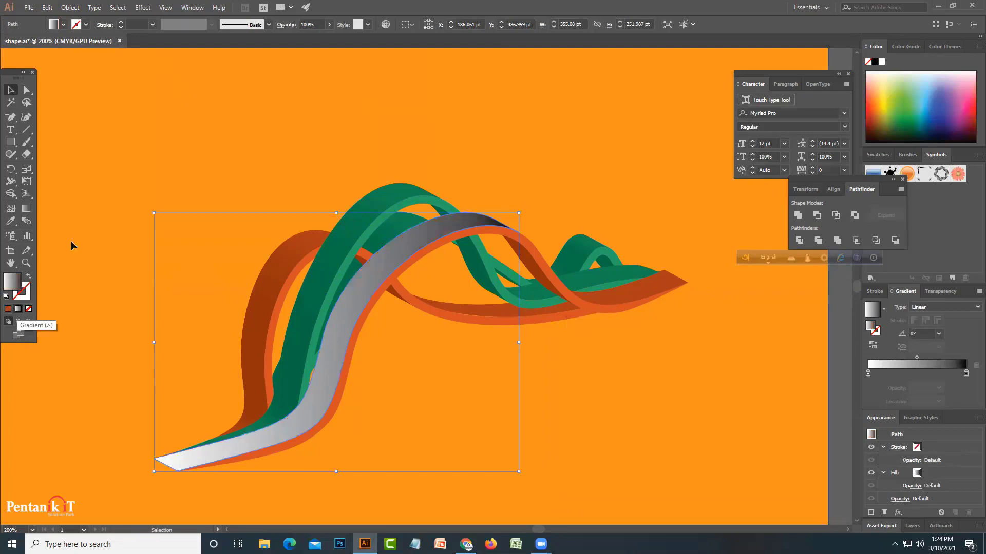
left_click(84, 188)
Drill into the dark orange ribbon's nested groups to its small red piece, then exit isolation.
left_click(277, 264)
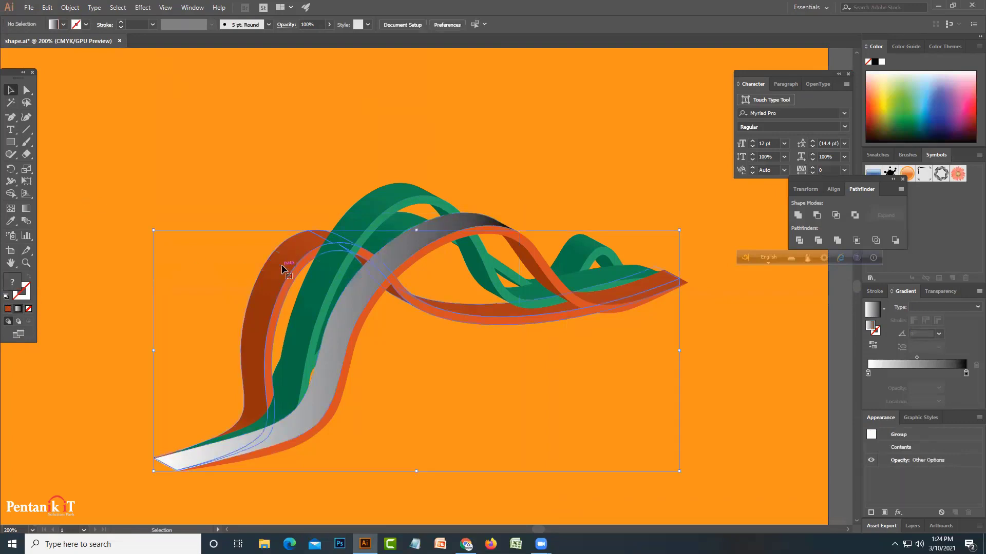
double_click(285, 267)
left_click(283, 264)
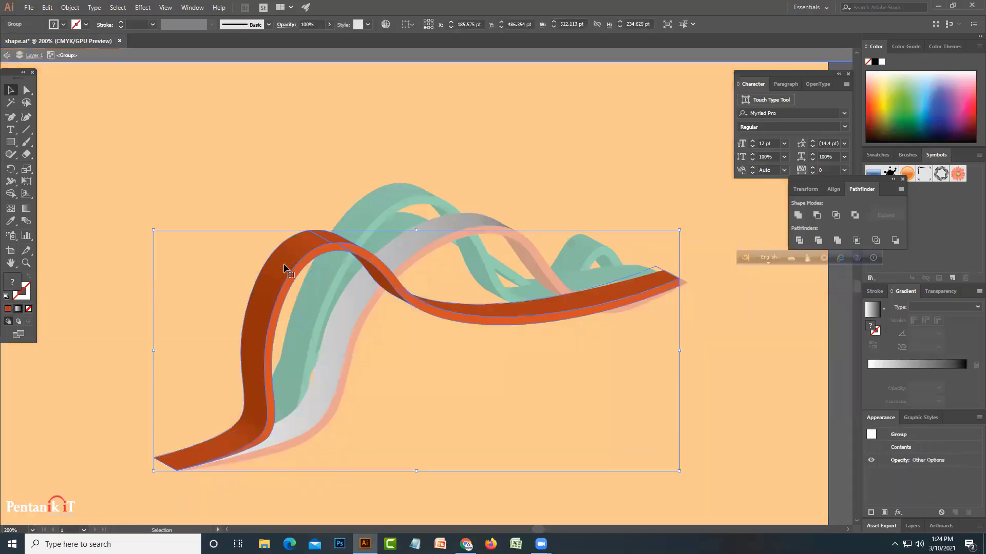
double_click(283, 263)
left_click(283, 264)
double_click(284, 264)
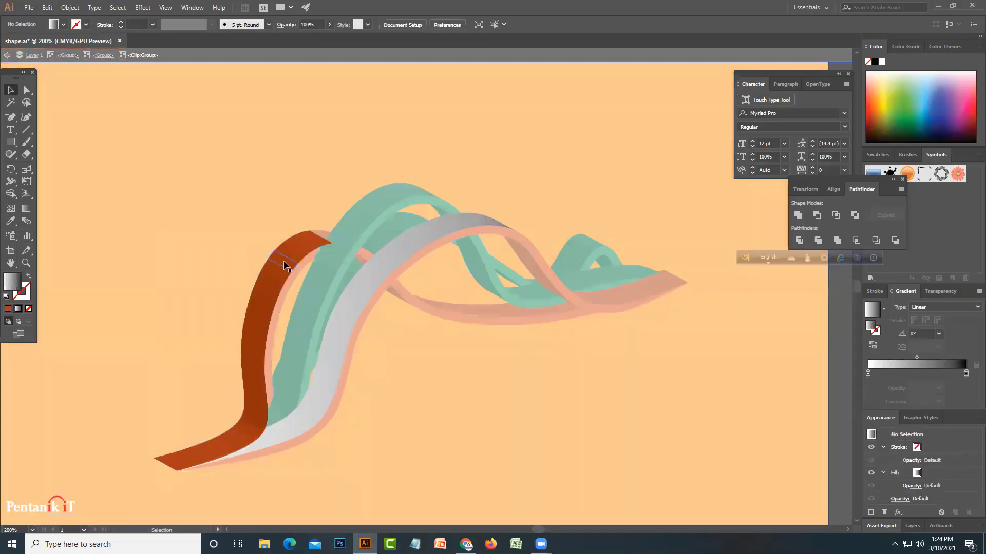
left_click(283, 264)
double_click(285, 264)
left_click(283, 262)
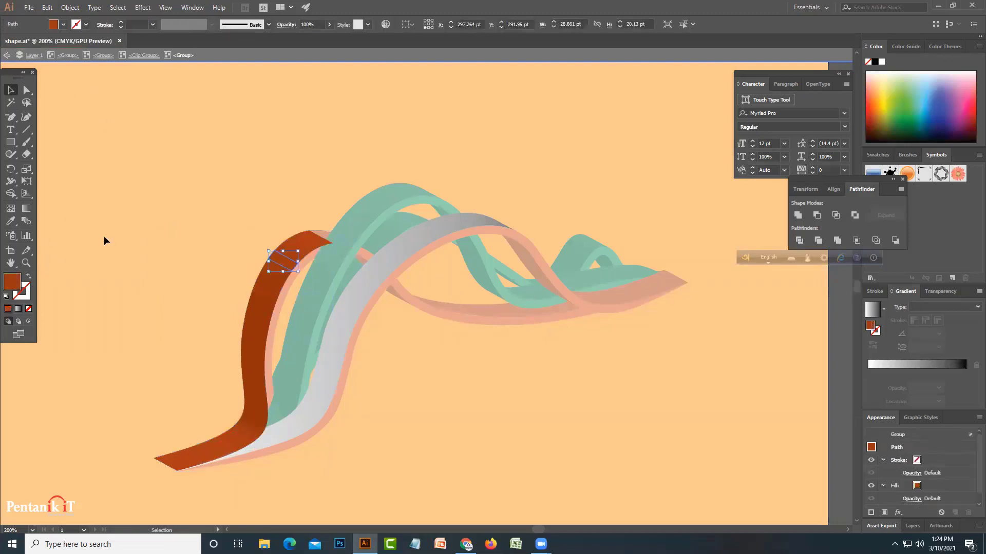
double_click(118, 223)
Draw a sample rectangle left of the artboard filled with the ribbon's dark brown.
key("ctrl+minus")
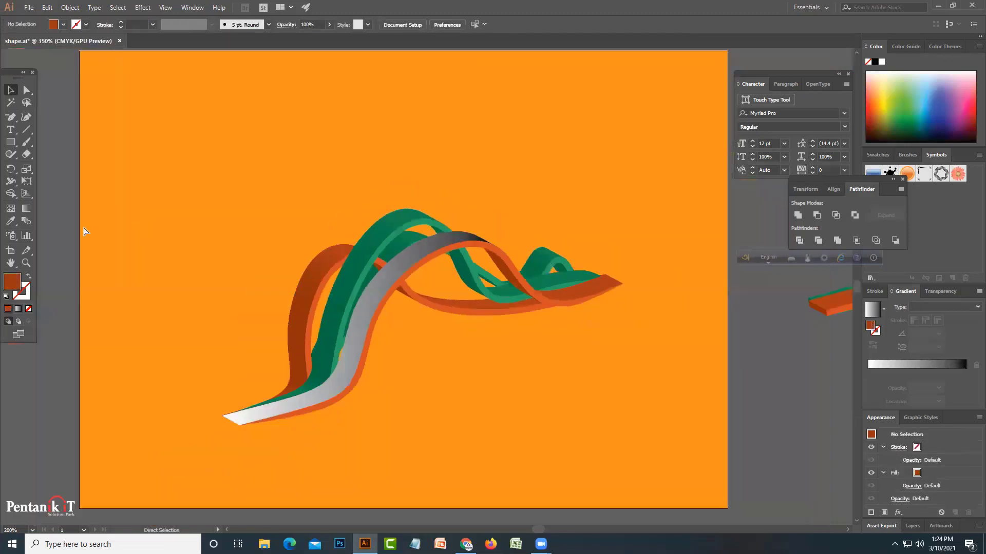
key("ctrl+minus")
left_click(11, 143)
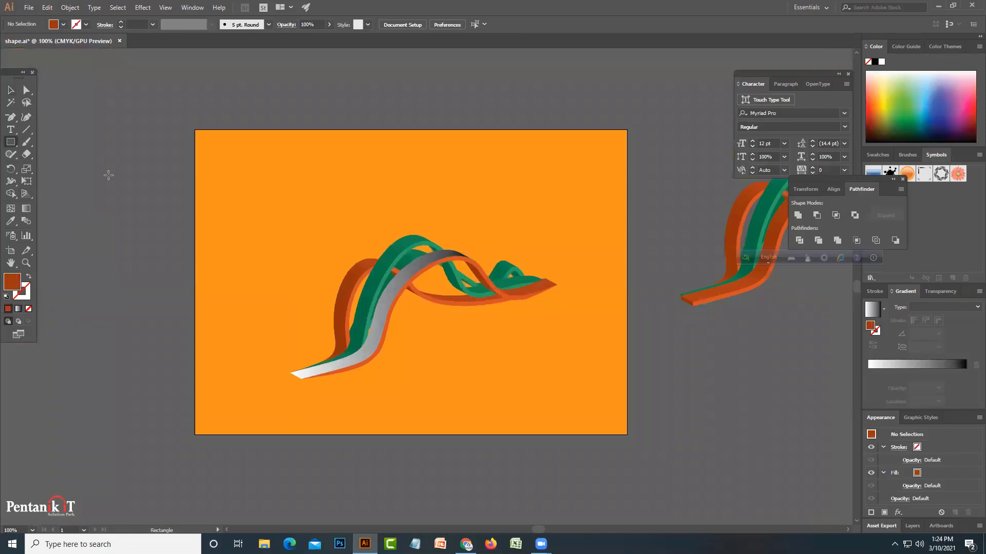
left_click_drag(108, 175, 80, 136)
left_click(11, 220)
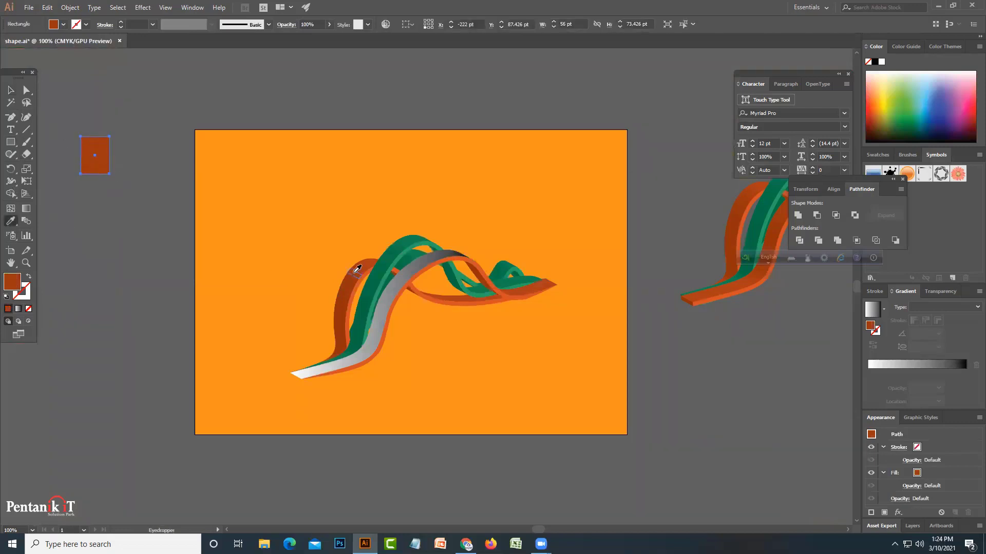
left_click(11, 90)
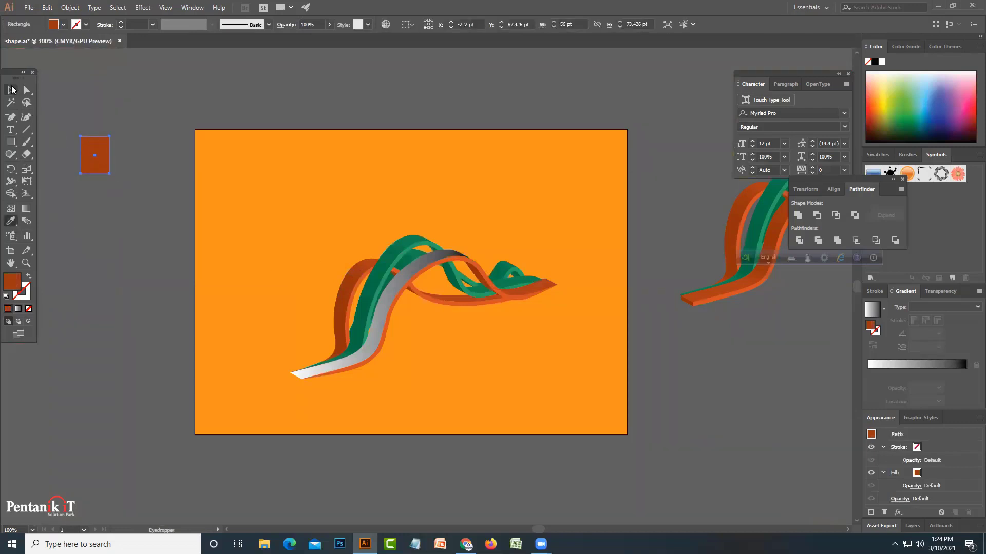
left_click(78, 241)
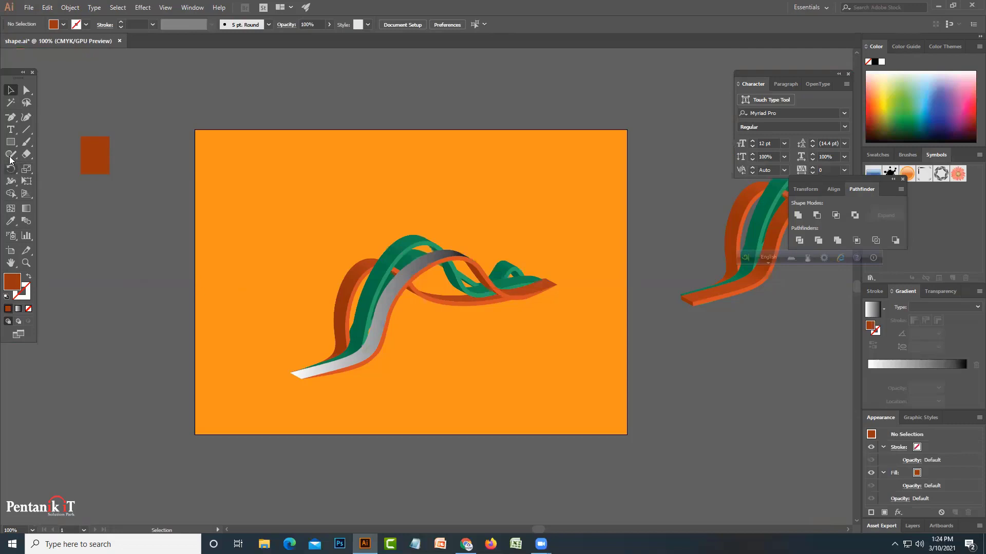
Duplicate the brown rectangle below it and fill the copy with the background orange.
left_click_drag(97, 164, 94, 224)
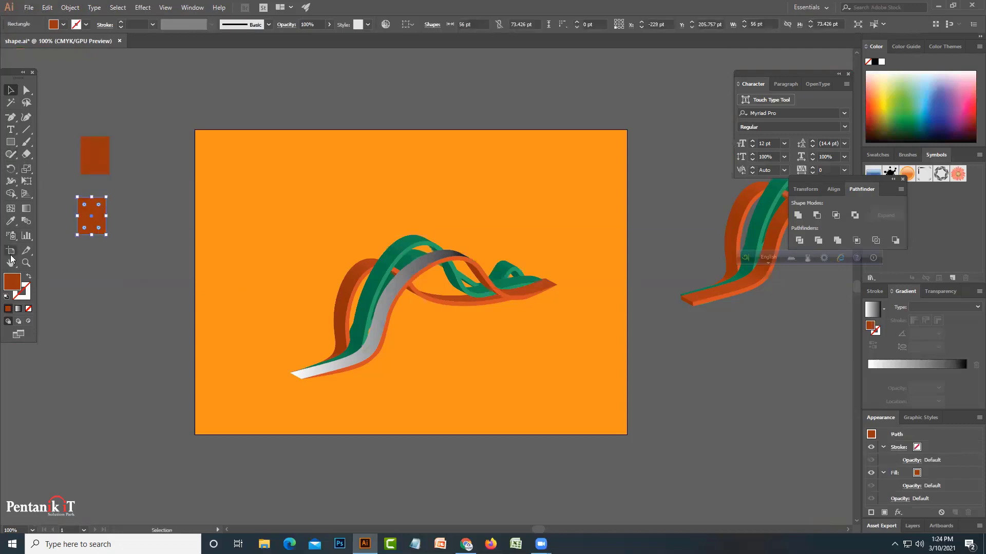
left_click(10, 221)
left_click(289, 226)
left_click(11, 88)
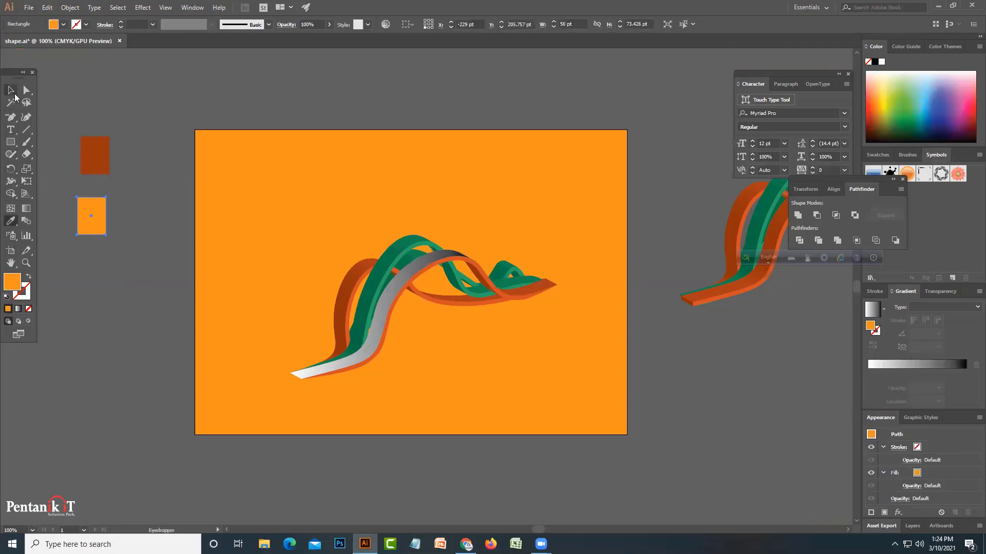
left_click(132, 307)
Move both colour sample rectangles nearer the artboard and select the grey gradient ribbon face.
key("ctrl+plus")
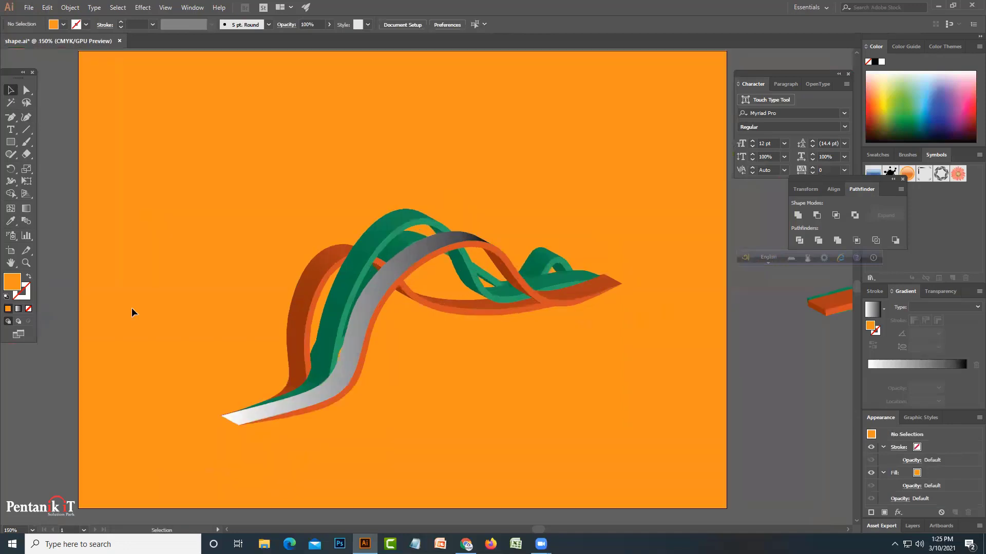
left_click_drag(68, 307, 233, 362)
left_click_drag(66, 115, 154, 293)
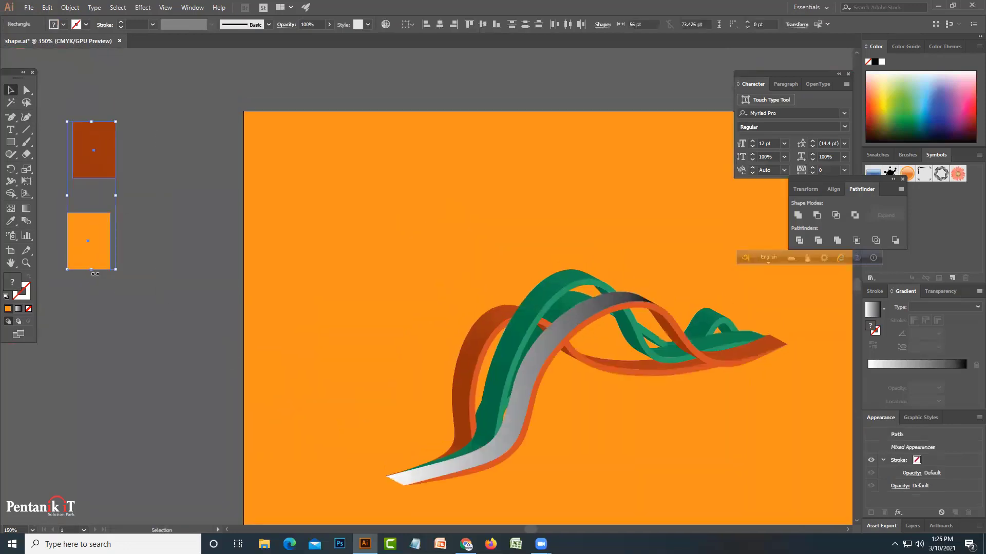
left_click_drag(88, 241, 170, 362)
left_click_drag(252, 455, 227, 299)
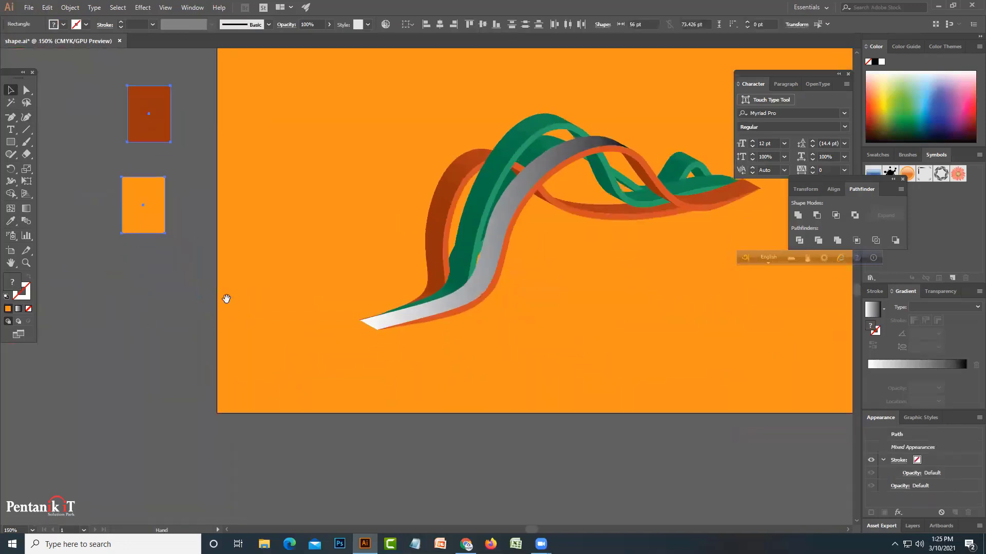
left_click(496, 242)
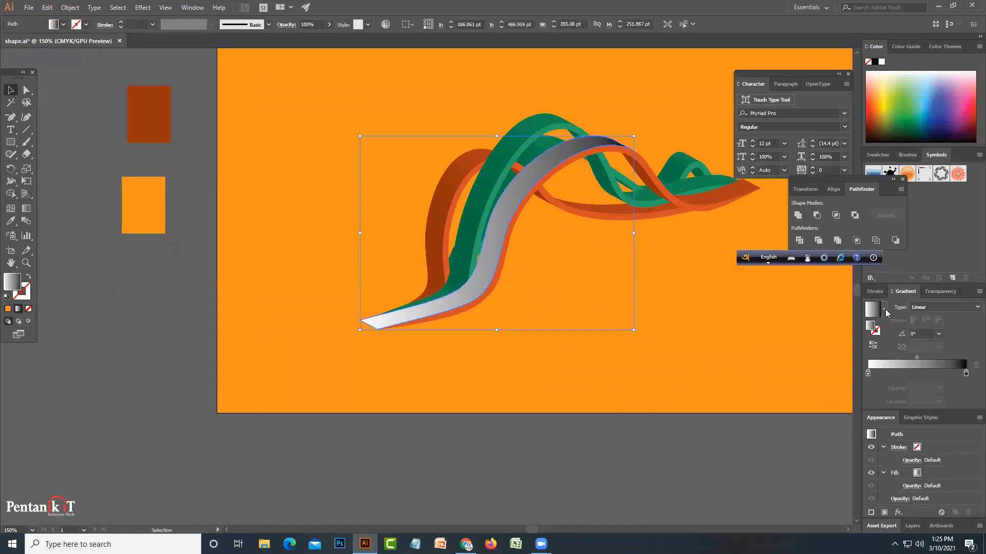
Try the Orange, Yellow gradient preset on the ribbon, then revert to White, Black.
left_click(885, 309)
left_click(840, 343)
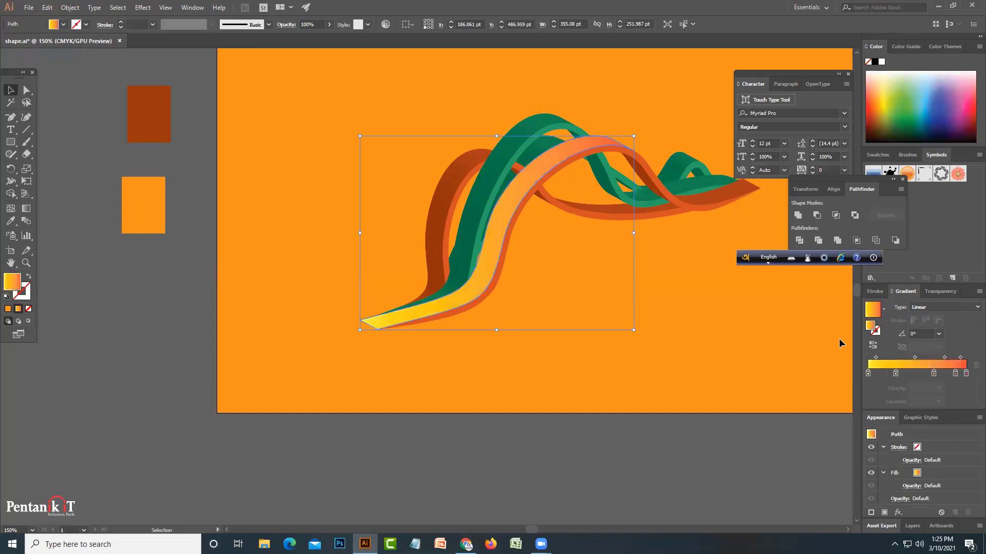
left_click(884, 309)
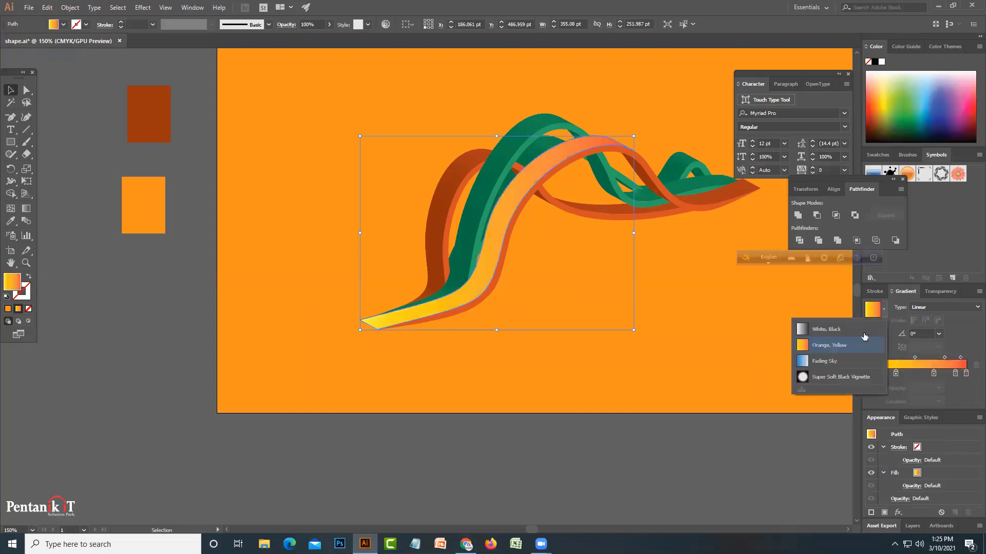
left_click(827, 331)
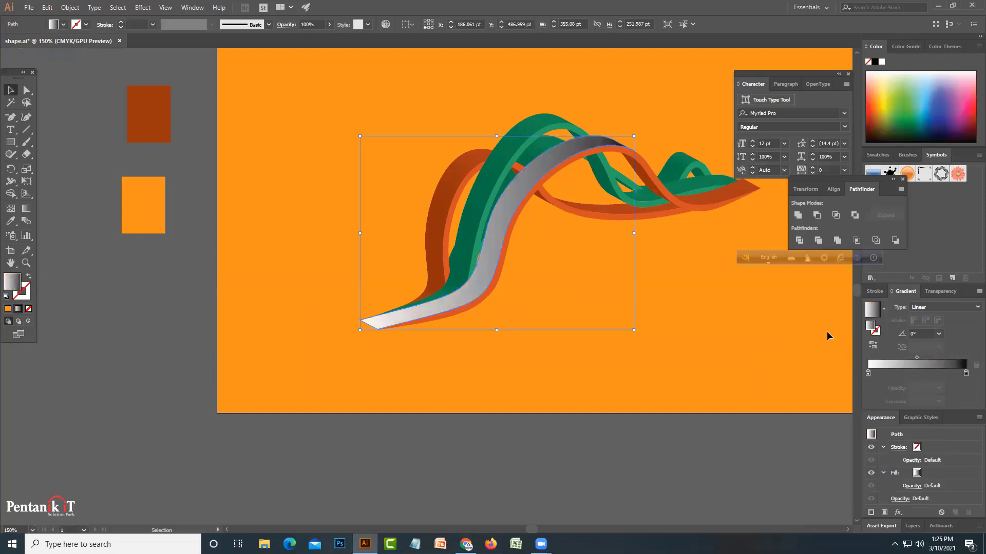
double_click(966, 373)
left_click(833, 409)
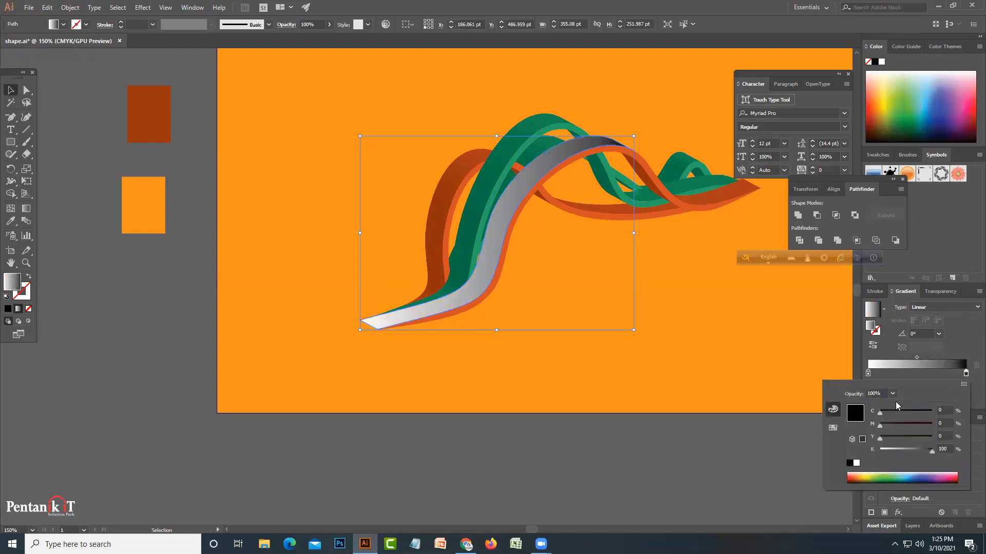
Give the brown sample rectangle a White, Black gradient with its dark stop set to #983610.
double_click(144, 132)
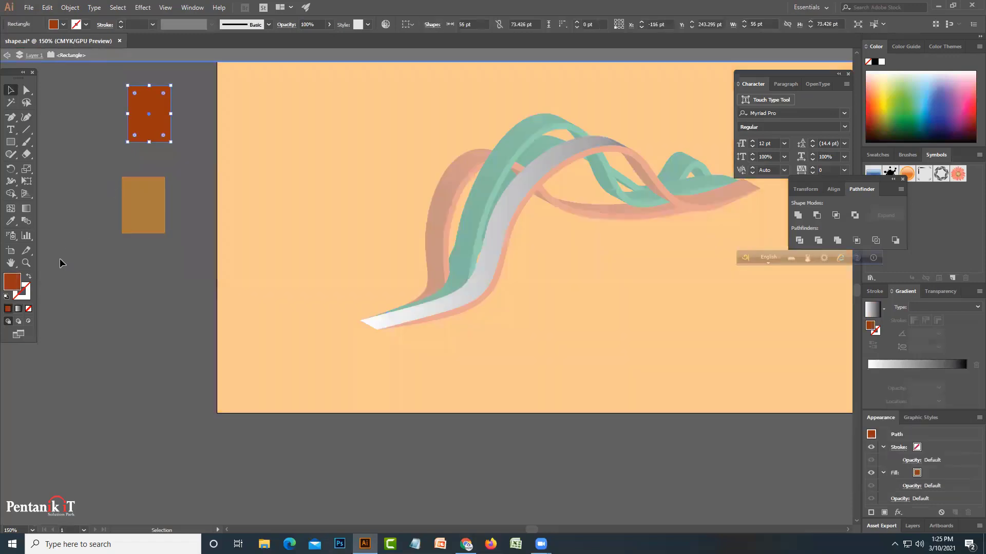
double_click(13, 281)
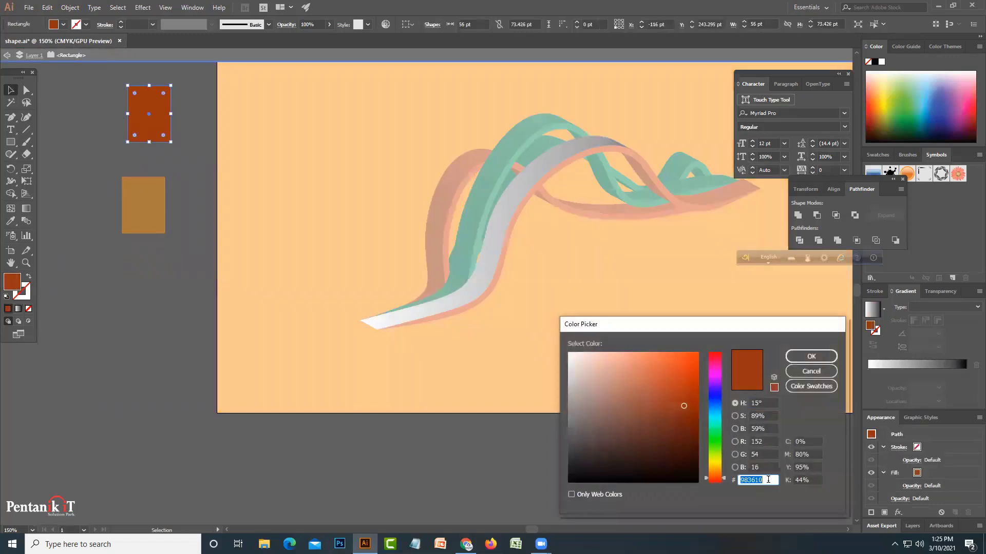
key("Return")
left_click(938, 365)
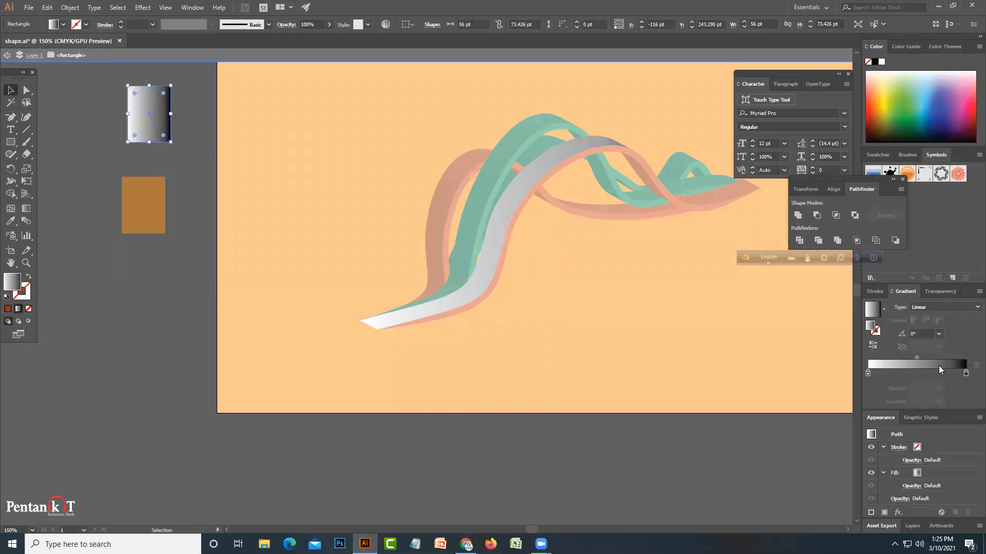
double_click(965, 372)
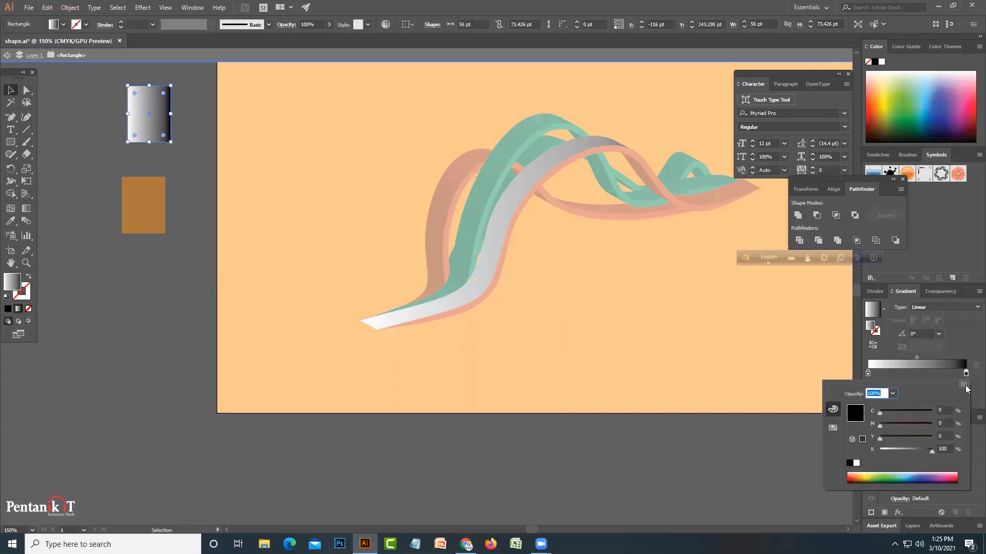
left_click(965, 385)
left_click(930, 398)
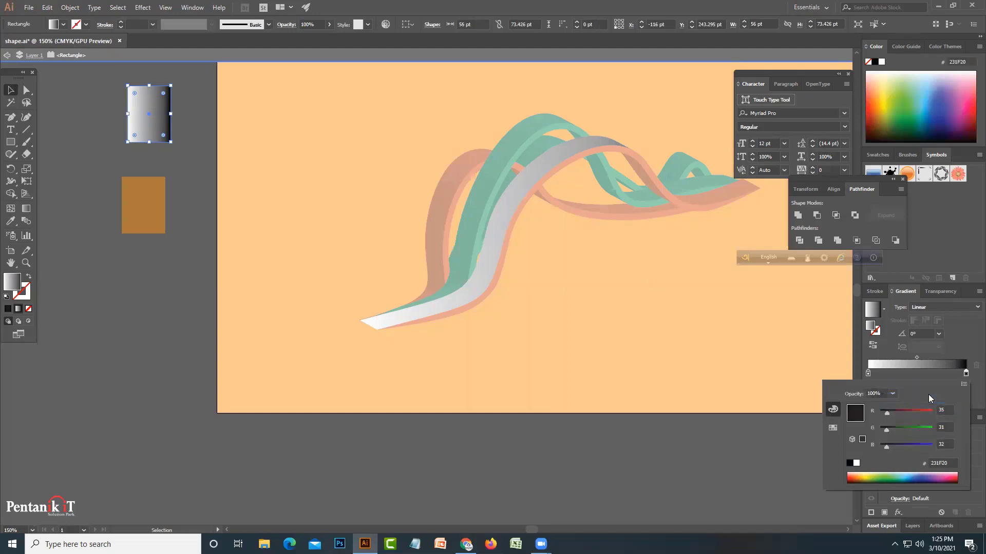
left_click(940, 463)
type("983610")
key("Return")
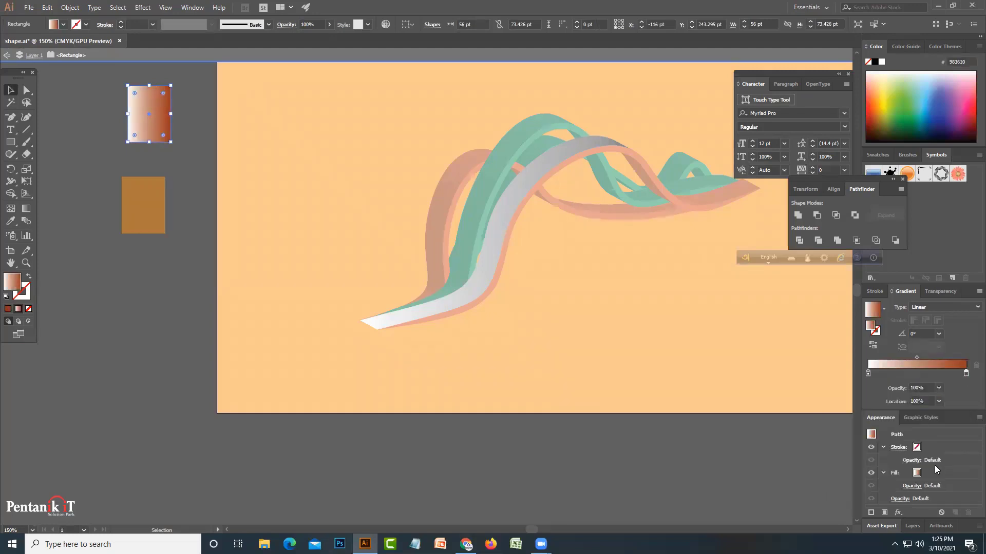
Undo the gradient to restore the rectangle's solid rust fill and exit isolation.
key("ctrl+z")
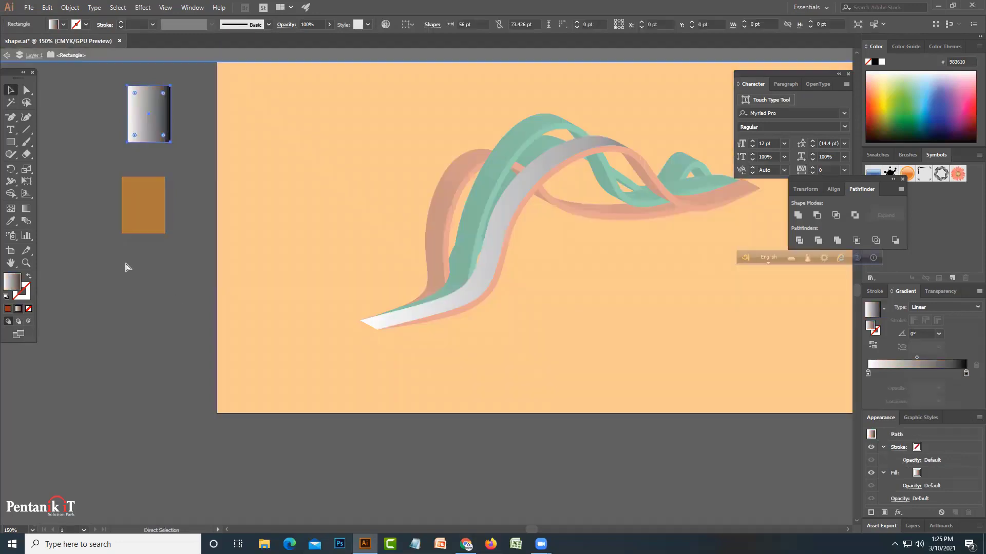
key("ctrl+z")
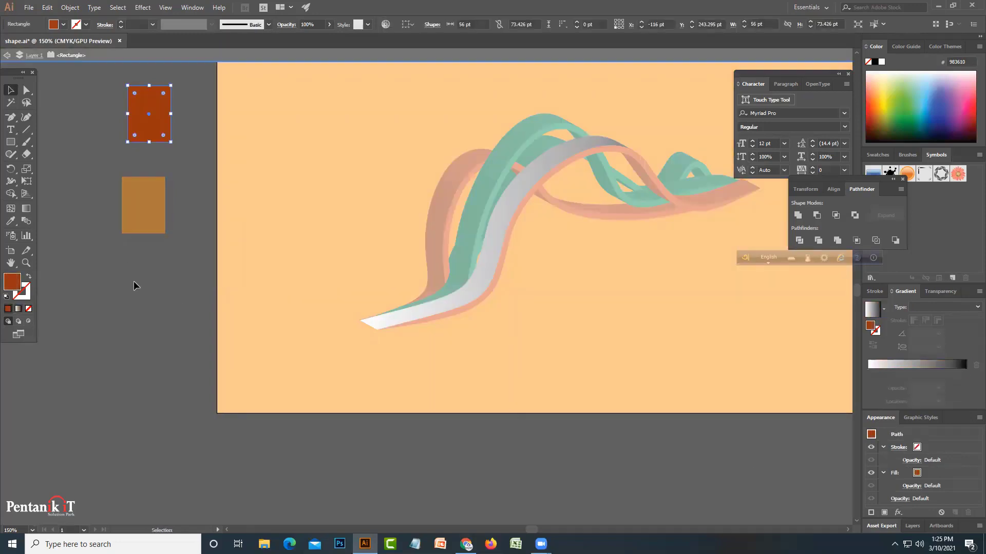
left_click(133, 286)
double_click(203, 285)
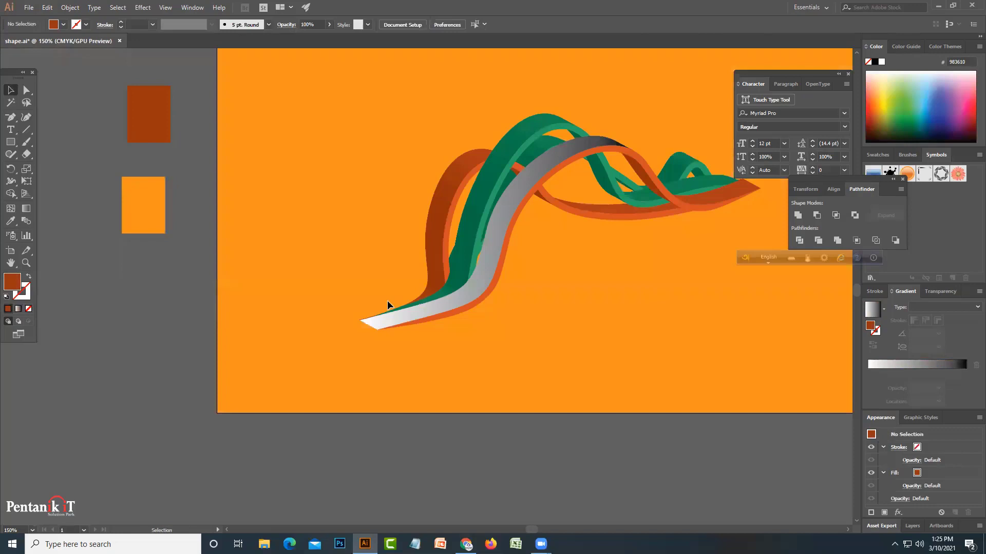
Set the ribbon gradient's dark stop to RGB hex #983618.
left_click(477, 291)
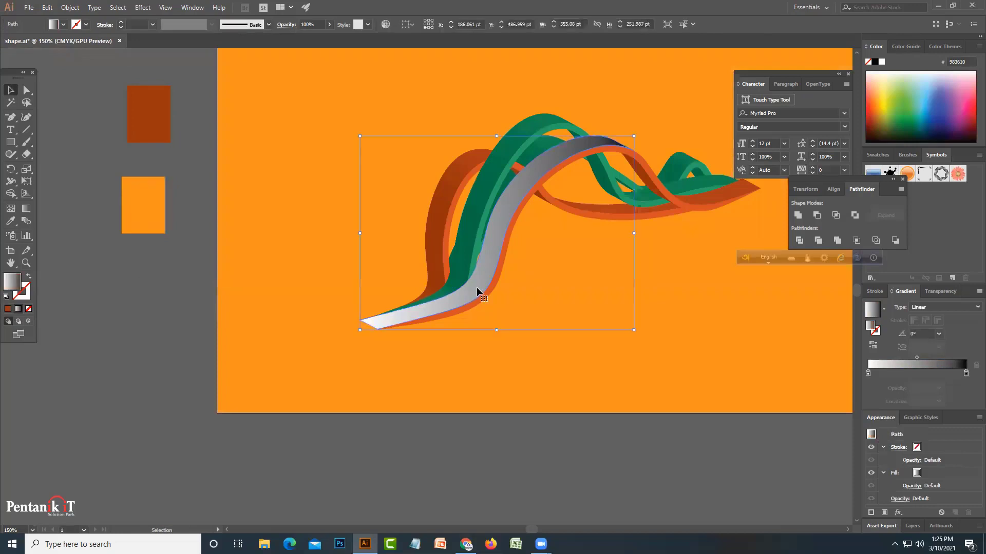
left_click(965, 374)
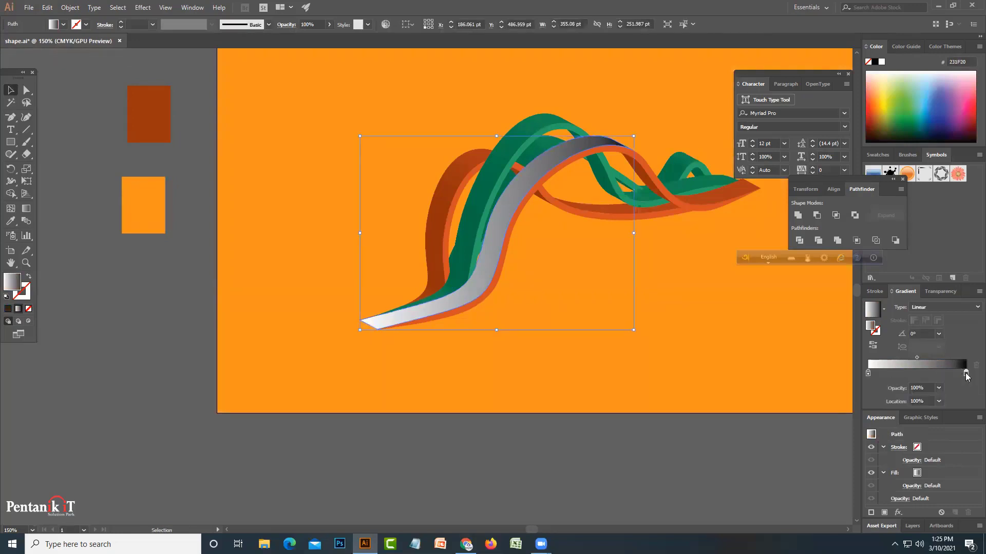
double_click(964, 374)
left_click(964, 385)
left_click(923, 399)
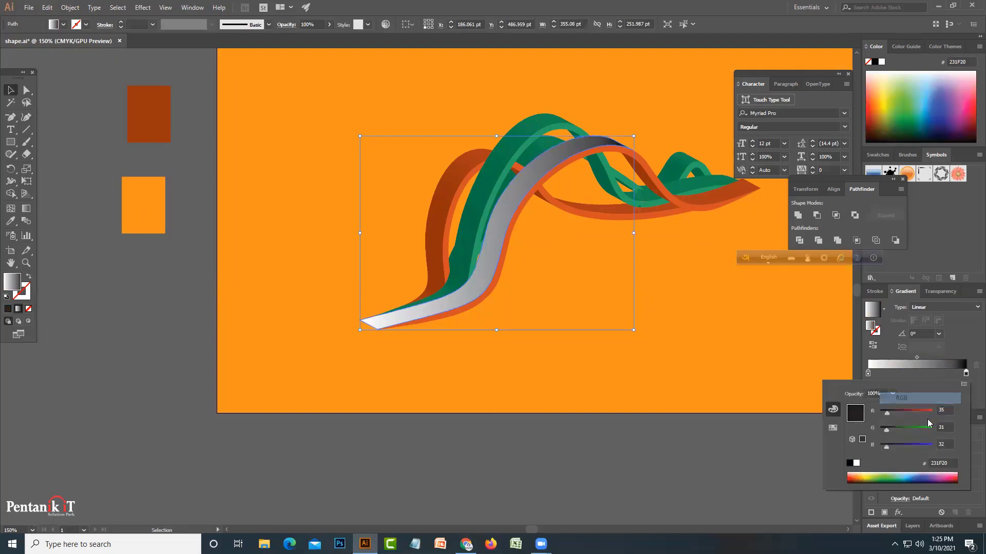
left_click(946, 462)
type("983618")
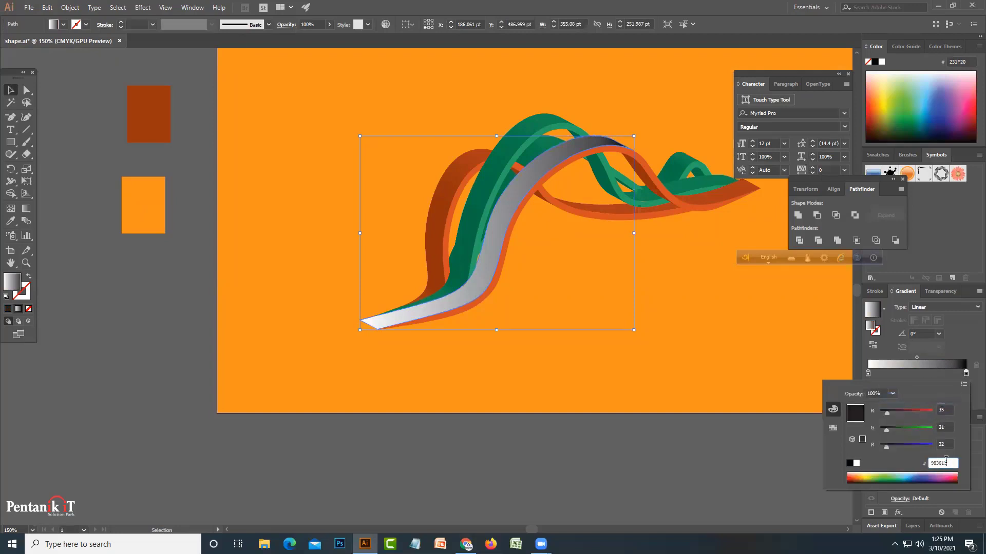
key("Return")
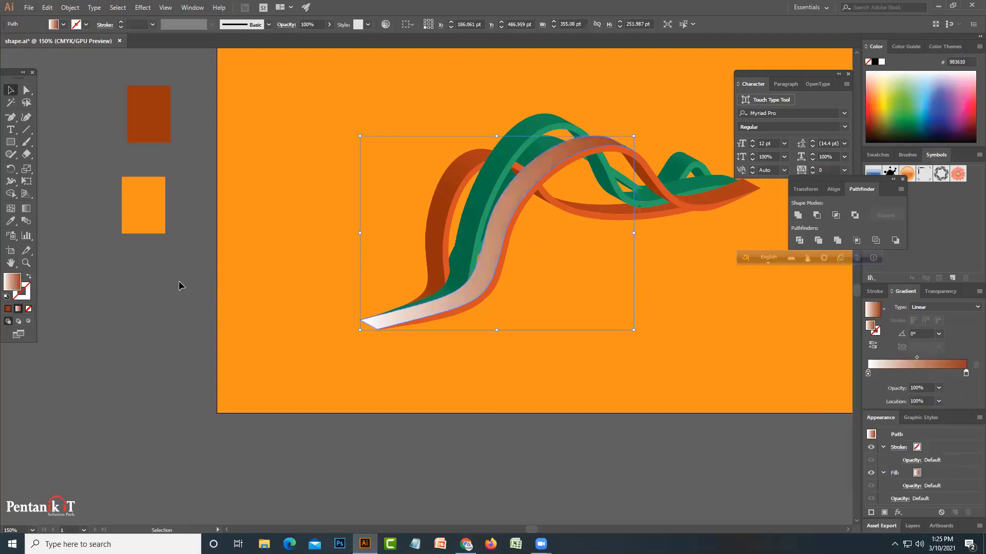
Read the orange sample rectangle's hex code, F7941D, from its colour picker.
left_click(141, 242)
left_click(142, 226)
double_click(12, 282)
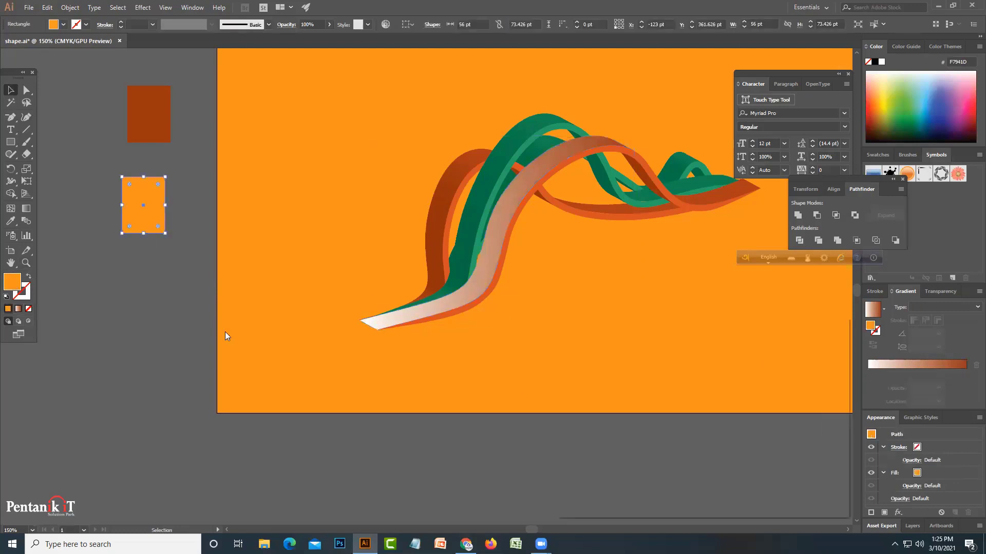
left_click(747, 480)
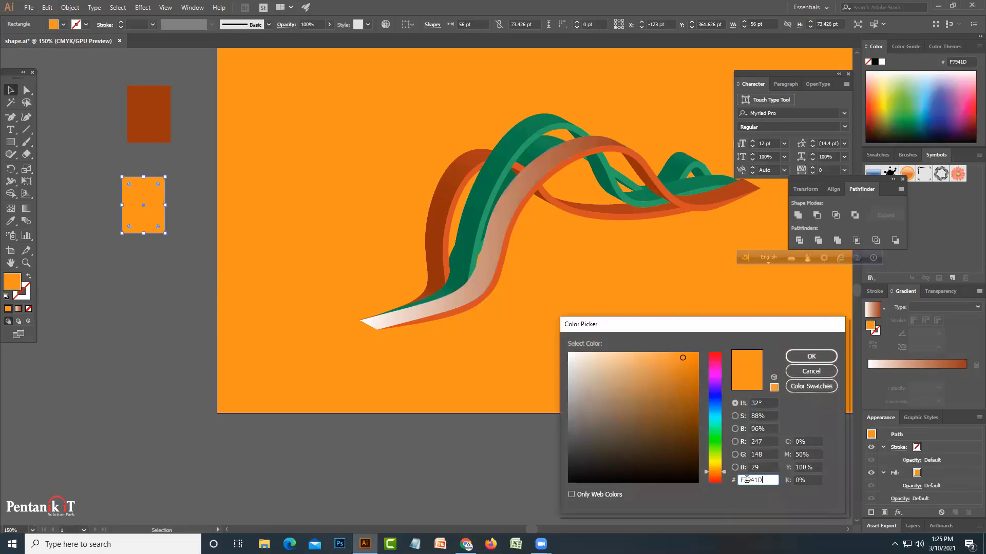
double_click(753, 479)
key("Return")
Set the ribbon gradient's light stop to RGB hex F7941D.
left_click(433, 312)
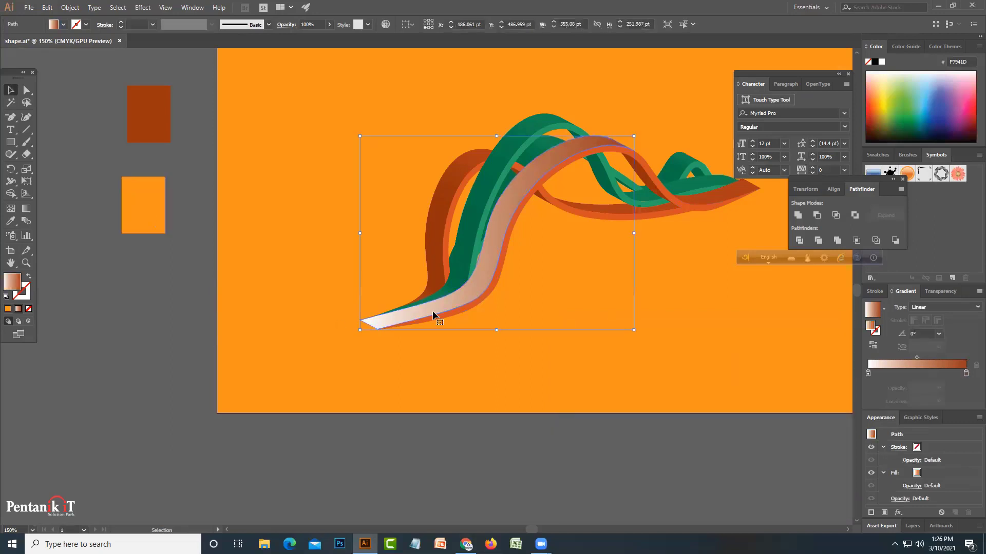
double_click(868, 373)
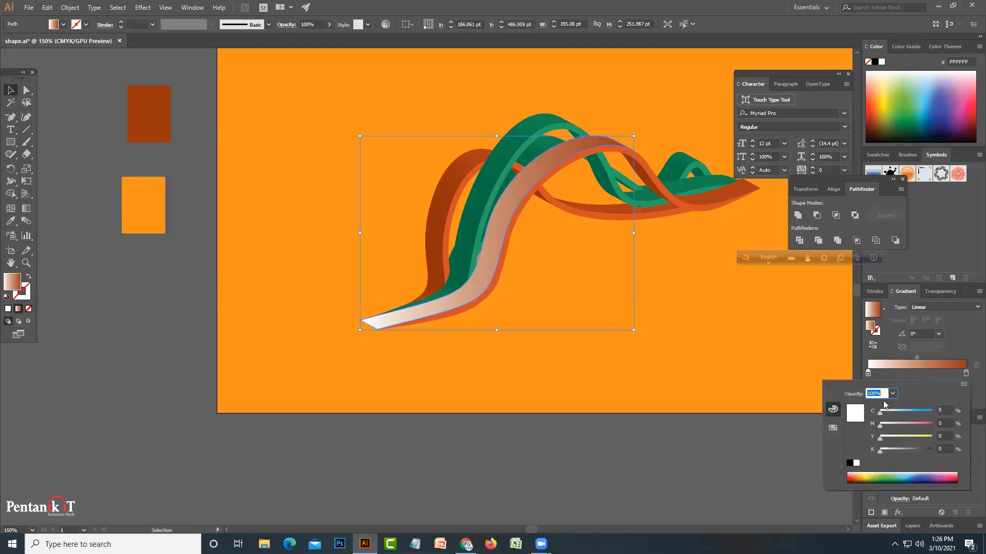
left_click(833, 428)
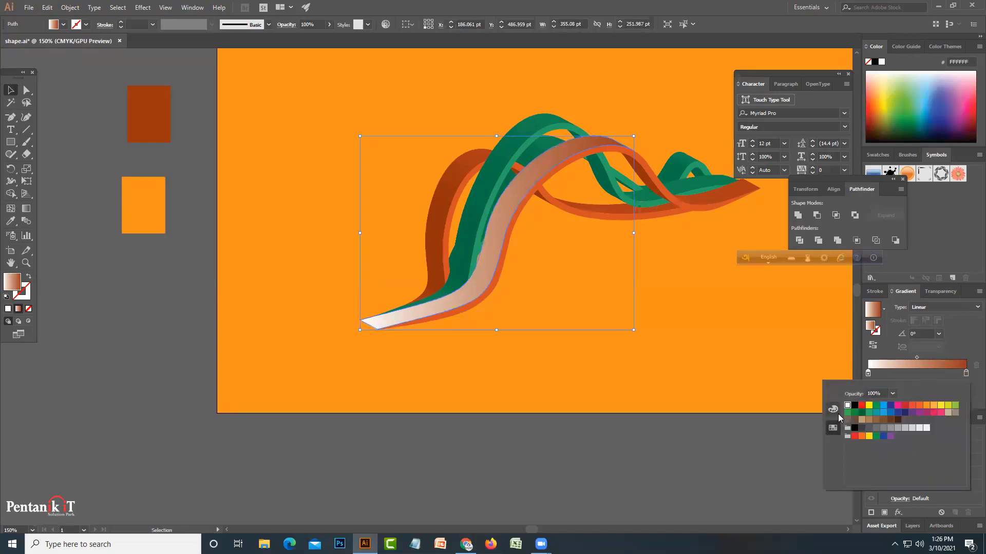
left_click(832, 409)
left_click(965, 384)
left_click(941, 399)
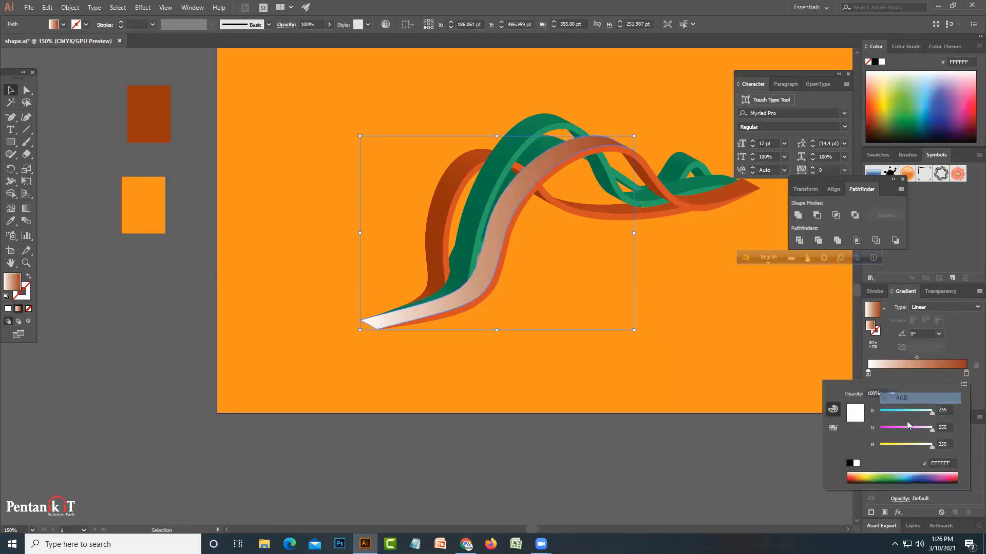
left_click(940, 463)
type("F7941D")
key("Return")
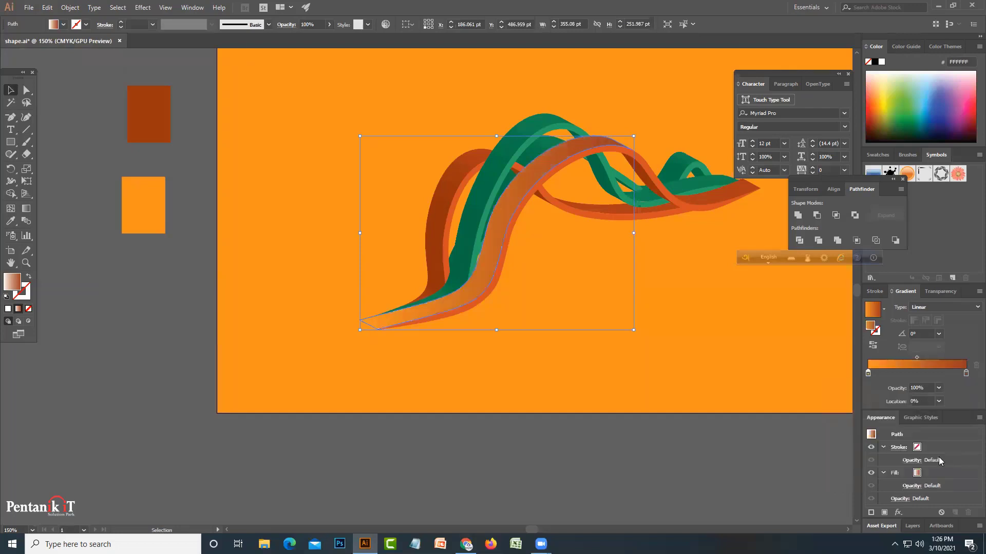
left_click(681, 454)
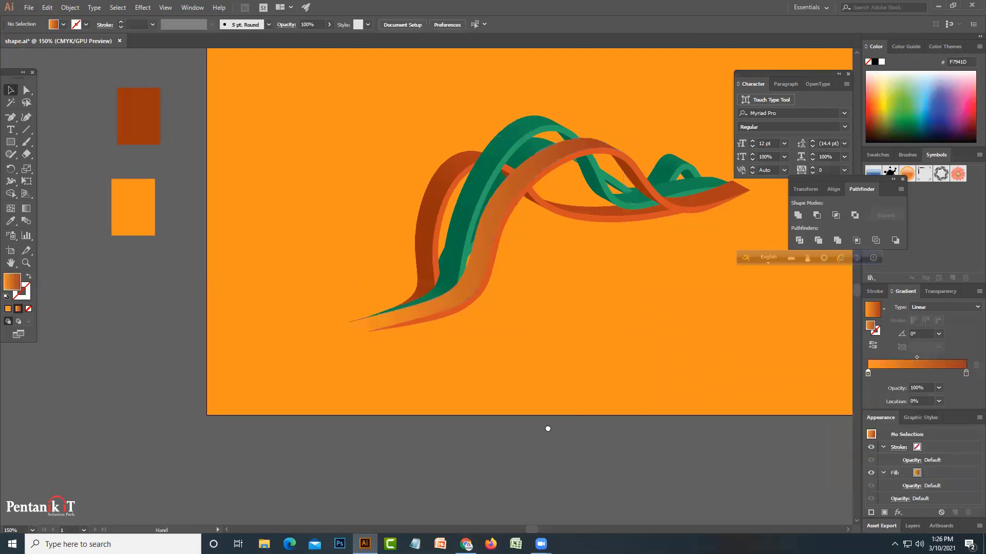
scroll(547, 427, "up", 2)
scroll(462, 369, "right", 3)
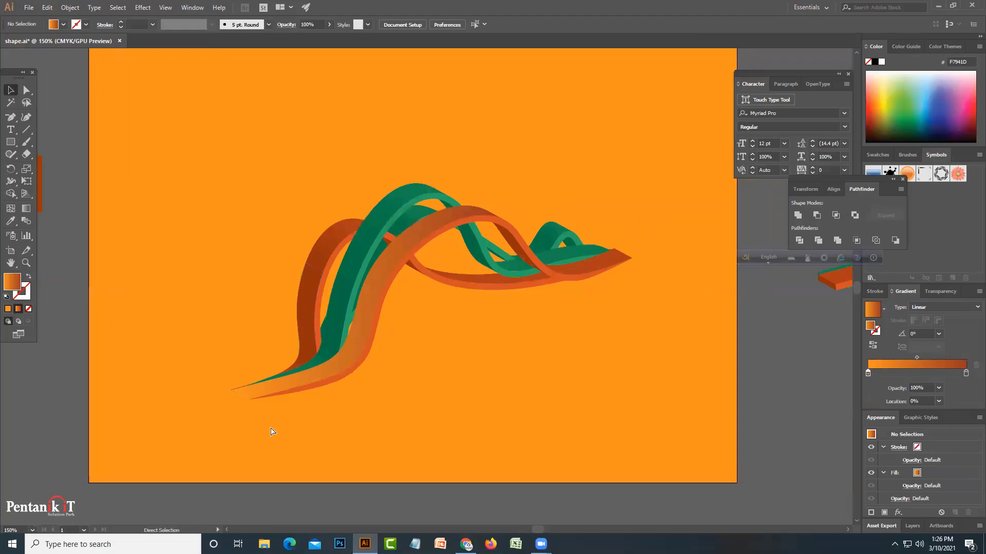
scroll(270, 427, "up", 1)
scroll(270, 427, "up", 1)
scroll(270, 426, "up", 1)
Delete the thin blue sliver inside the nested ribbon tip group.
left_click_drag(270, 426, 636, 272)
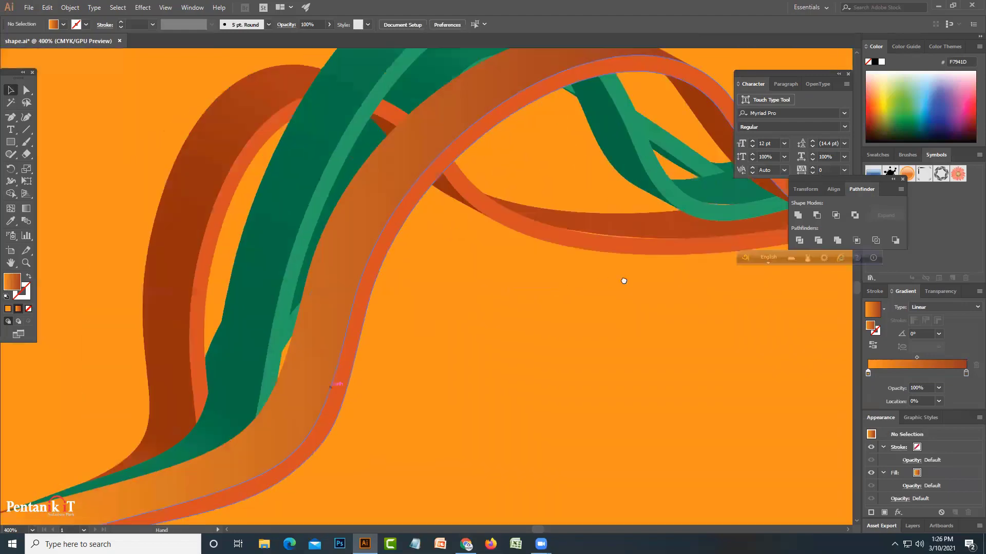
left_click(304, 406)
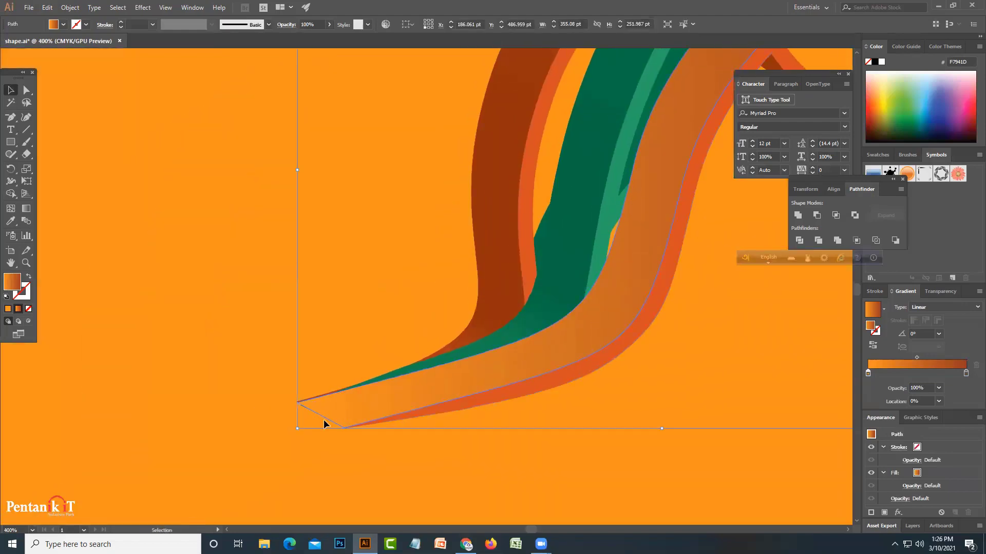
scroll(323, 420, "up", 3)
mouse_move(485, 175)
left_mouse_down()
mouse_move(308, 382)
mouse_move(312, 361)
left_mouse_up()
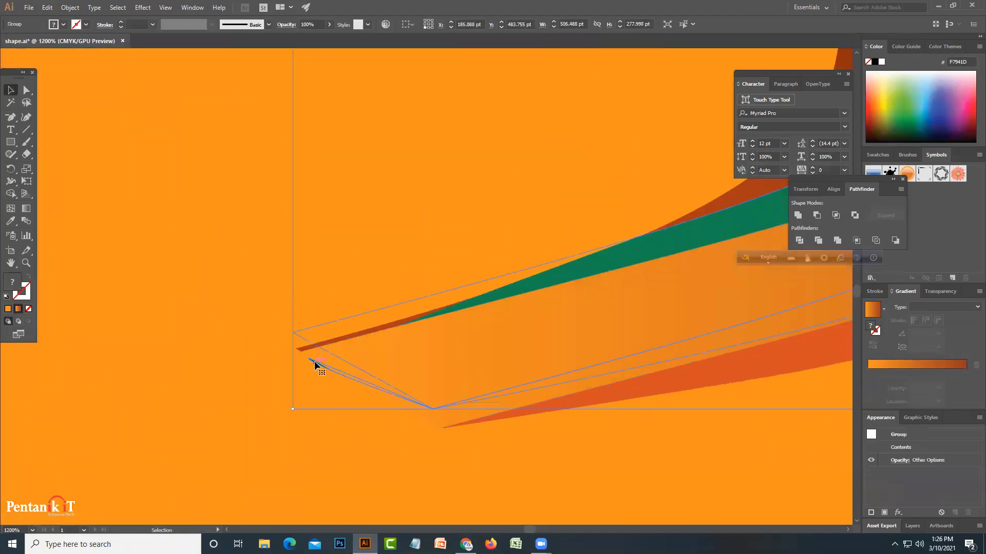
left_click_drag(464, 354, 344, 380)
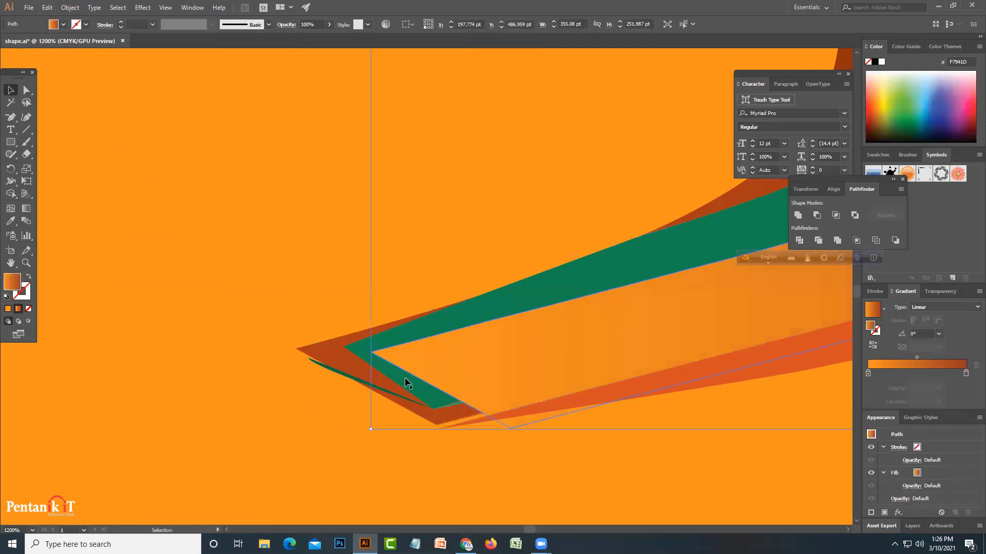
left_click(344, 380)
double_click(344, 376)
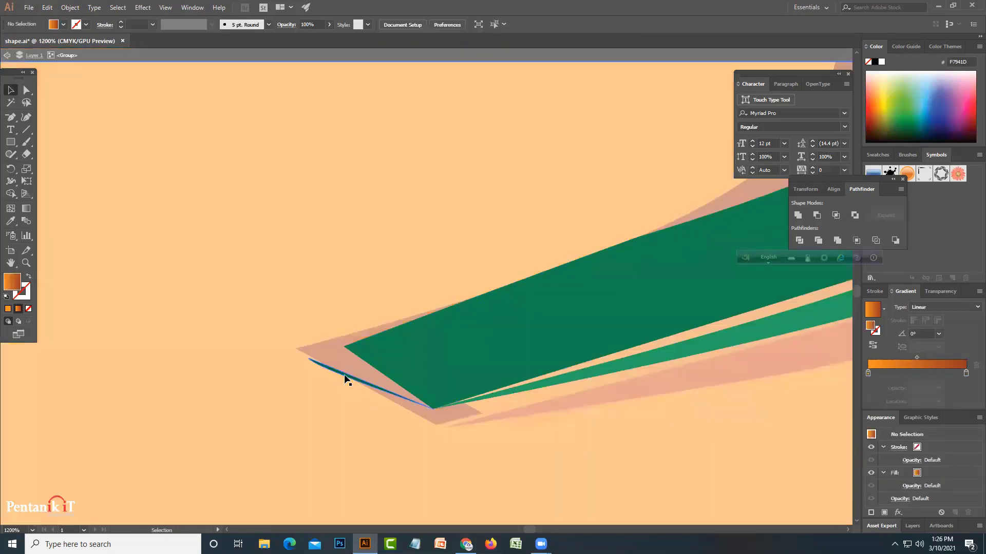
double_click(340, 374)
left_click(337, 373)
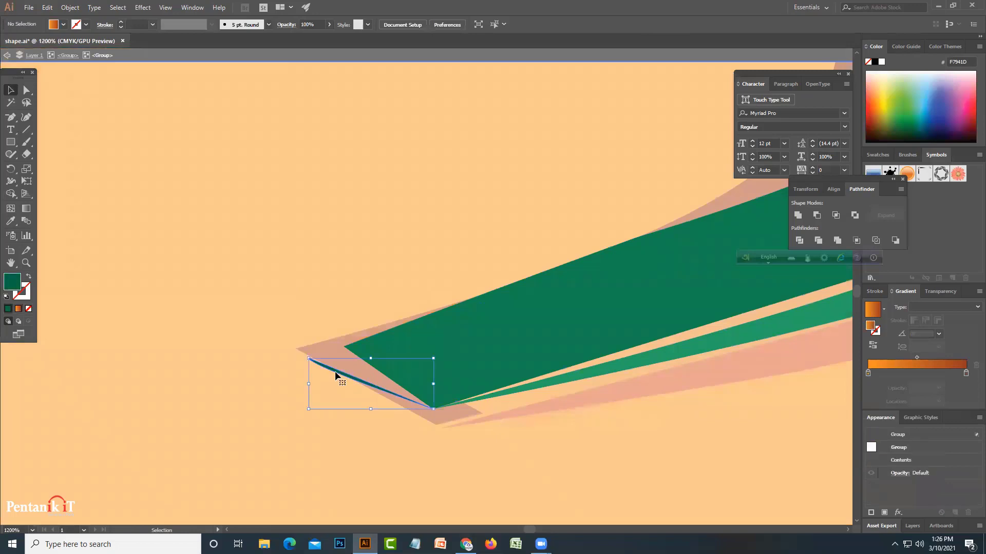
key("Delete")
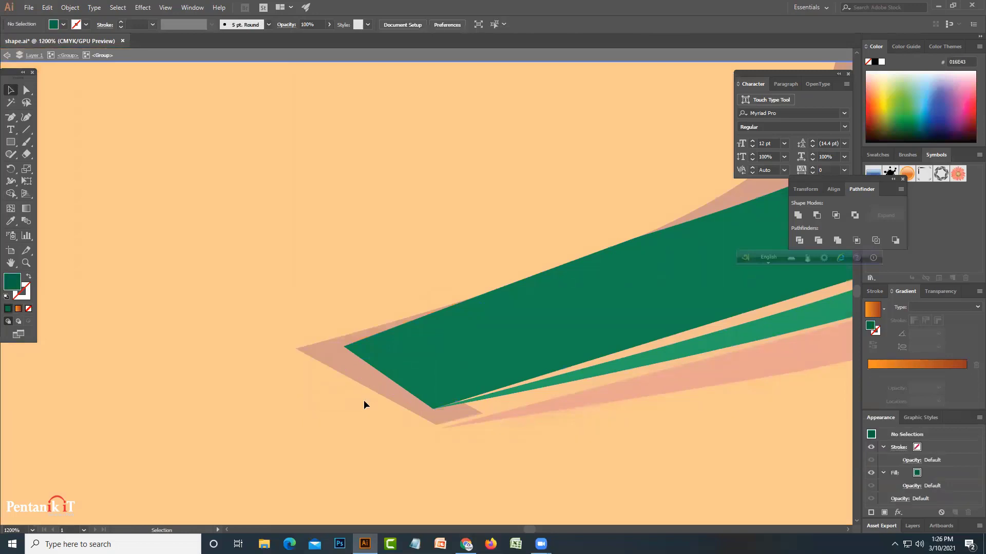
double_click(342, 414)
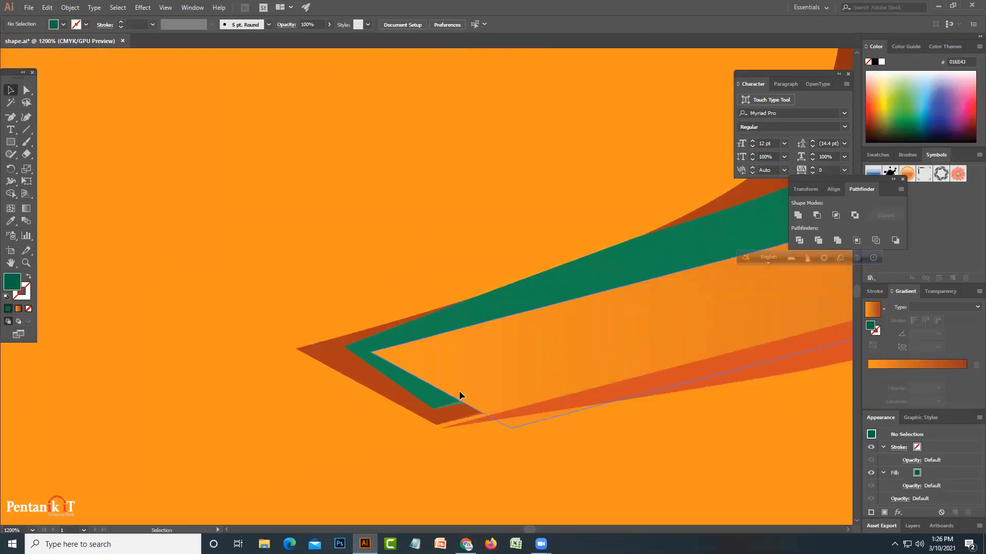
Nudge the isolated orange gradient face slightly right and down, then exit isolation.
double_click(475, 386)
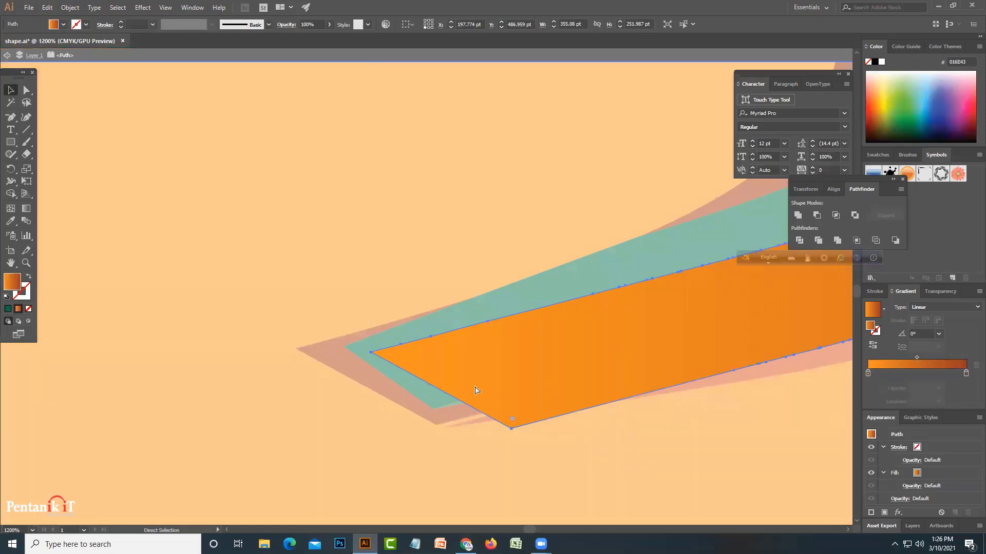
key("ctrl+0")
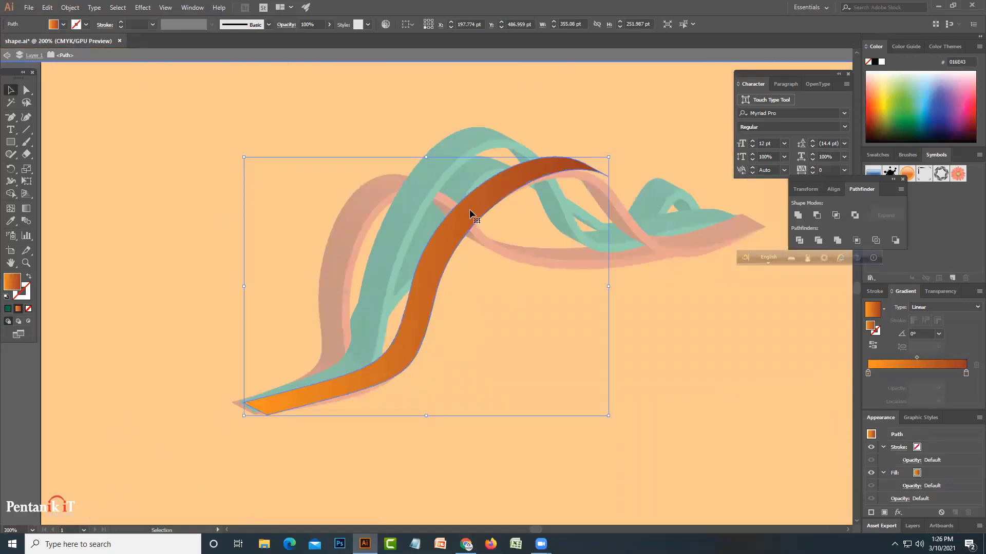
left_click_drag(473, 210, 466, 206)
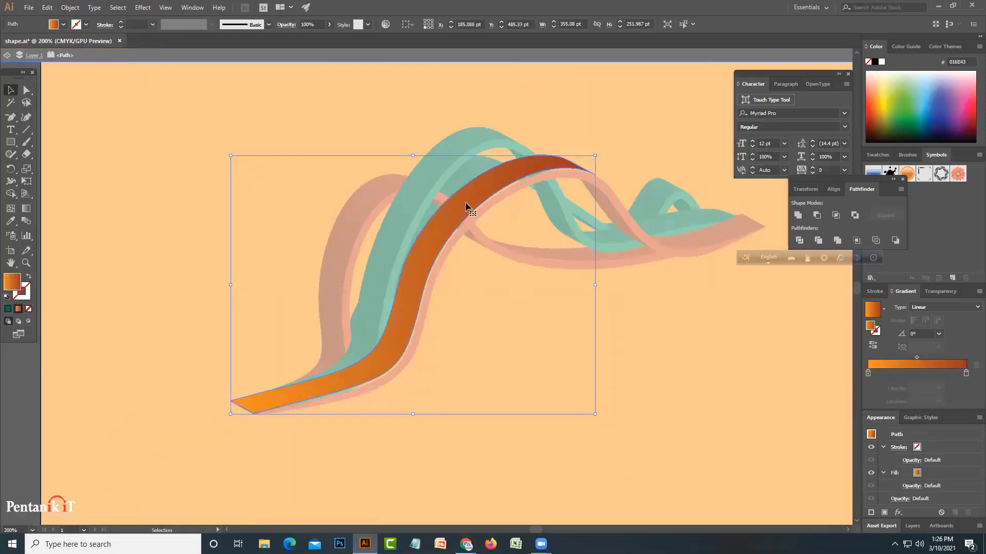
key("Right")
key("Right")
key("Down")
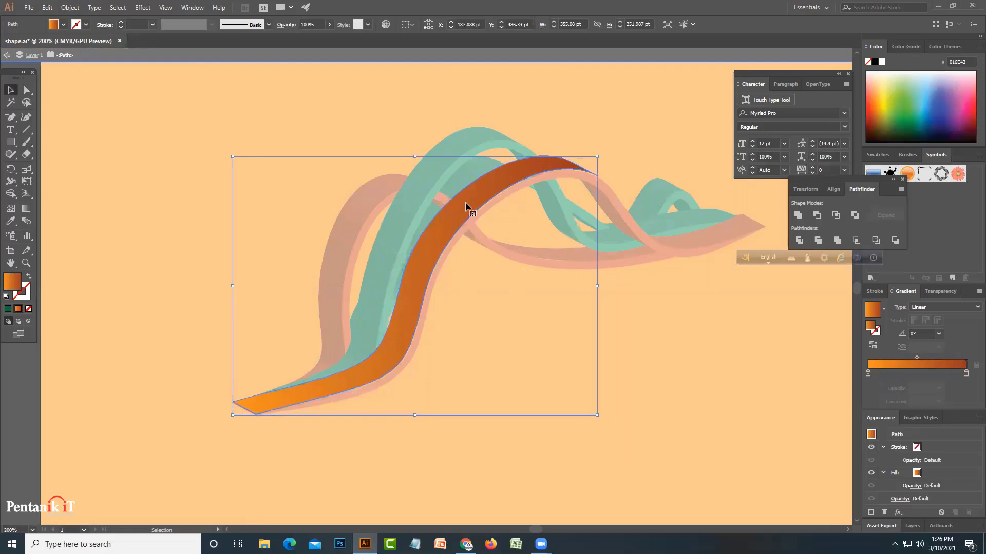
key("Down")
double_click(528, 319)
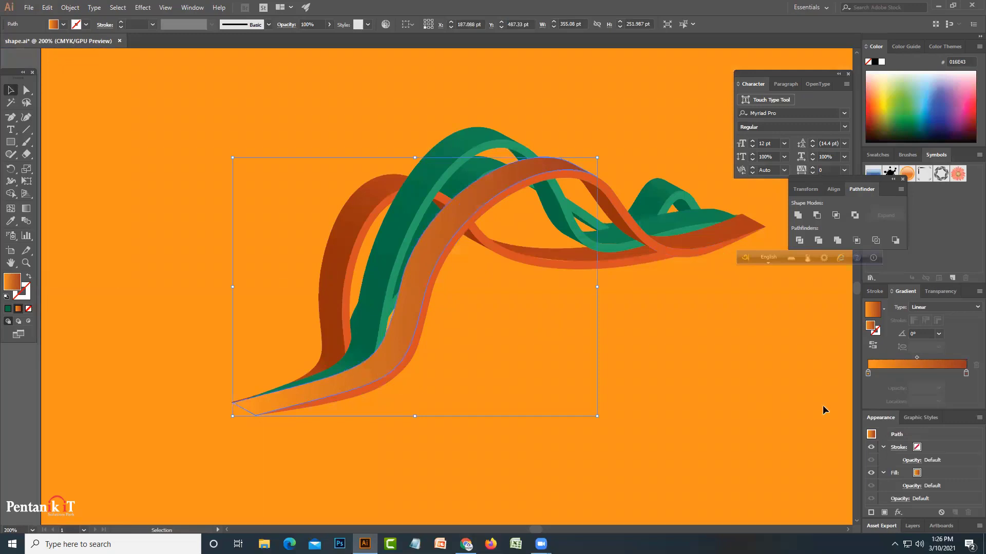
Try a -60° gradient angle on the ribbon, then reset it to 0°.
left_click(939, 334)
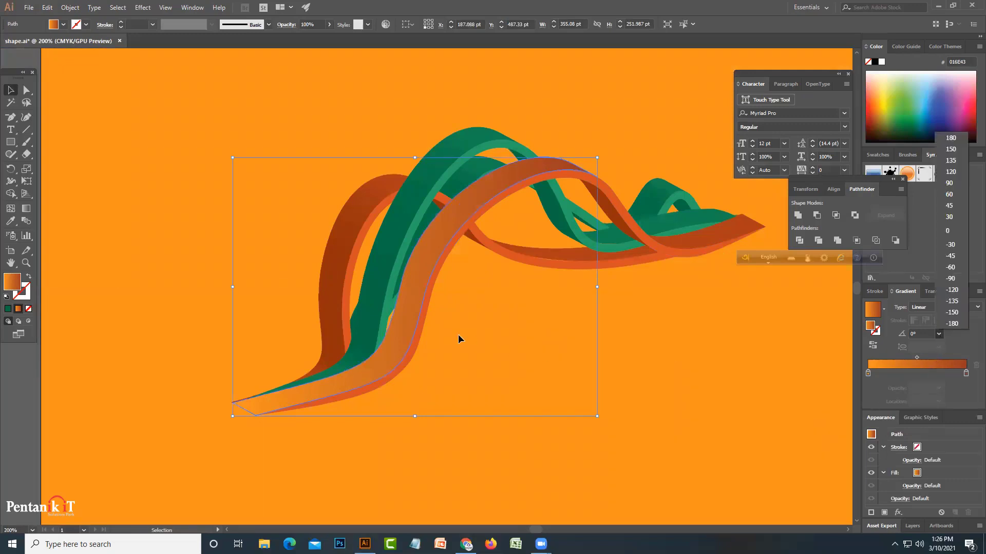
left_click(954, 267)
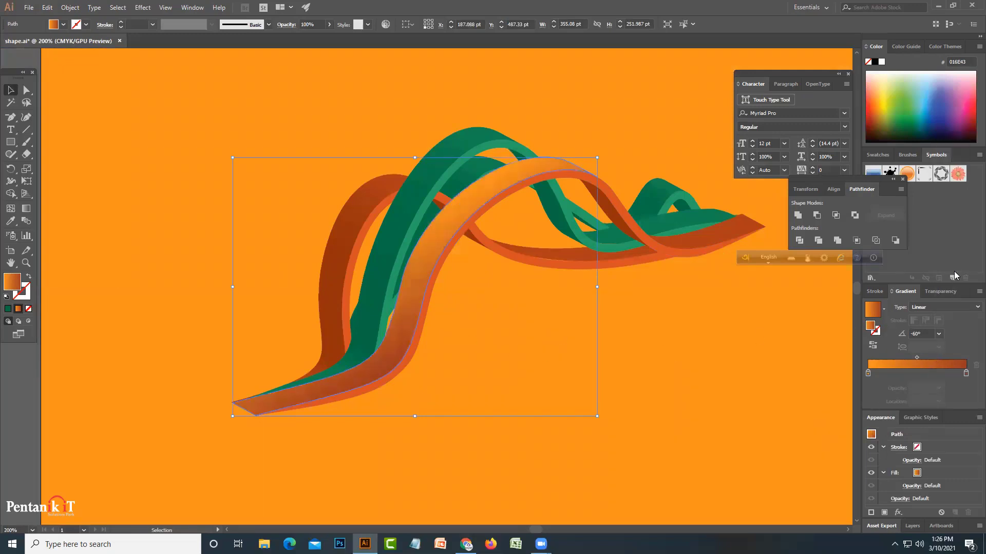
left_click(939, 334)
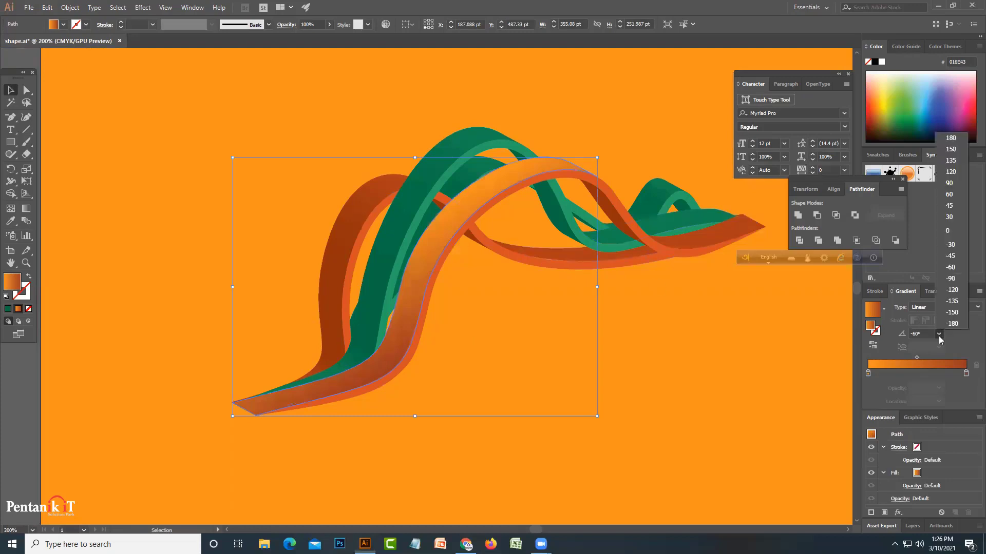
left_click(951, 231)
left_click(661, 416)
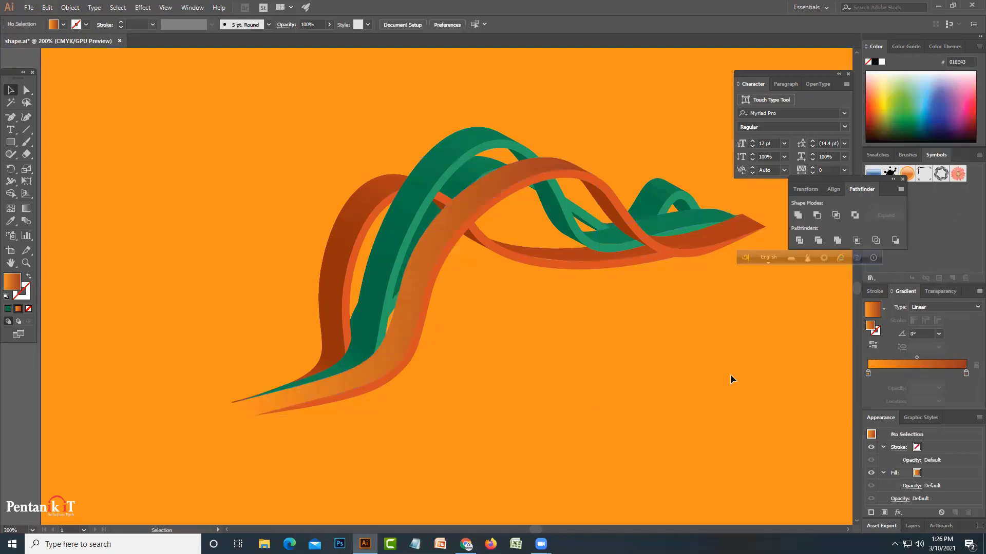
left_click_drag(730, 374, 584, 422)
left_click_drag(460, 434, 515, 432)
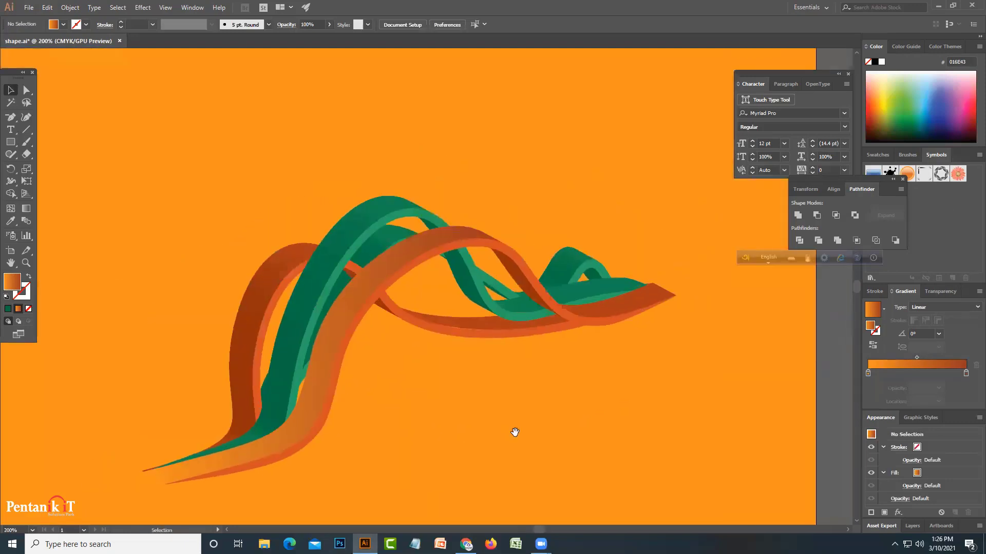
Select the left back ribbon pieces inside the group and Unite them in Pathfinder.
left_click(249, 350)
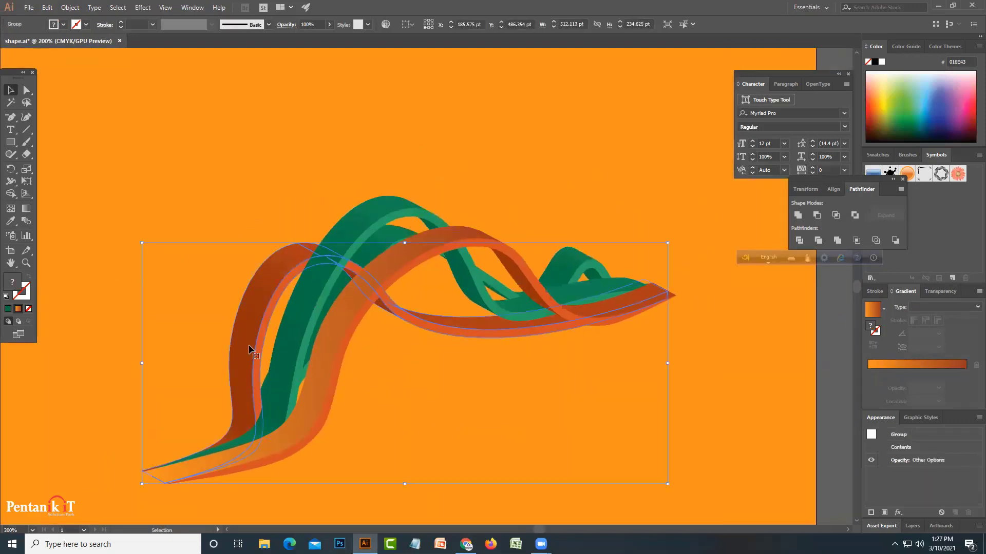
double_click(247, 334)
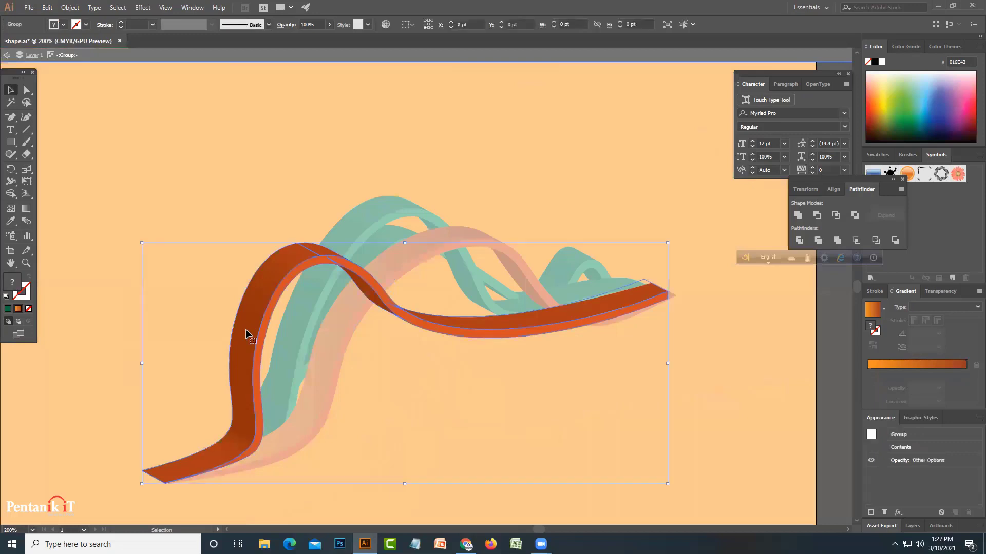
left_click(247, 334)
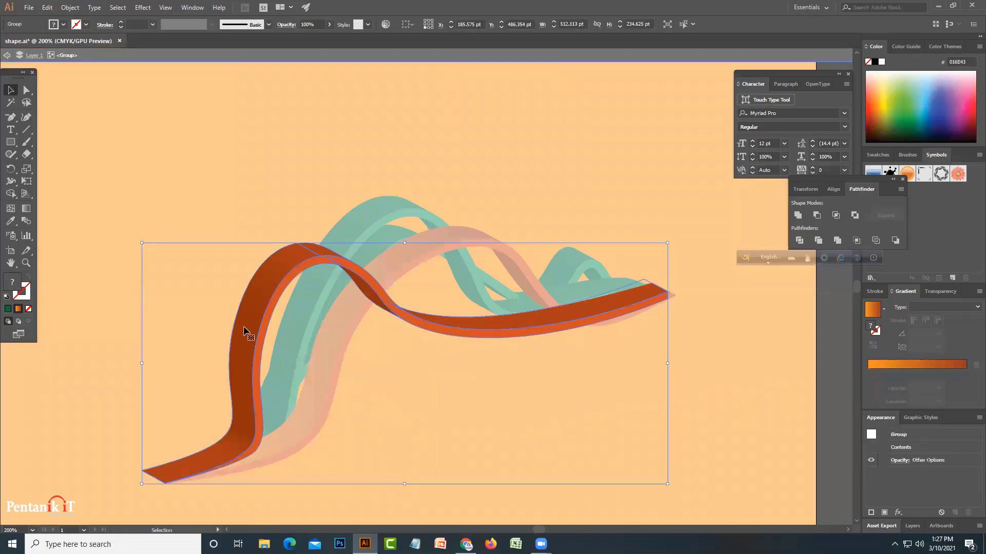
left_click(319, 256, "shift")
left_click(295, 264)
key("a")
left_click(324, 250)
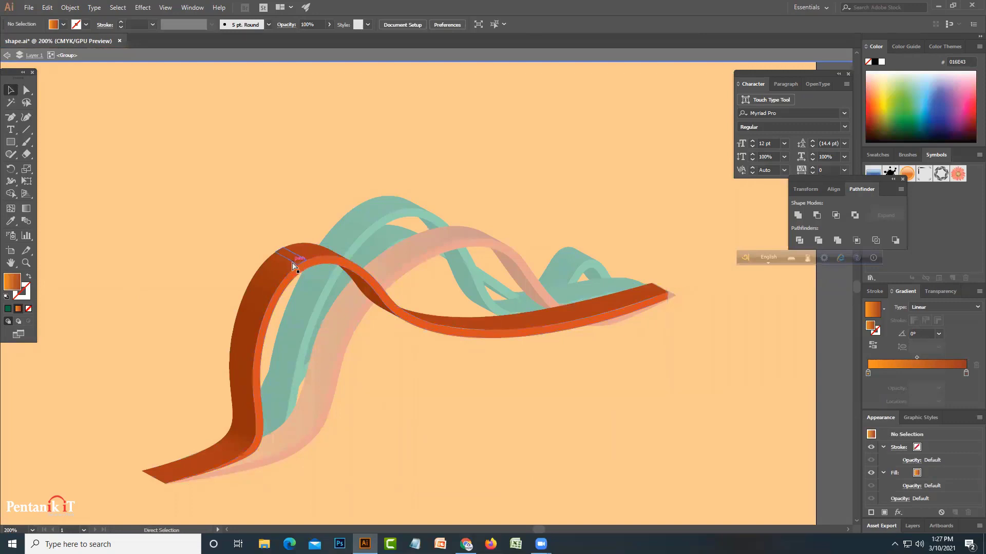
key("v")
left_click(263, 312)
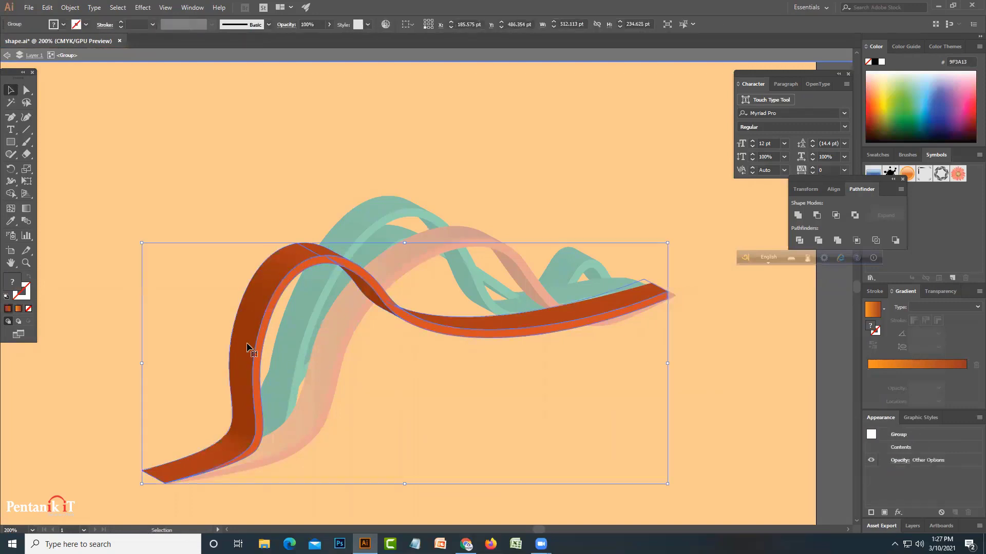
double_click(252, 320)
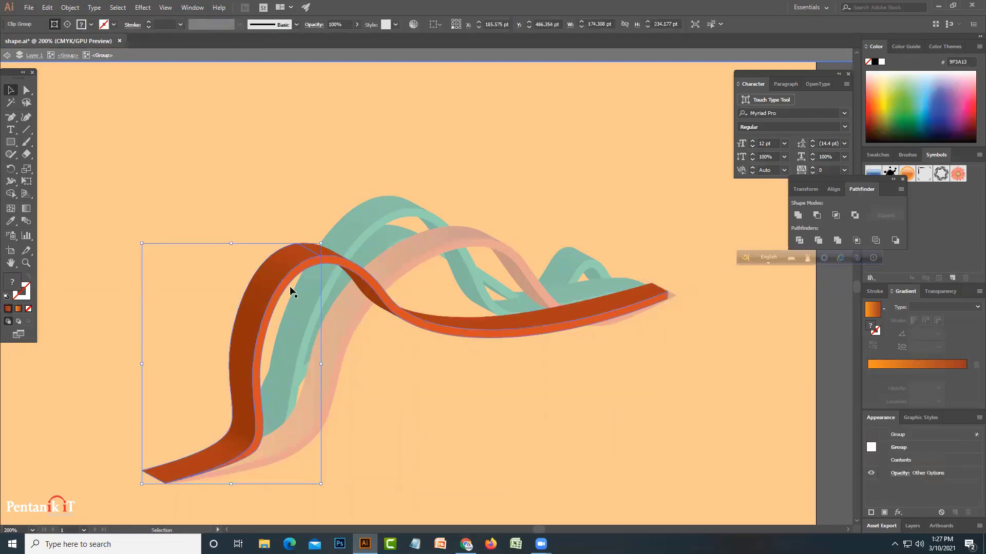
left_click(327, 256)
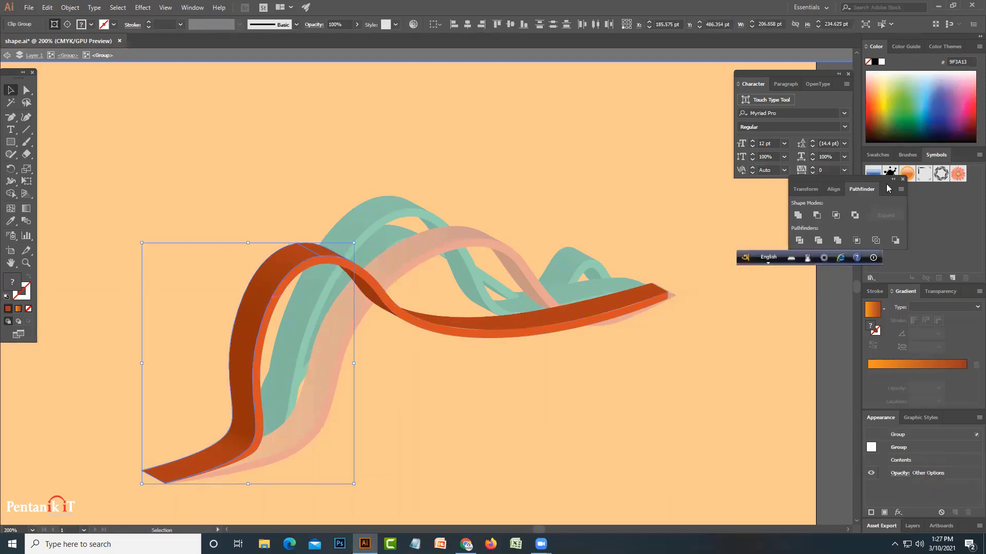
left_click(802, 214)
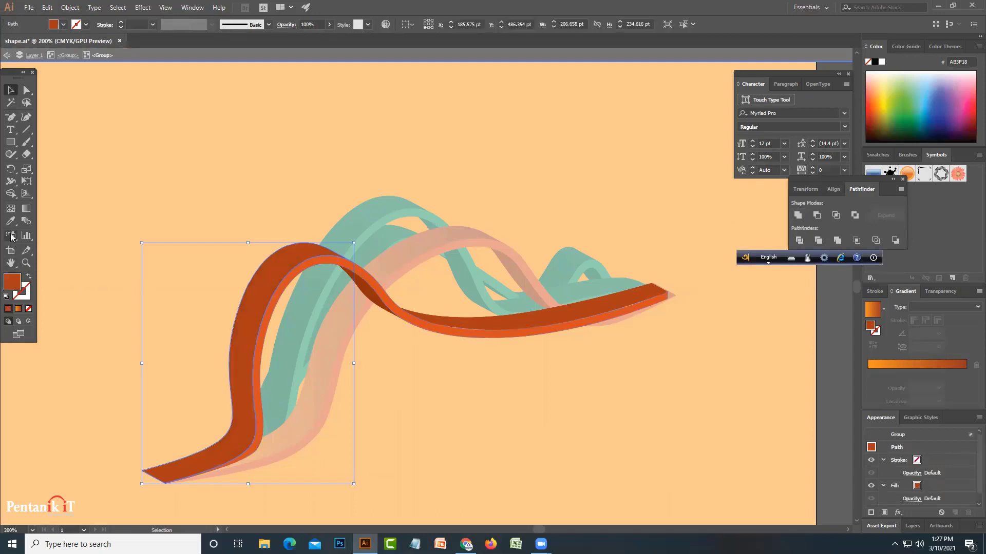
Eyedropper the orange gradient onto the merged ribbon and exit isolation.
key("i")
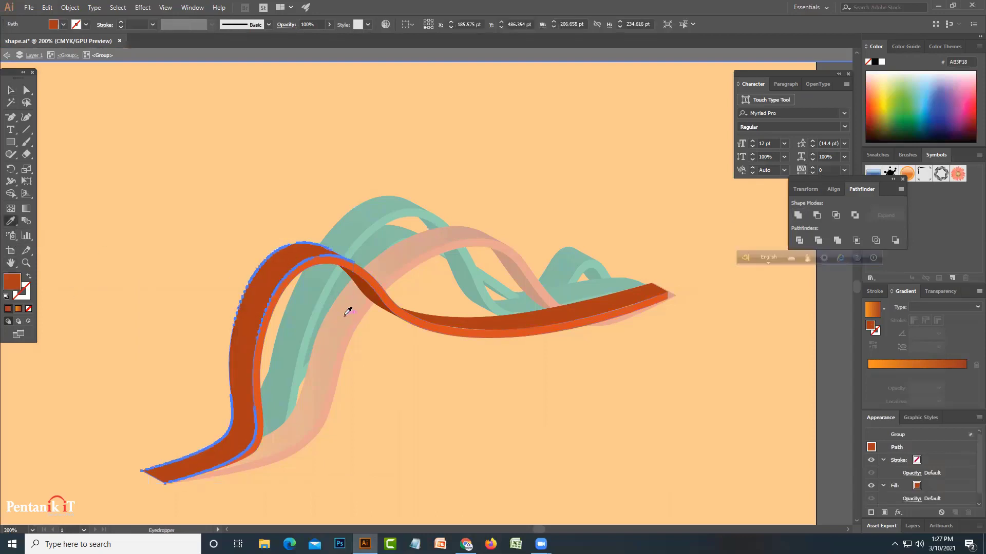
left_click(345, 314)
left_click(11, 90)
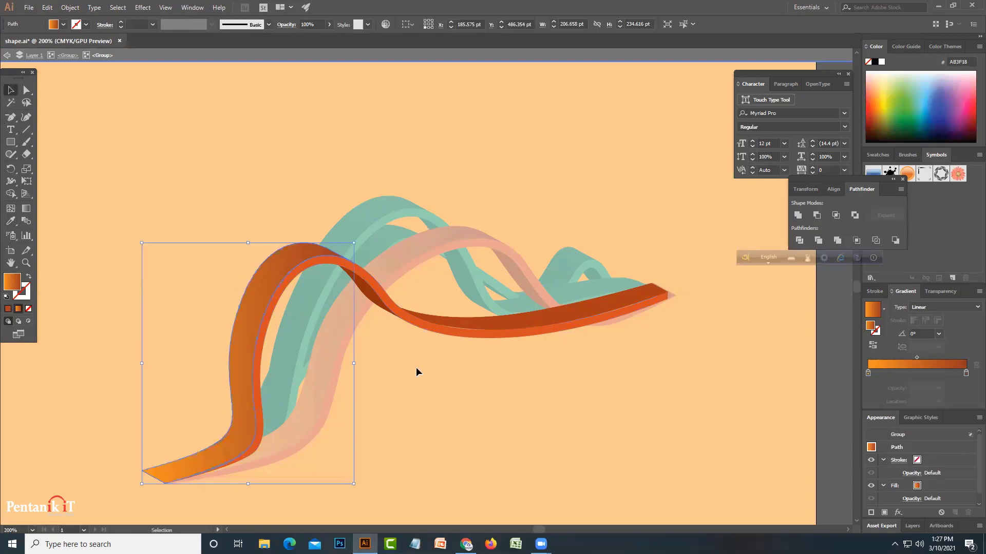
double_click(465, 393)
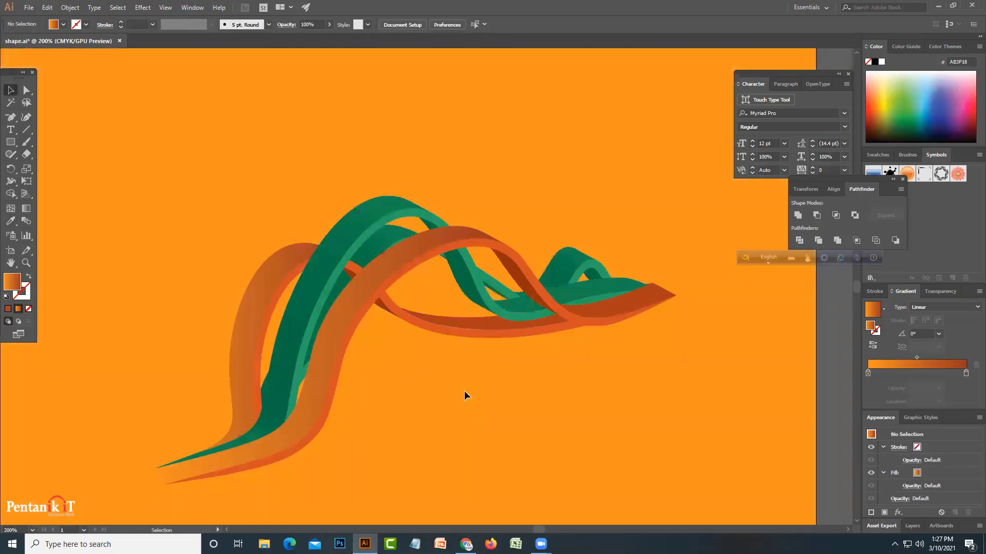
Isolate the ribbon tip and copy the orange gradient onto the tip piece with the Eyedropper.
mouse_move(594, 357)
left_mouse_down()
mouse_move(433, 388)
mouse_move(370, 426)
left_mouse_up()
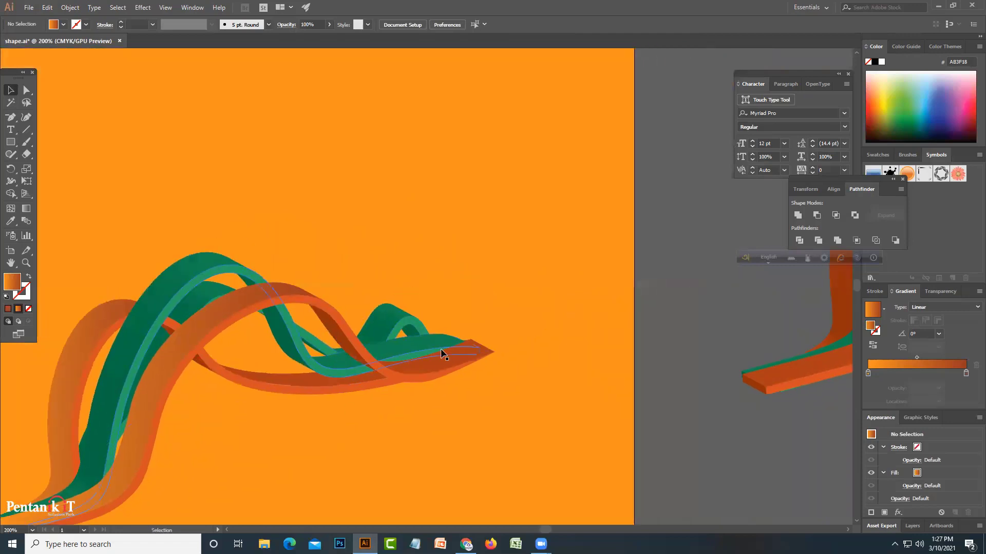
left_click(444, 364)
double_click(445, 365)
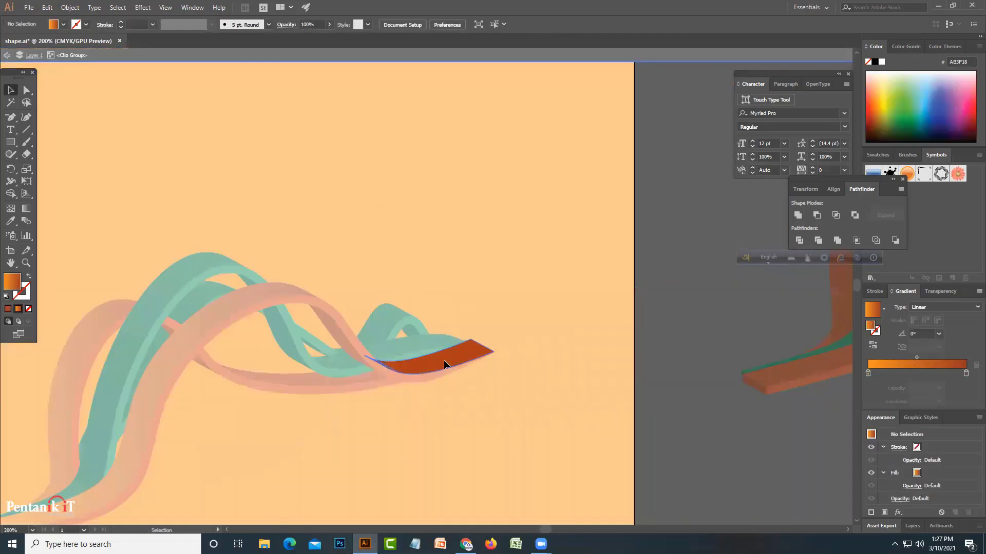
left_click(10, 222)
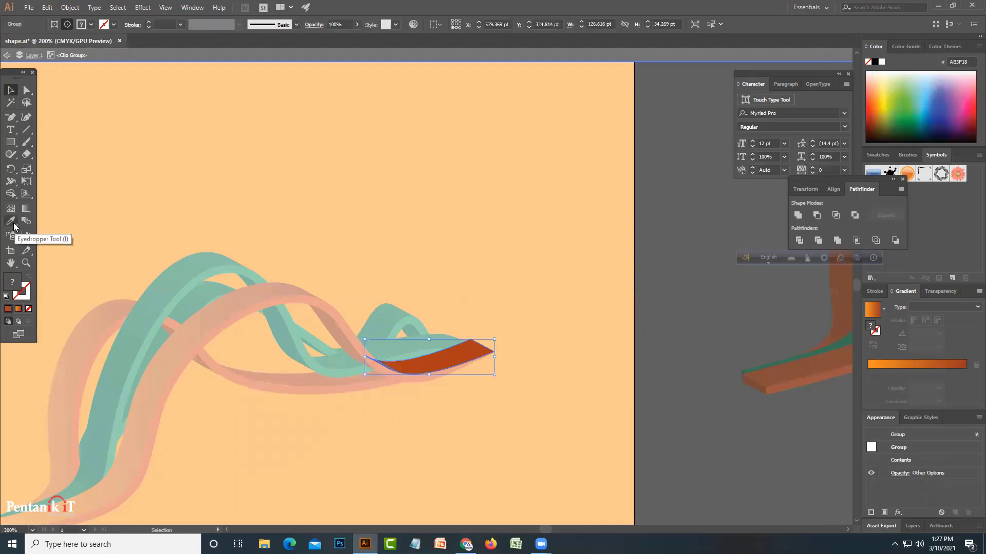
left_click(223, 307)
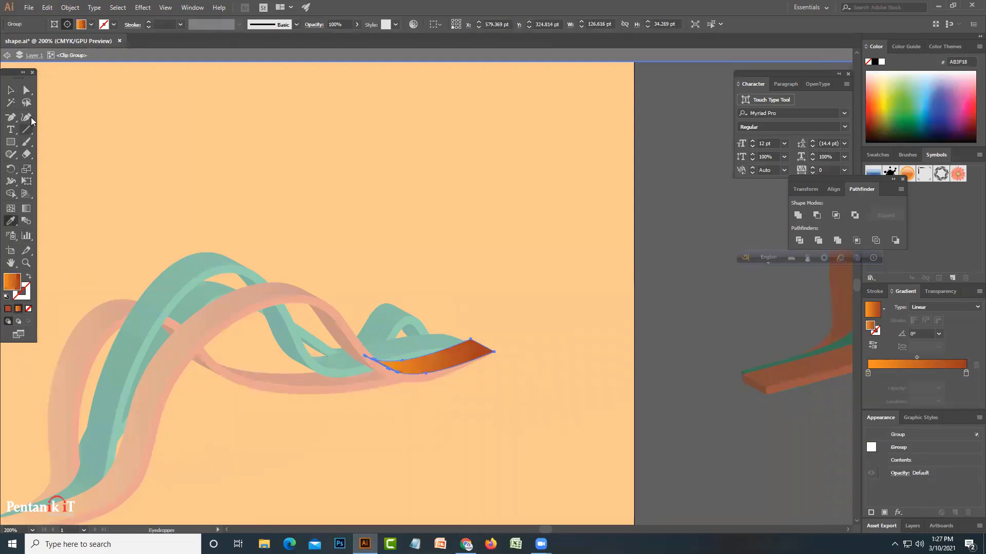
left_click(11, 90)
double_click(534, 201)
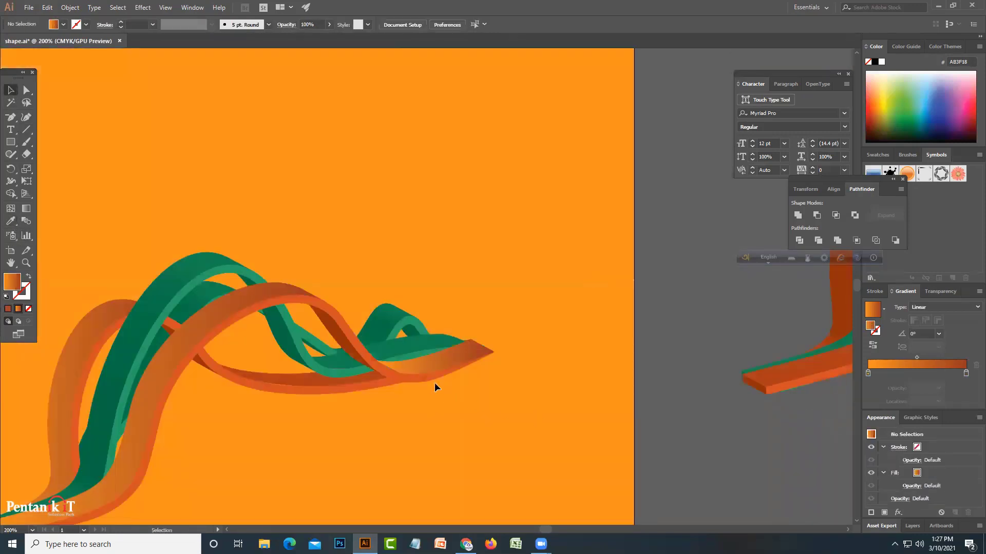
Re-isolate the orange tip piece and set its gradient angle to 45°.
left_click(370, 375)
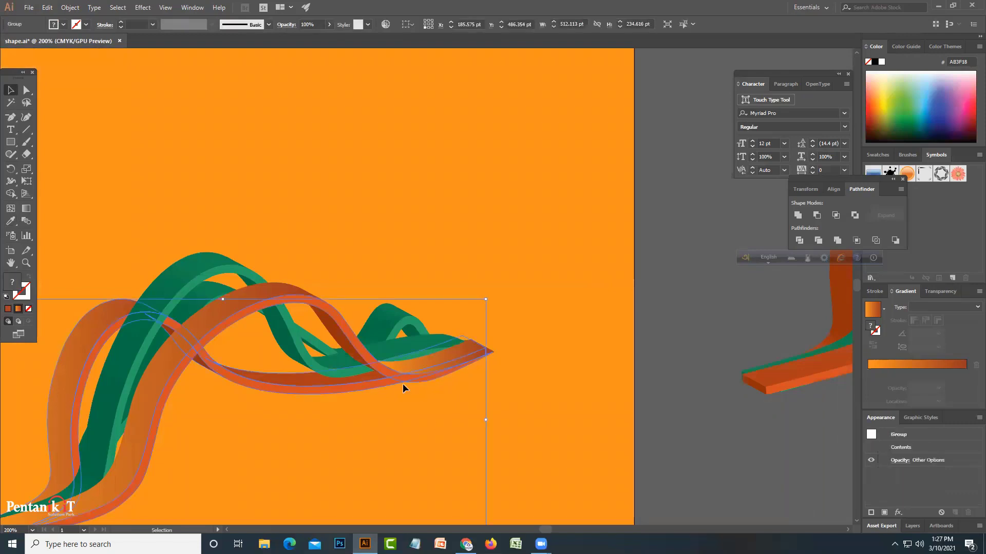
left_click(485, 359)
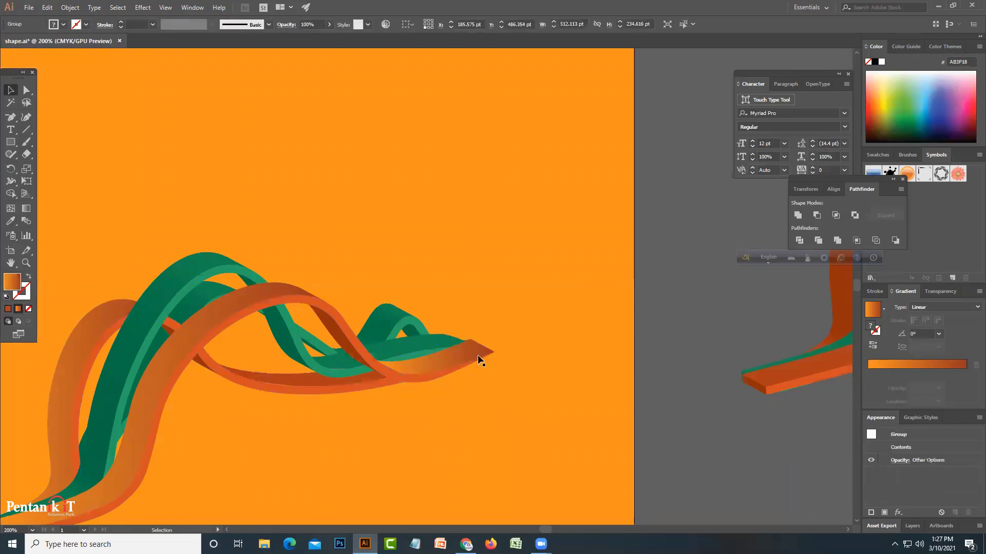
double_click(445, 352)
left_click(445, 353)
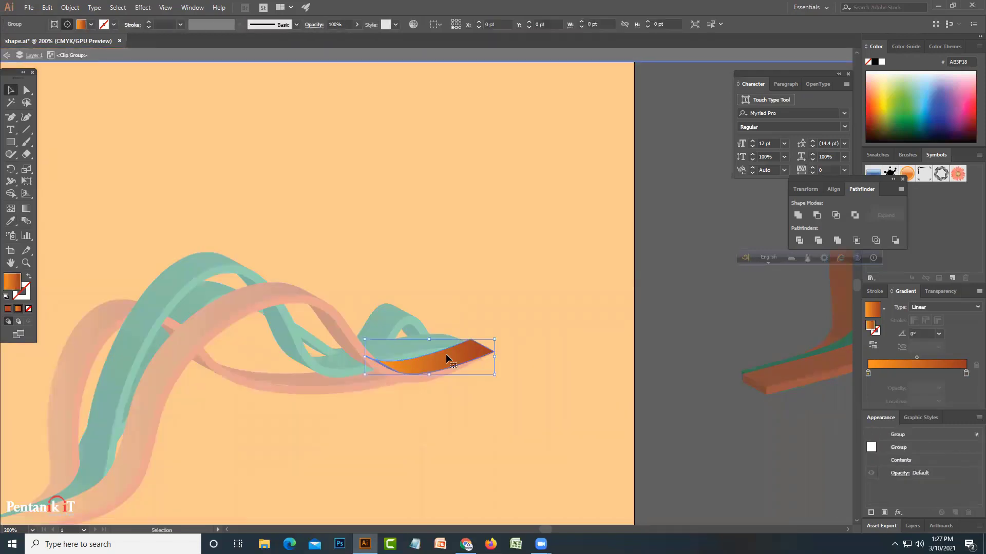
left_click(926, 333)
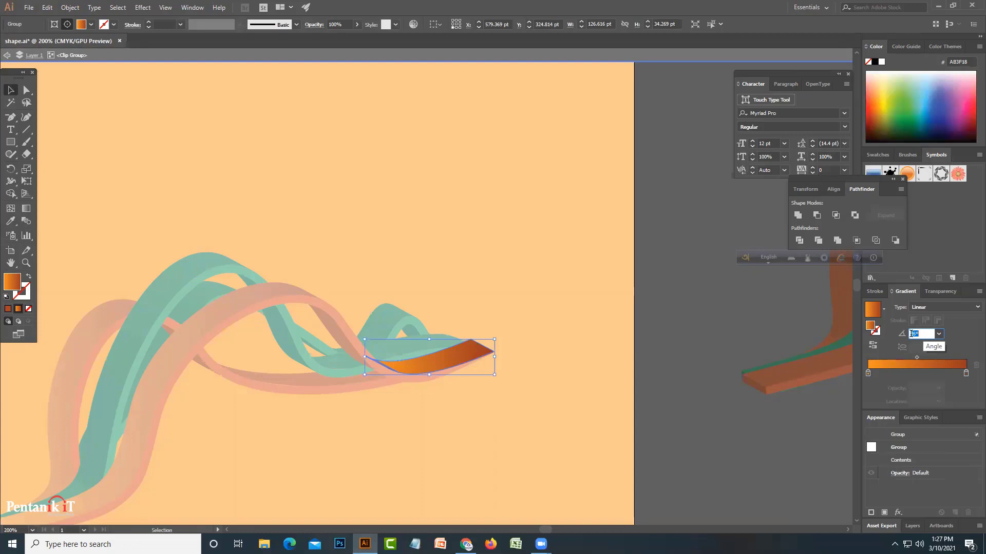
key("Return")
left_click(939, 334)
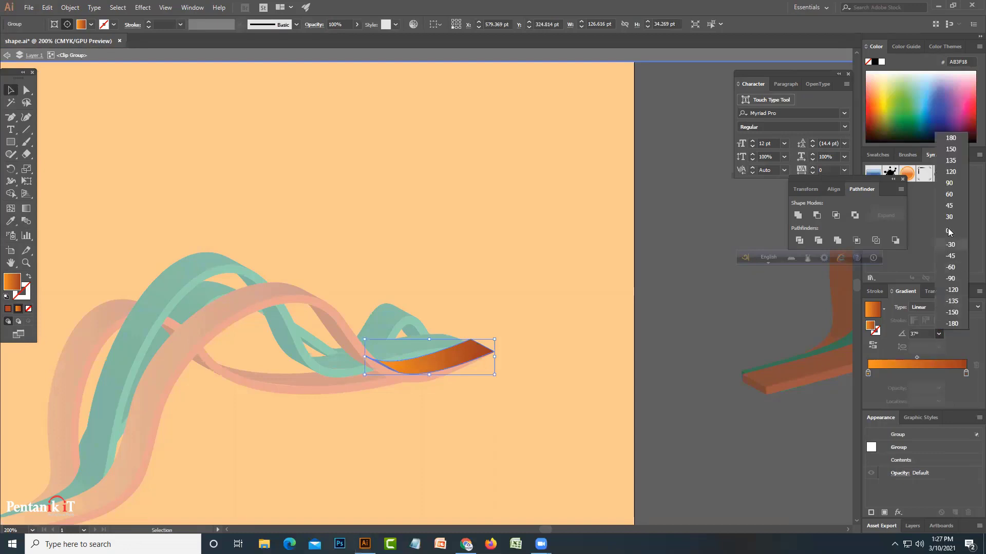
left_click(949, 205)
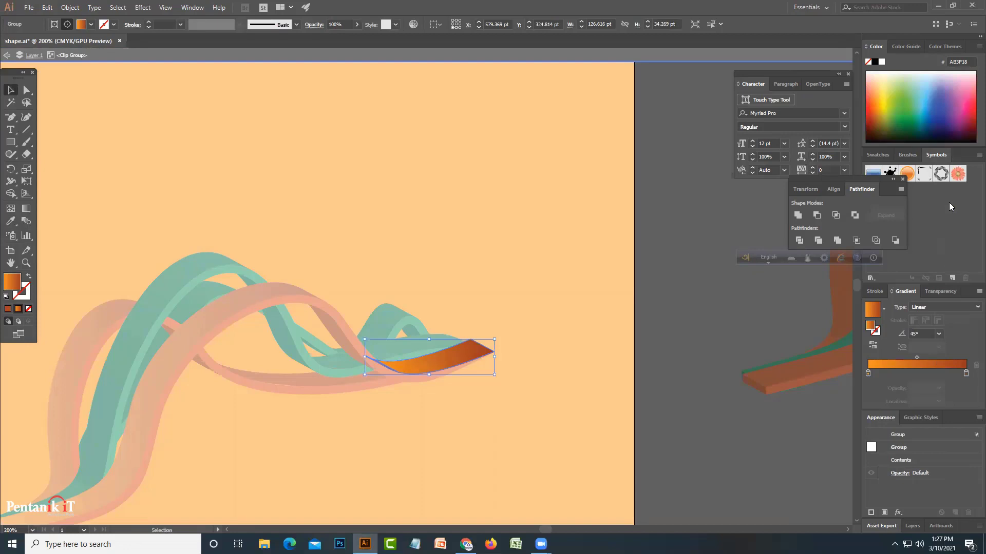
left_click(567, 331)
Zoom in closely on the orange tip and enter its group to select the orange path.
left_click(517, 386)
key("a")
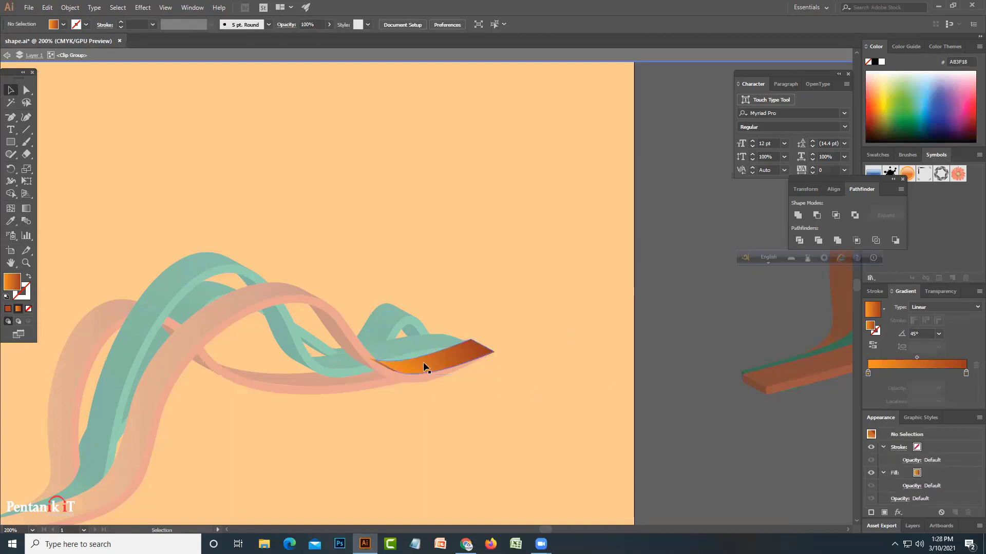
left_click(424, 364)
key("ctrl+minus")
key("ctrl+minus")
key("ctrl+minus")
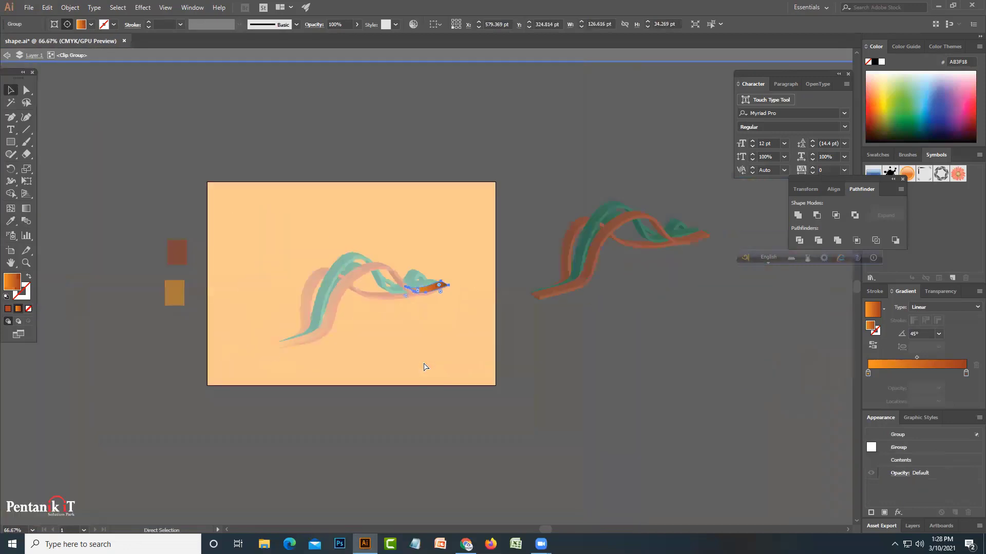
key("ctrl+plus")
key("ctrl+plus")
key("ctrl+plus")
key("ctrl+plus")
key("ctrl+plus")
key("ctrl+plus")
key("v")
key("ctrl+plus")
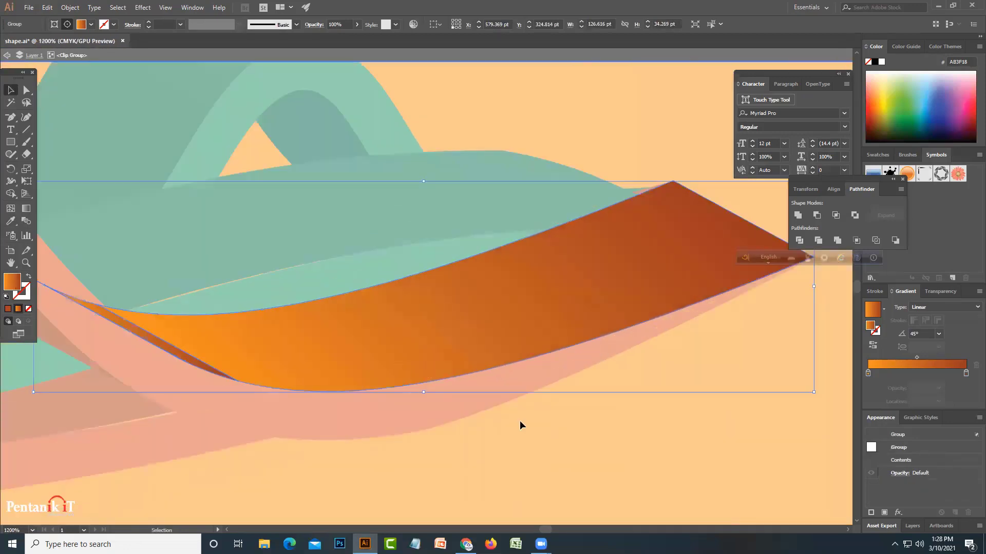
key("ctrl+shift+a")
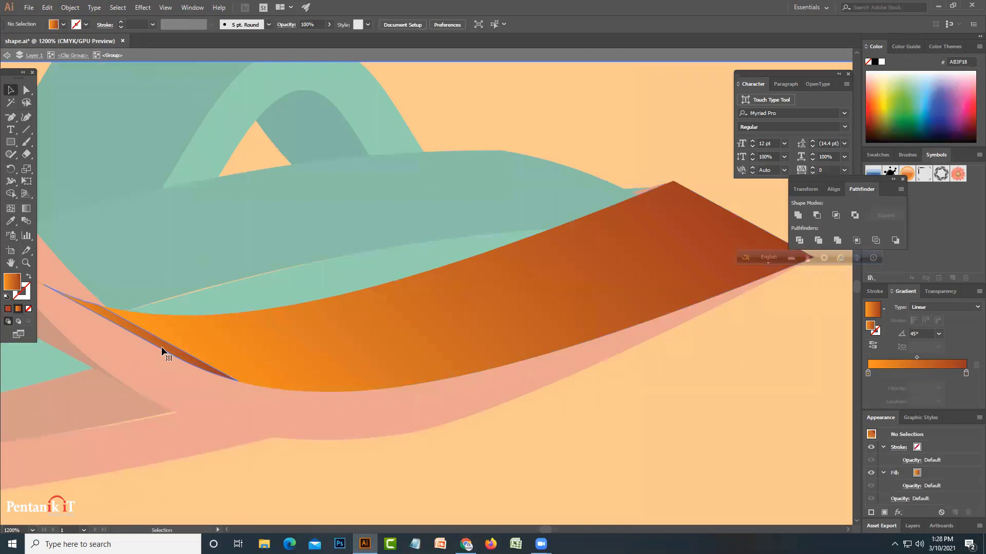
double_click(287, 342)
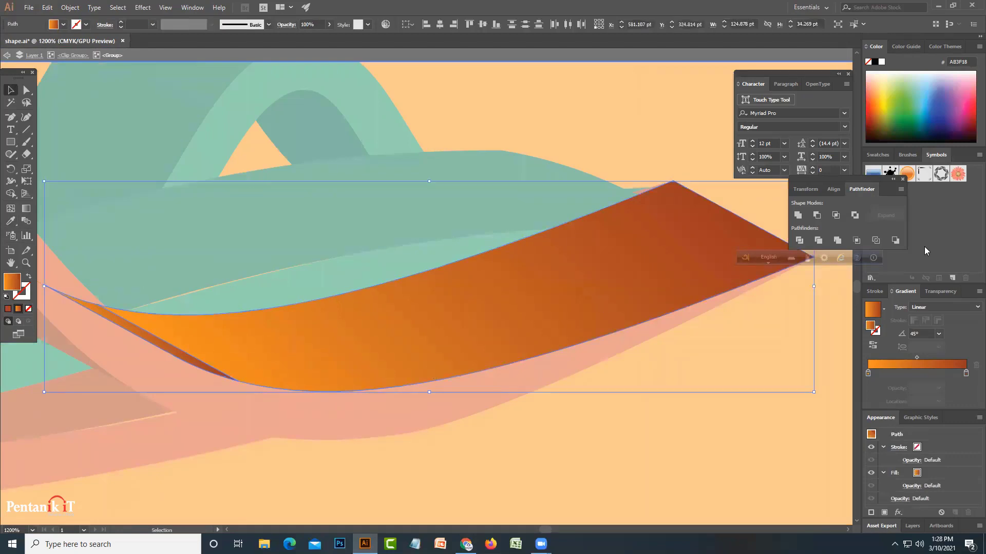
left_click_drag(267, 256, 546, 294)
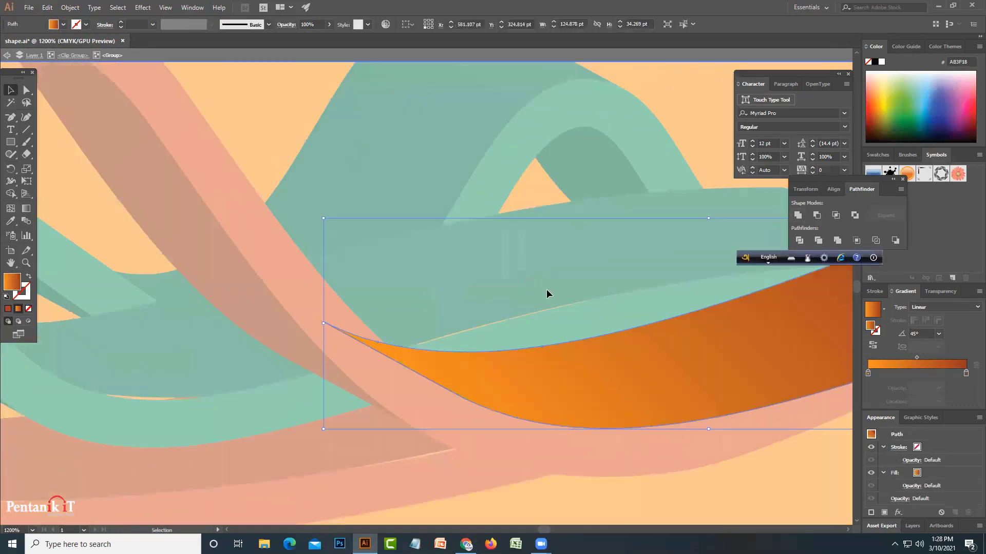
Try pulling the orange piece's left tip up with the Curvature tool, then undo it.
left_click(26, 117)
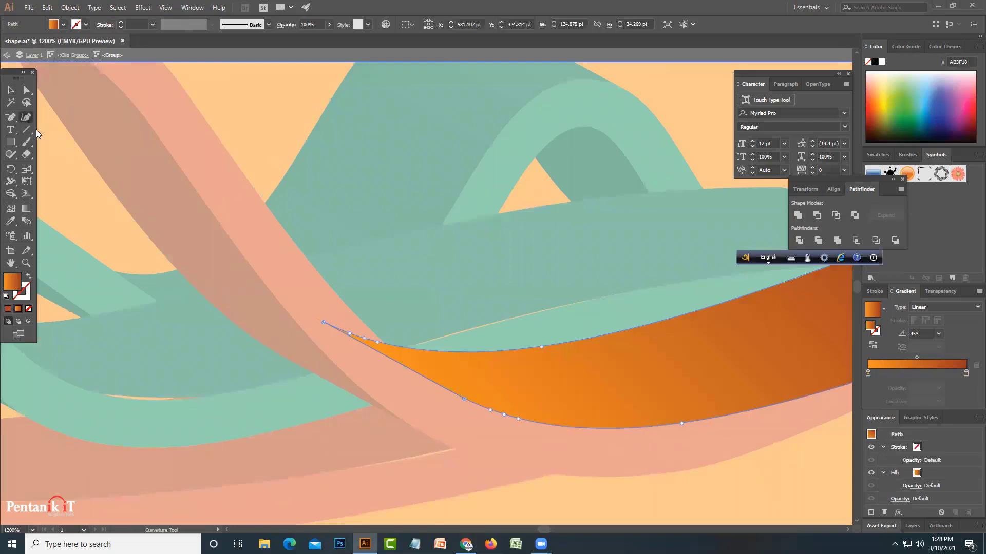
left_click_drag(323, 323, 336, 304)
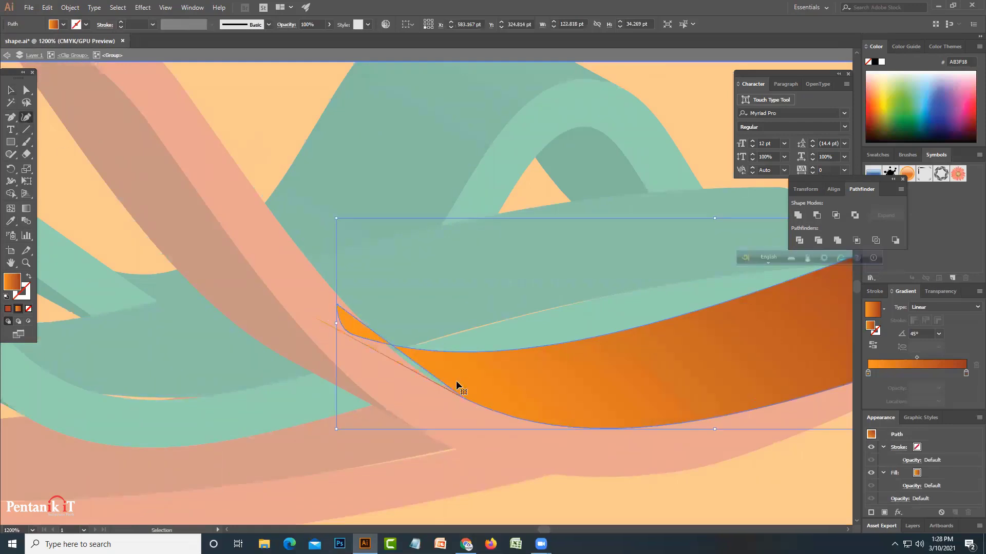
key("ctrl+z")
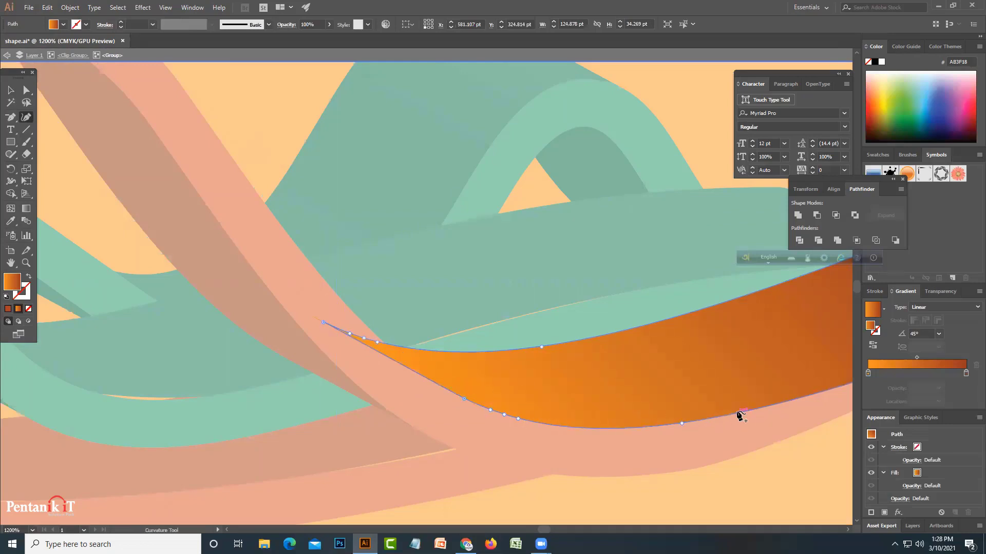
key("ctrl+minus")
key("ctrl+minus")
key("ctrl+plus")
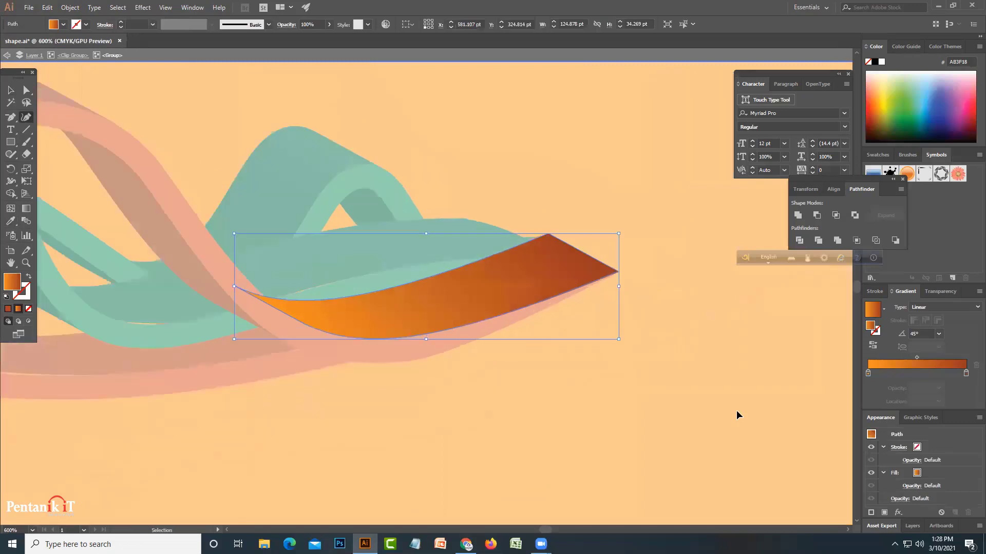
key("ctrl+plus")
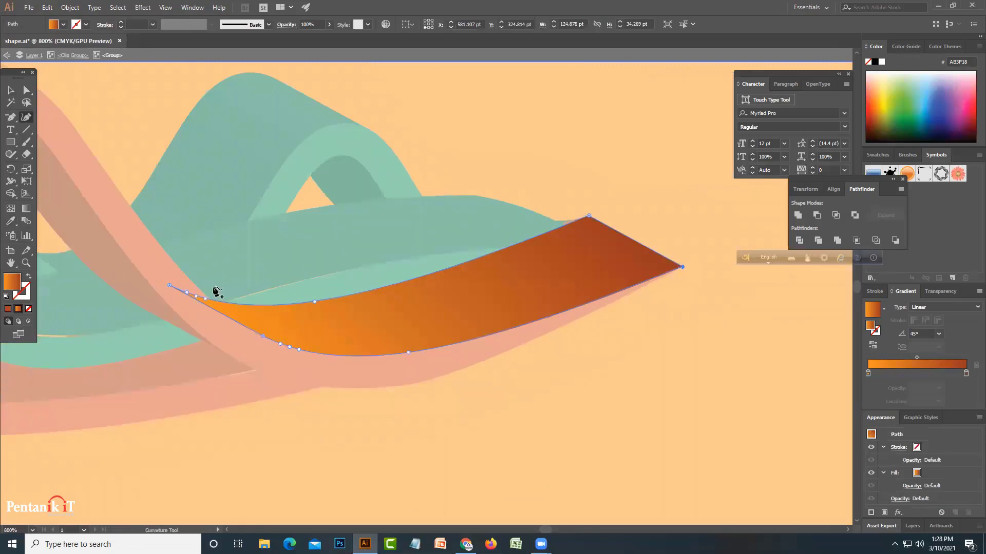
Switch to the Delete Anchor Point tool and bring up the Object menu.
left_click(11, 118)
left_click(55, 149)
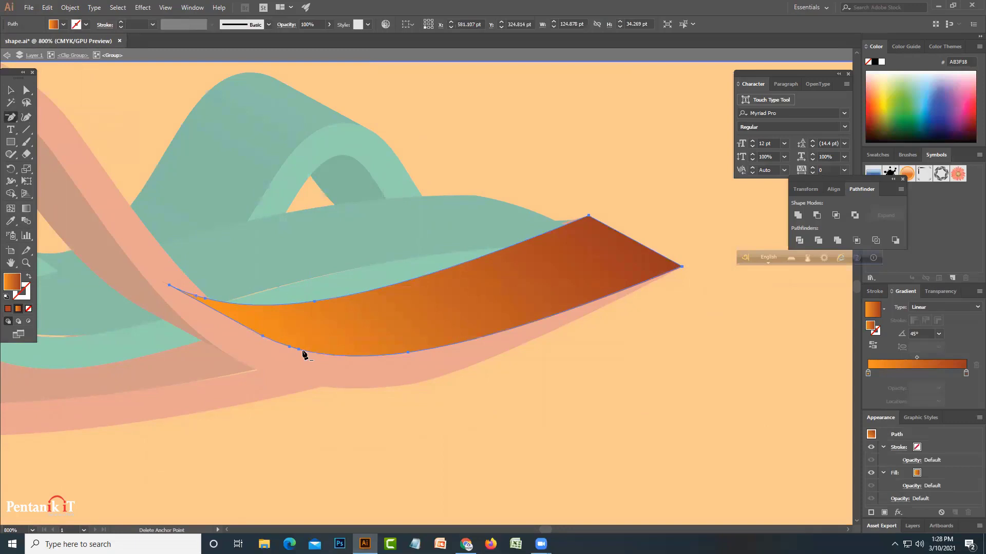
left_click(10, 94)
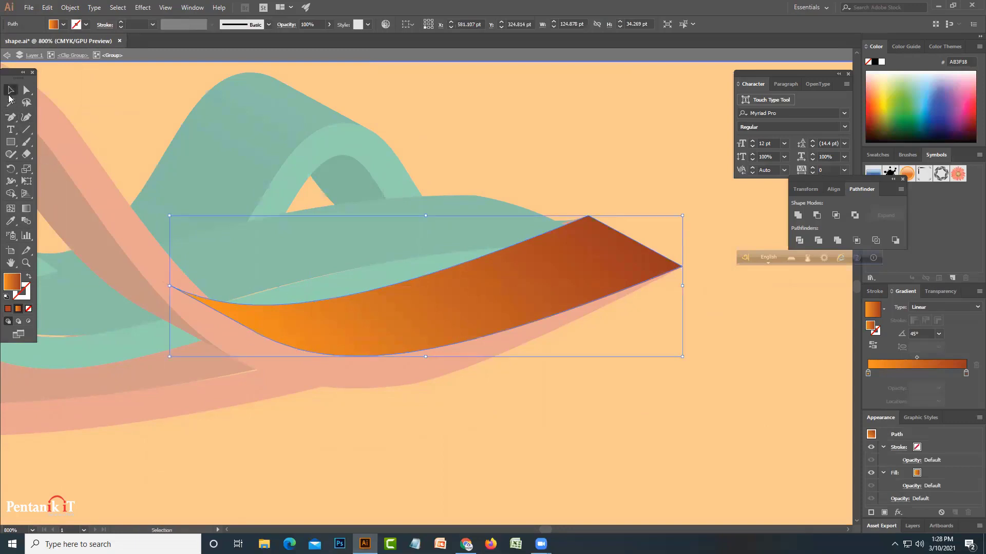
left_click(11, 118)
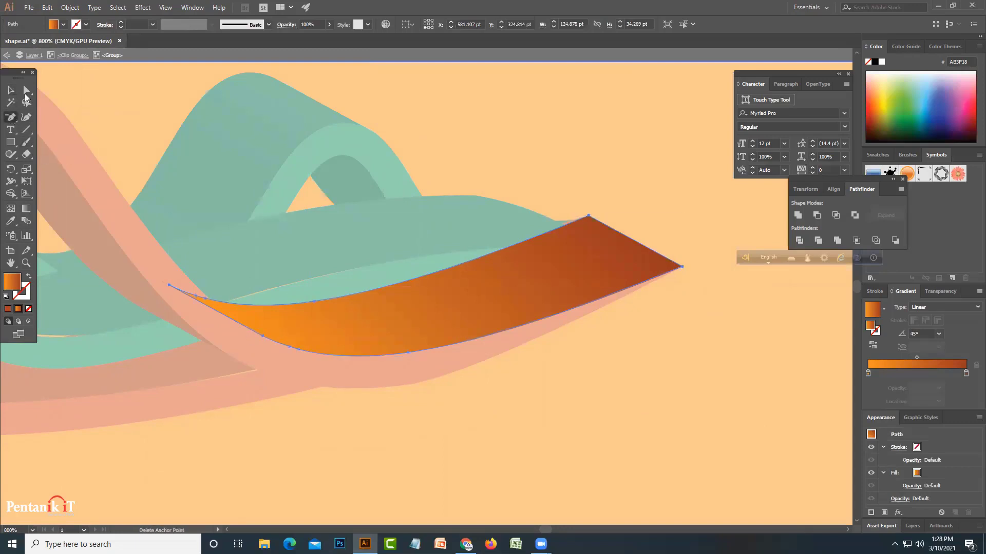
left_click(71, 7)
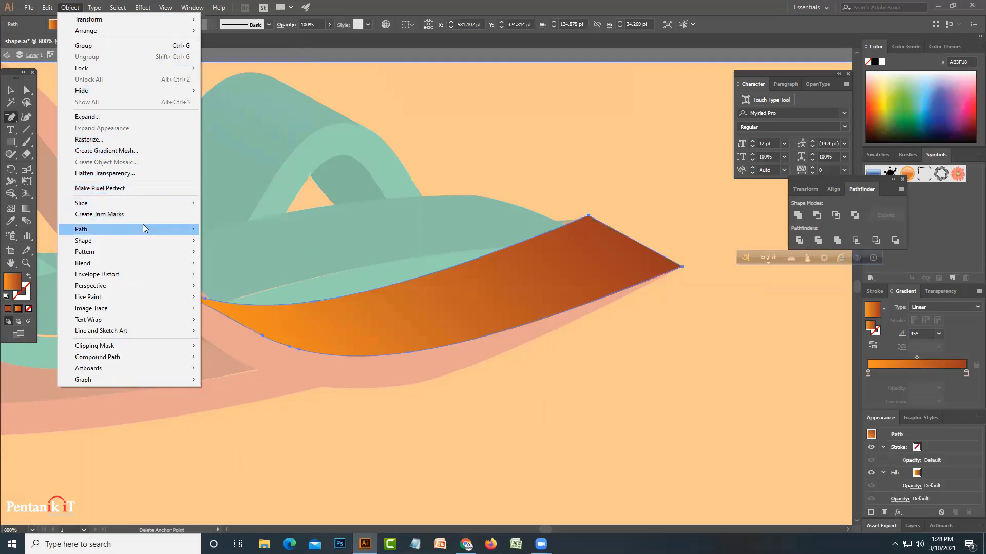
mouse_move(115, 229)
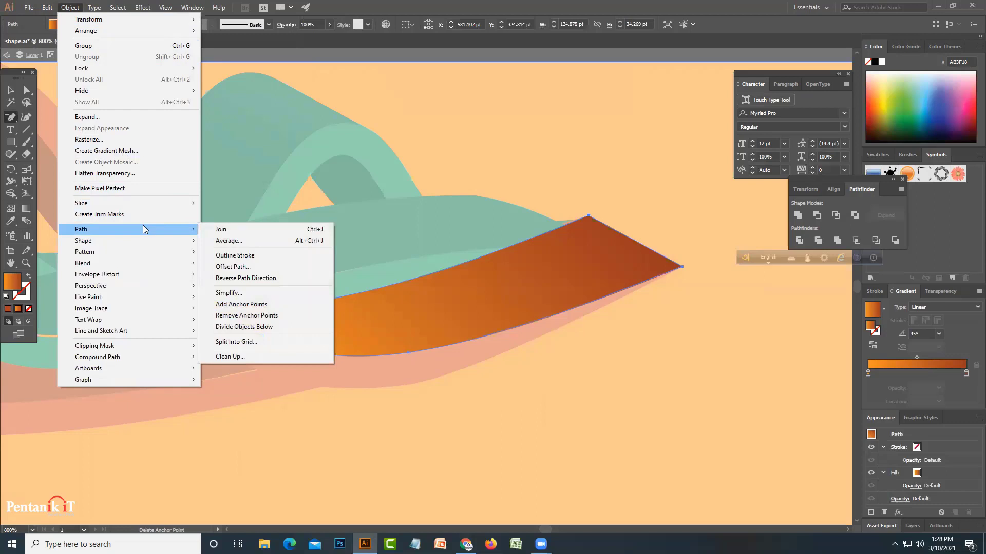
Simplify the orange tip path with Preview on, tuning Curve Precision from 43%, and apply it.
left_click(240, 294)
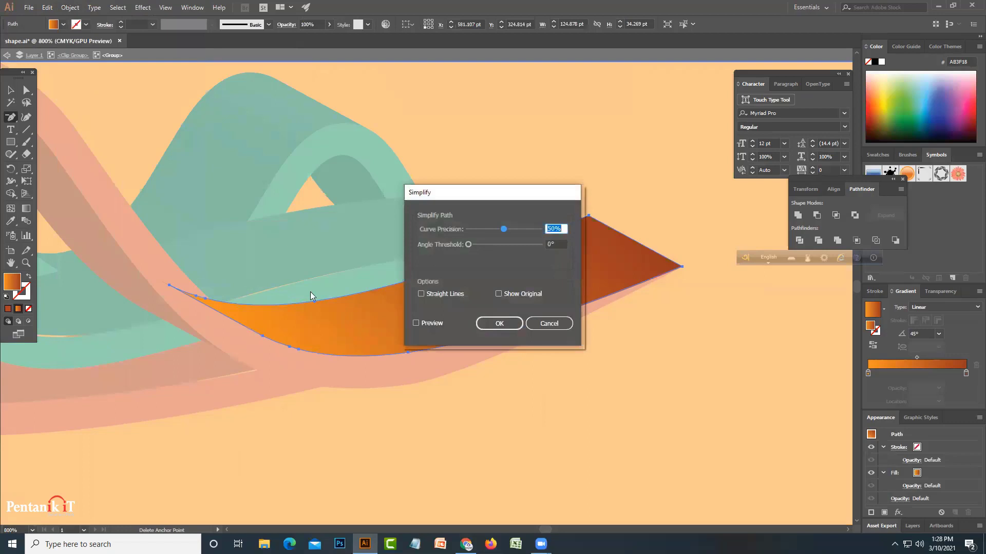
left_click(436, 322)
left_click(435, 322)
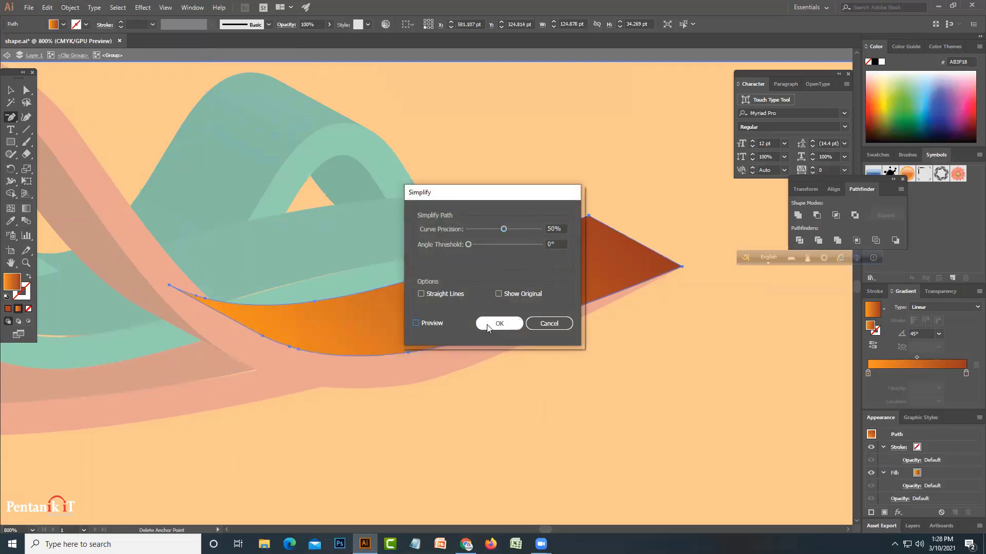
left_click_drag(503, 229, 498, 230)
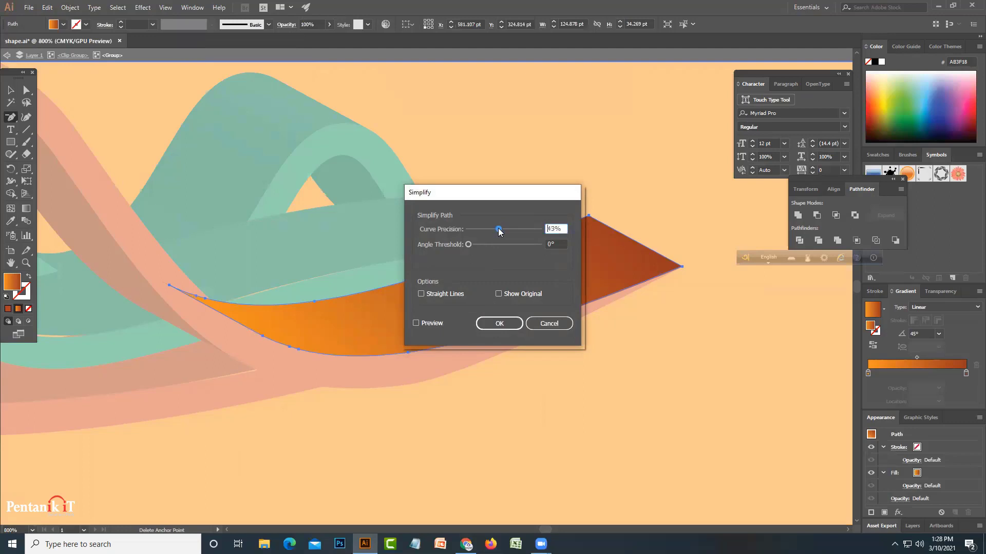
left_click(439, 323)
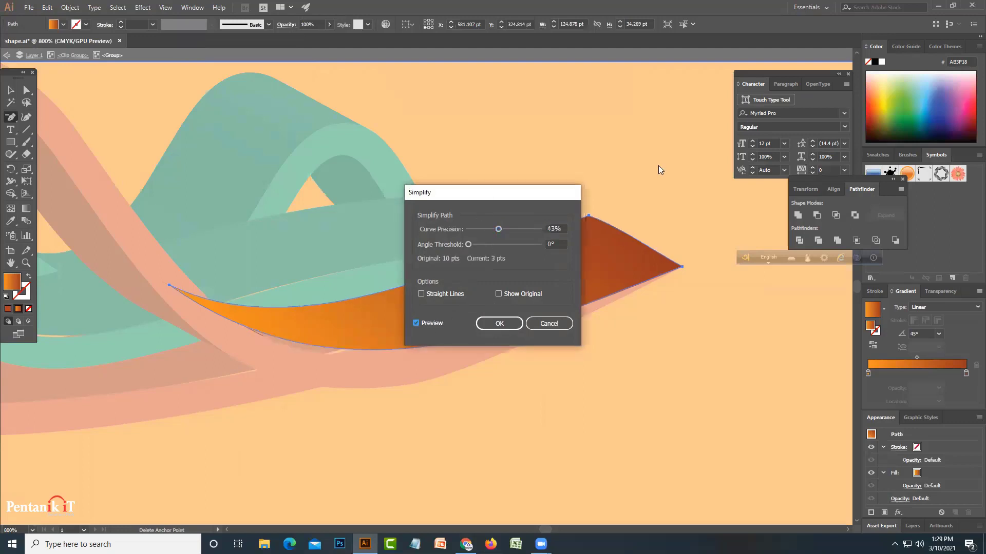
mouse_move(479, 199)
left_mouse_down()
mouse_move(649, 175)
mouse_move(652, 205)
mouse_move(639, 208)
mouse_move(714, 205)
mouse_move(651, 208)
mouse_move(651, 221)
mouse_move(663, 223)
mouse_move(671, 206)
mouse_move(691, 207)
left_mouse_up()
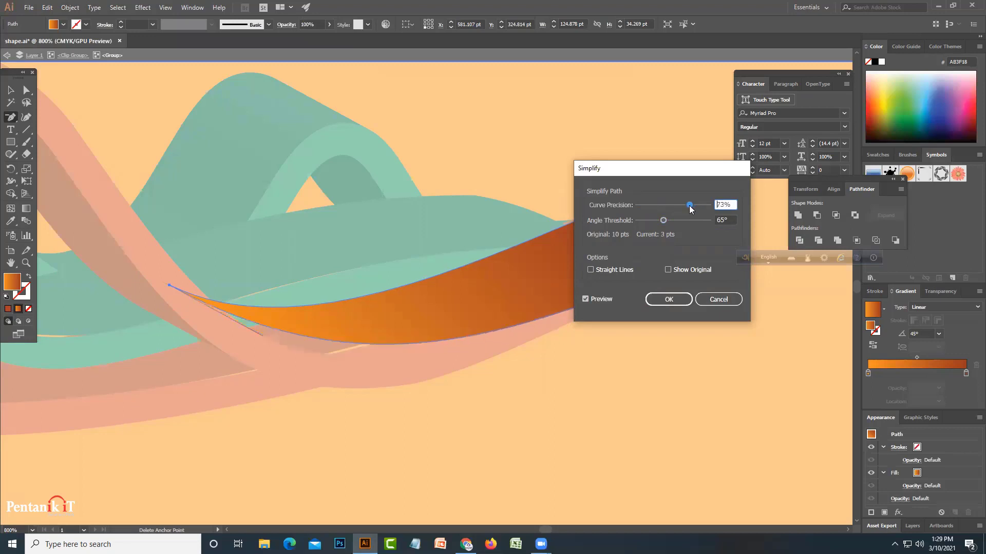
left_click(667, 299)
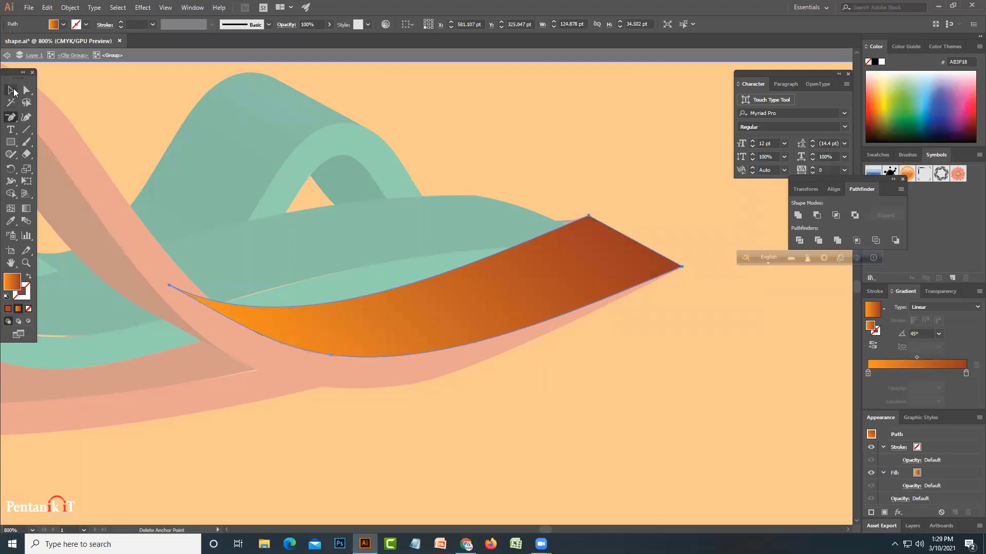
left_click(26, 117)
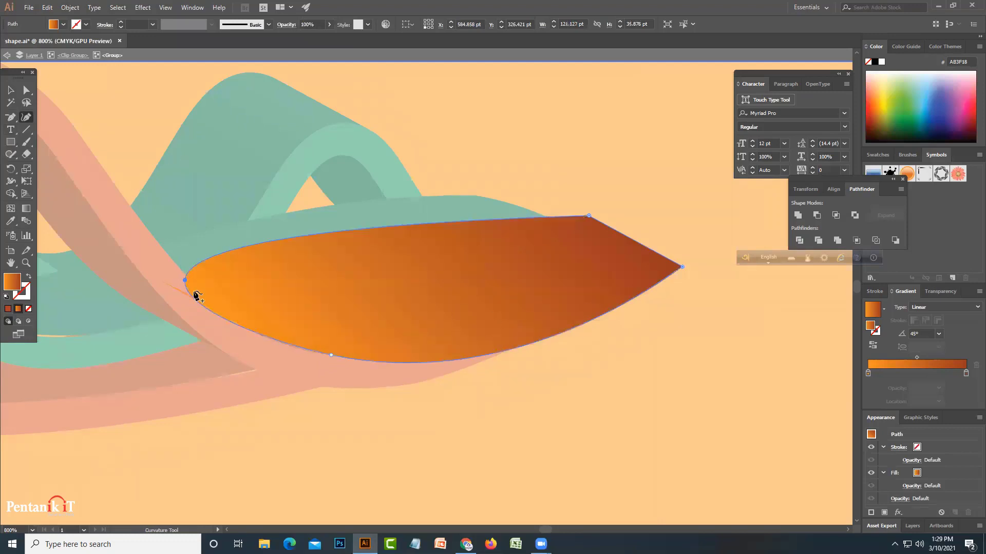
Pull curve handles from the orange piece's left tip anchor and reposition its anchors.
key("ctrl")
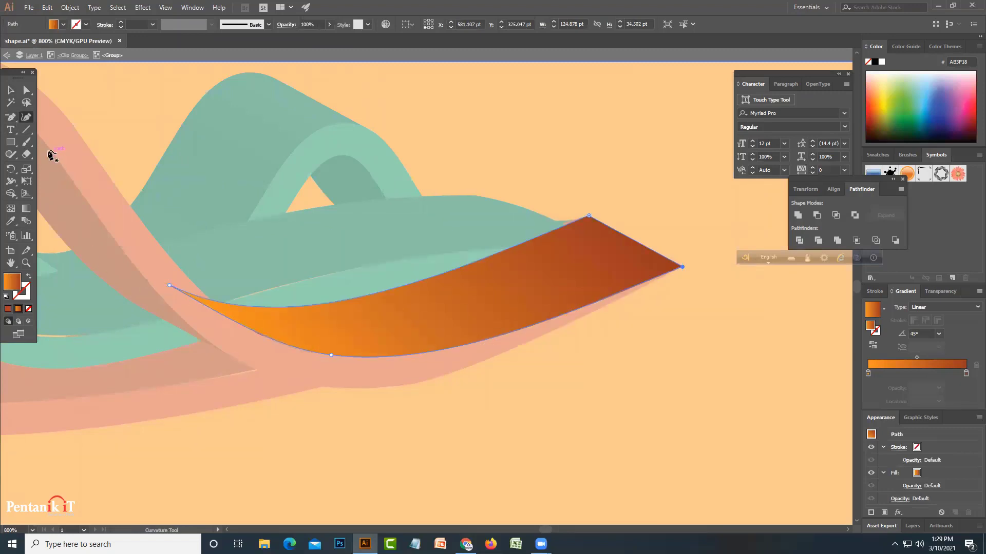
left_click_drag(11, 119, 51, 154)
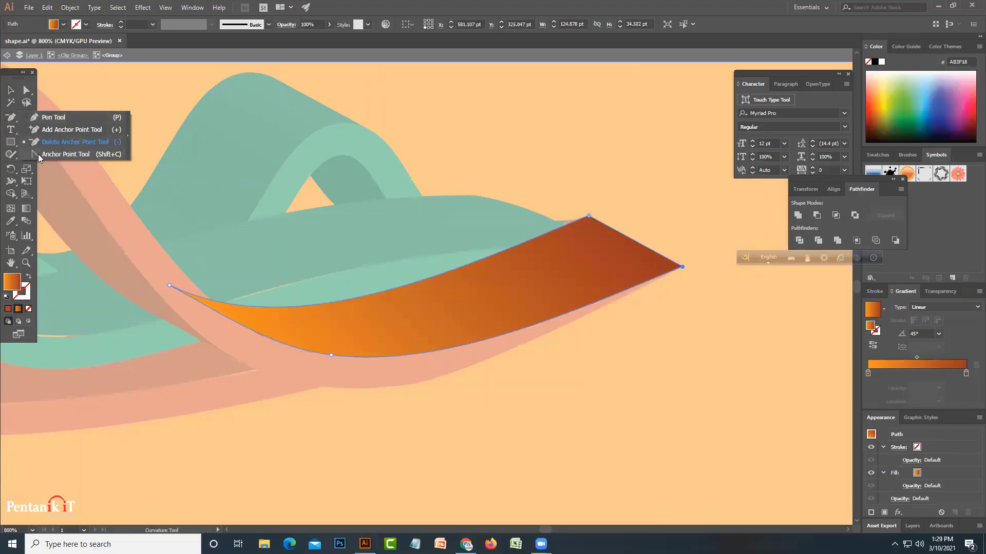
left_click_drag(171, 289, 221, 314)
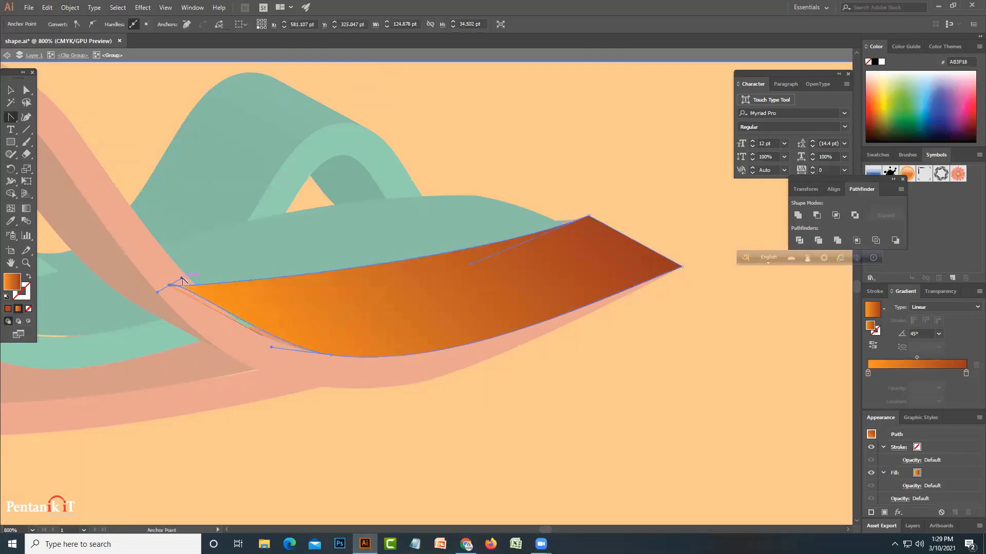
key("a")
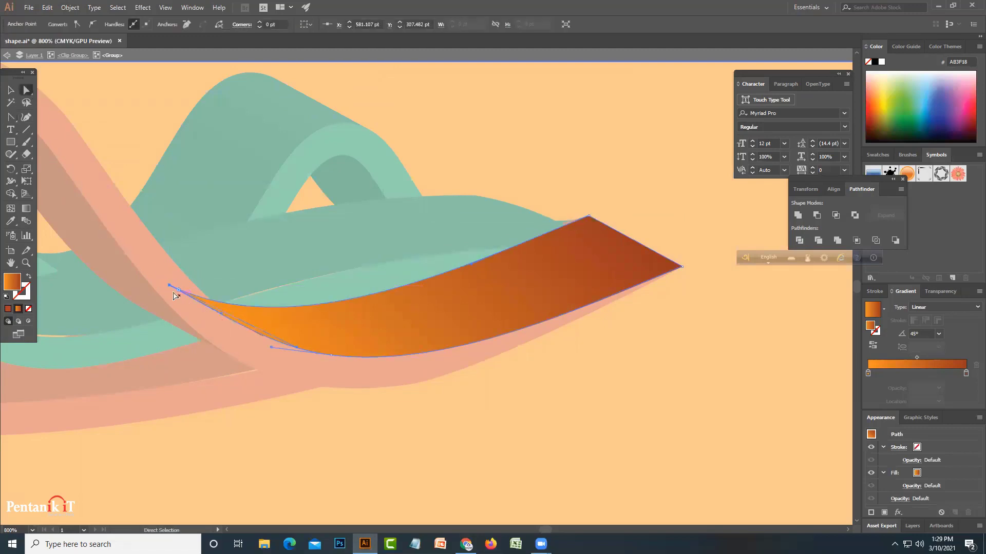
left_click_drag(171, 286, 184, 277)
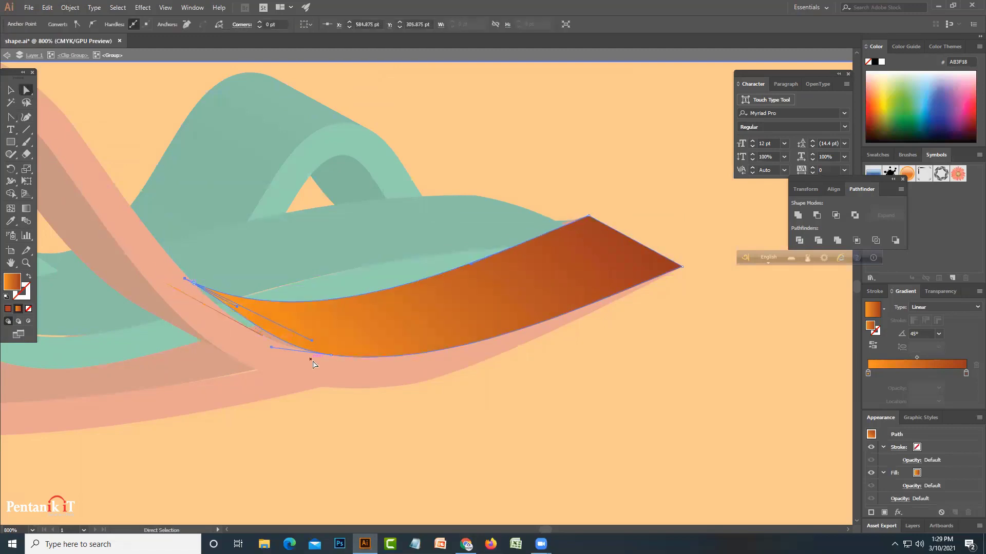
mouse_move(271, 349)
left_mouse_down()
mouse_move(240, 348)
mouse_move(240, 307)
mouse_move(231, 317)
left_mouse_up()
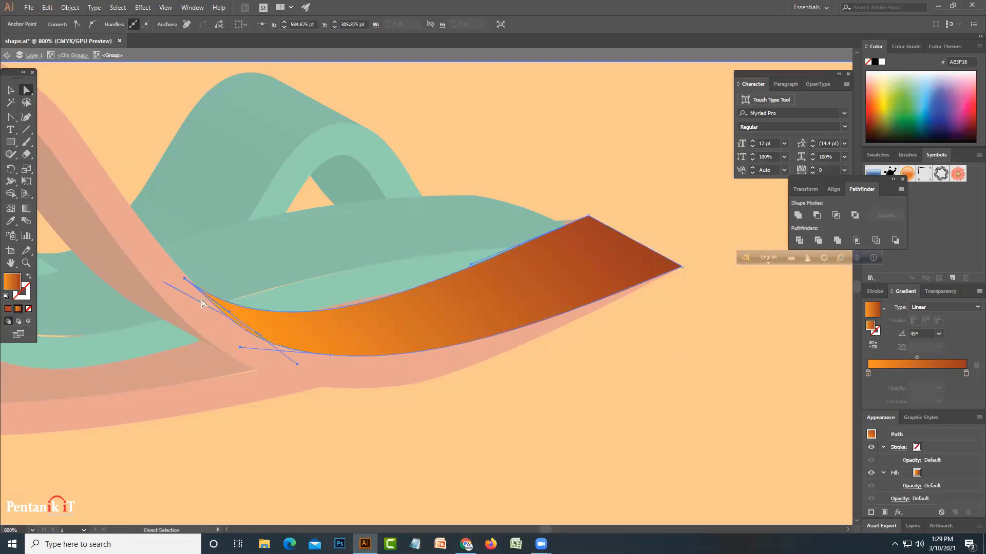
left_click_drag(185, 282, 185, 278)
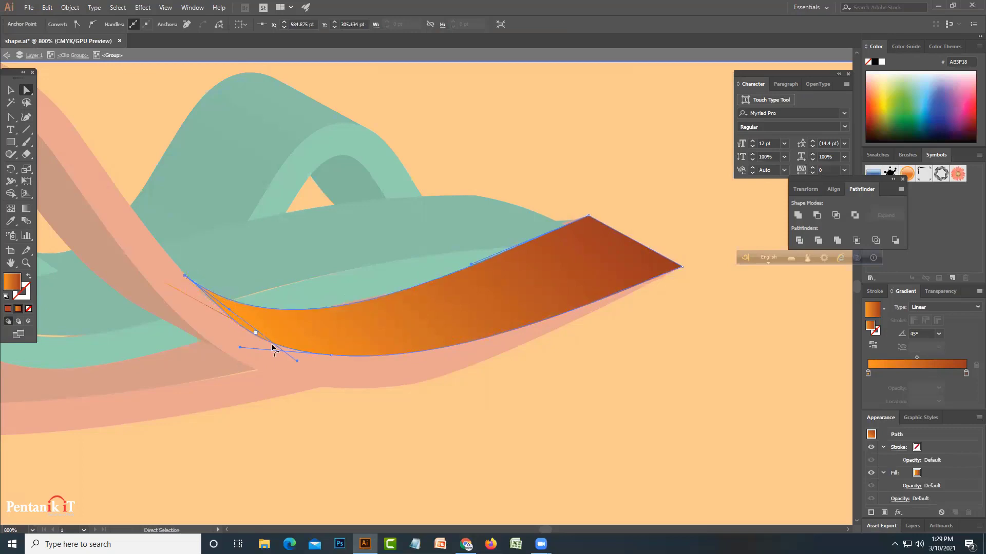
Delete the stray thin line near the orange tip.
left_click(198, 301)
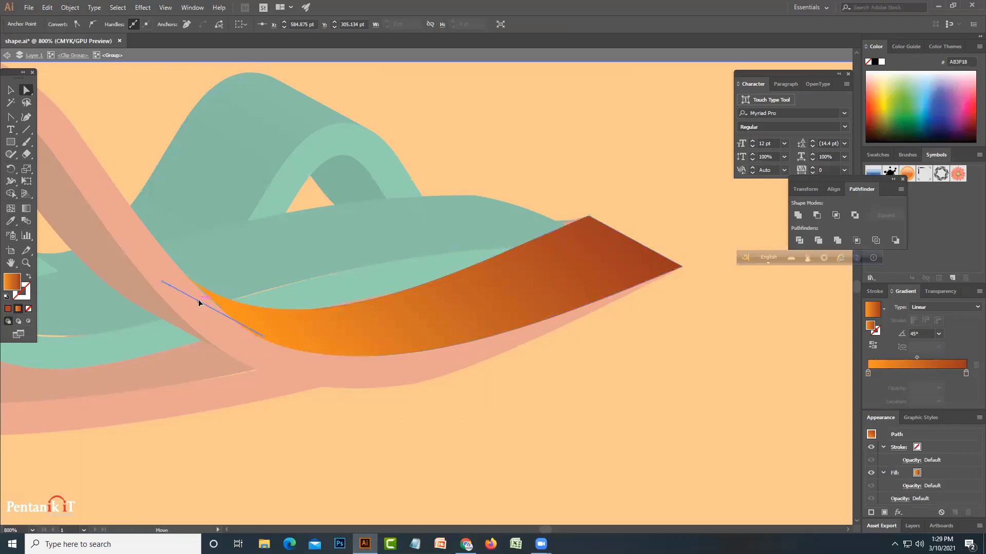
left_click(237, 332)
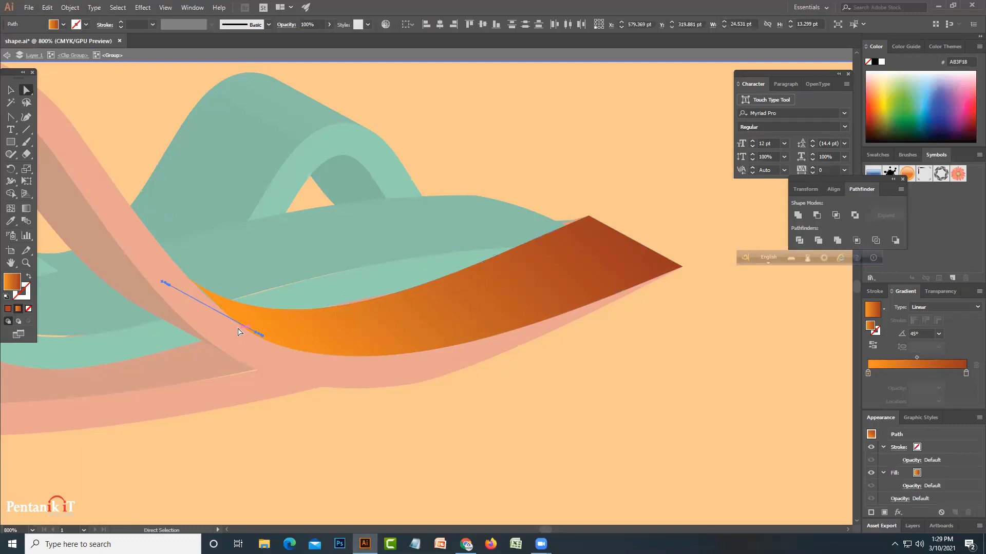
key("Delete")
Zoom in on the orange face and smooth the curve at its left tip.
left_click(252, 329)
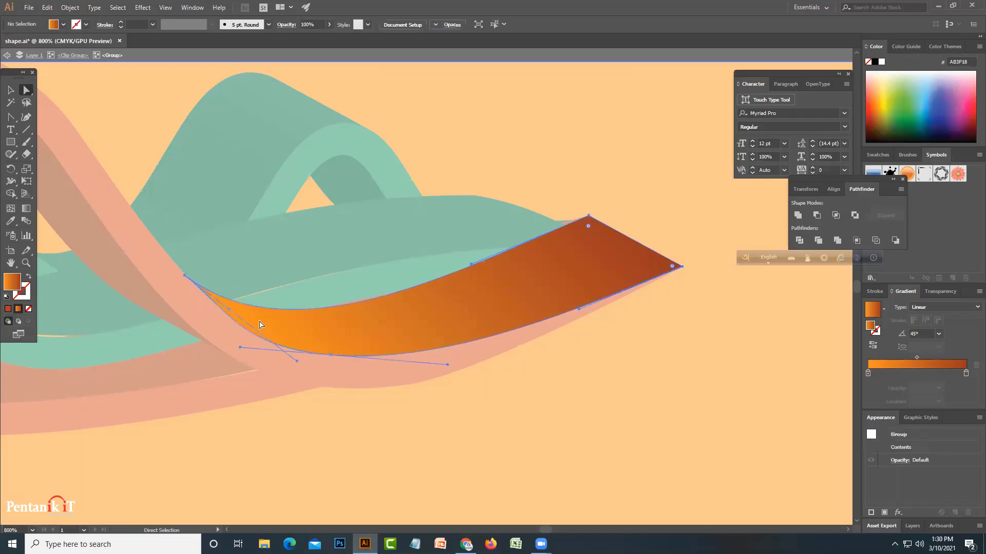
key("v")
key("ctrl+plus")
key("a")
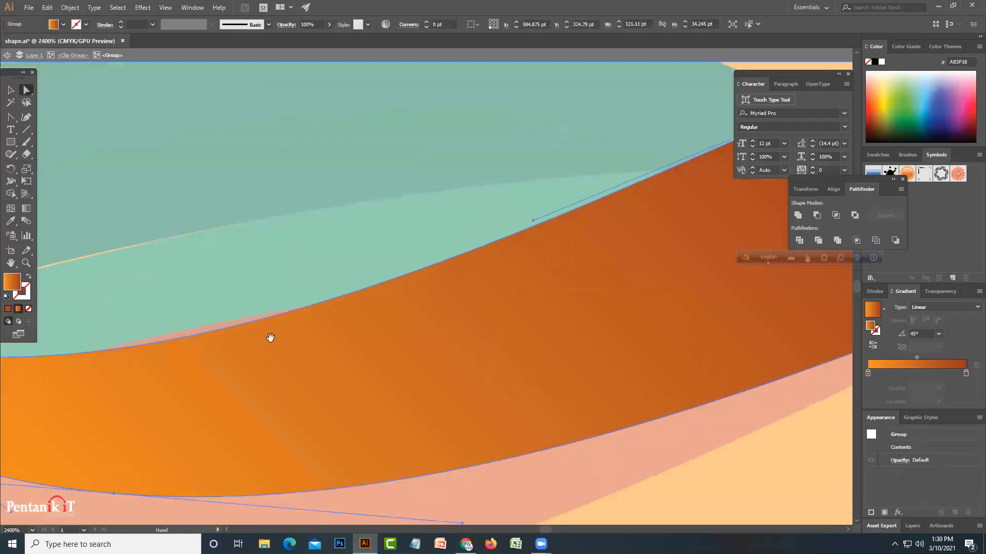
left_click(253, 335)
scroll(404, 318, "up", 2)
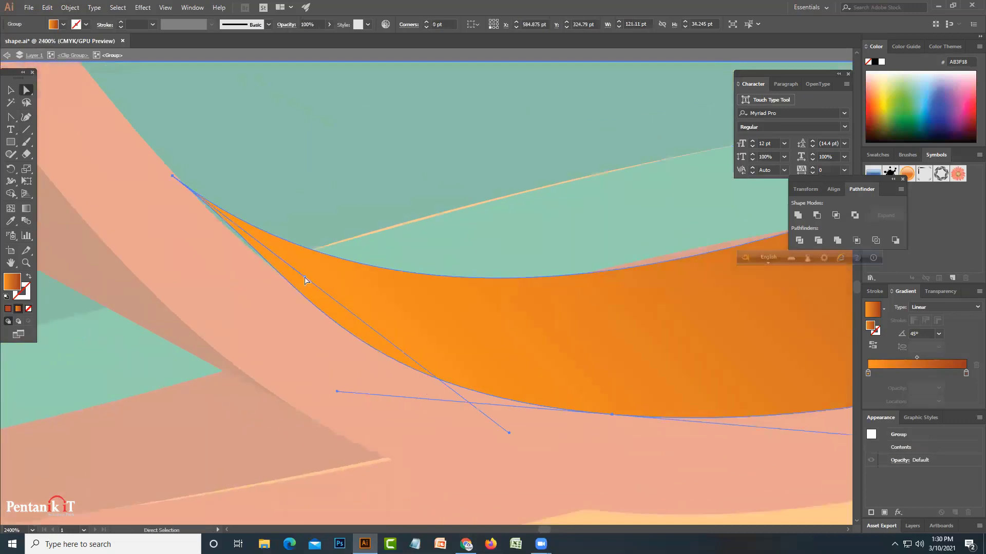
left_click_drag(304, 280, 330, 324)
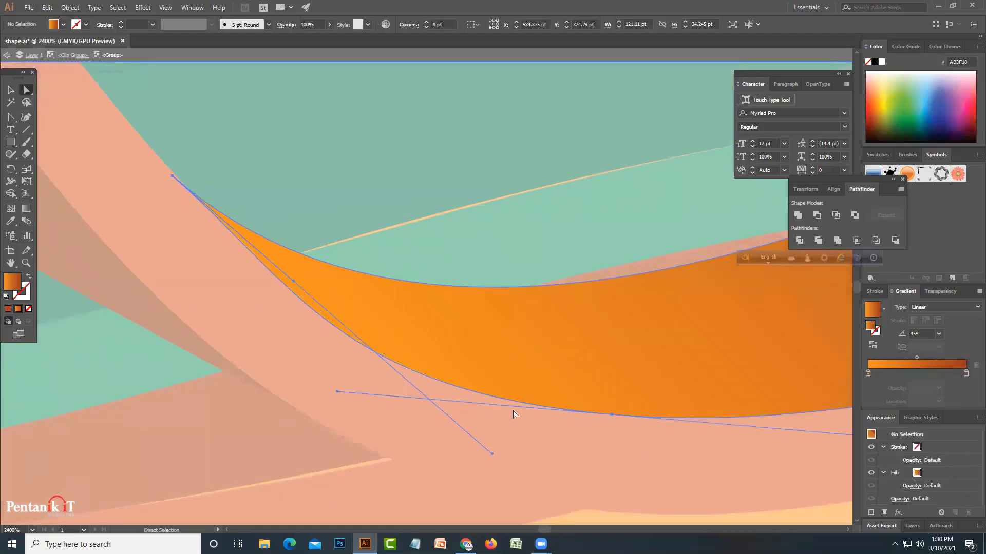
key("ctrl+shift+a")
Select the orange ribbon tip and try gradient angles of -45° and -60°.
key("ctrl+minus")
key("ctrl+minus")
key("ctrl+minus")
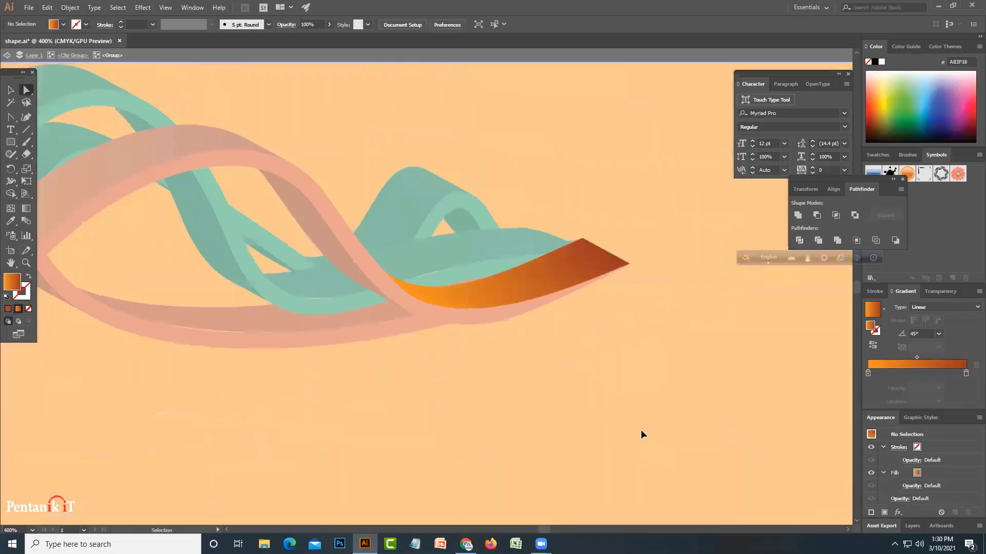
key("ctrl+minus")
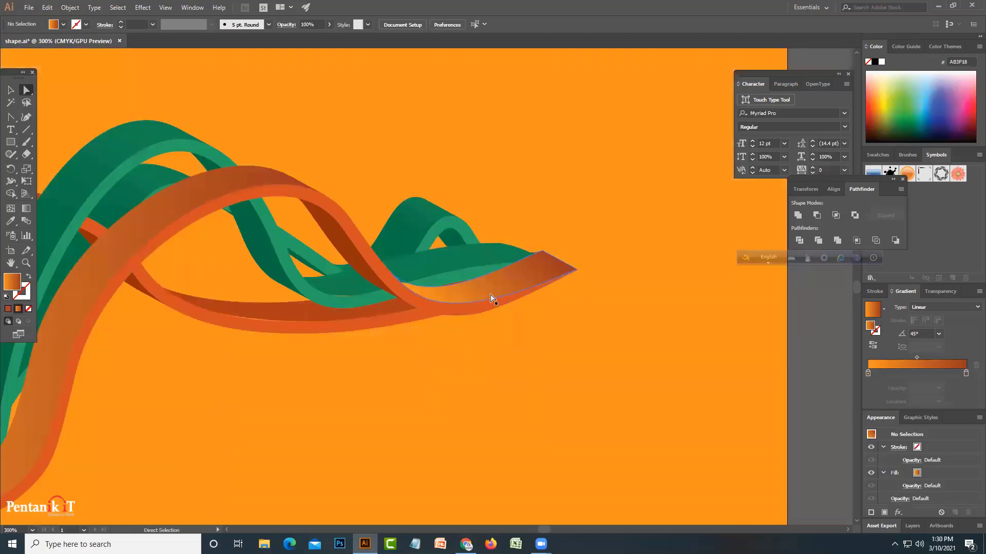
left_click(492, 299)
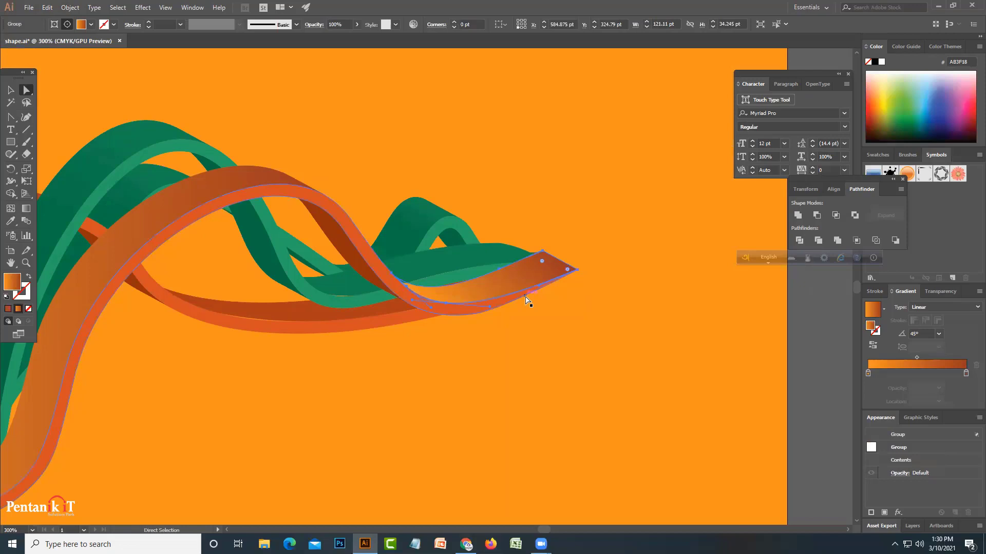
left_click(939, 334)
left_click(949, 258)
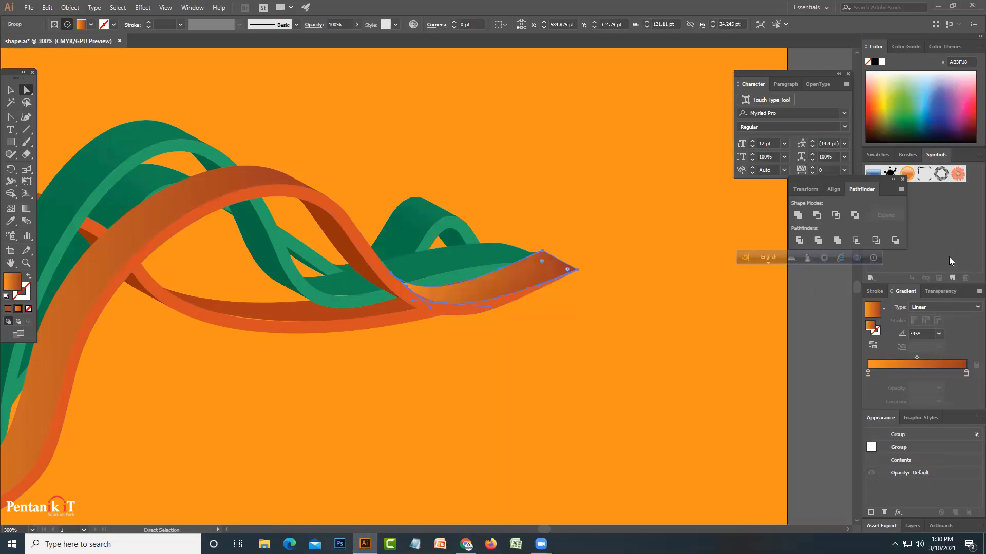
left_click(939, 333)
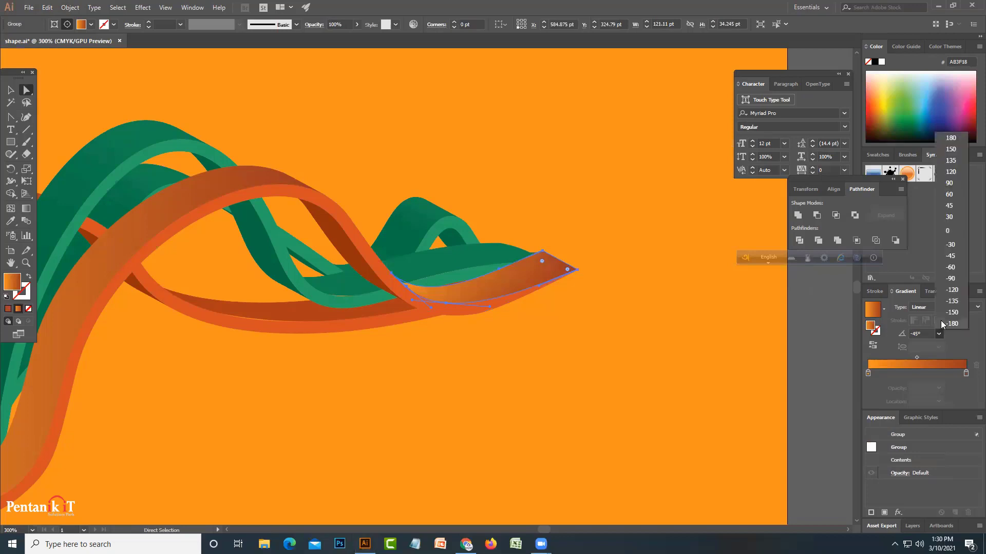
left_click(950, 269)
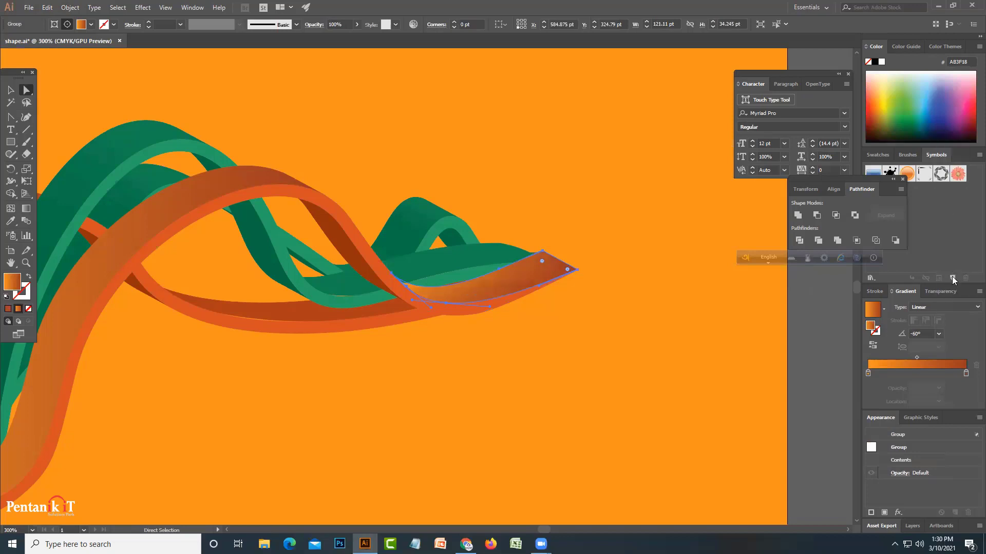
left_click(939, 334)
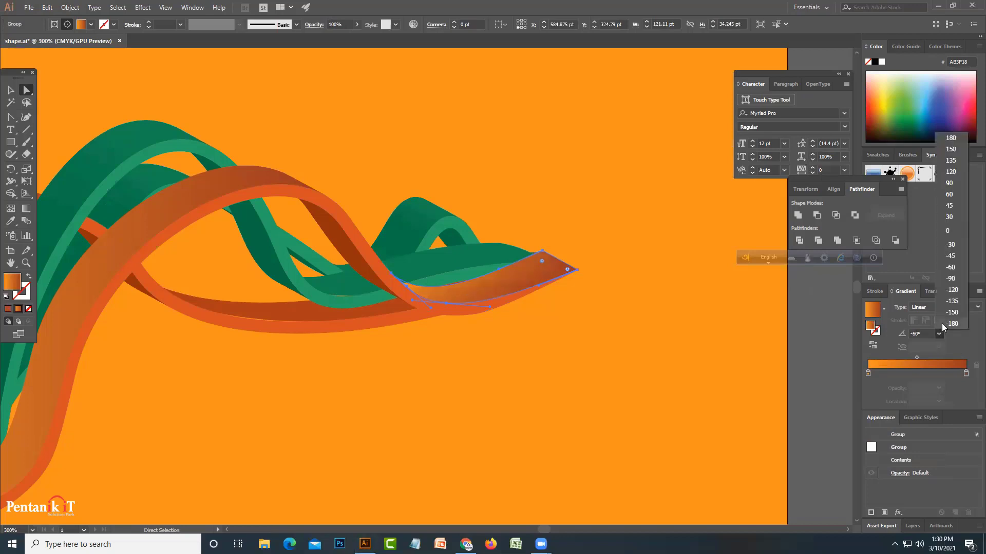
left_click(545, 265)
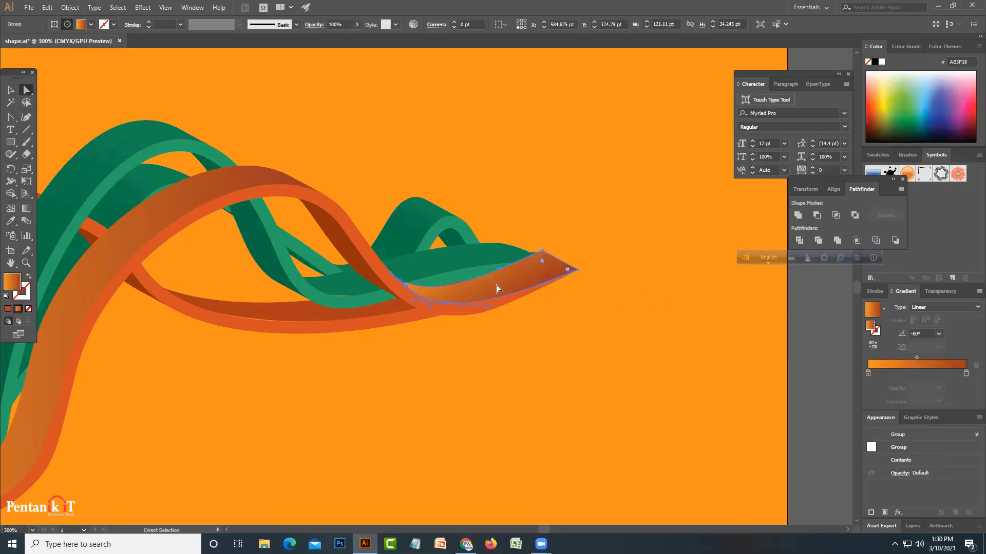
Compare a -135° angle, then settle on -150° for the tip gradient.
left_click(939, 333)
left_click(952, 301)
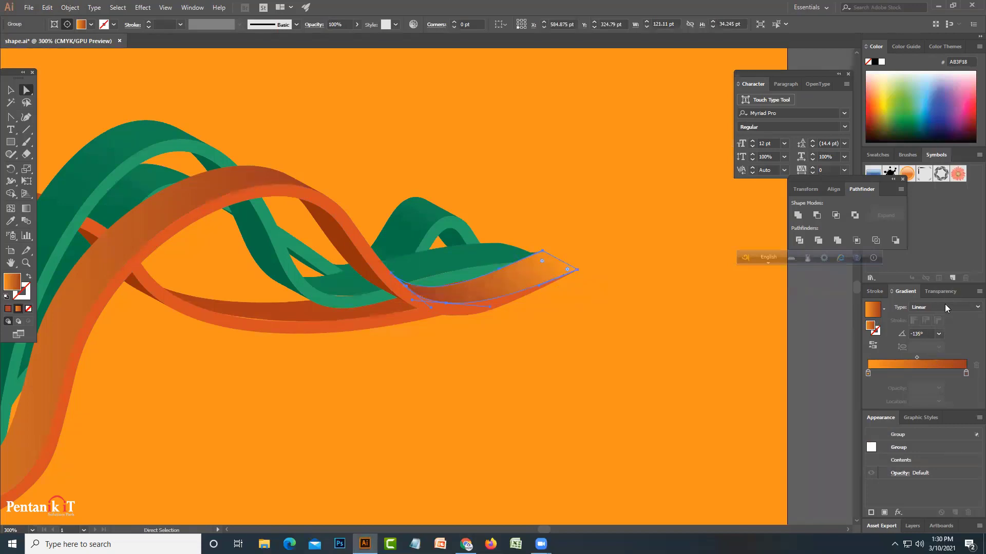
left_click(716, 333)
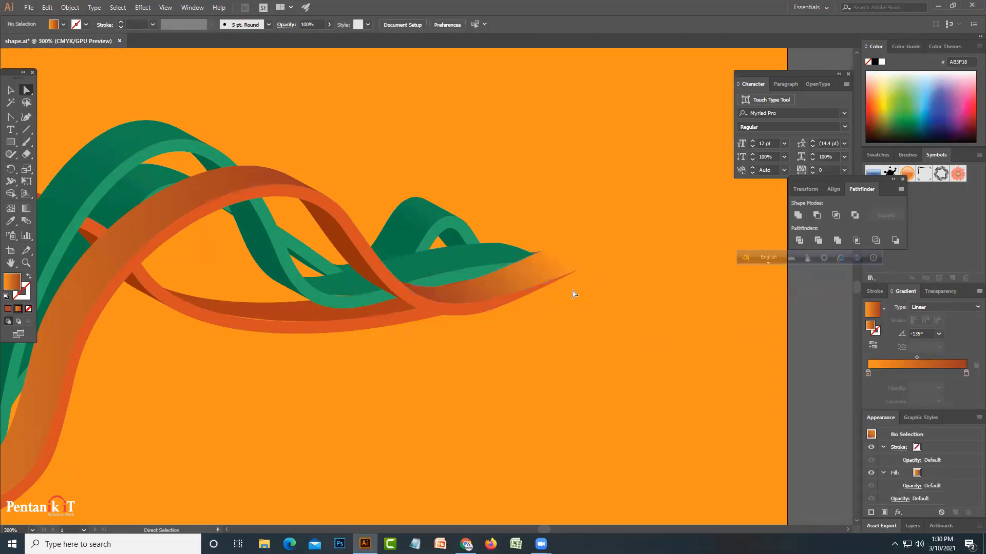
left_click(551, 268)
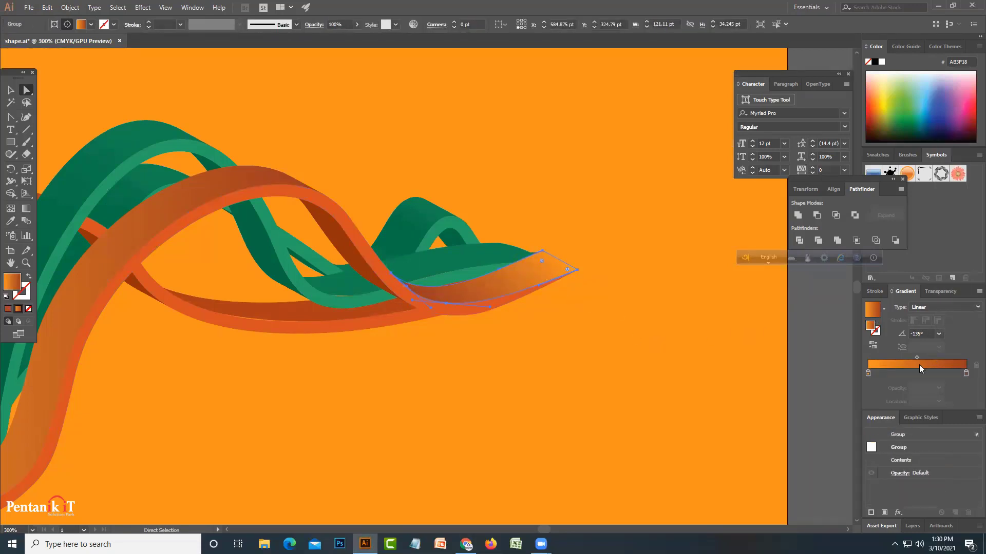
left_click(939, 334)
left_click(948, 291)
left_click(749, 329)
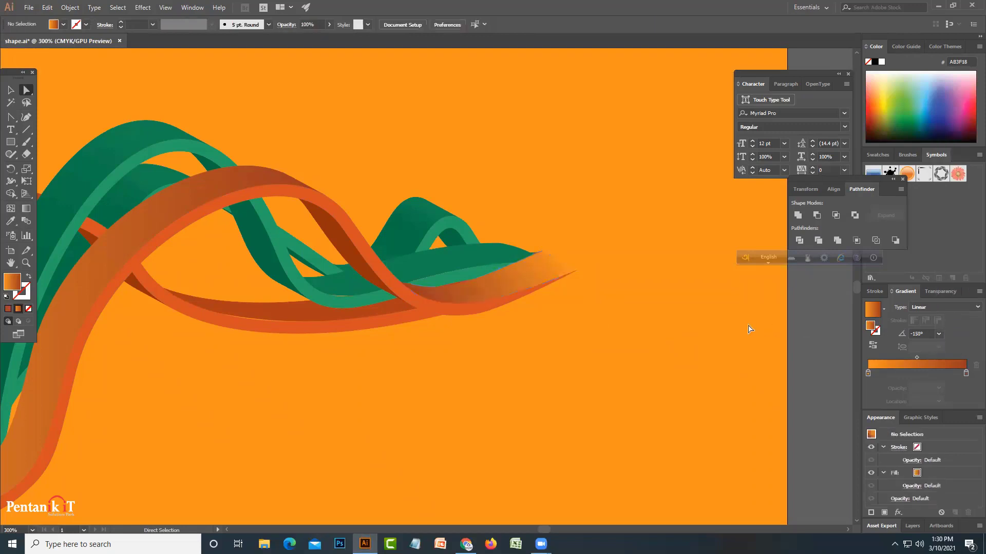
left_click(542, 267)
left_click(630, 252)
Move the tip gradient's midpoint to 58.97% and view the whole ribbon artwork.
key("ctrl+1")
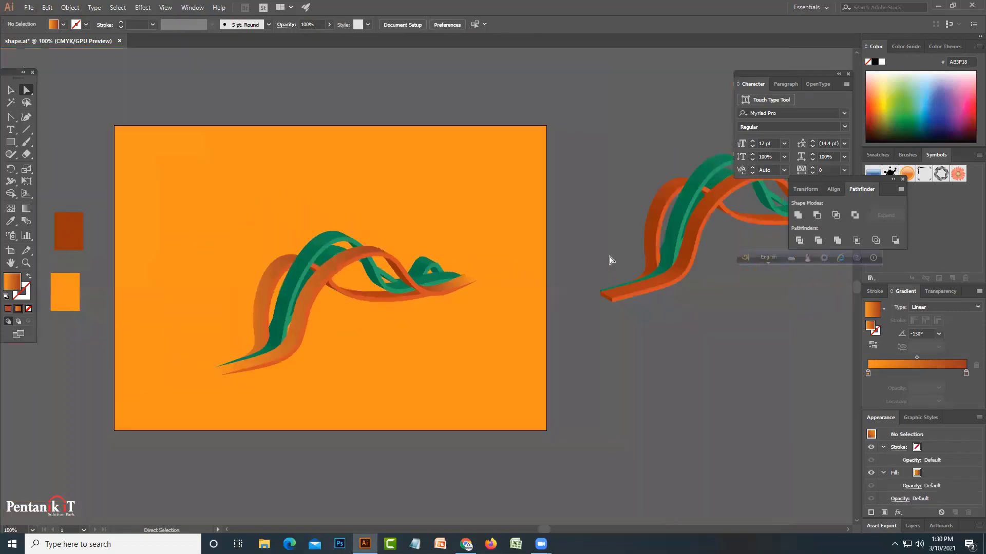
key("ctrl+equal")
key("ctrl+equal")
key("ctrl+equal")
key("ctrl+equal")
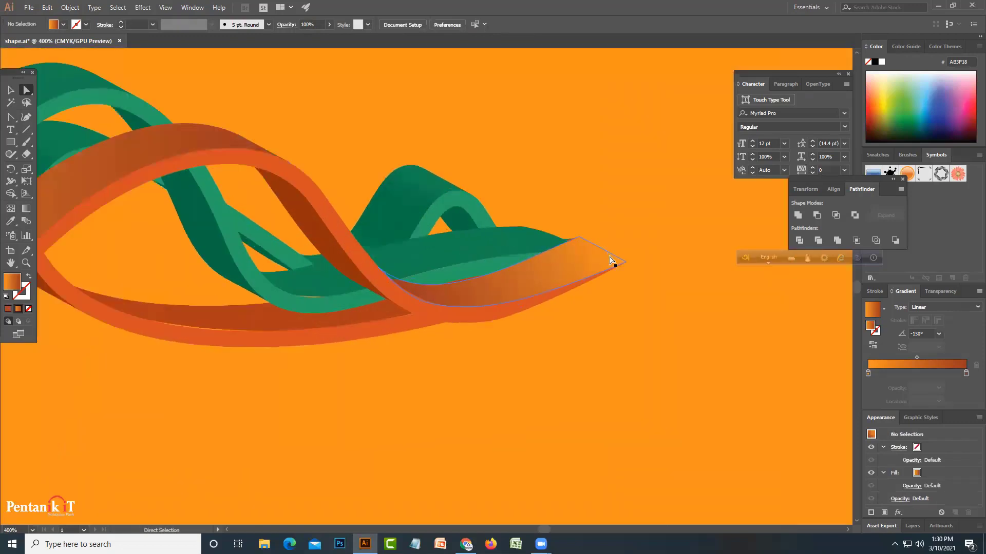
left_click(611, 261)
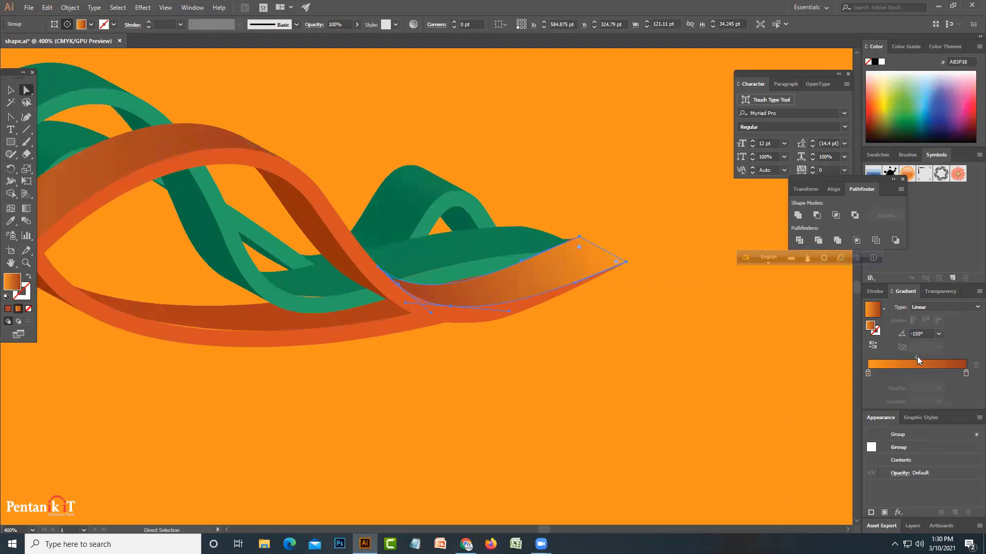
left_click_drag(917, 356, 935, 356)
left_click(741, 350)
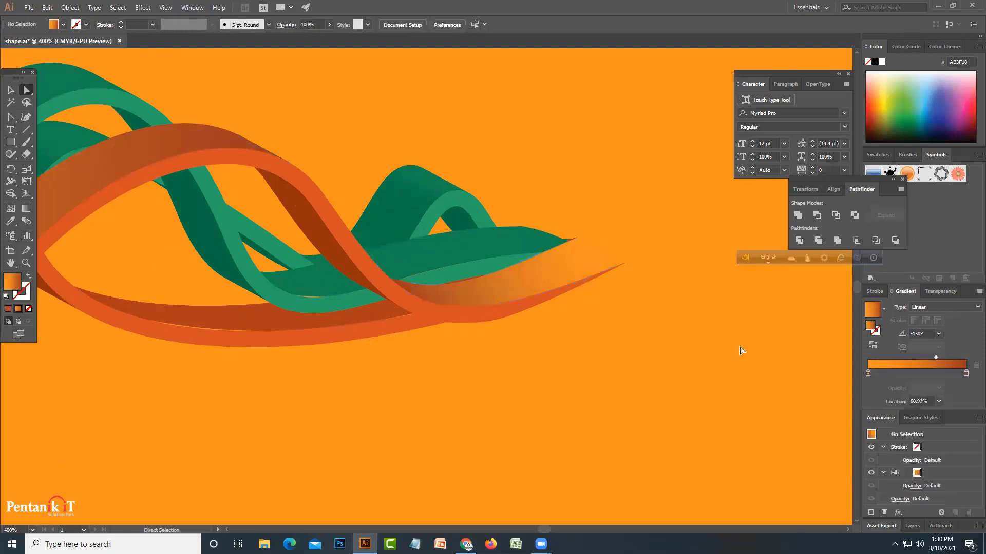
key("ctrl+minus")
key("ctrl+minus")
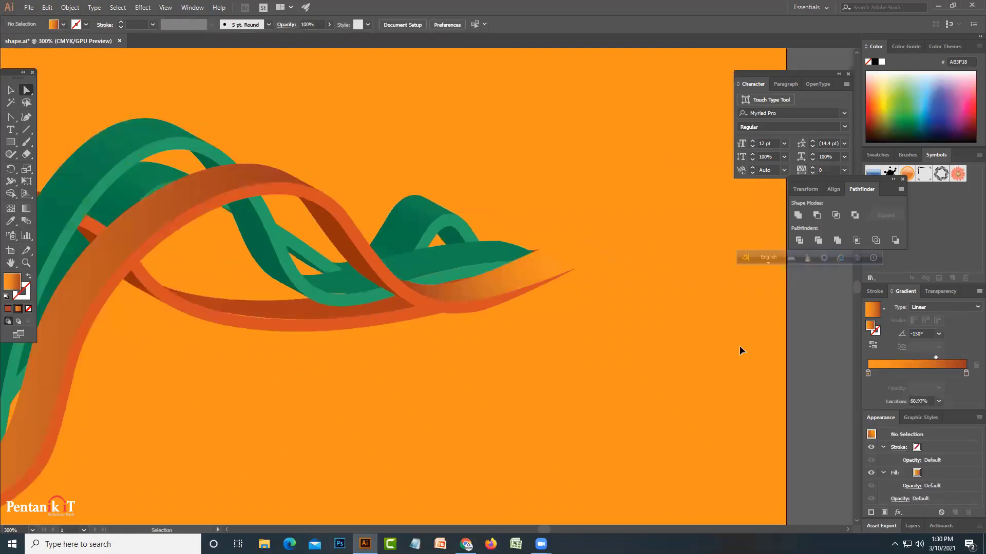
key("ctrl+minus")
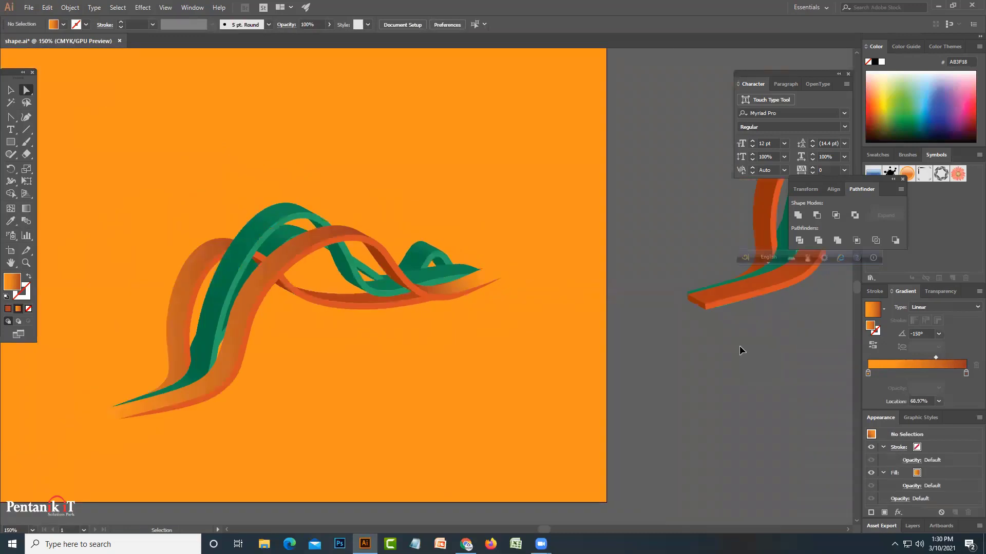
left_click_drag(400, 379, 610, 427)
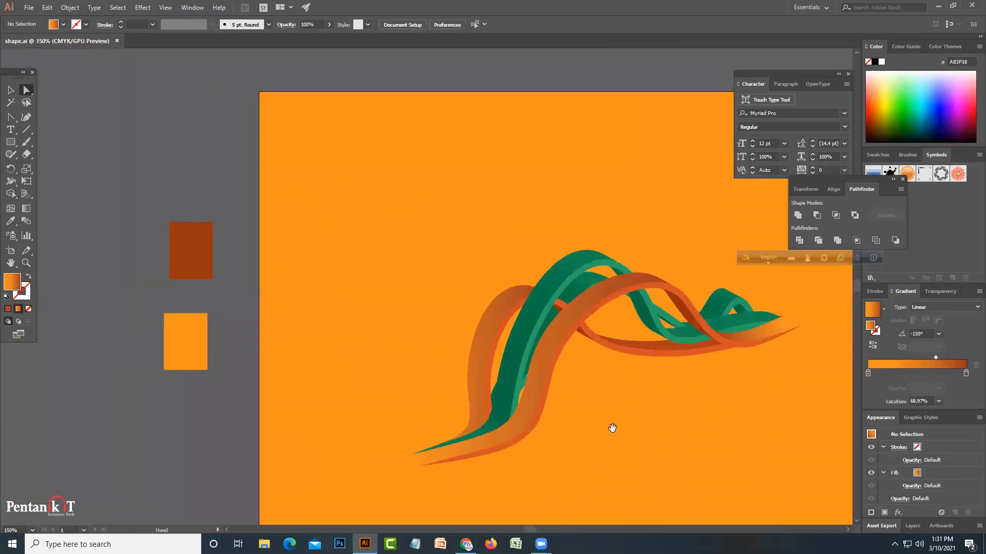
Scroll across the artwork and check a green ribbon face.
scroll(585, 389, "right", 1)
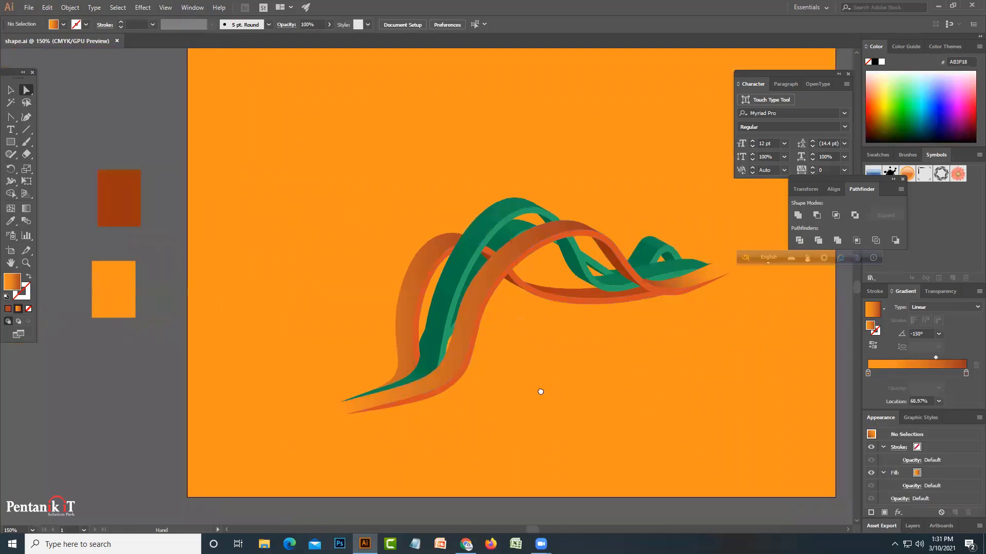
scroll(539, 392, "right", 1)
scroll(378, 383, "left", 2)
scroll(354, 396, "left", 1)
scroll(377, 421, "left", 1)
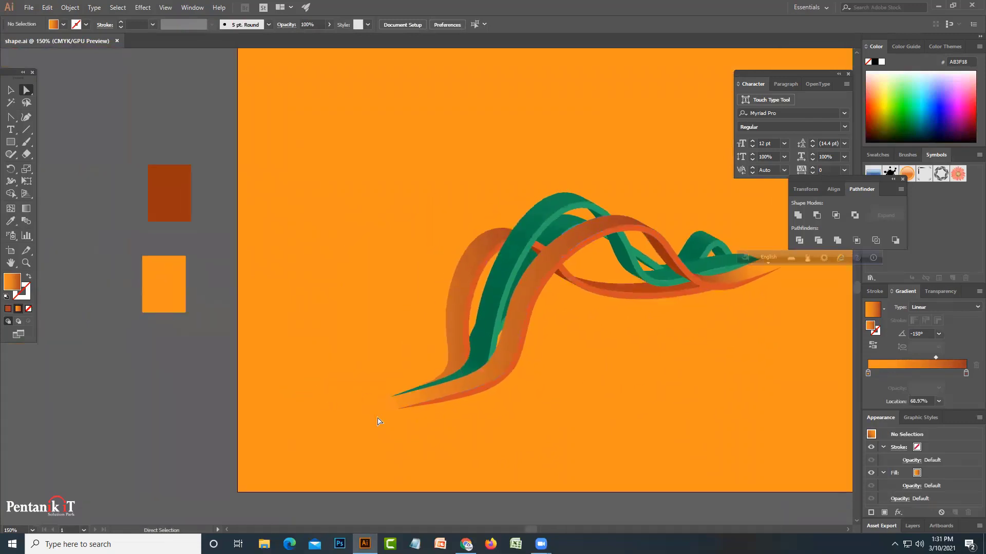
left_click(522, 235)
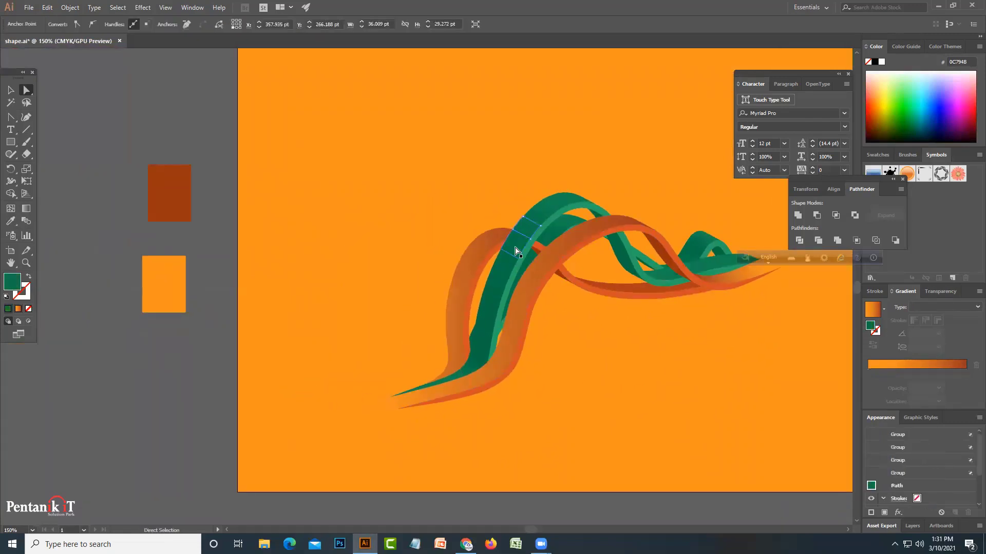
left_click(178, 337)
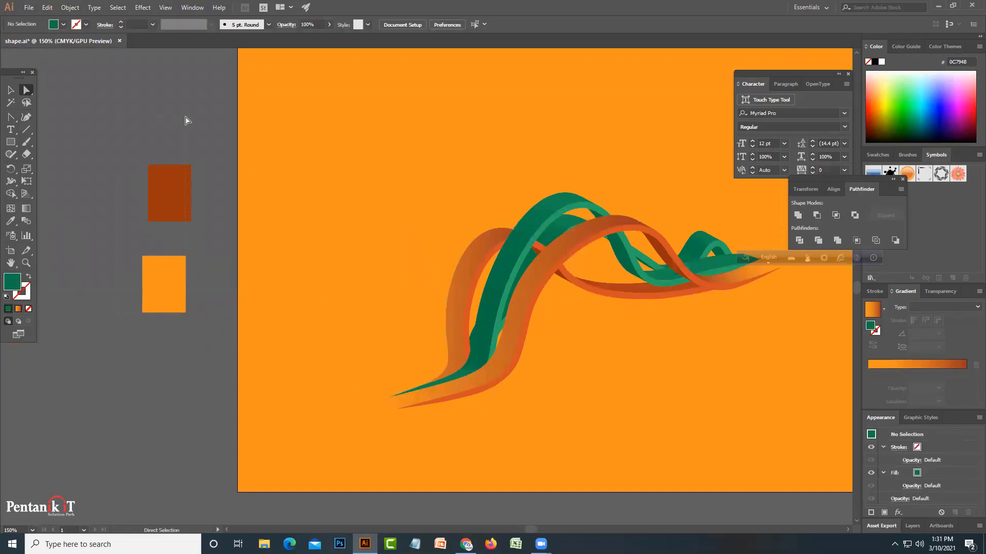
Rearrange the two reference rectangles, moving them lower beside the artboard.
mouse_move(177, 219)
left_mouse_down()
mouse_move(150, 114)
mouse_move(170, 239)
left_mouse_up()
left_click_drag(177, 278, 162, 152)
key("ctrl+z")
left_click(172, 359)
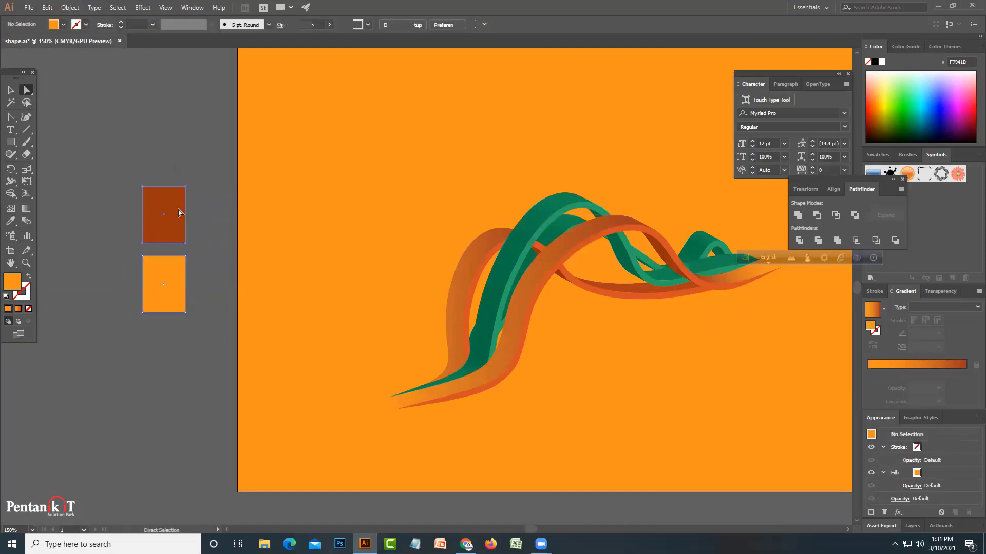
left_click_drag(179, 213, 151, 76)
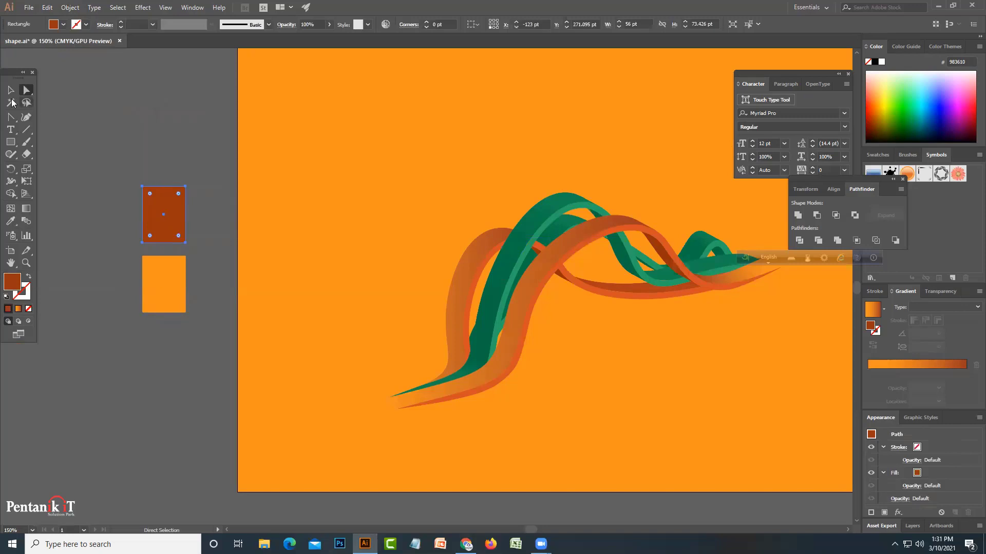
left_click(11, 90)
left_click_drag(96, 128, 174, 331)
mouse_move(179, 296)
left_mouse_down()
mouse_move(170, 182)
mouse_move(169, 365)
left_mouse_up()
left_click(114, 312)
Sample the ribbon's dark green into the top rectangle with the Eyedropper.
left_click(160, 286)
key("i")
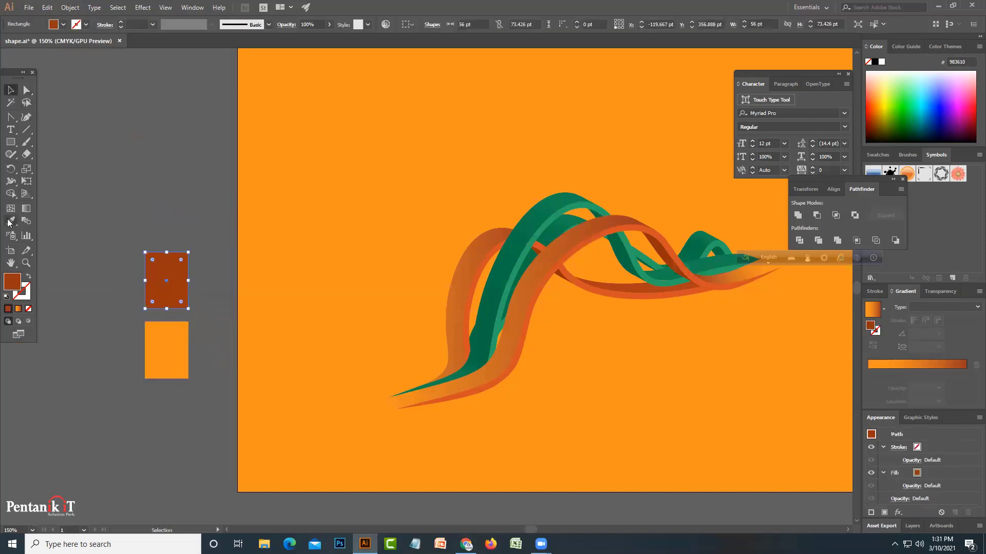
left_click(537, 218)
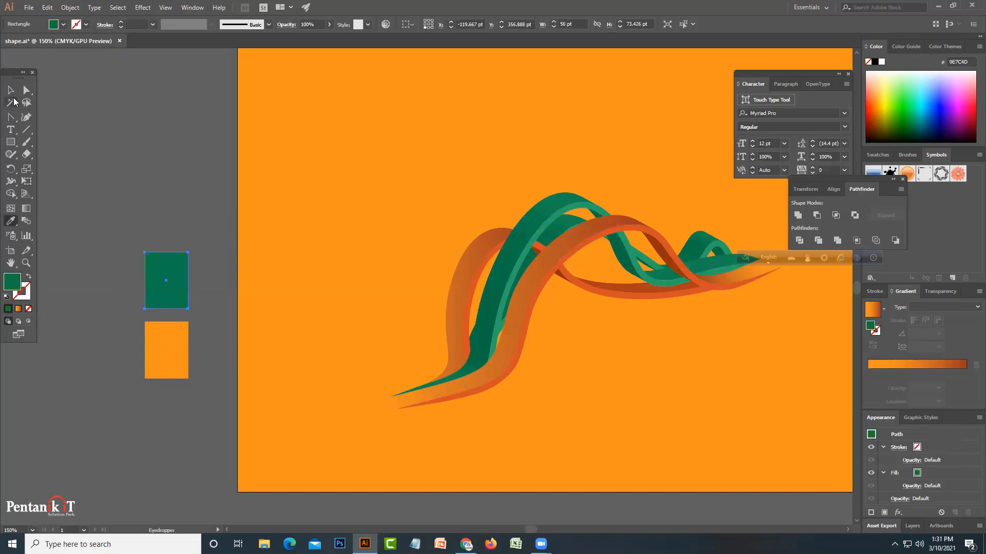
left_click(11, 90)
Fill the bottom rectangle with a light yellow-green swatch.
left_click(172, 355)
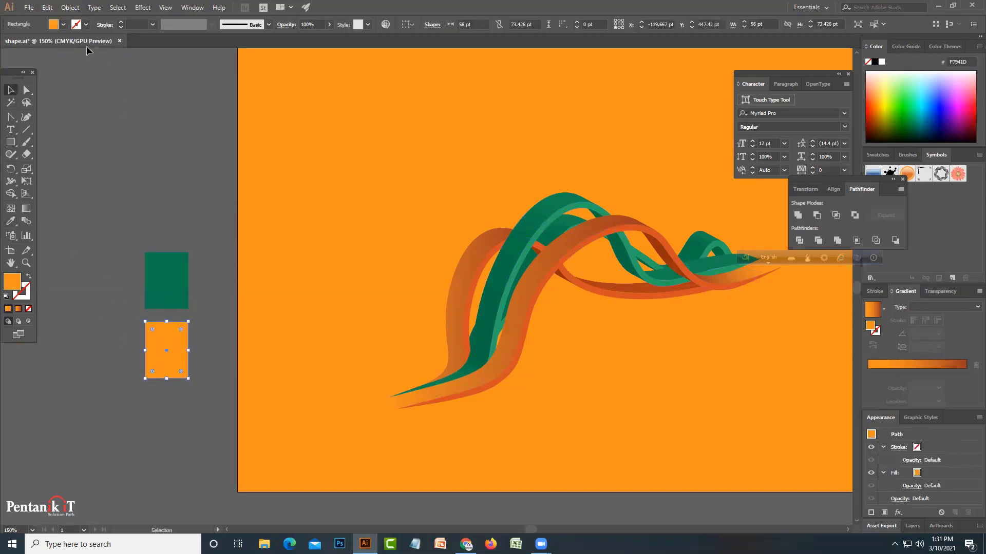
left_click(63, 24)
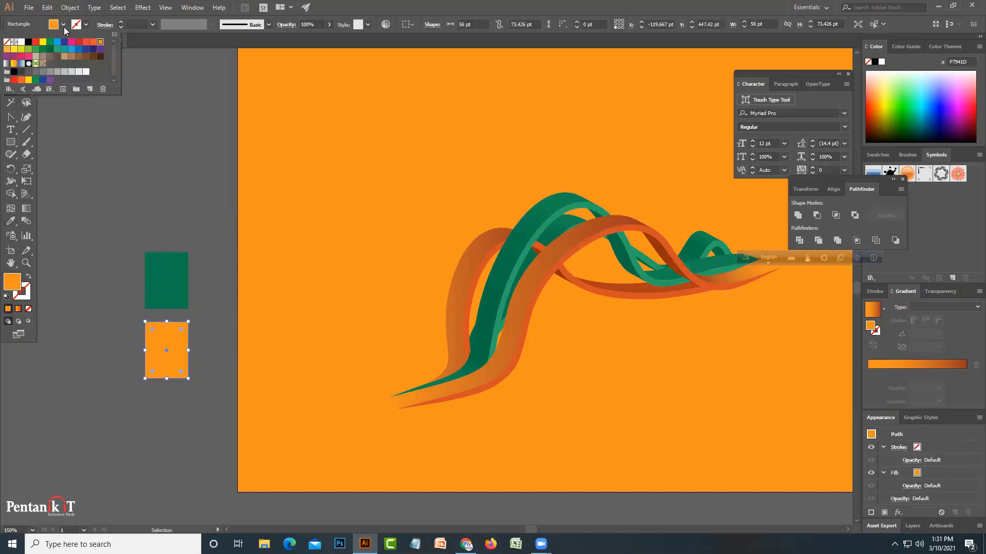
left_click(30, 50)
left_click(142, 195)
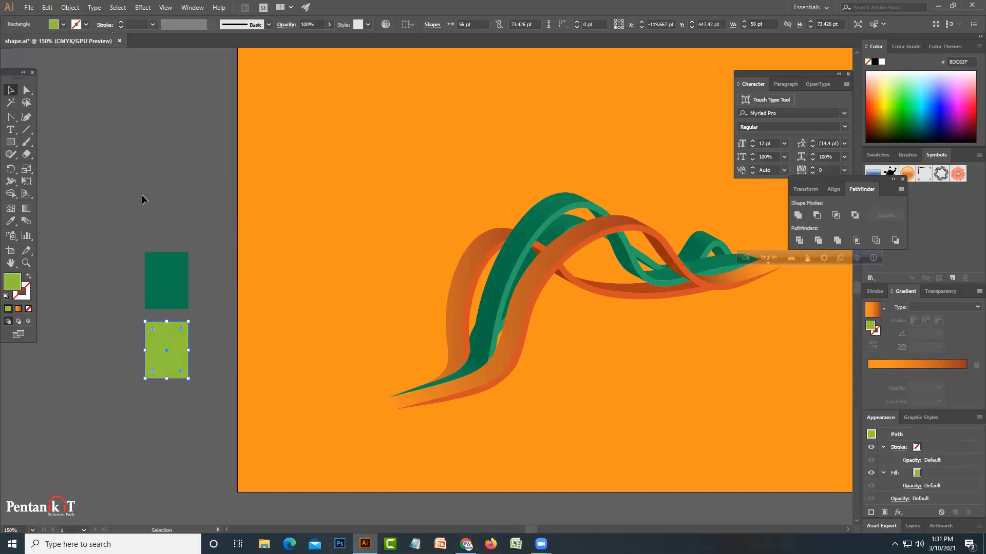
left_click_drag(182, 423, 183, 427)
left_click(184, 427)
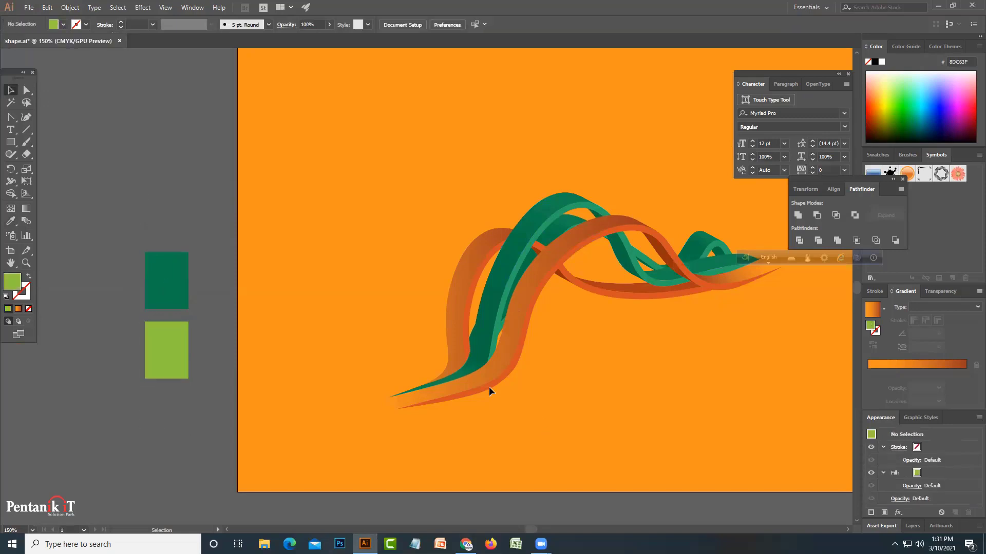
Isolate the ribbon group and select the green ribbon.
left_click(444, 384)
double_click(464, 379)
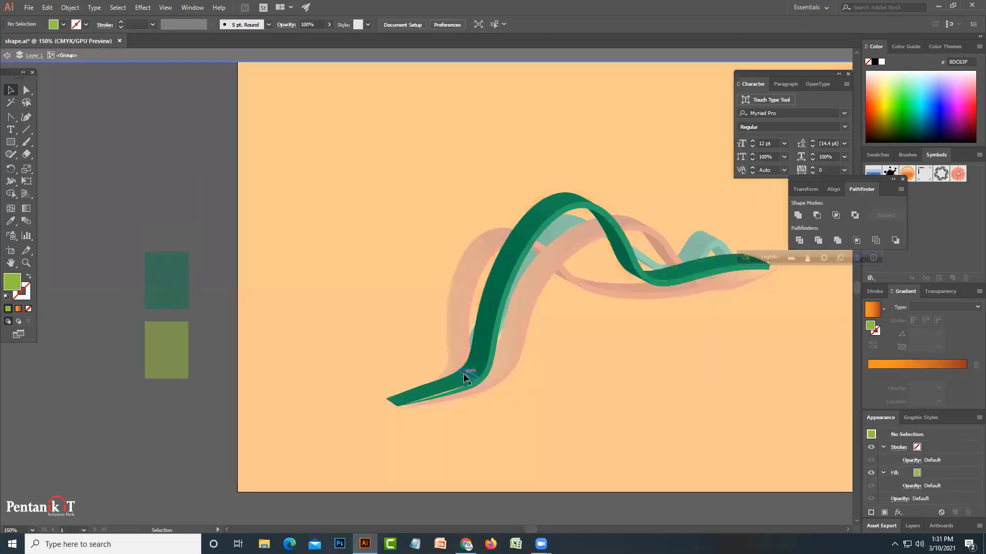
left_click(467, 378)
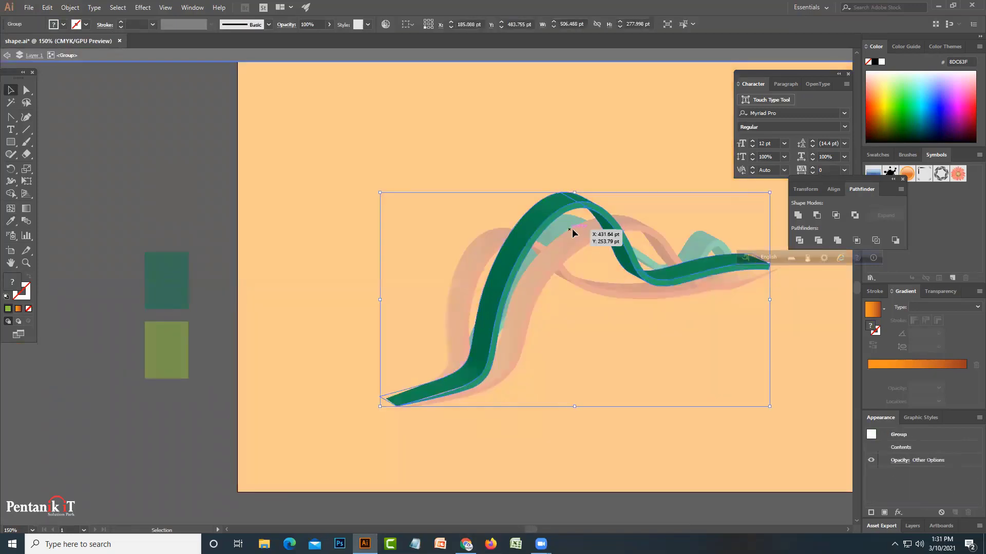
left_click(576, 200, "shift")
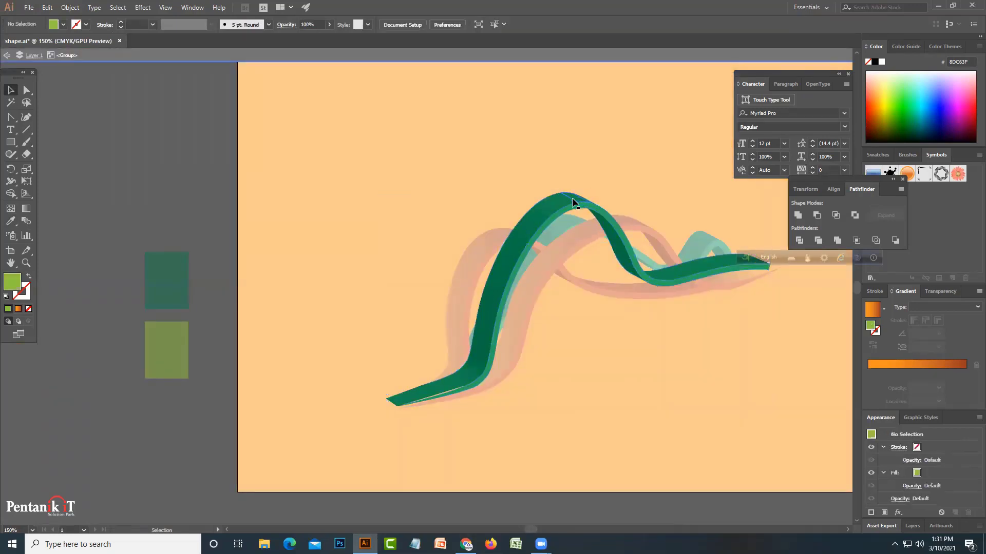
left_click(577, 200)
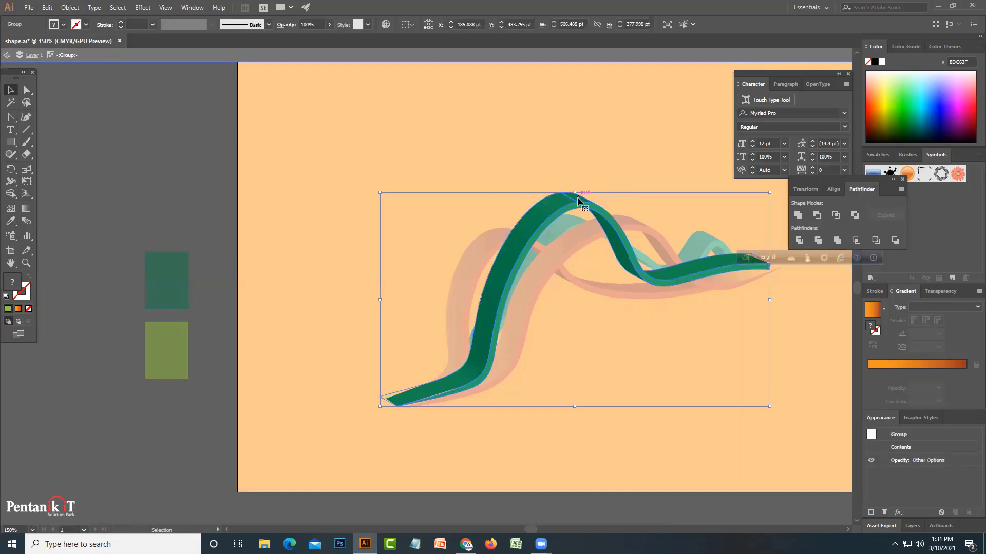
left_click(579, 198, "shift")
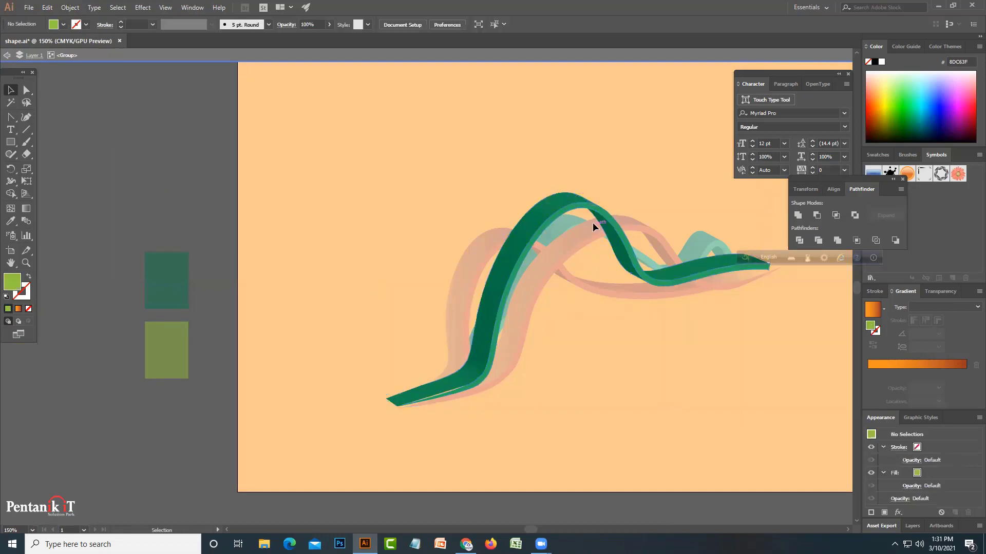
left_click(548, 211)
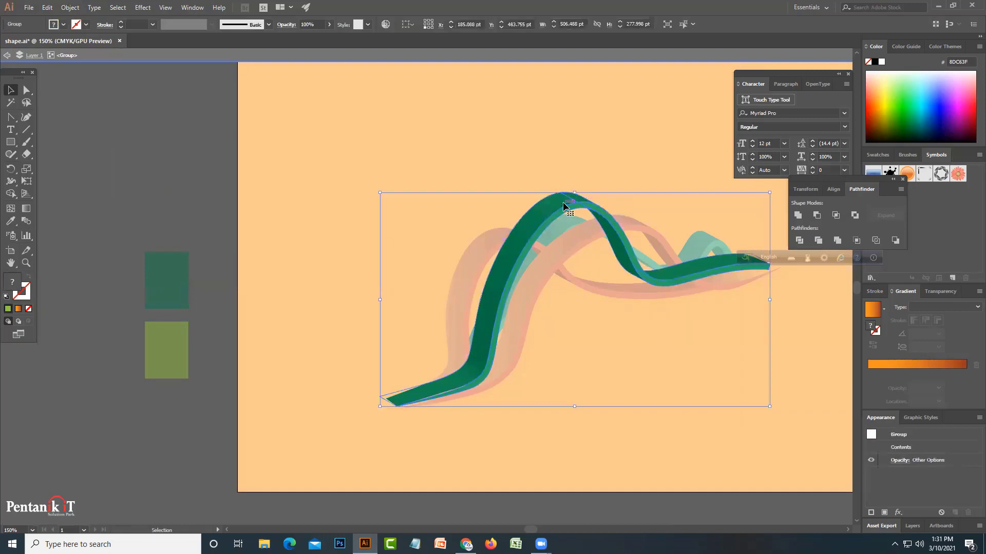
Merge the green ribbon's front face pieces with Pathfinder Unite and fill it with a gradient.
double_click(562, 205)
left_click(559, 202)
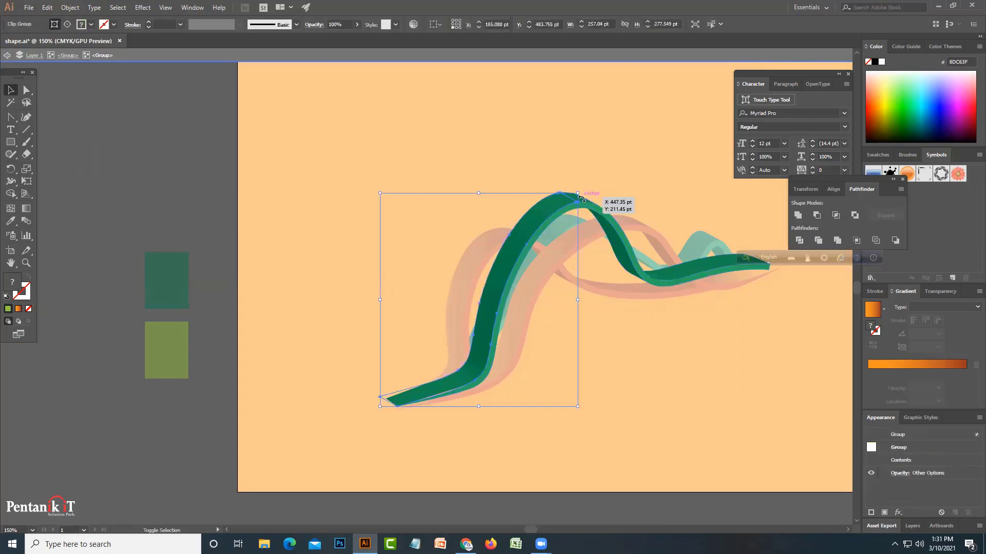
left_click_drag(582, 199, 574, 196)
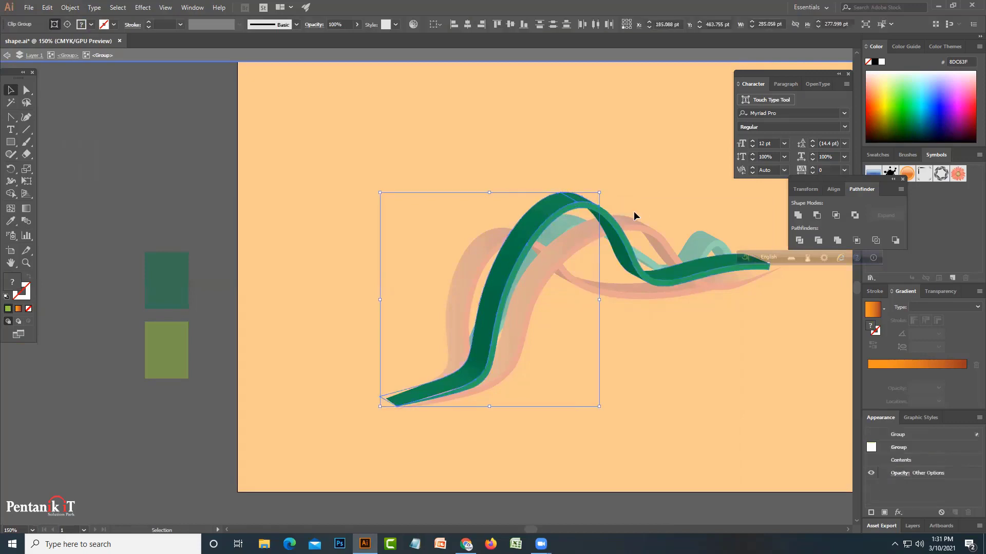
left_click(799, 217)
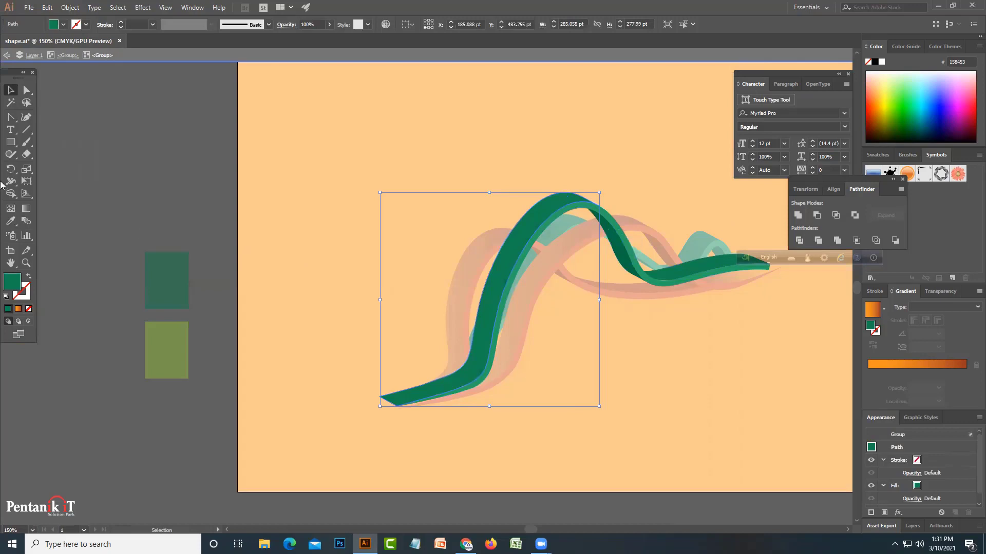
left_click(18, 309)
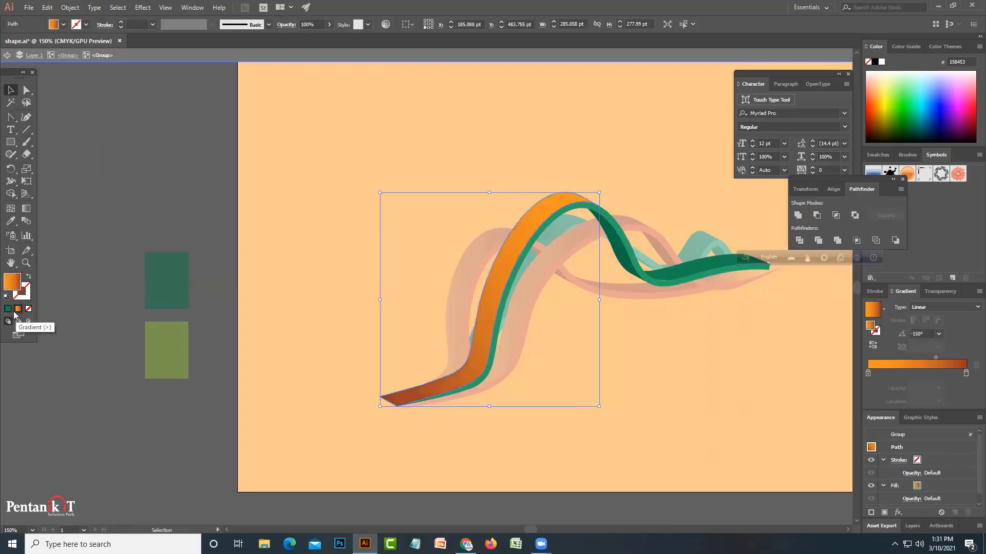
Copy the dark green rectangle's hex value 0E7C4D from its colour picker.
left_click(207, 284)
double_click(207, 284)
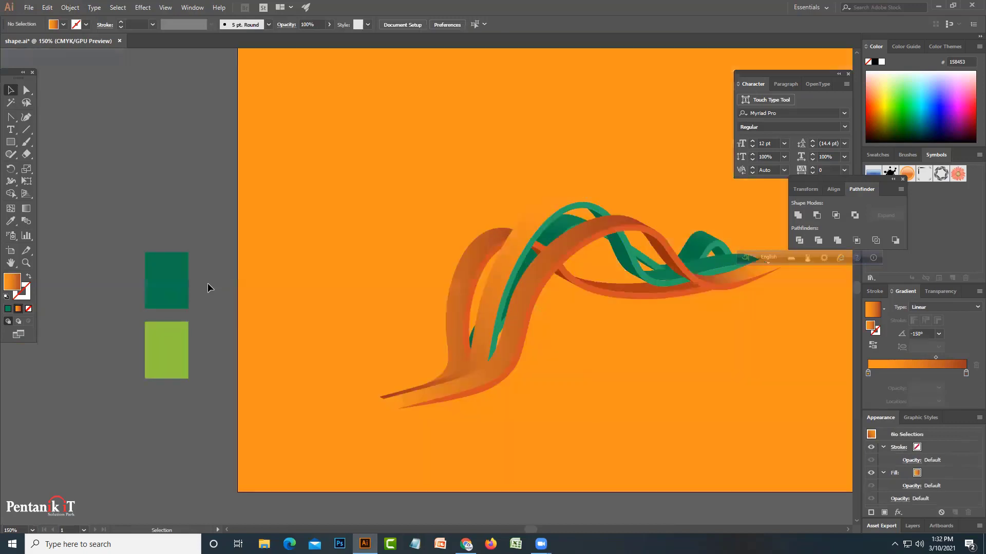
left_click(174, 289)
double_click(19, 287)
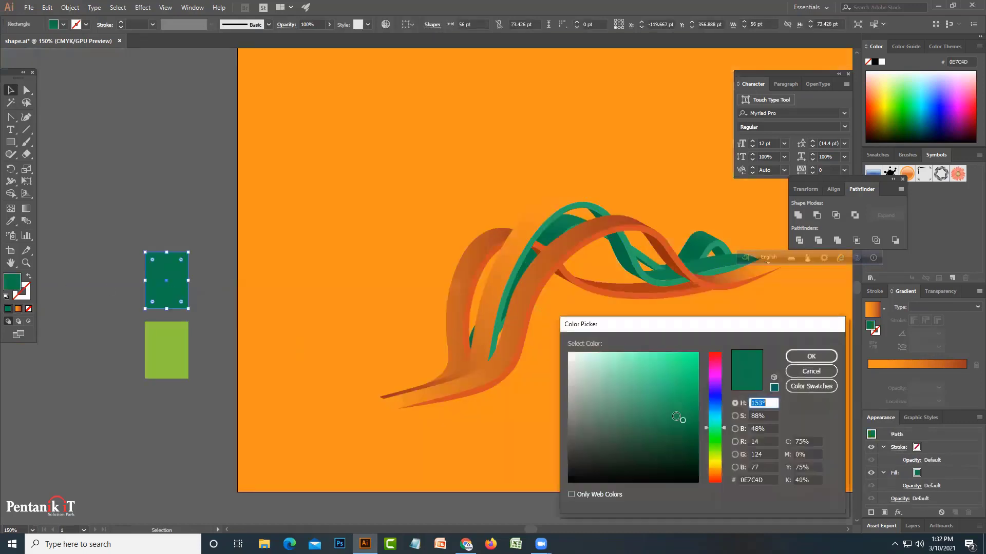
double_click(760, 480)
key("ctrl+c")
key("Return")
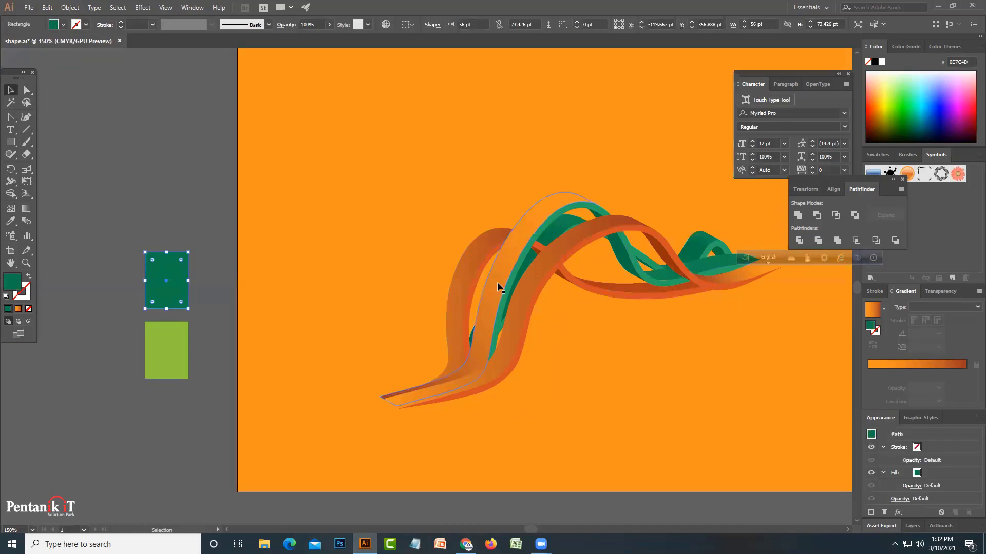
Set the front face gradient's right stop to RGB hex 0E7C4D.
double_click(497, 283)
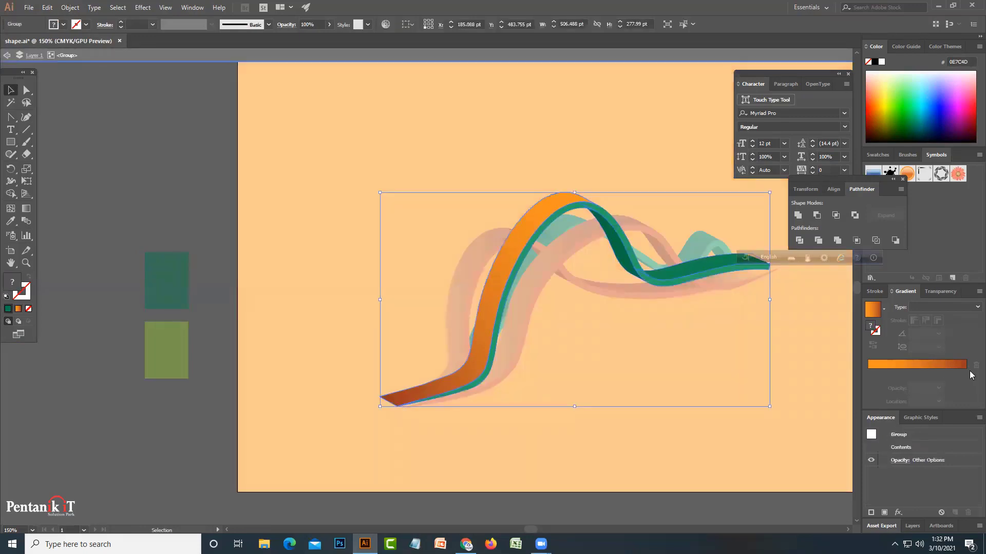
double_click(511, 252)
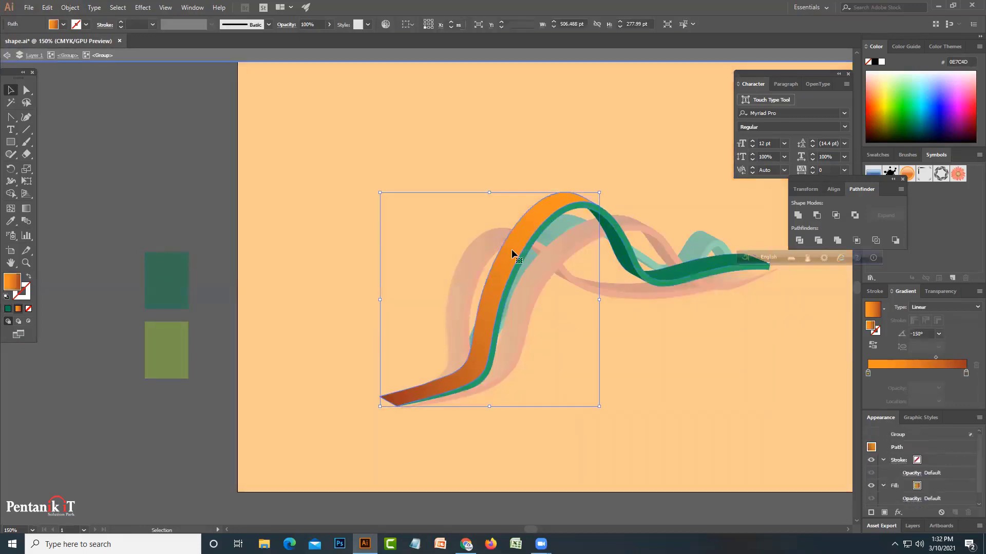
double_click(965, 373)
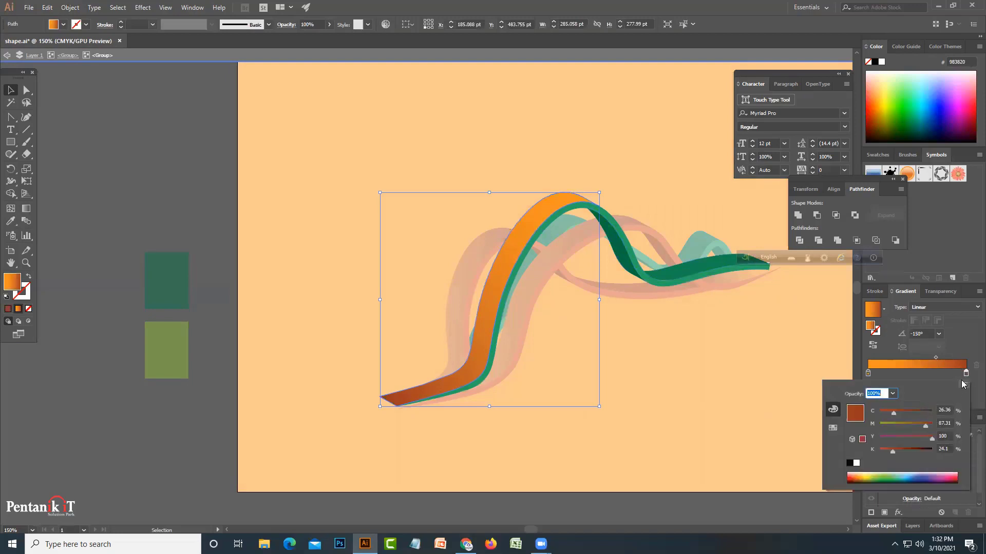
left_click(963, 384)
left_click(938, 398)
left_click(942, 463)
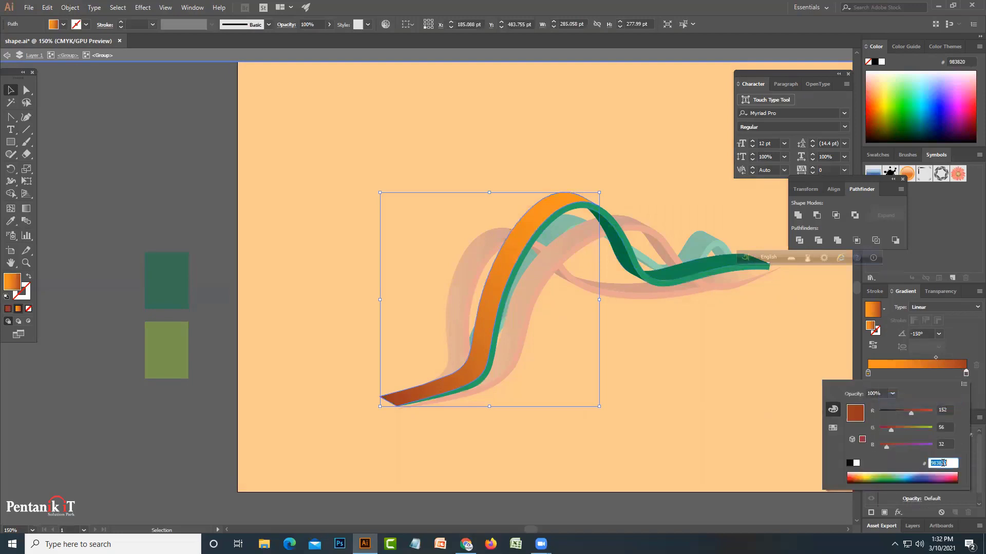
key("ctrl+v")
key("Return")
left_click(140, 260)
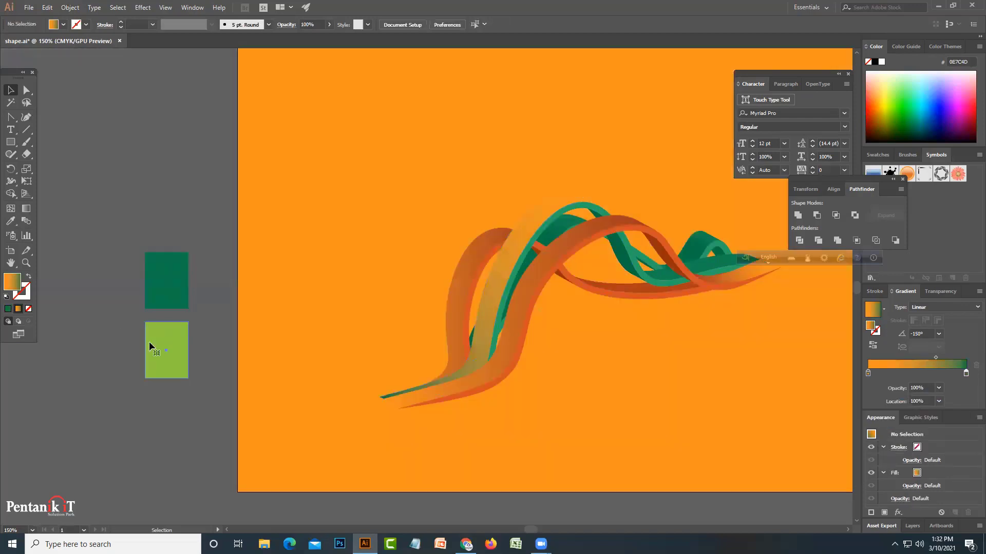
Check the light green rectangle's hex value 8DC63F in the colour picker.
left_click(148, 341)
double_click(12, 282)
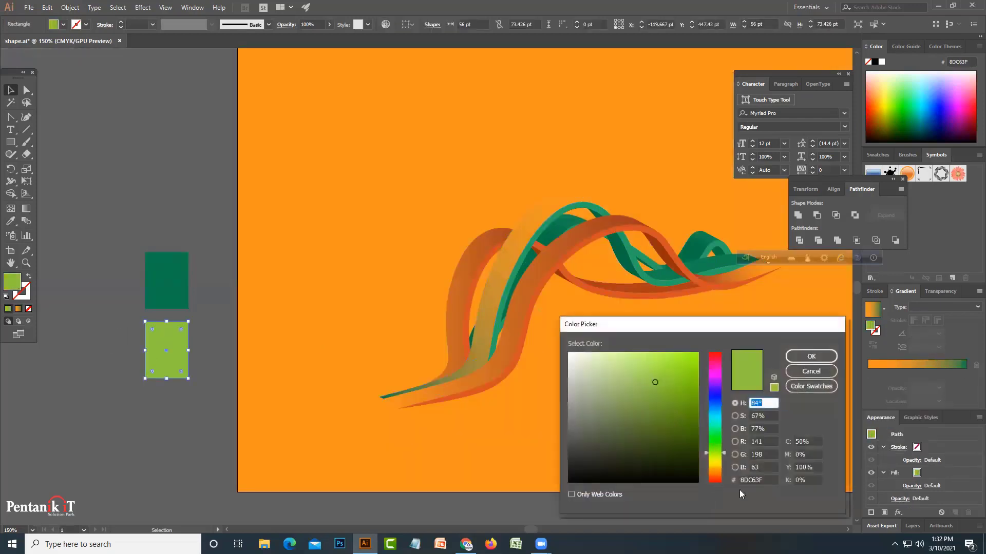
double_click(754, 480)
key("Return")
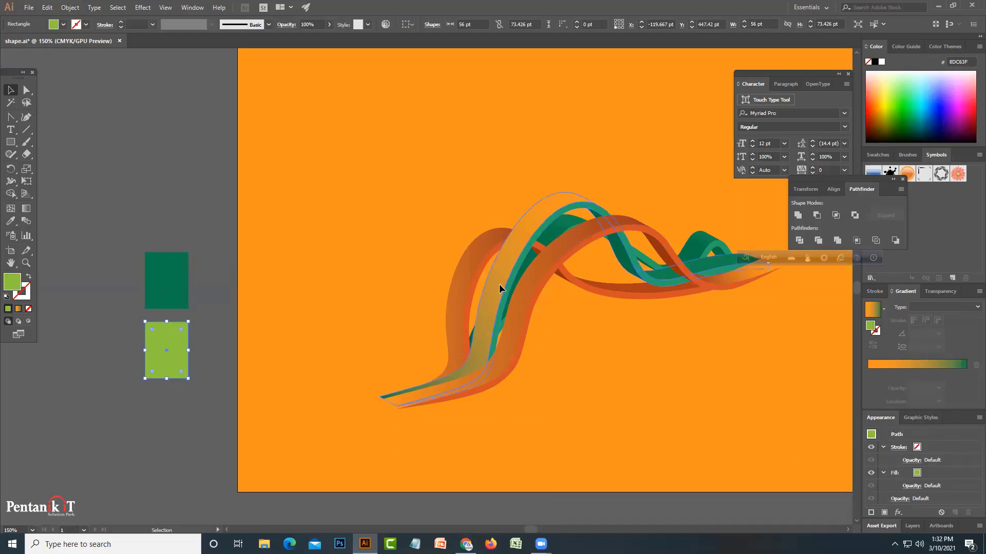
Set the front face gradient's left stop to RGB hex 8DC63F.
double_click(499, 285)
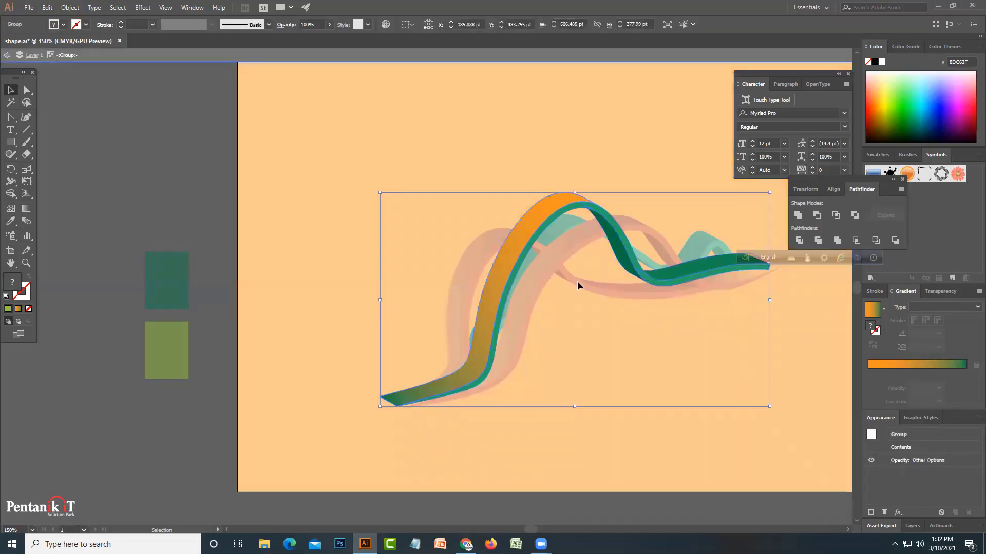
double_click(518, 242)
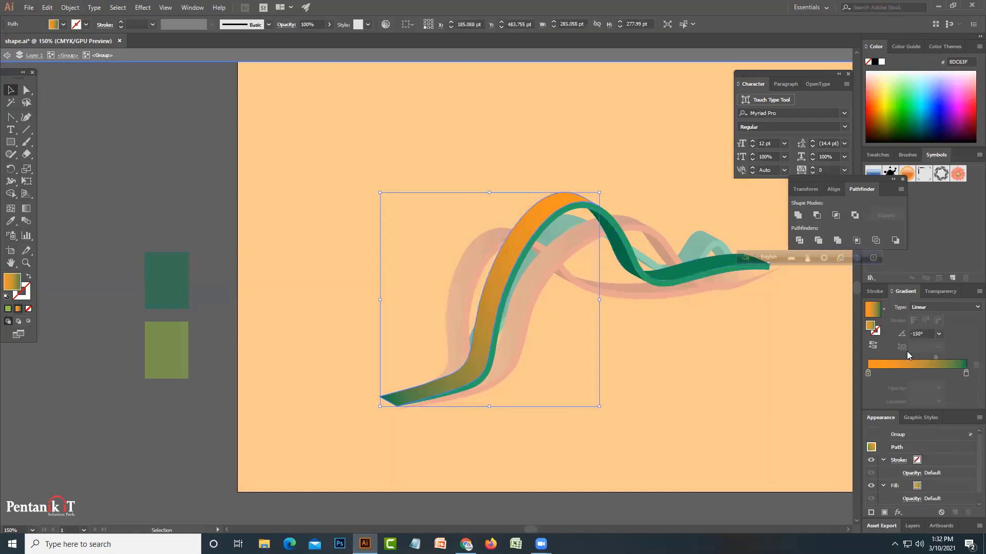
left_click(868, 374)
double_click(867, 374)
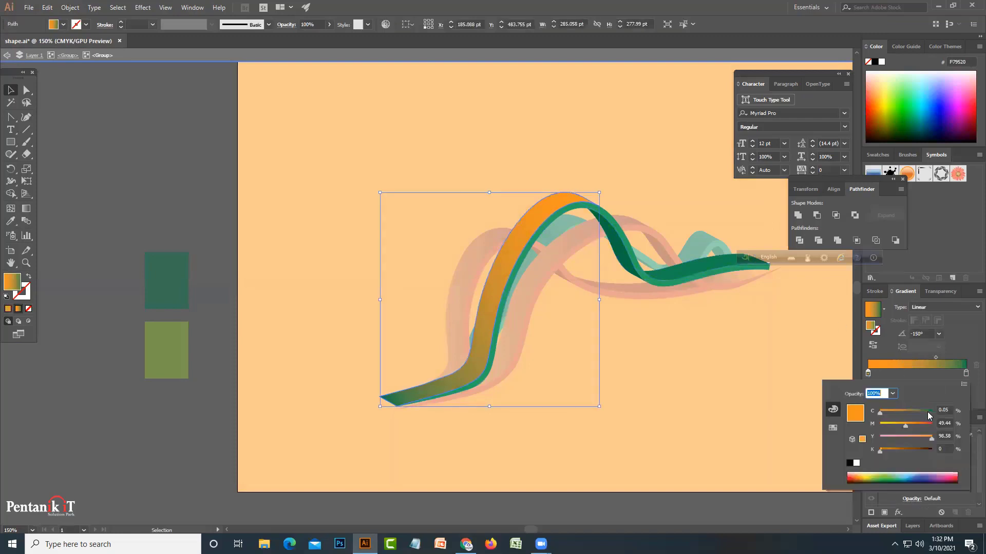
left_click(964, 384)
left_click(904, 399)
double_click(939, 463)
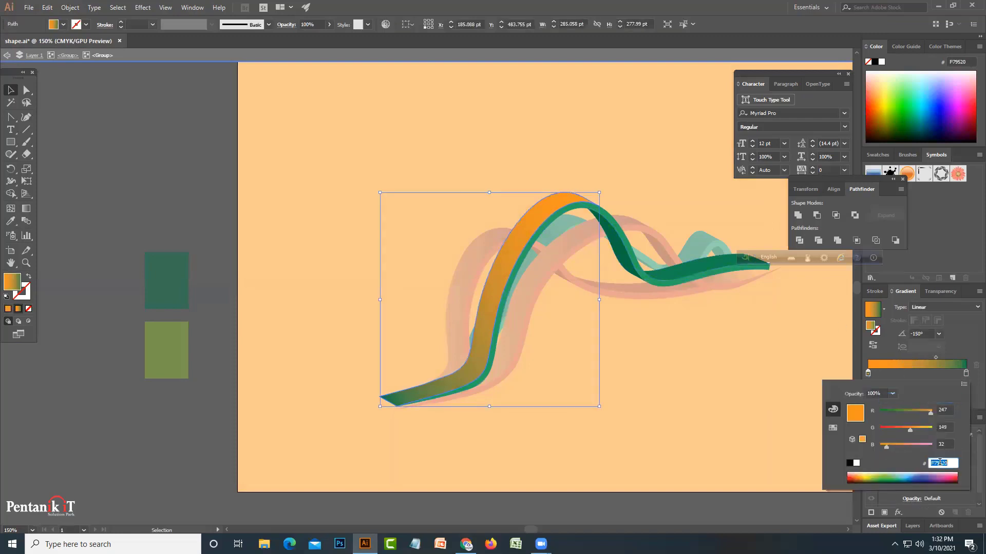
type("8DC63F")
key("Return")
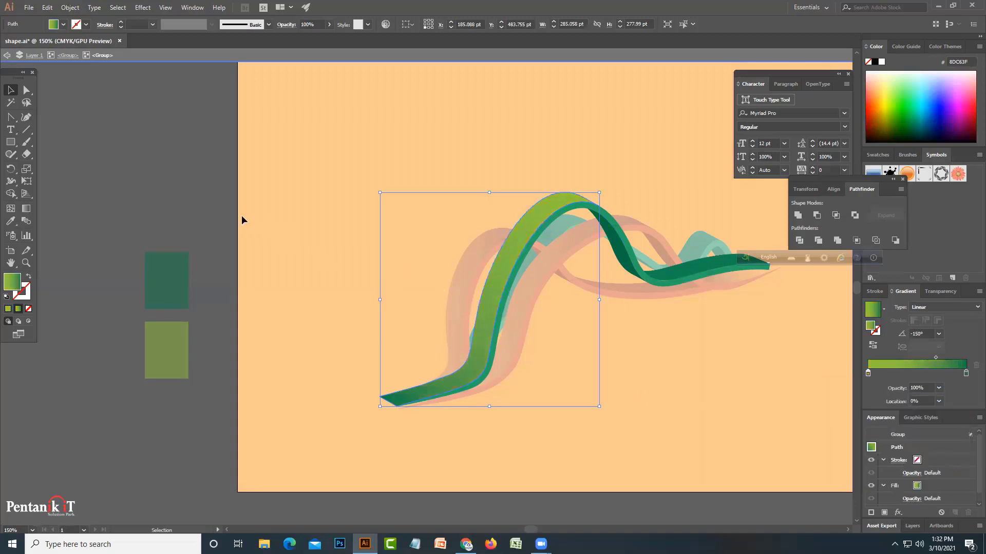
Shift the green gradient's midpoint to 44.87% location.
double_click(242, 217)
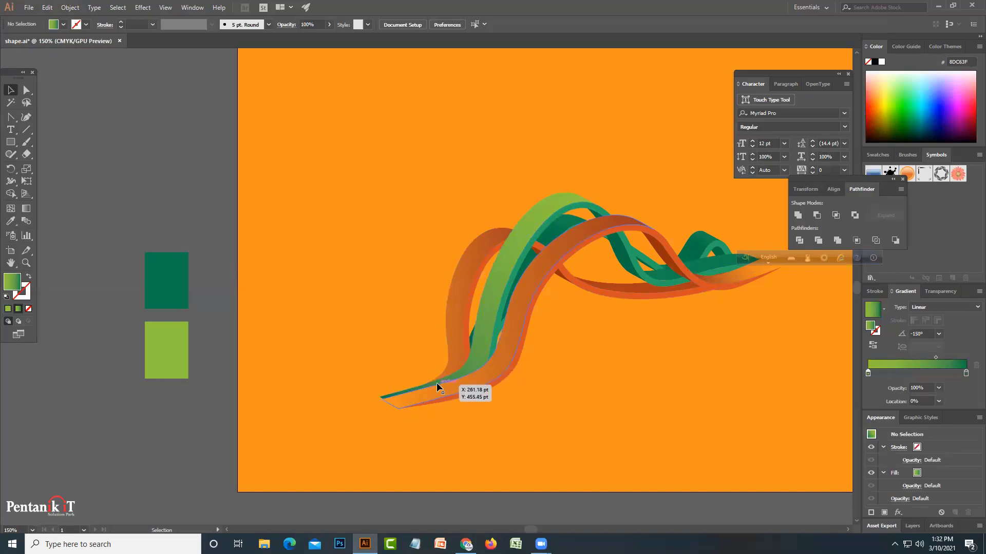
double_click(517, 241)
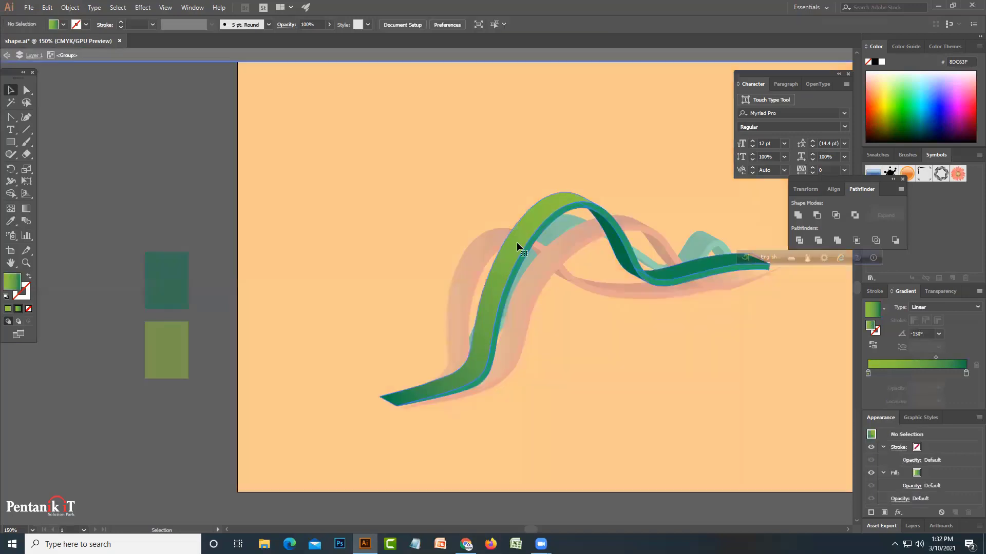
double_click(517, 241)
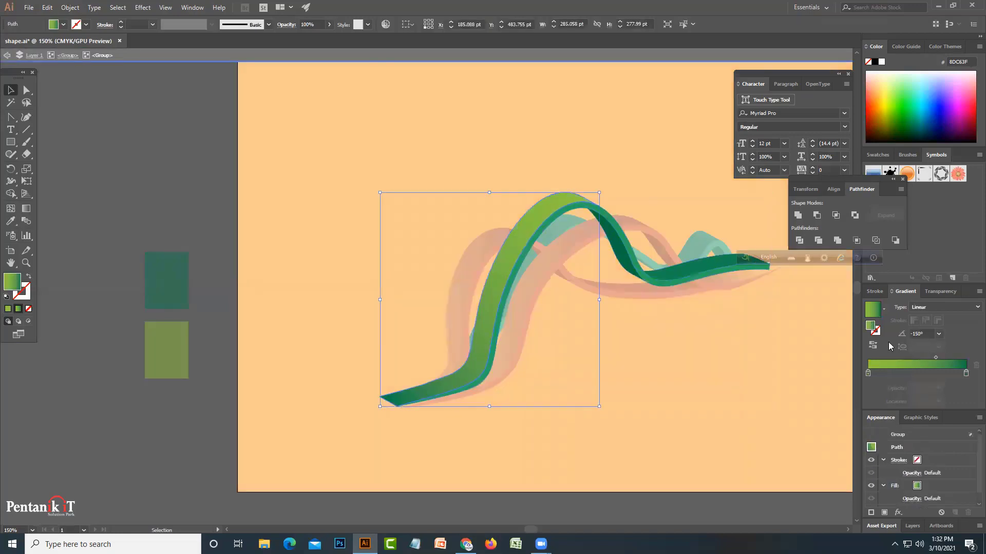
left_click_drag(935, 358, 912, 358)
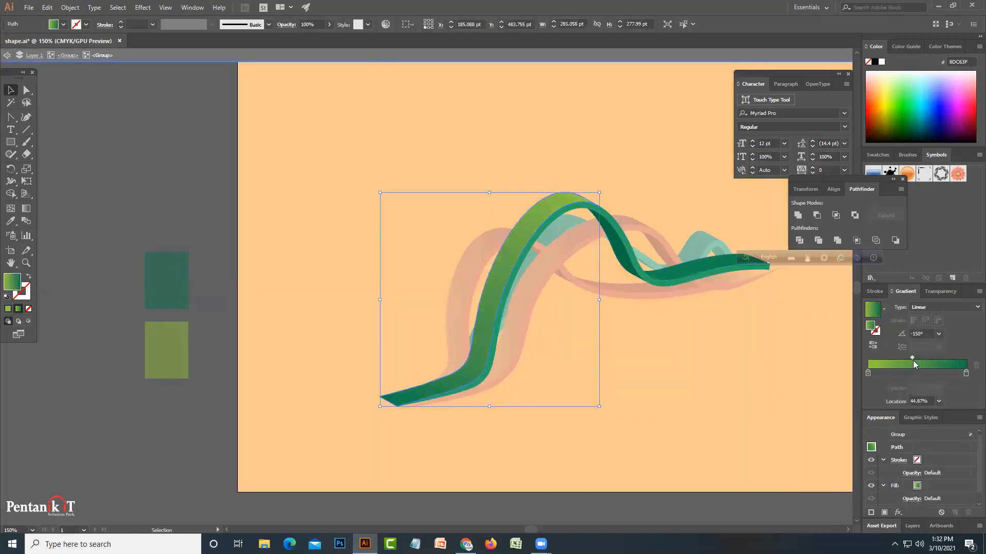
double_click(266, 285)
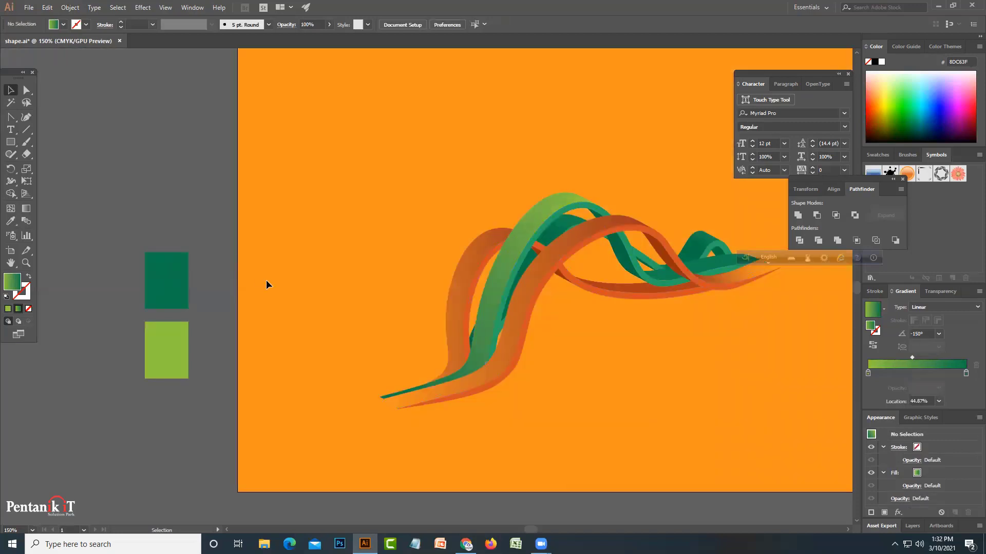
Zoom to the ribbon's right end and eyedropper the green gradient onto the dark tail section.
key("ctrl+plus")
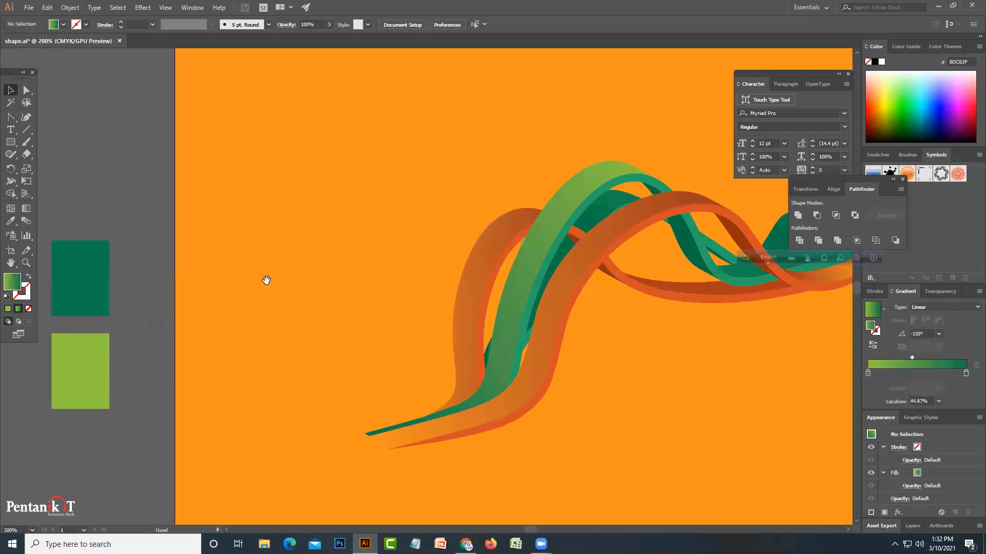
left_click_drag(101, 372, 40, 392)
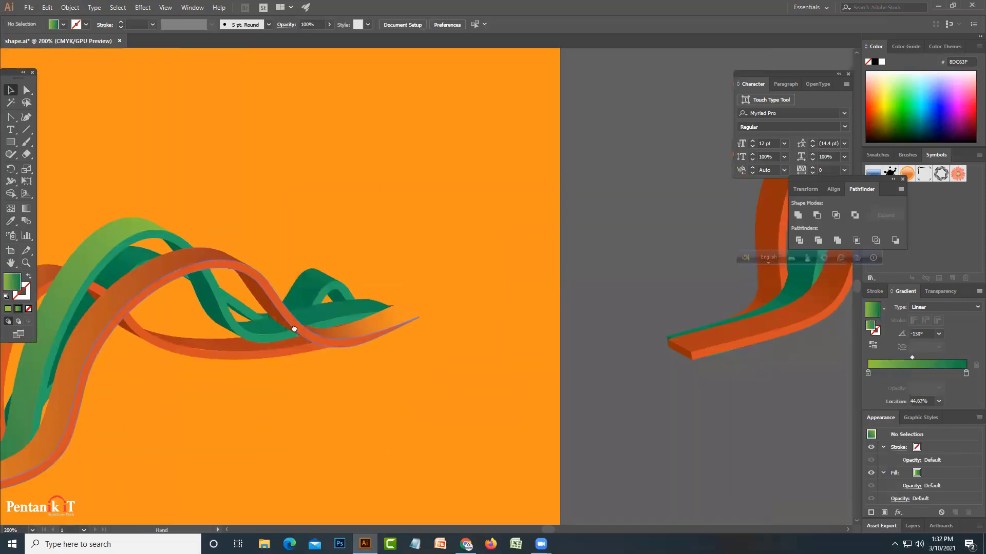
left_click_drag(289, 326, 307, 347)
double_click(303, 343)
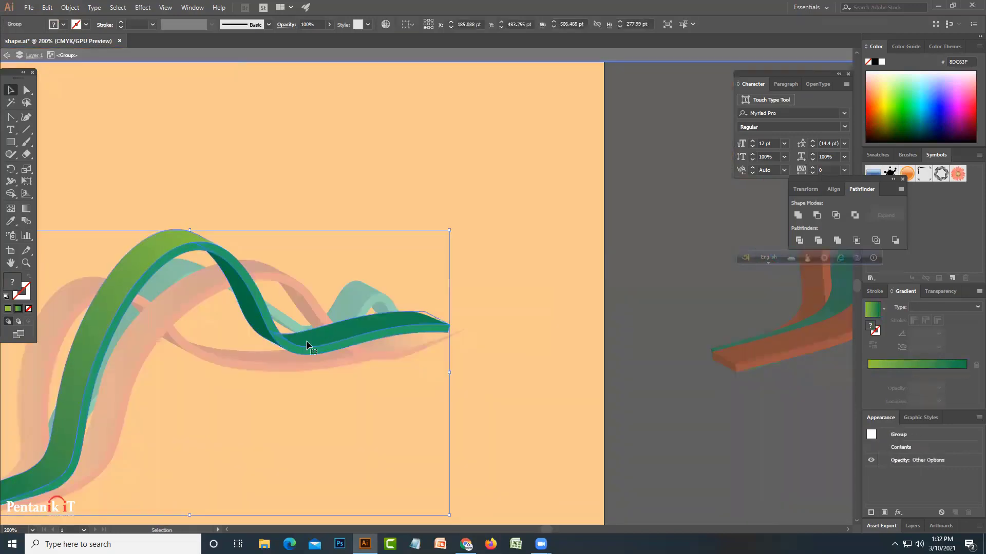
left_click(304, 344)
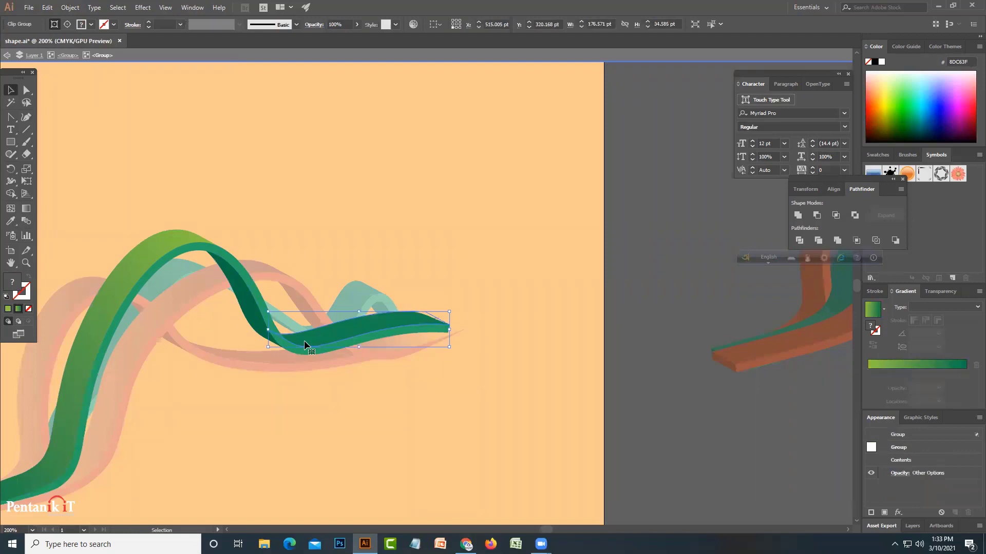
double_click(304, 344)
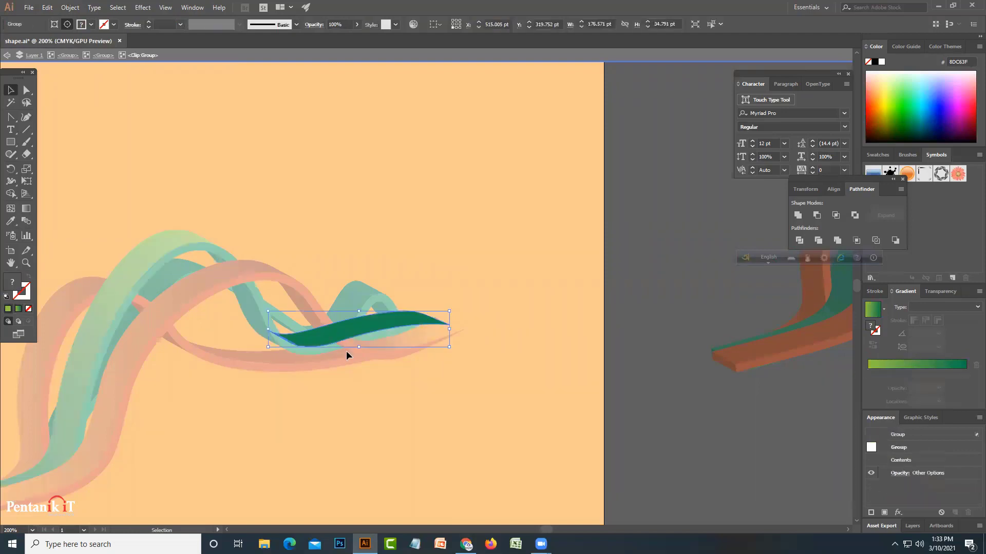
left_click(10, 221)
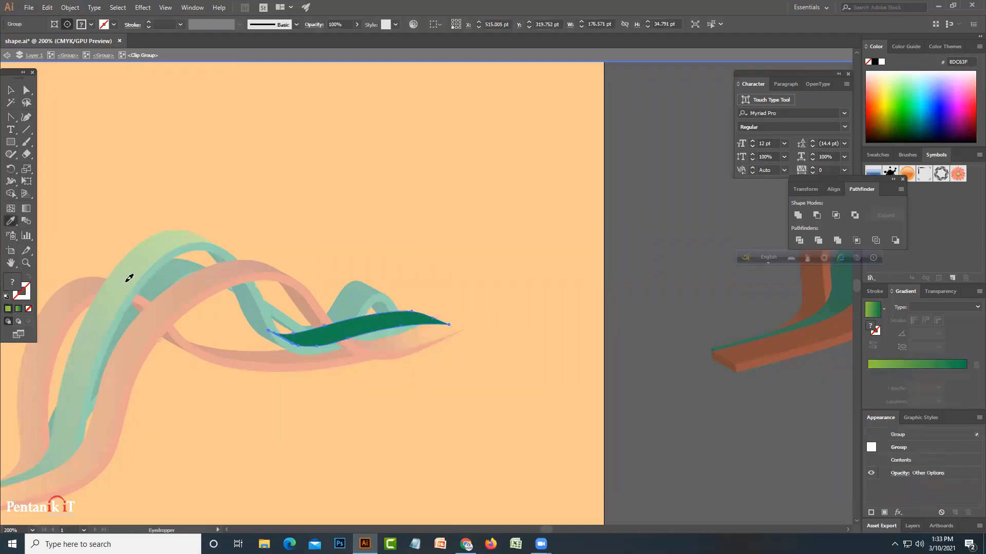
left_click(127, 281)
left_click(10, 90)
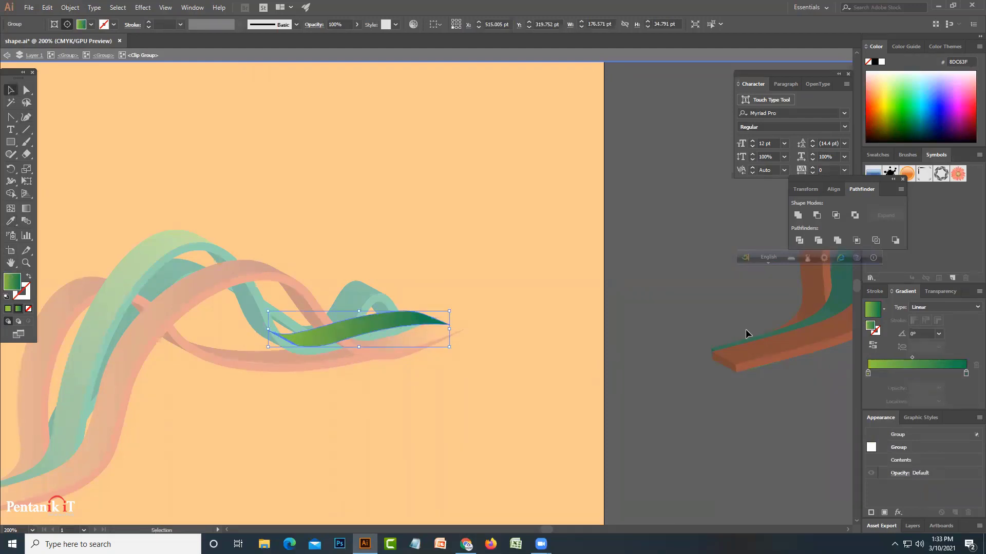
left_click(693, 319)
double_click(694, 319)
scroll(634, 400, "left", 5)
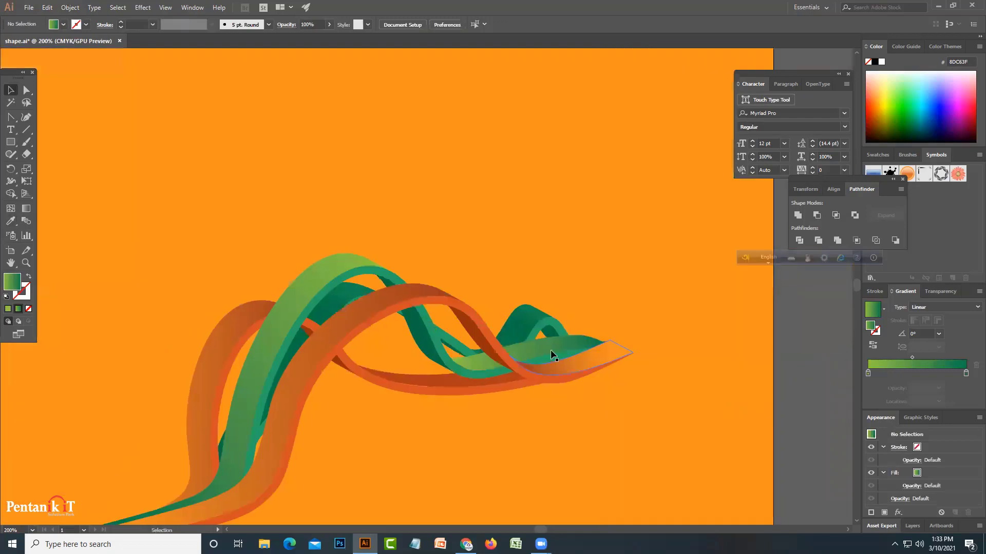
Merge the wavy clip group and the ribbon tail into one shape with Pathfinder Unite.
double_click(521, 331)
left_click(519, 332)
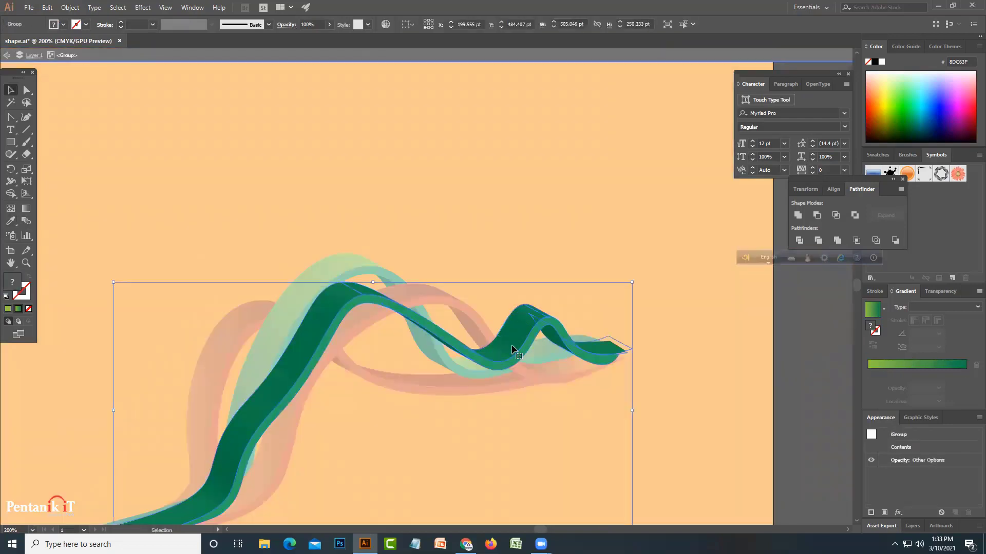
double_click(511, 351)
left_click(500, 355)
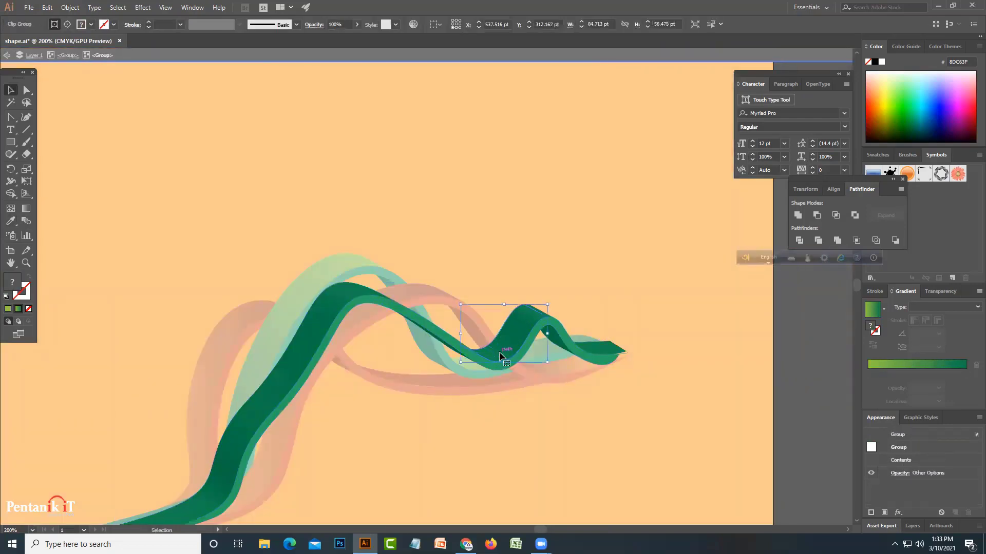
left_click(600, 347, "shift")
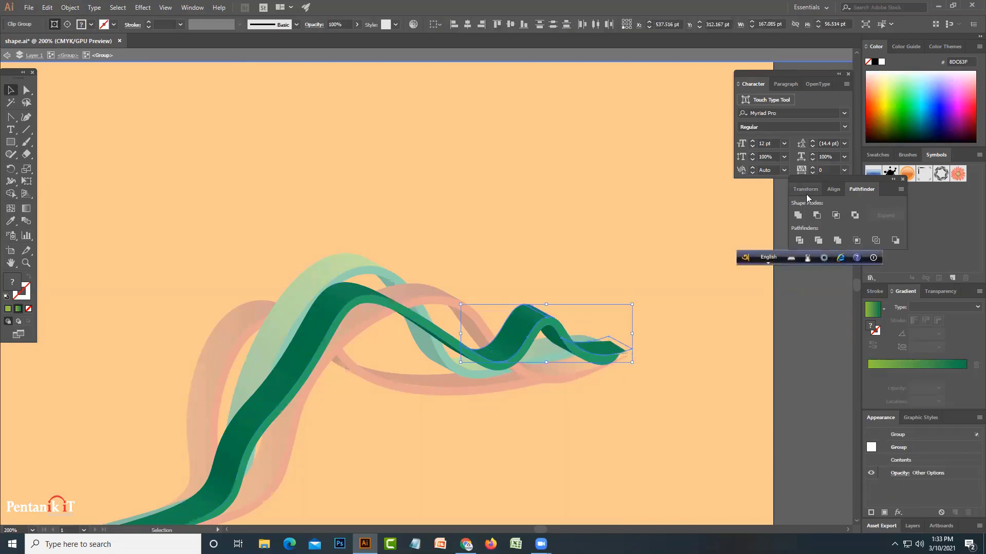
left_click(797, 215)
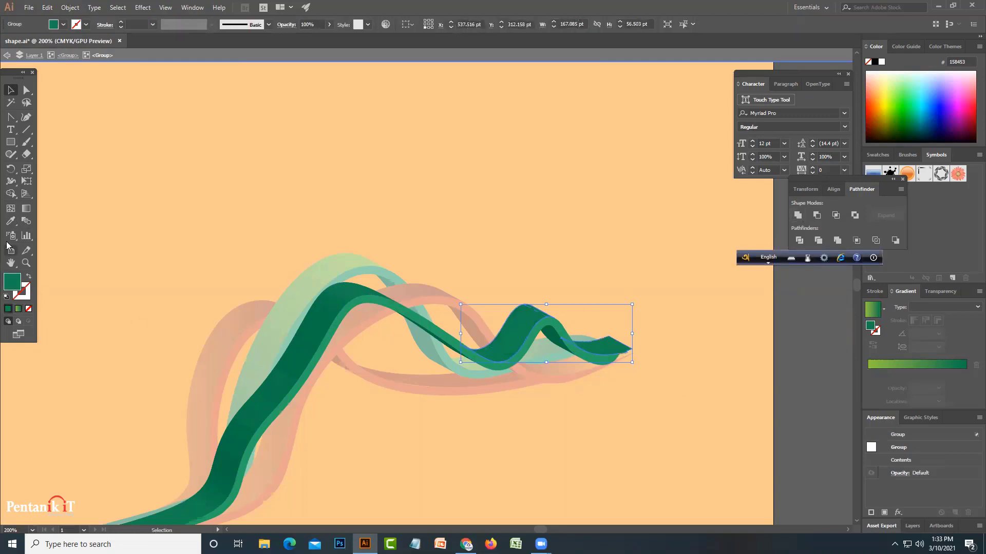
Fill the merged piece with the sampled dark green 097649 and zoom to 400% on the ribbons.
left_click(11, 221)
left_click(321, 308)
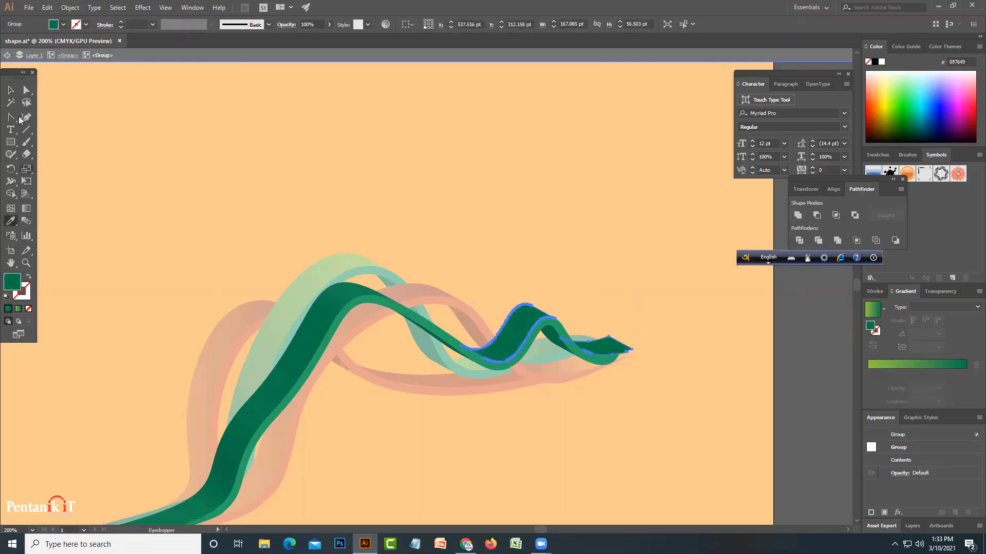
left_click(10, 90)
double_click(804, 372)
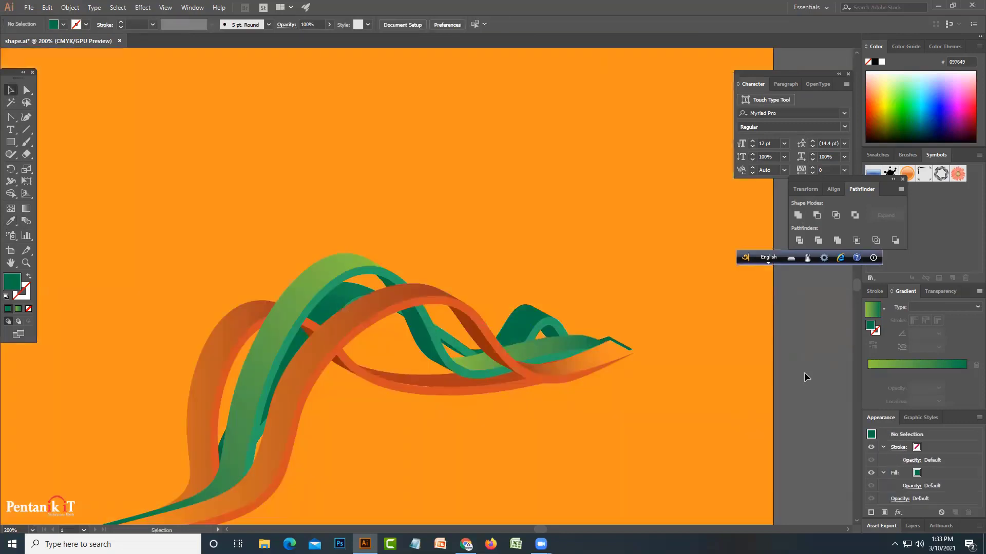
key("ctrl+0")
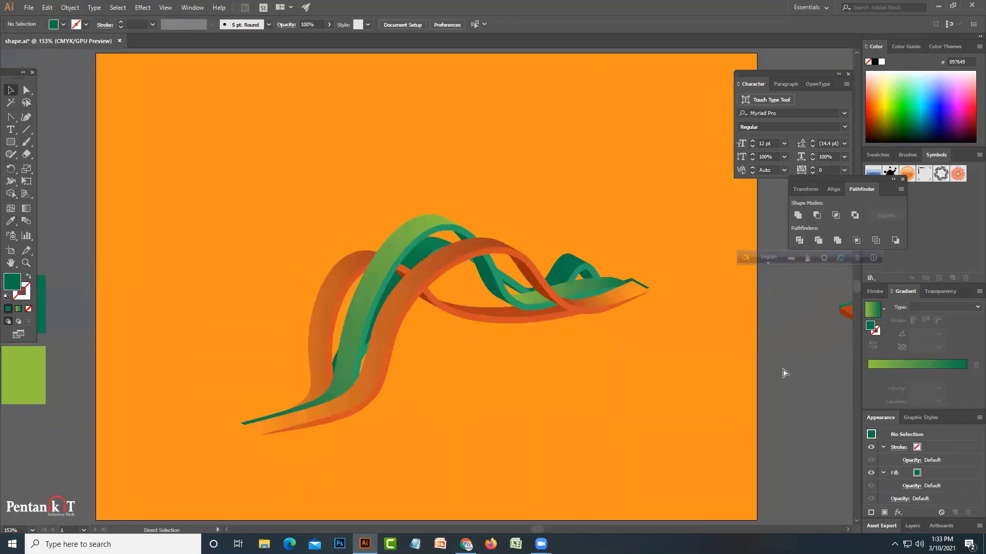
key("ctrl+minus")
key("ctrl+minus")
key("ctrl+minus")
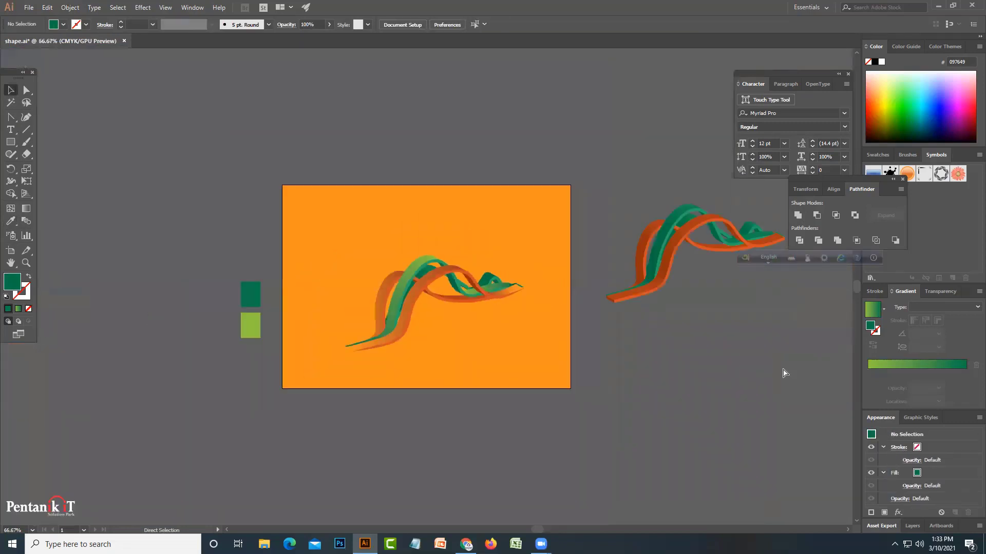
key("ctrl+plus")
key("ctrl+plus")
key("ctrl+plus")
key("ctrl+plus")
key("ctrl+plus")
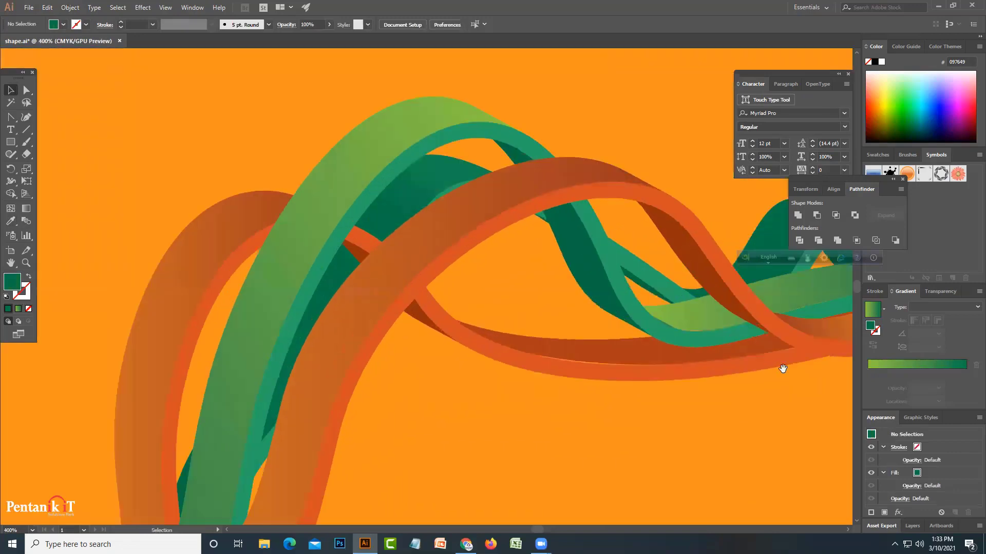
scroll(313, 367, "right", 10)
Drill into the ribbon group and select the green end piece with the Curvature tool.
left_click(385, 331)
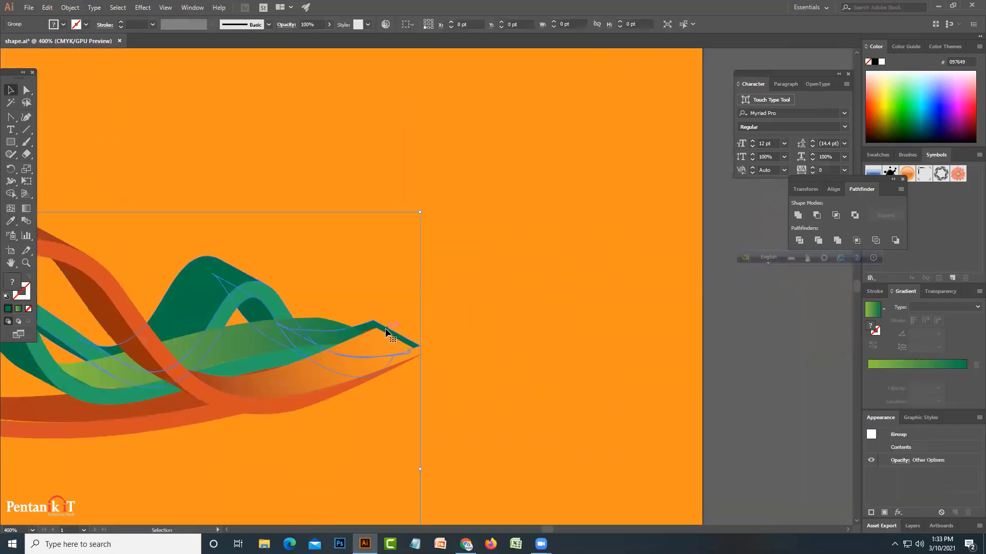
double_click(391, 334)
left_click(394, 336)
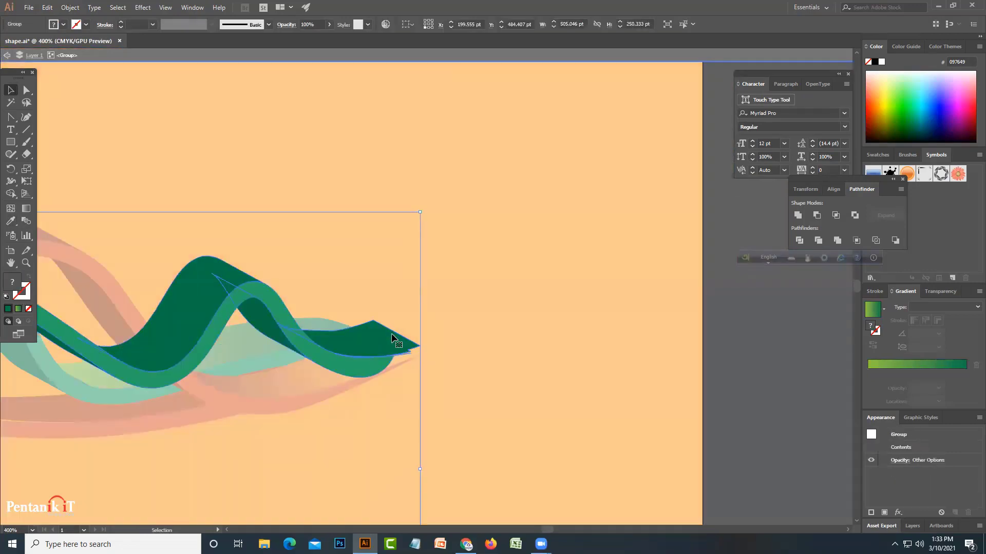
double_click(393, 339)
left_click(388, 343)
double_click(363, 340)
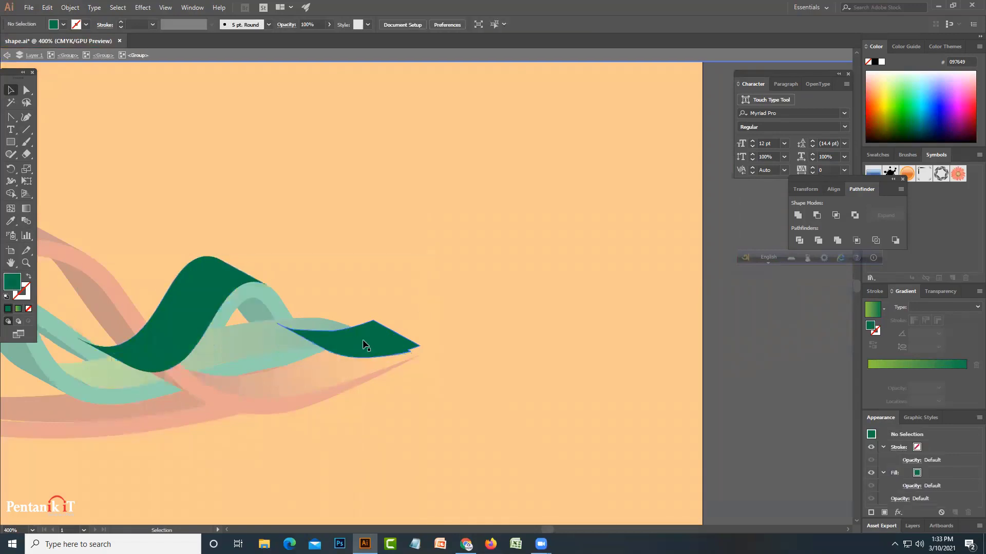
left_click(365, 344)
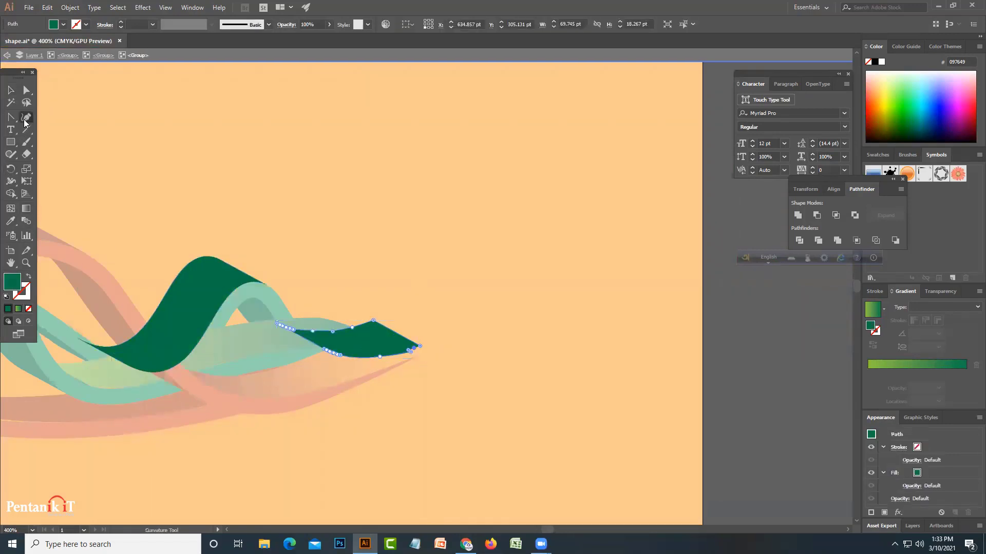
left_click(25, 91)
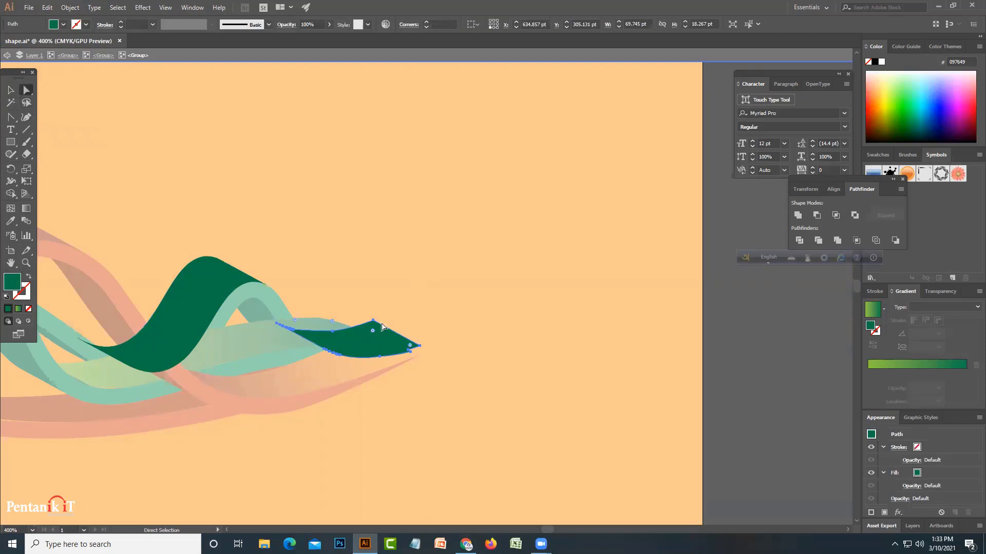
left_click_drag(373, 323, 356, 329)
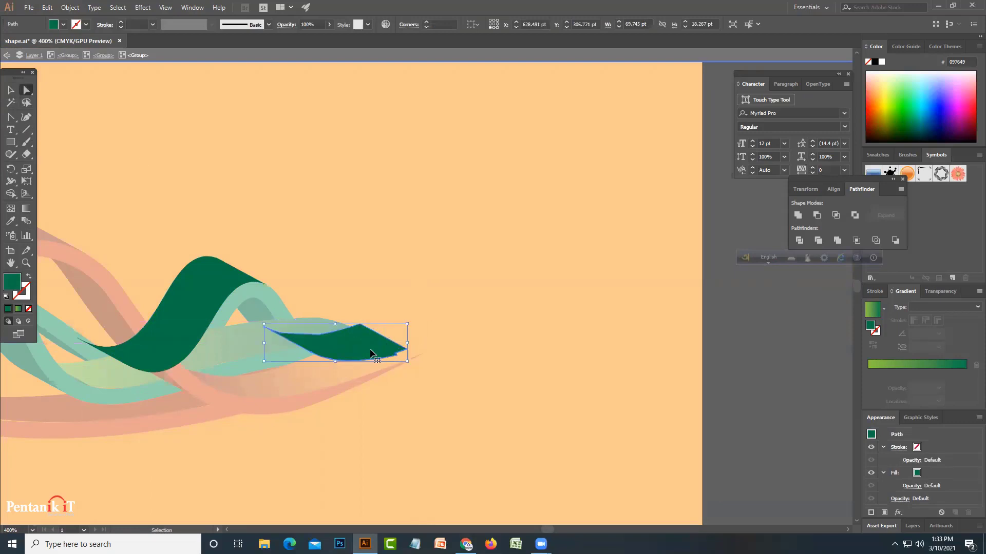
key("ctrl+z")
left_click(25, 117)
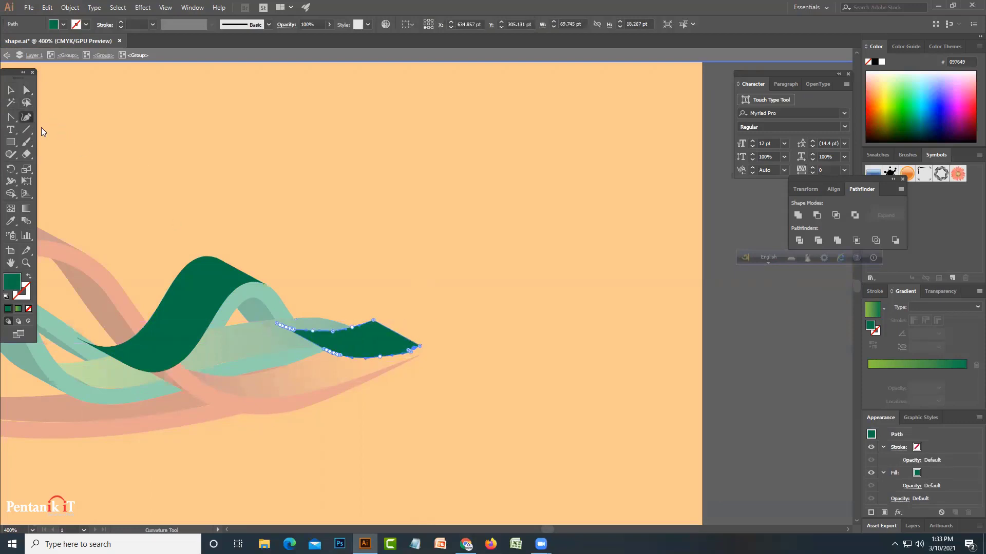
left_click(362, 324)
Simplify the green end piece with 79% curve precision and 79° angle threshold.
left_click(70, 8)
mouse_move(115, 228)
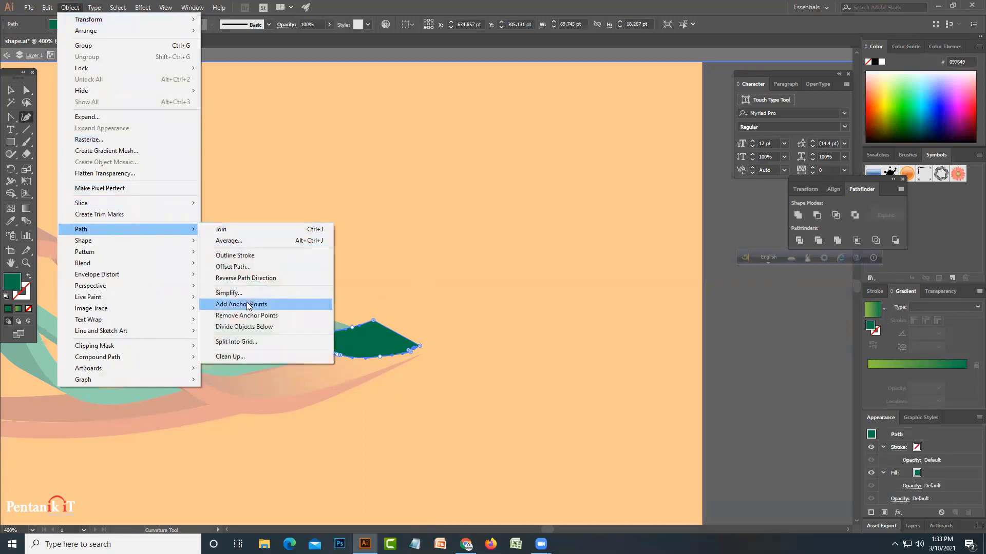
left_click(241, 292)
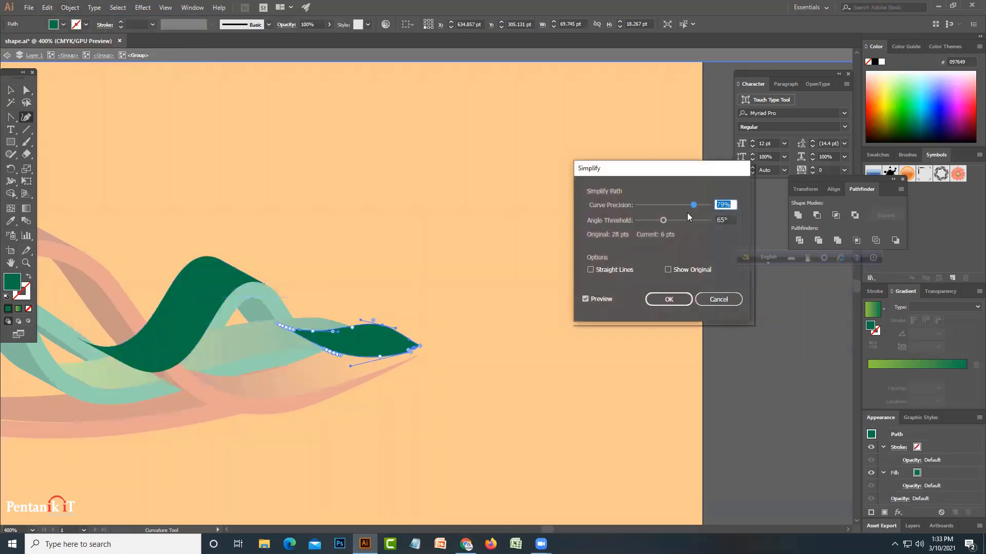
type("70")
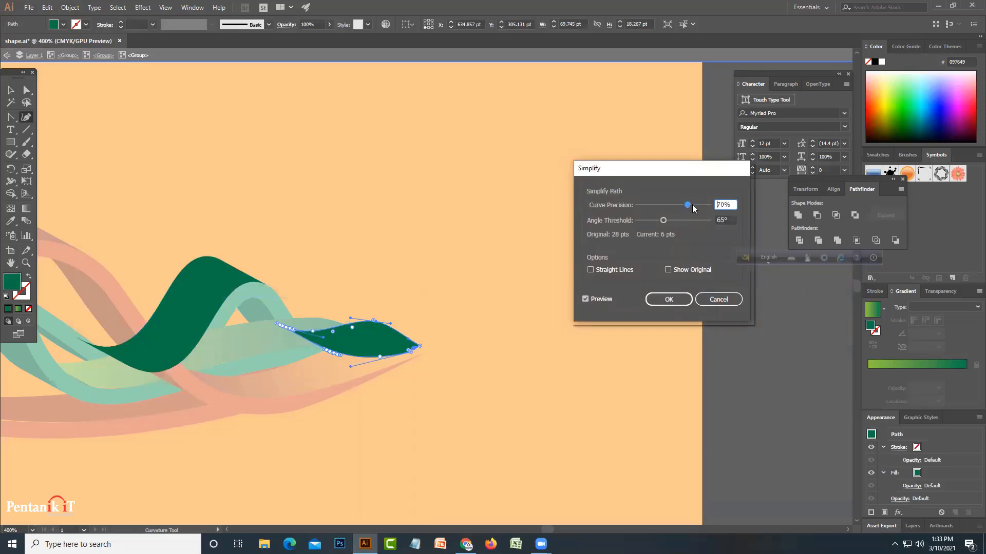
left_click_drag(692, 206, 694, 207)
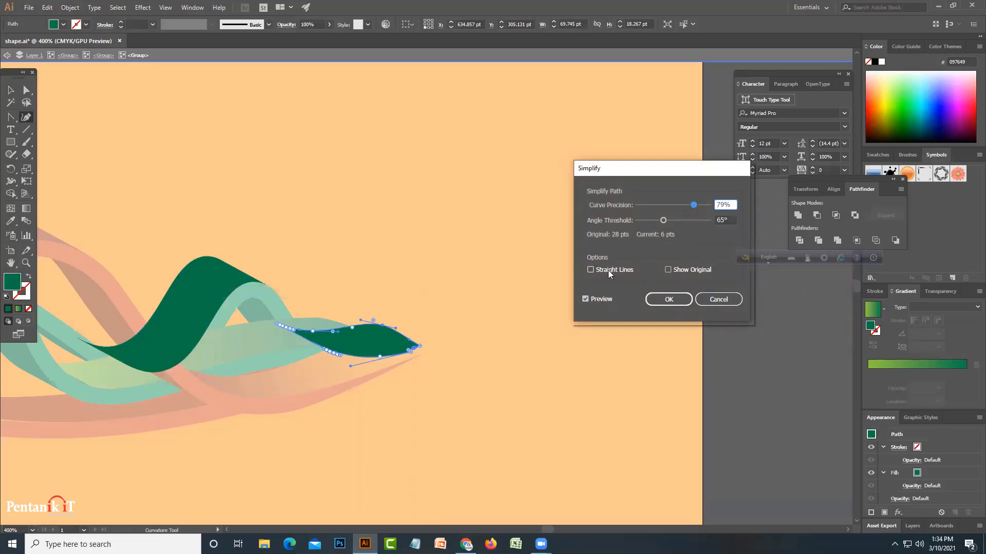
left_click(669, 221)
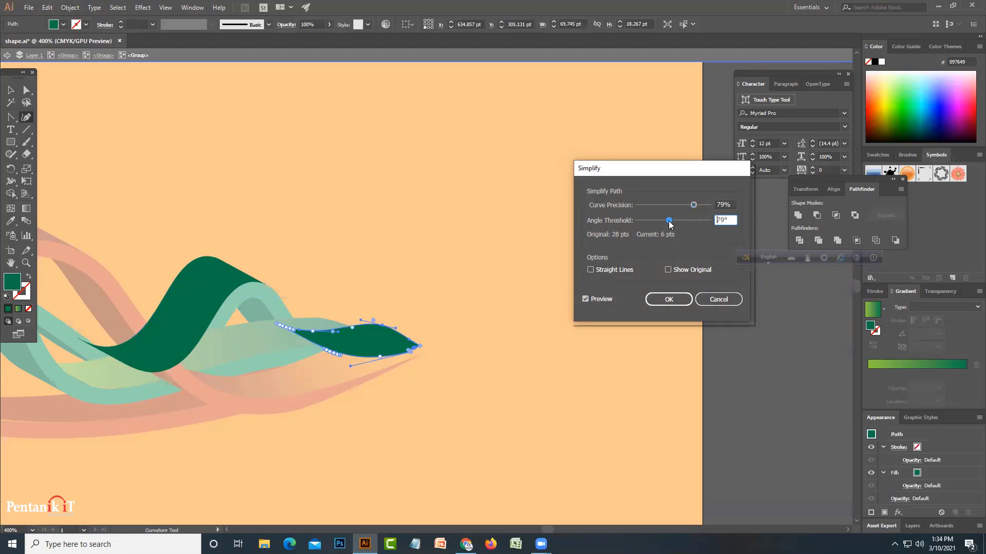
left_click(669, 299)
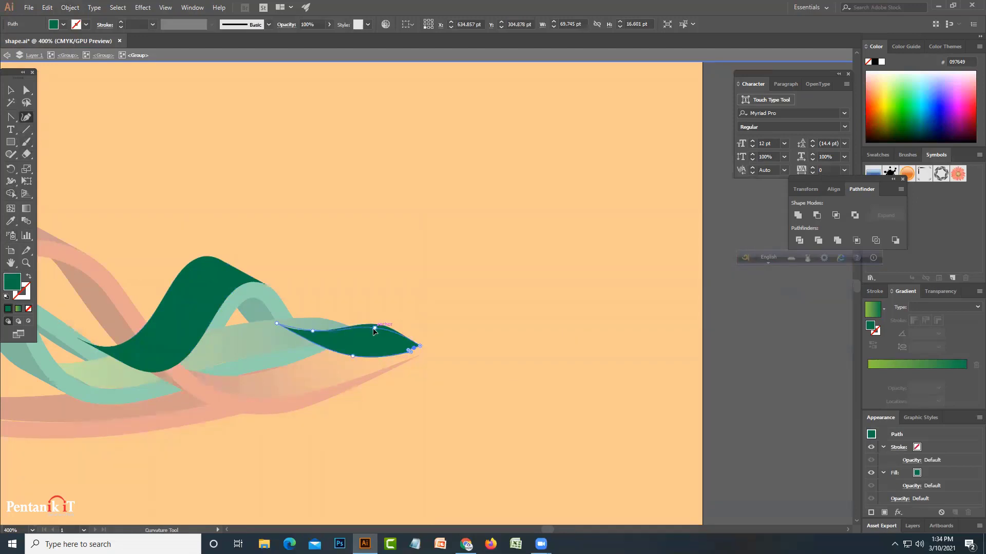
Pull the green tip down into a tapered point and view the whole artboard.
left_click_drag(413, 347, 370, 339)
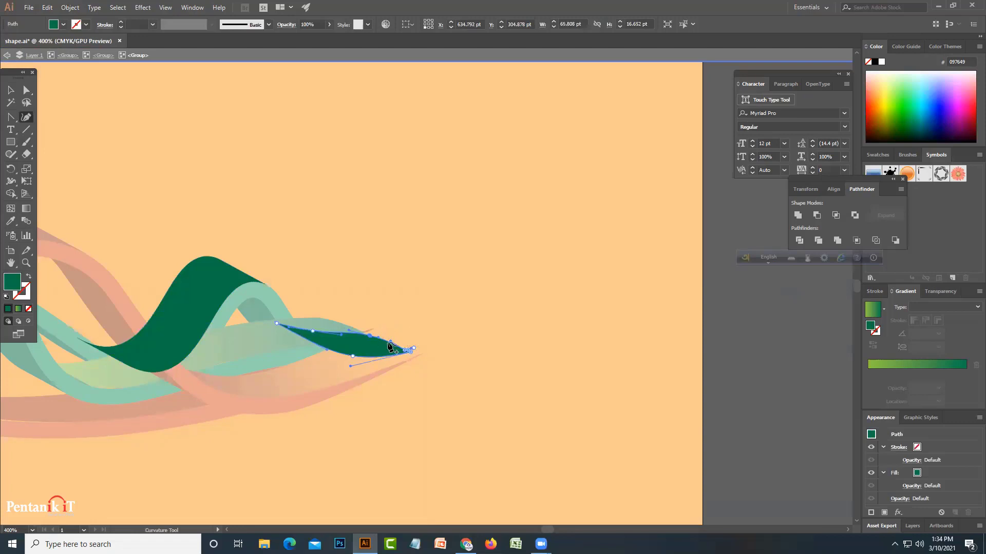
left_click(10, 89)
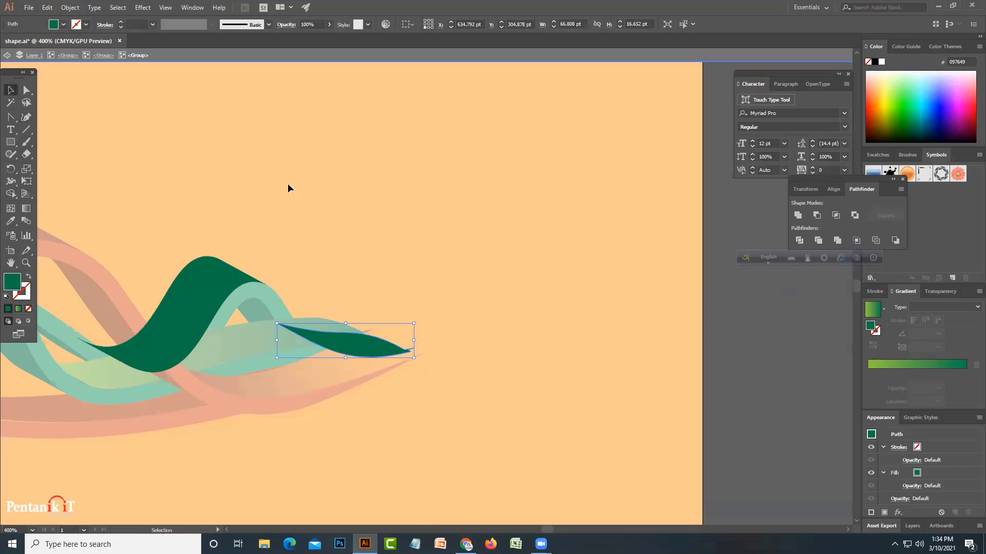
double_click(758, 369)
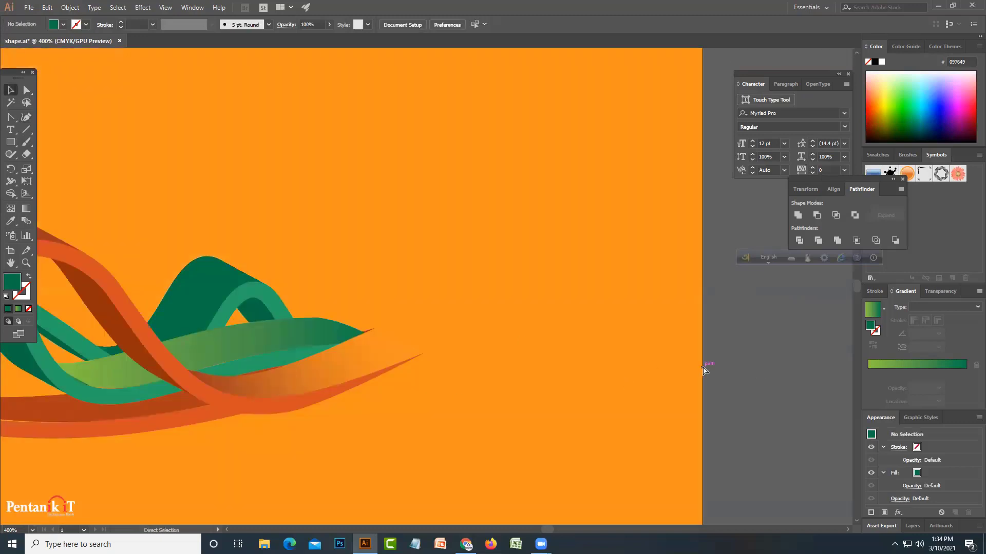
key("ctrl+1")
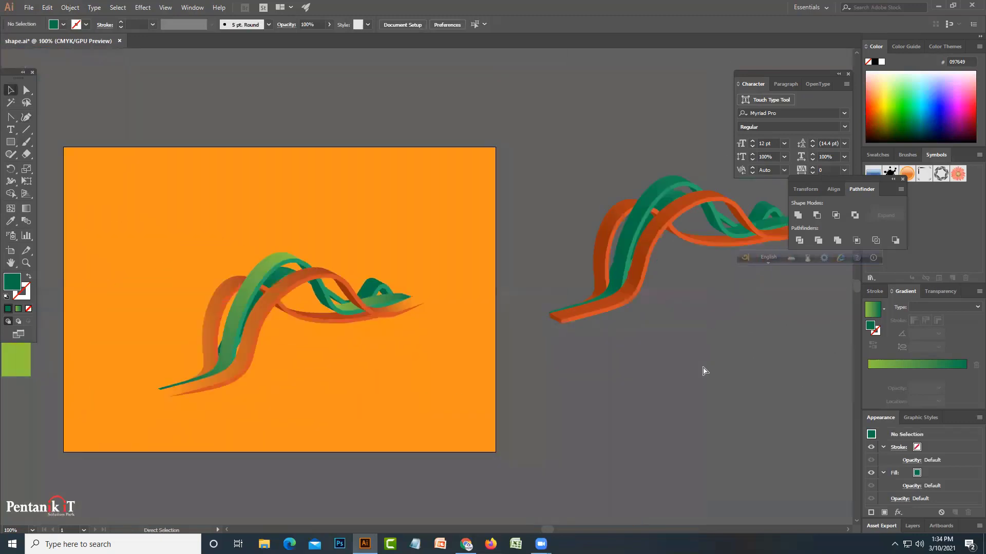
Save, zoom to the ribbon's lower-left end, and move the green face's left anchor out to the tip.
key("ctrl+s")
left_click(169, 388)
key("a")
scroll(169, 388, "up", 5)
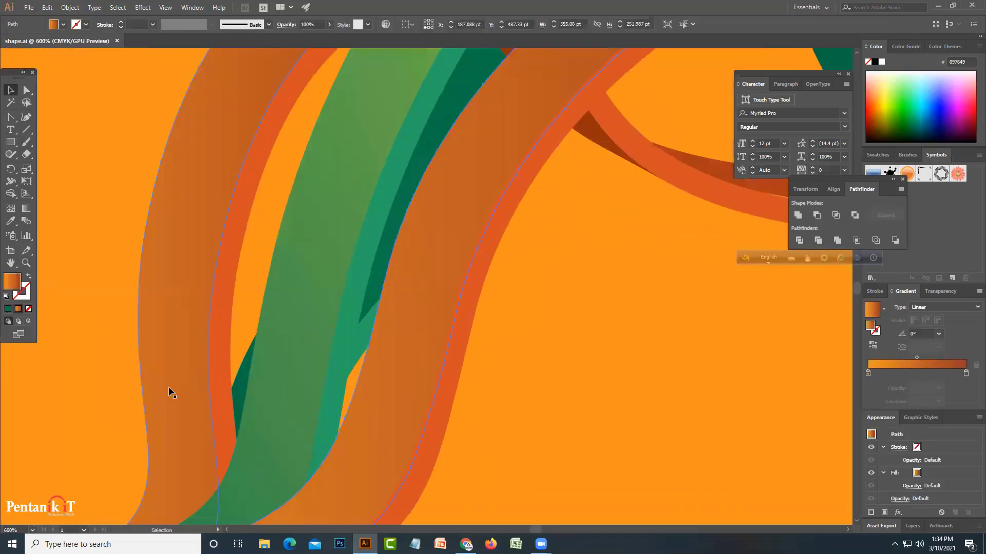
left_click_drag(169, 392, 475, 150)
double_click(329, 321)
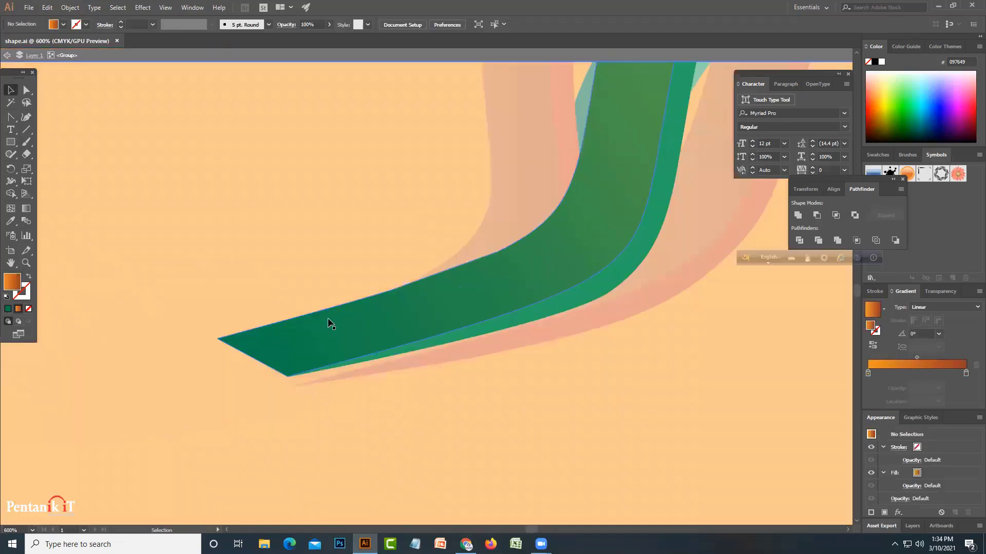
left_click(27, 119)
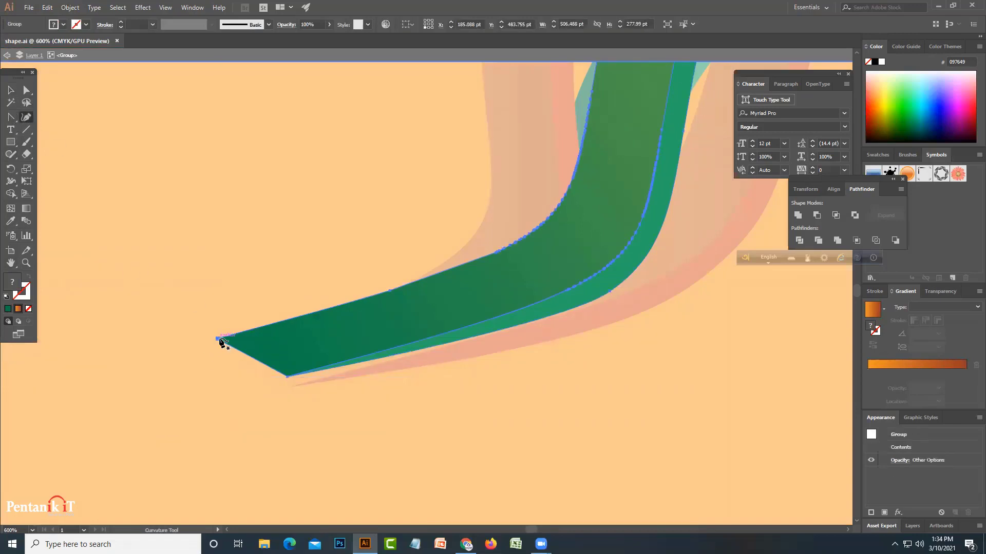
left_click(248, 343)
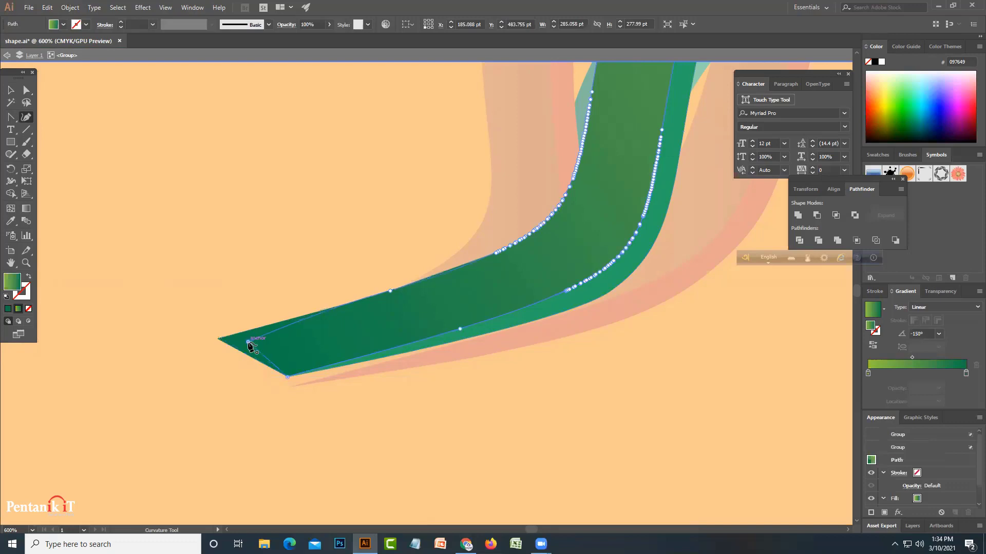
left_click_drag(248, 342, 218, 339)
Apply Object > Path > Simplify to the green face path.
left_click(70, 8)
mouse_move(81, 229)
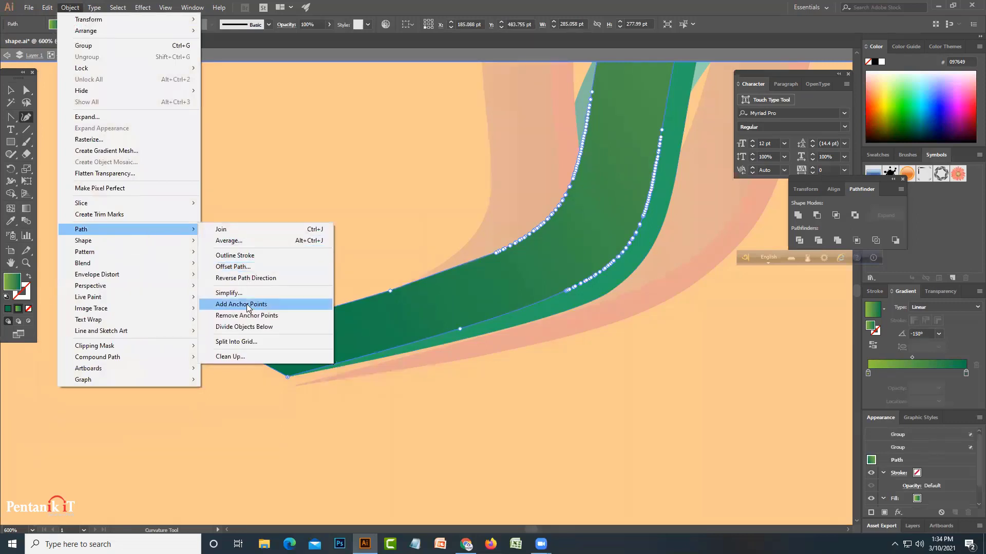
left_click(228, 292)
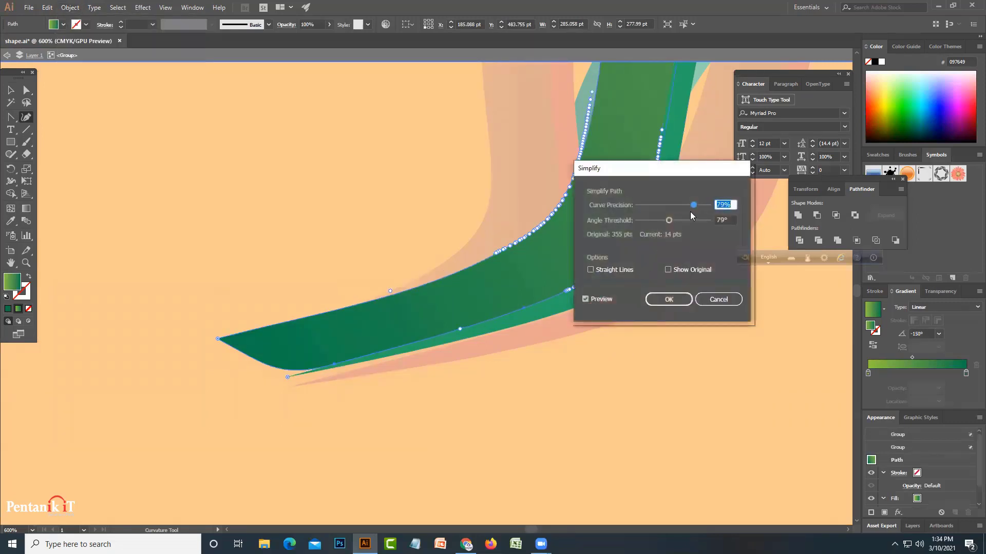
mouse_move(693, 205)
left_mouse_down()
mouse_move(702, 205)
mouse_move(690, 212)
left_mouse_up()
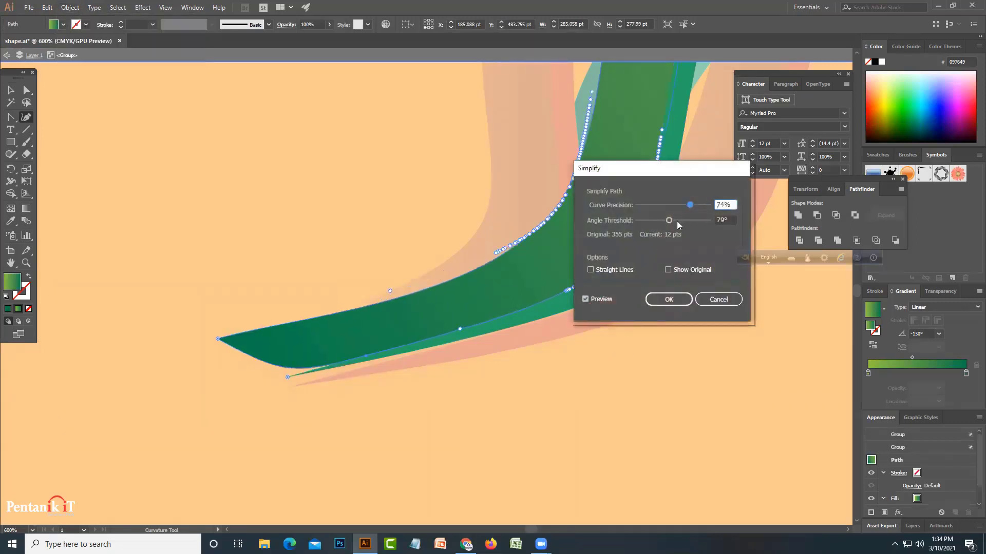
left_click(677, 221)
left_click(685, 302)
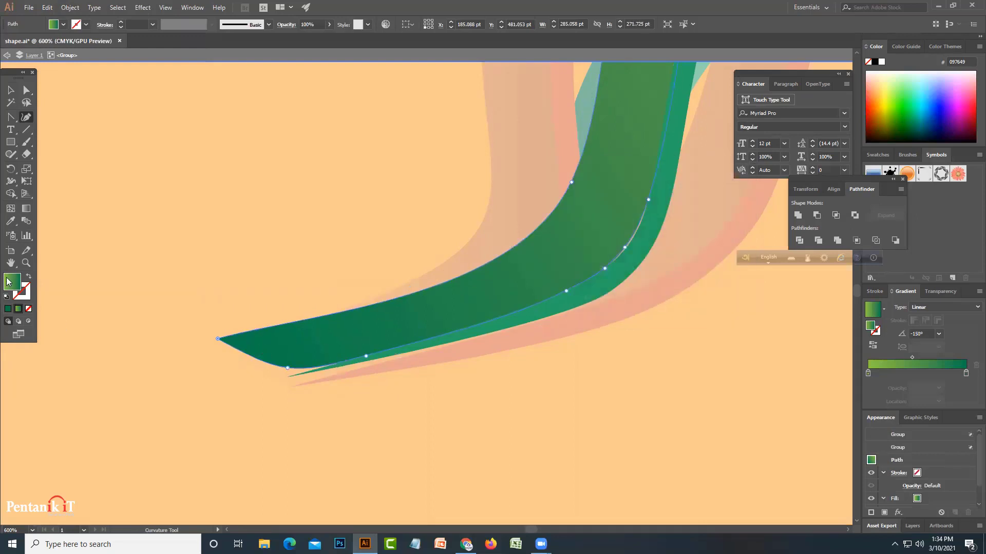
Drag the left tip inward to taper the face, zoom out and save.
left_click_drag(218, 339, 253, 349)
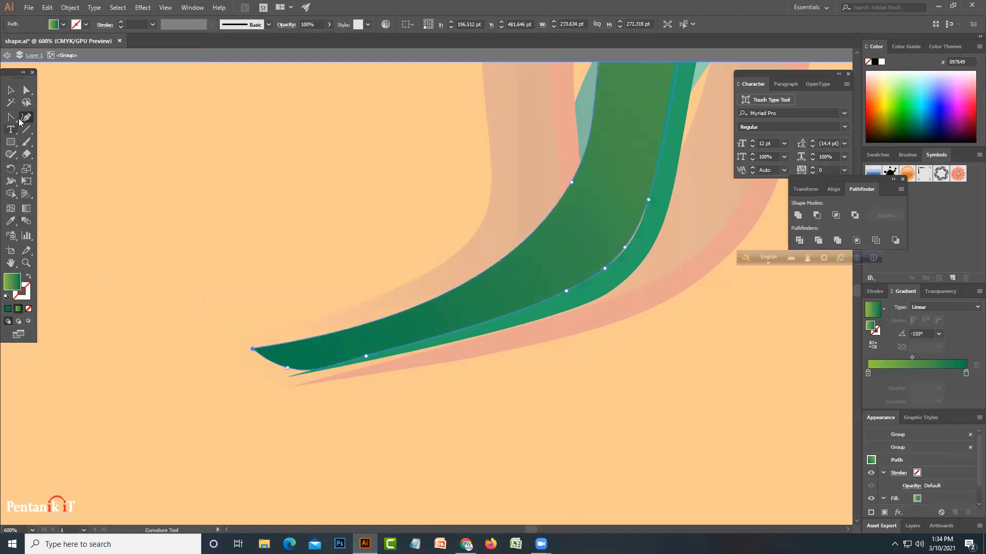
left_click(10, 90)
double_click(135, 293)
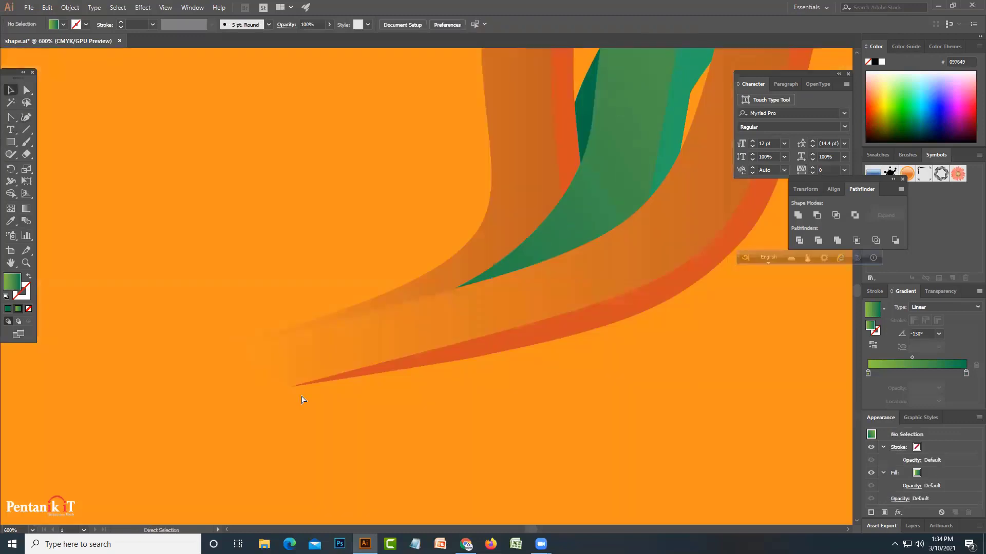
key("ctrl+minus")
key("ctrl+minus")
key("ctrl+minus")
key("ctrl+minus")
key("ctrl+minus")
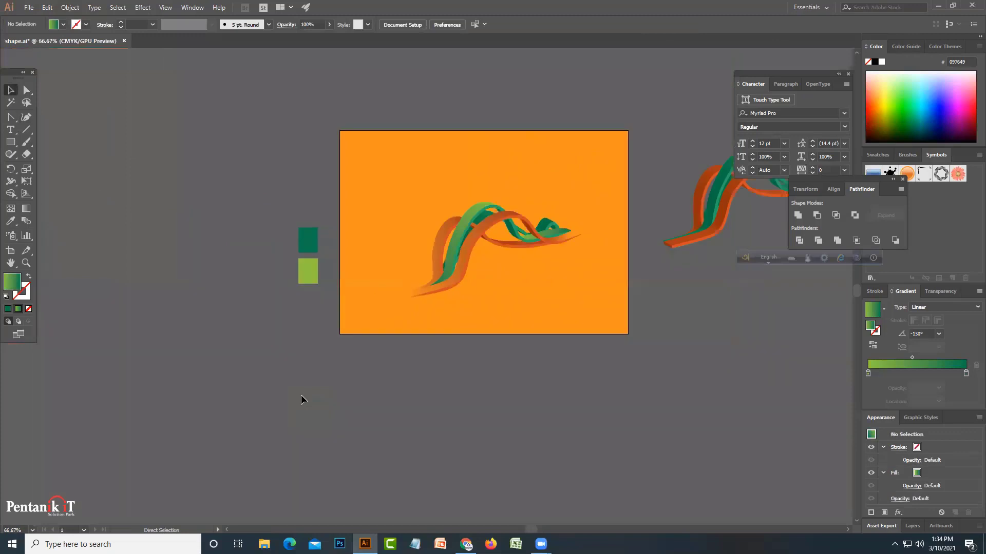
key("ctrl+s")
key("ctrl+minus")
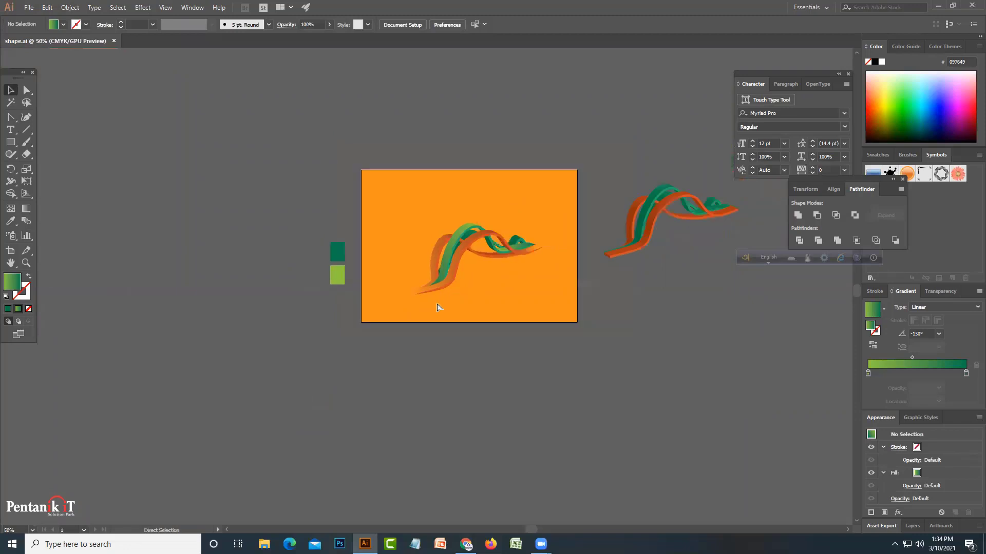
Draw a straight Pen line from below the ribbon's lower-left end to its right tip.
scroll(438, 307, "up", 3, "alt")
left_click_drag(640, 269, 452, 351)
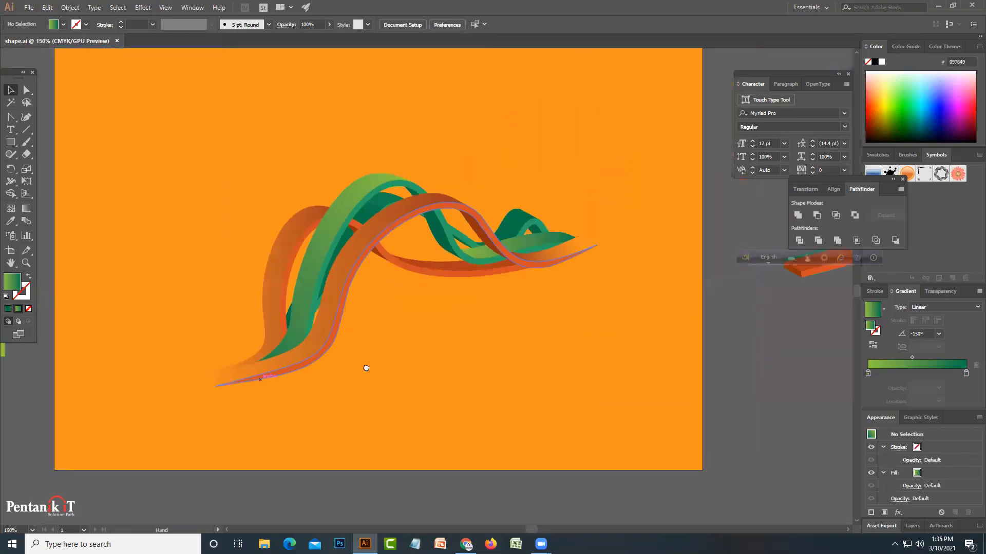
left_click(9, 118)
left_click(46, 118)
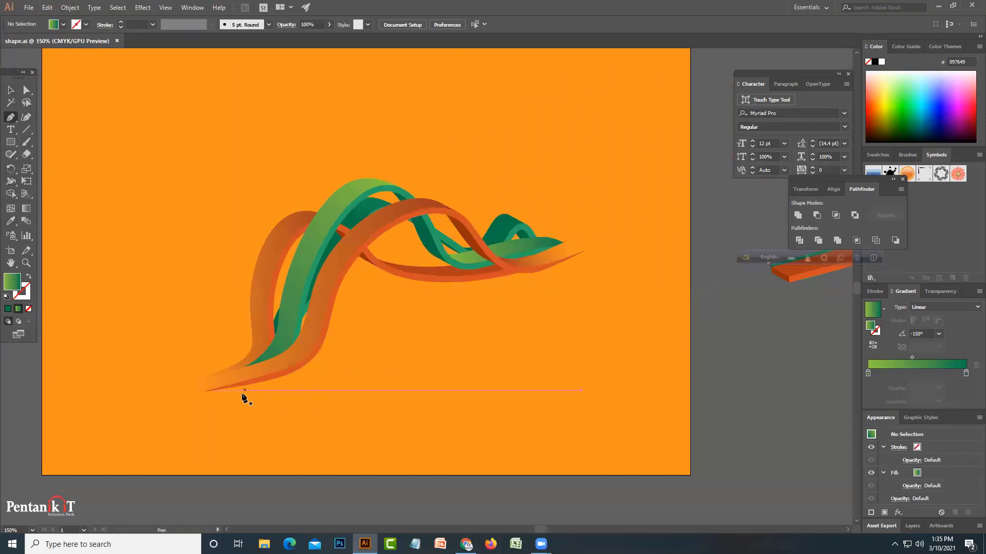
left_click(216, 409)
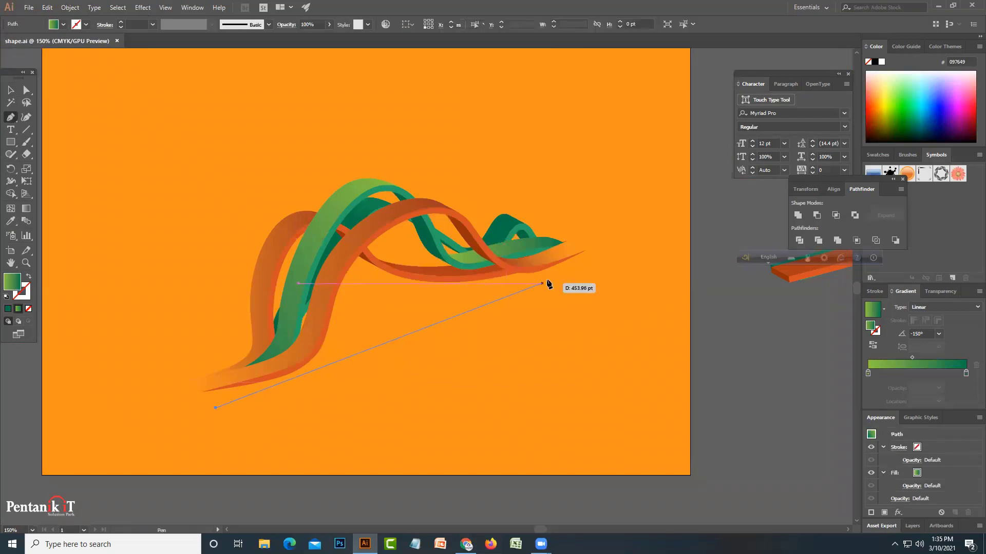
left_click(591, 261)
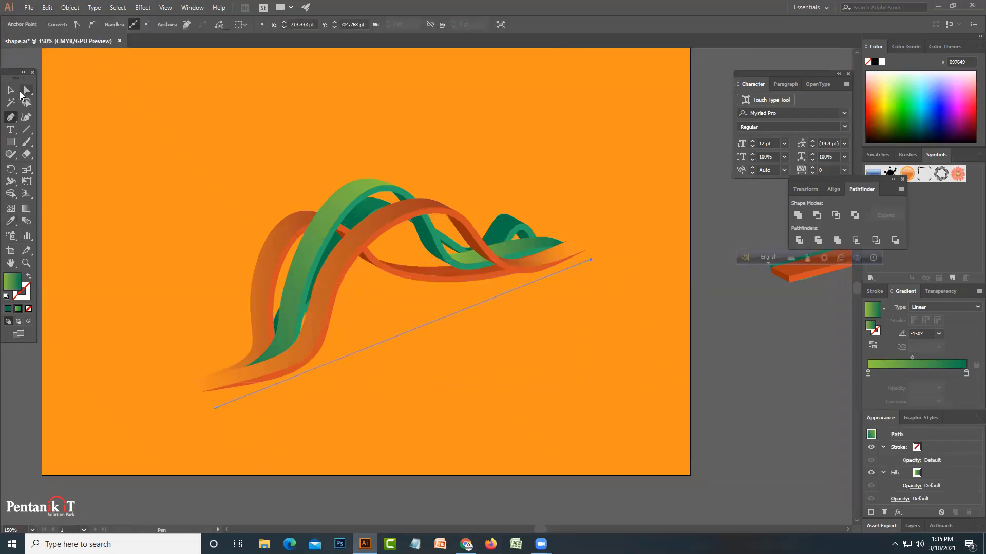
left_click(11, 90)
left_click(70, 7)
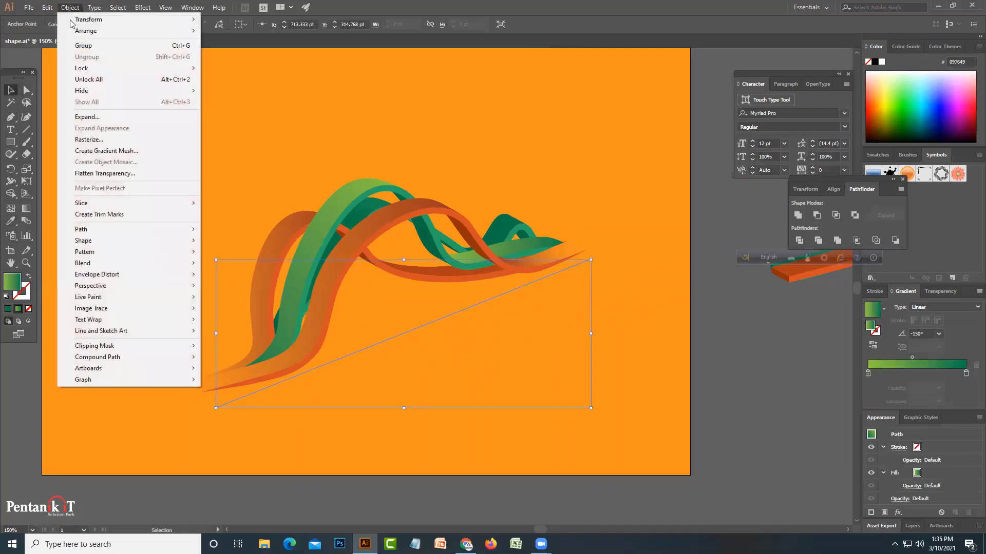
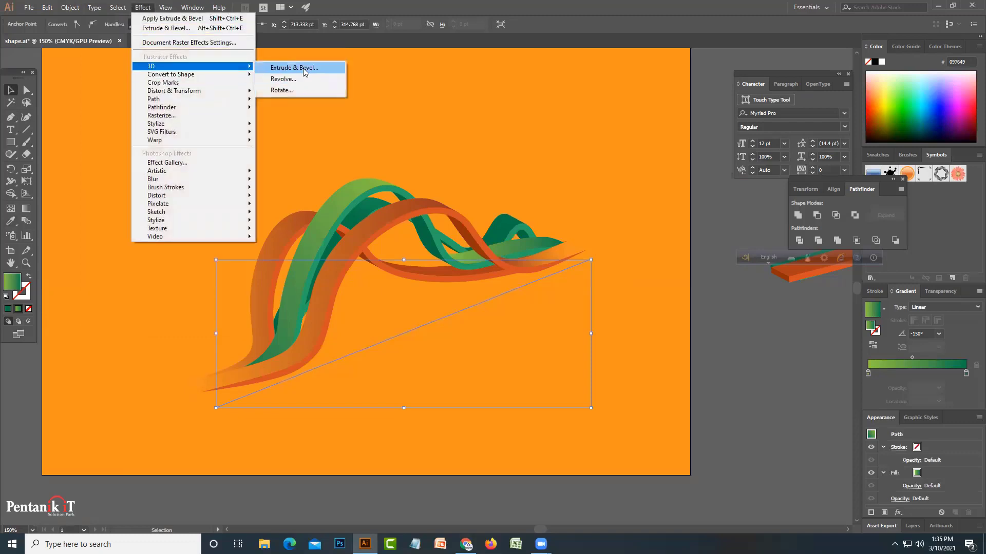
Give the diagonal grey line a 3D Extrude & Bevel effect with 60 pt extrude depth.
left_click(305, 72)
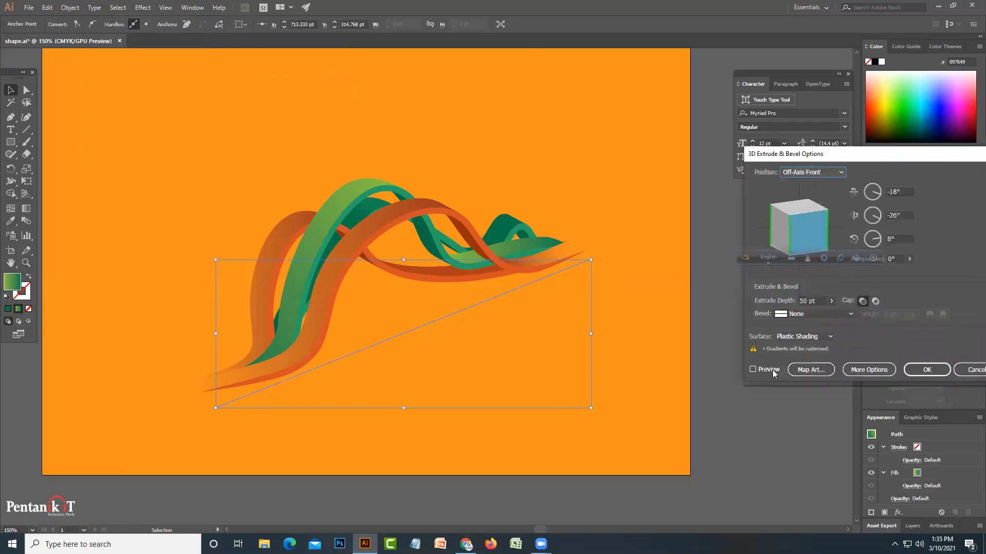
left_click(753, 370)
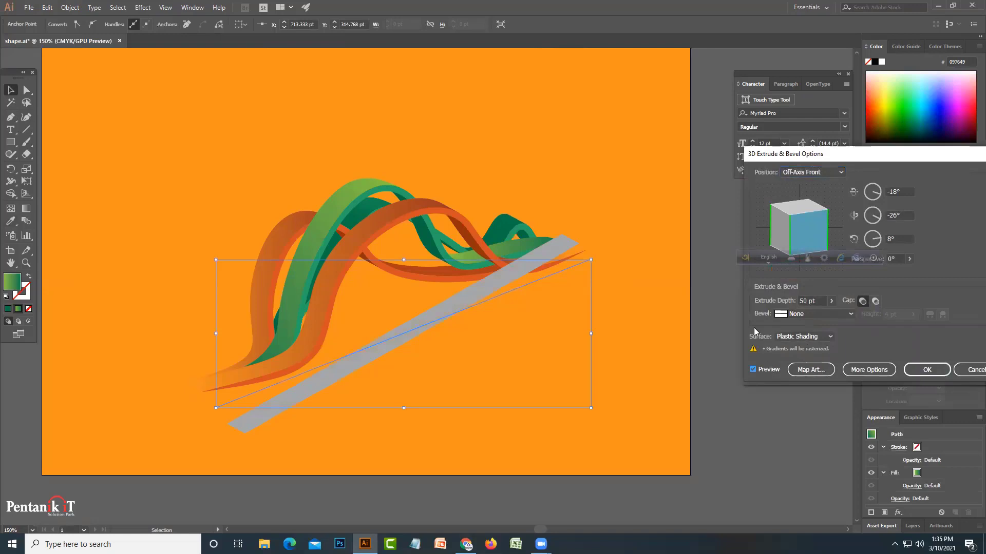
left_click(831, 301)
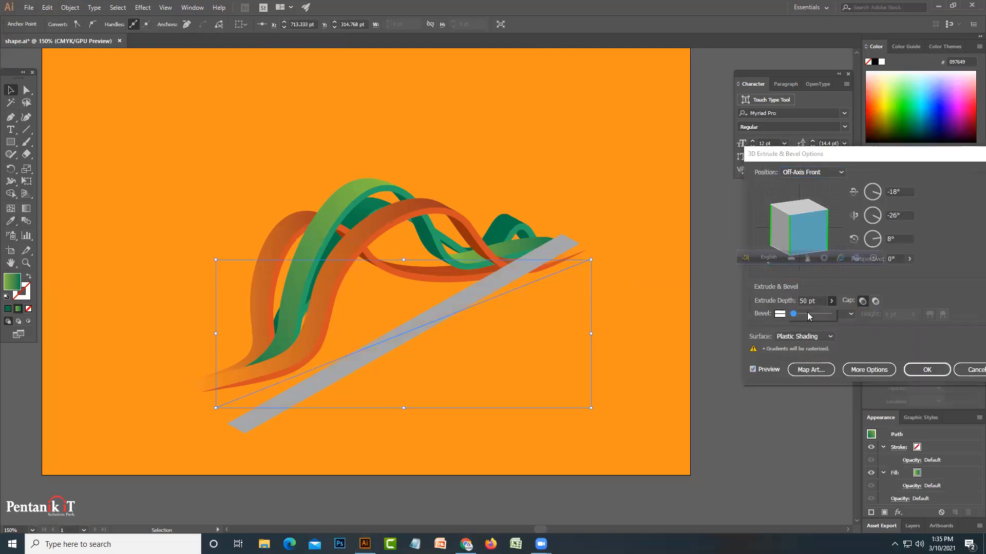
left_click_drag(799, 319, 769, 311)
left_click(819, 301)
type("60")
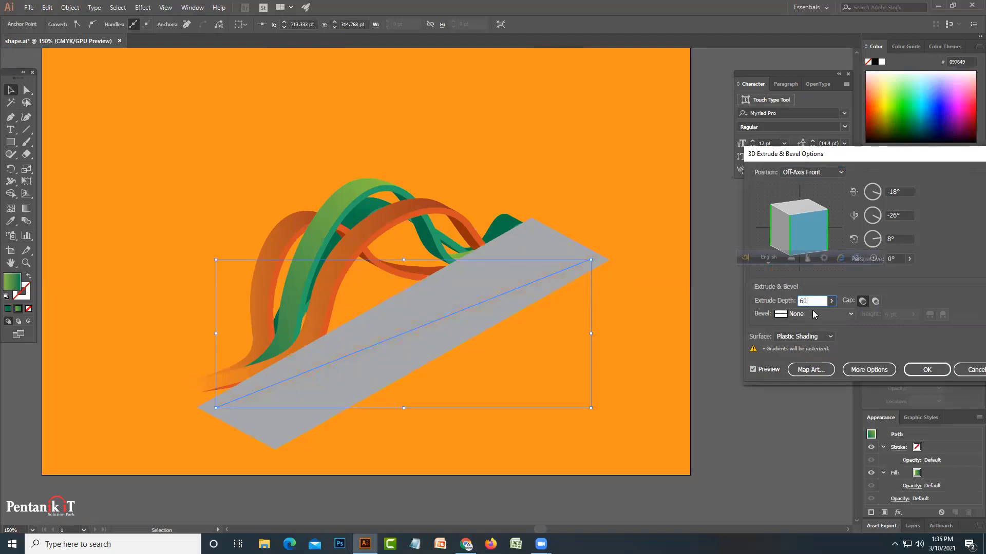
key("Tab")
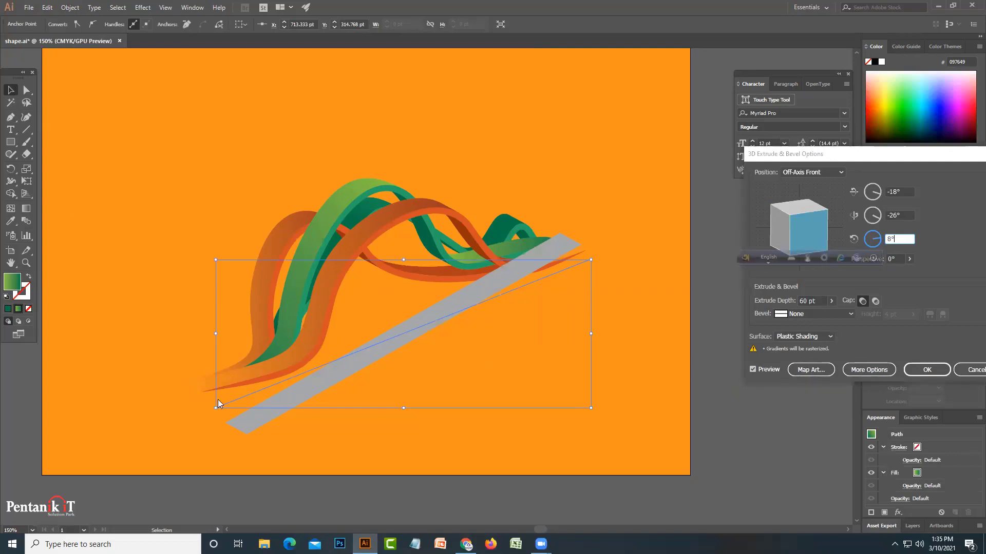
left_click(927, 370)
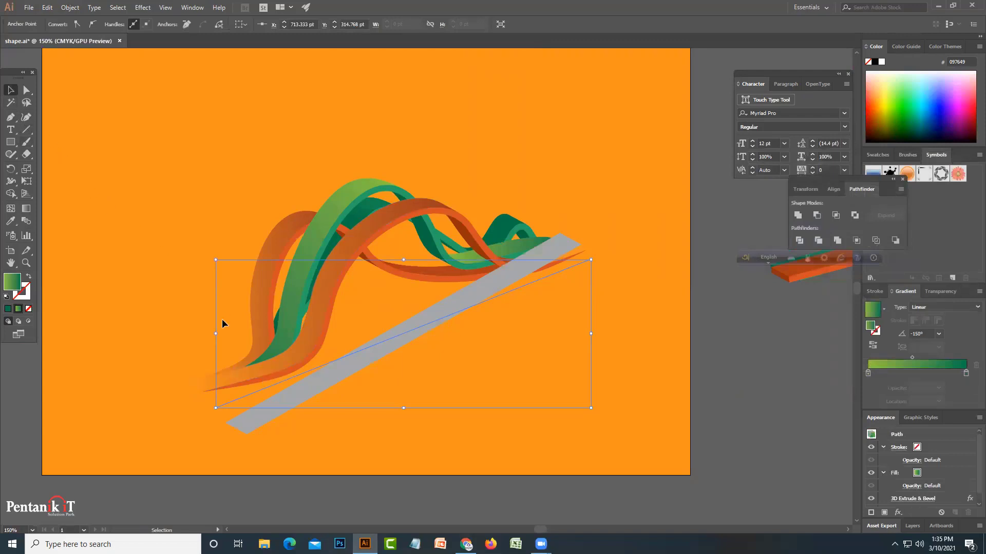
Drag both end anchors of the extruded line to lay the strip beneath the ribbons.
left_click(27, 91)
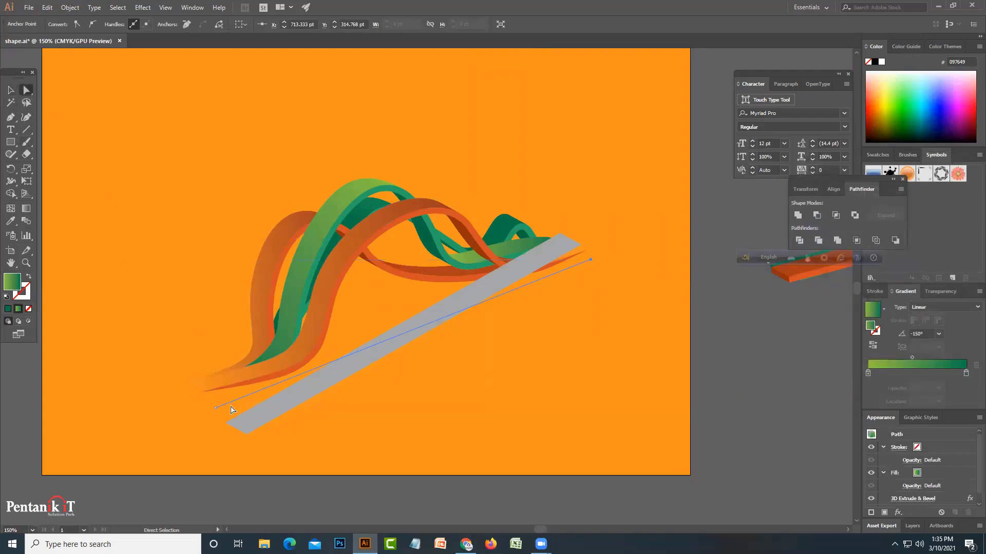
left_click_drag(216, 409, 206, 390)
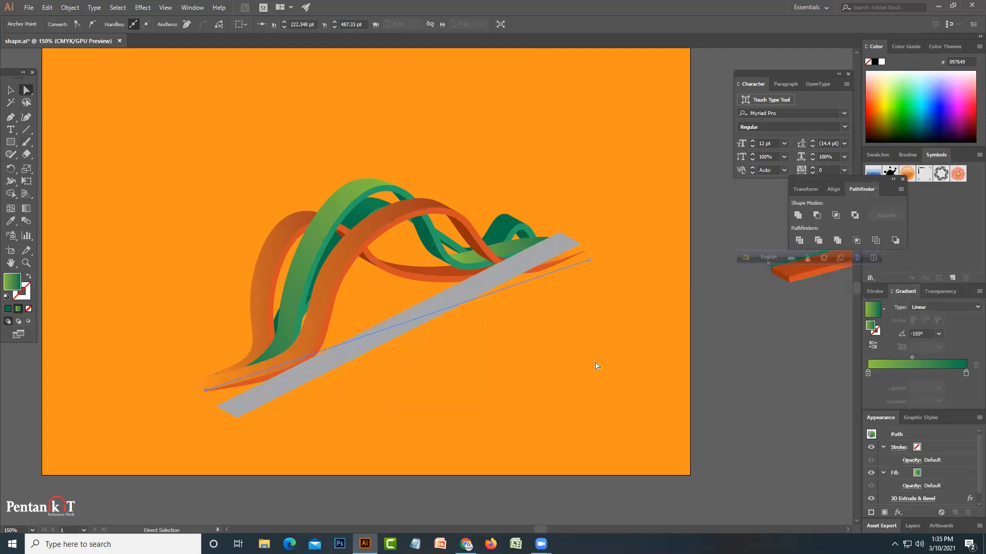
mouse_move(593, 262)
left_mouse_down()
mouse_move(603, 282)
mouse_move(616, 277)
left_mouse_up()
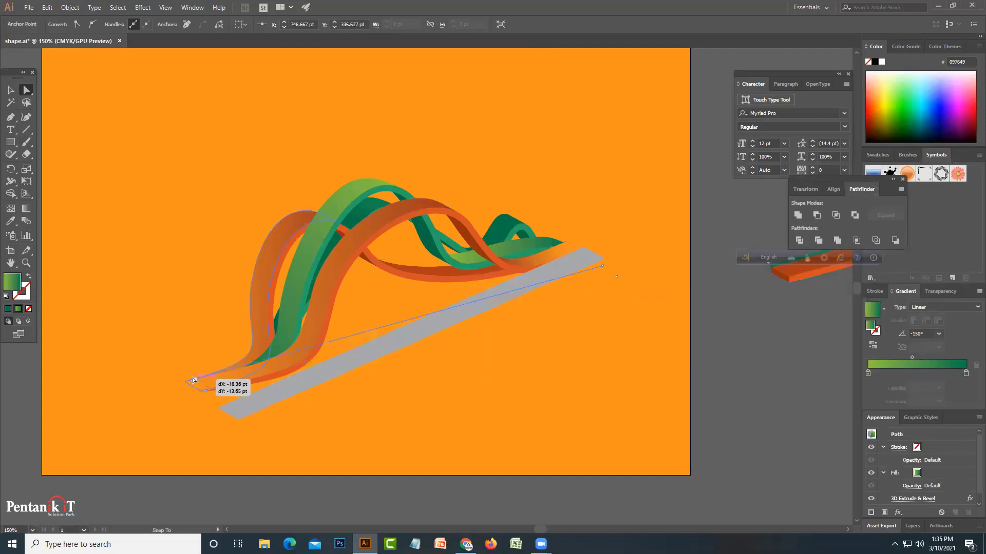
left_click_drag(209, 393, 183, 367)
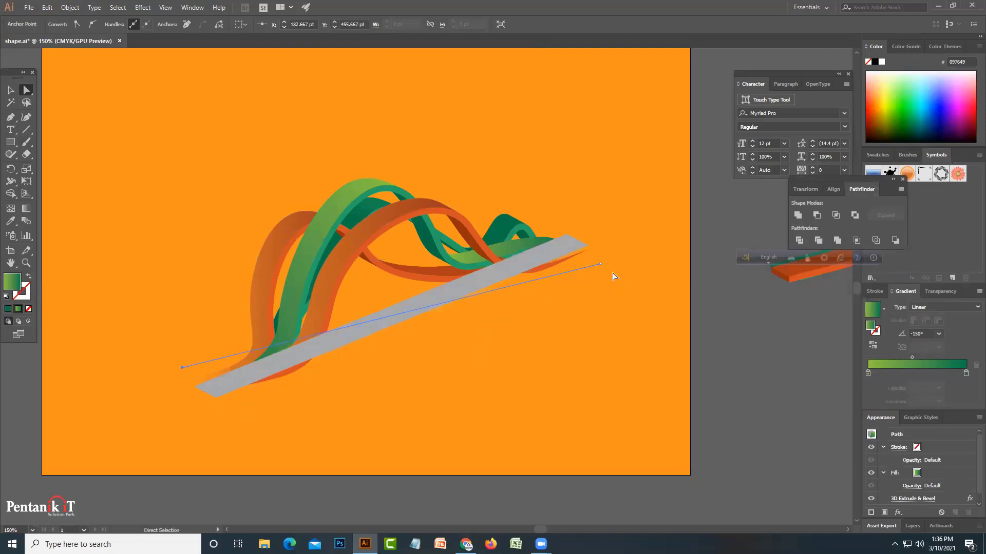
left_click_drag(600, 265, 600, 272)
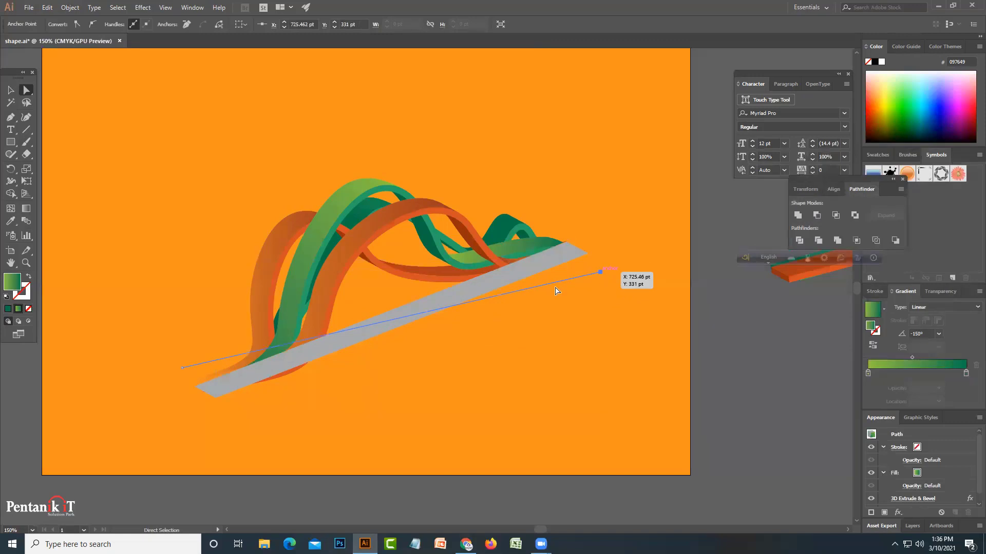
mouse_move(183, 370)
left_mouse_down()
mouse_move(196, 369)
mouse_move(176, 357)
left_mouse_up()
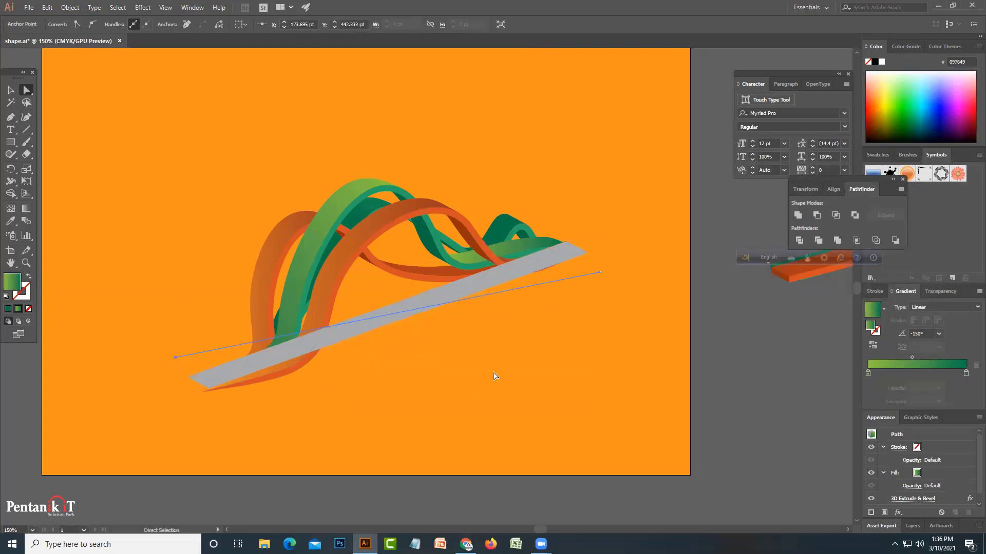
left_click_drag(600, 272, 585, 270)
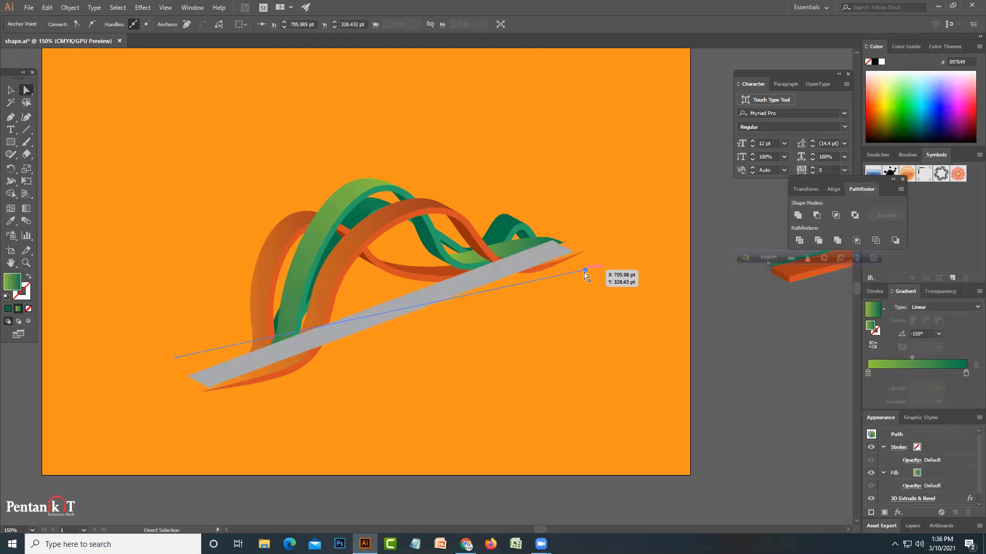
Pull the strip's left end rightward so it tucks under the ribbons.
left_click(10, 90)
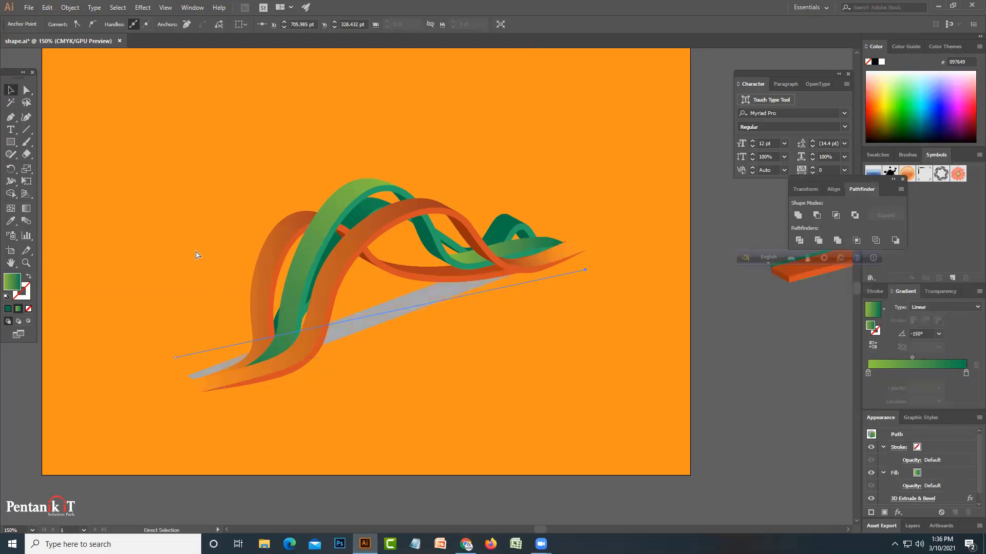
key("v")
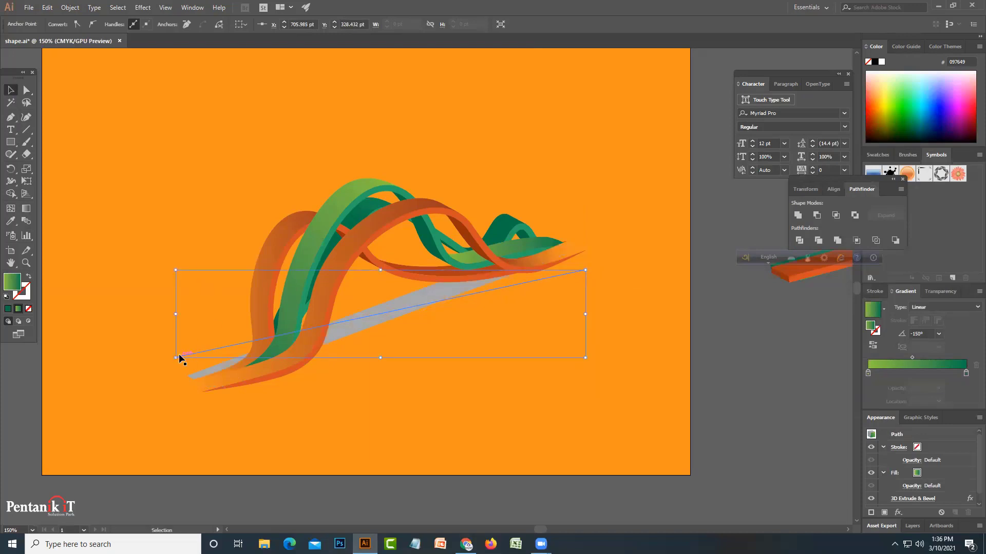
key("a")
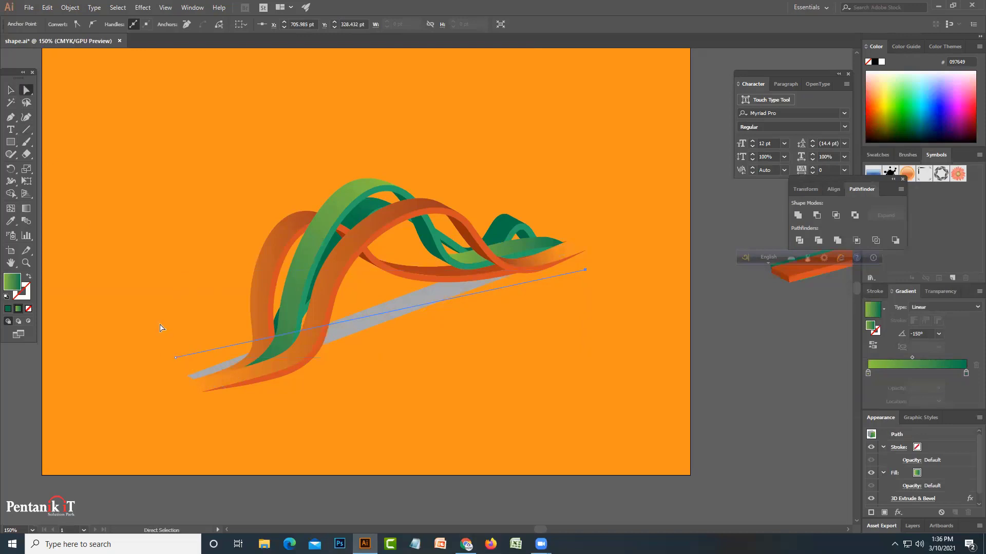
left_click_drag(179, 361, 214, 361)
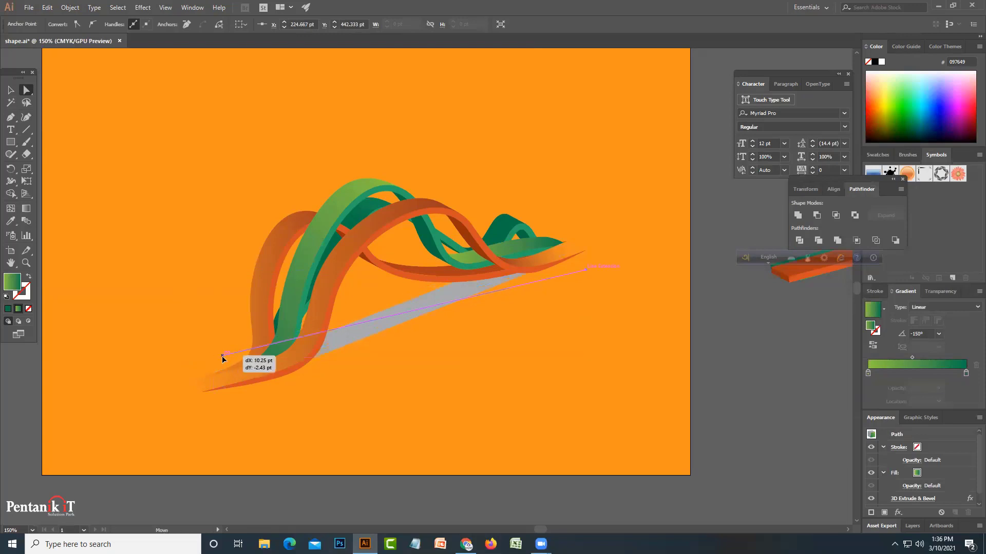
left_click_drag(214, 357, 222, 356)
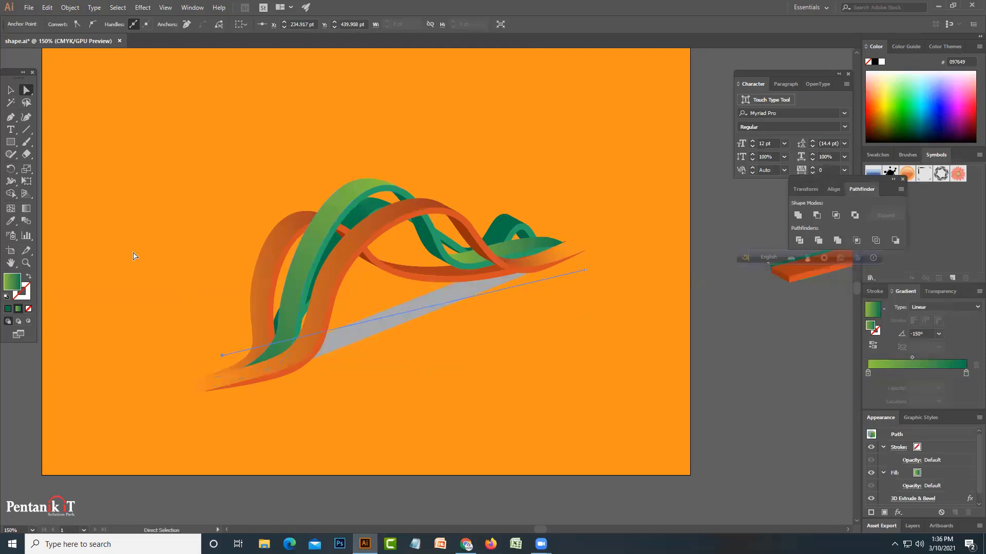
Zoom to 100% on the colour rectangles and select the dark green one.
left_click(28, 372)
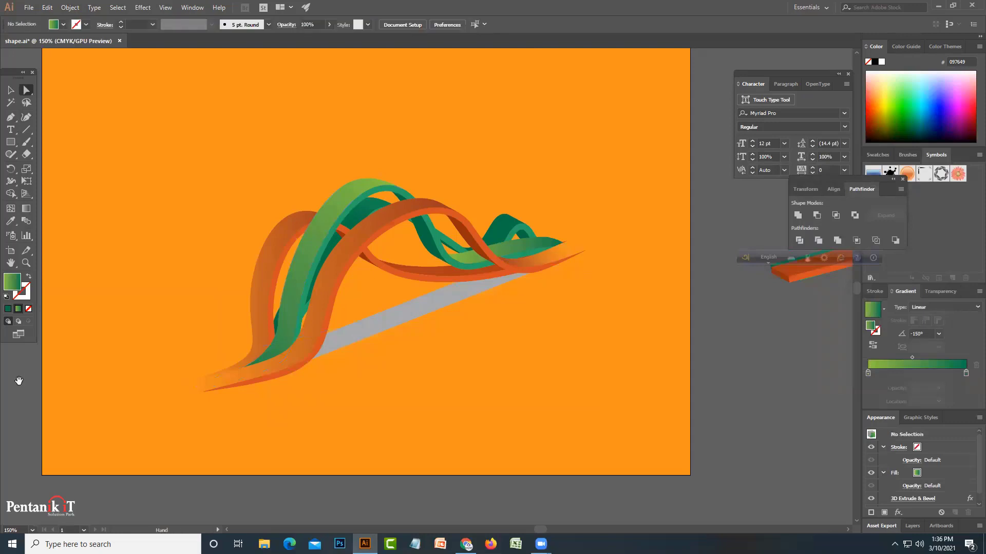
left_click_drag(21, 354, 311, 365)
scroll(244, 206, "up", 2)
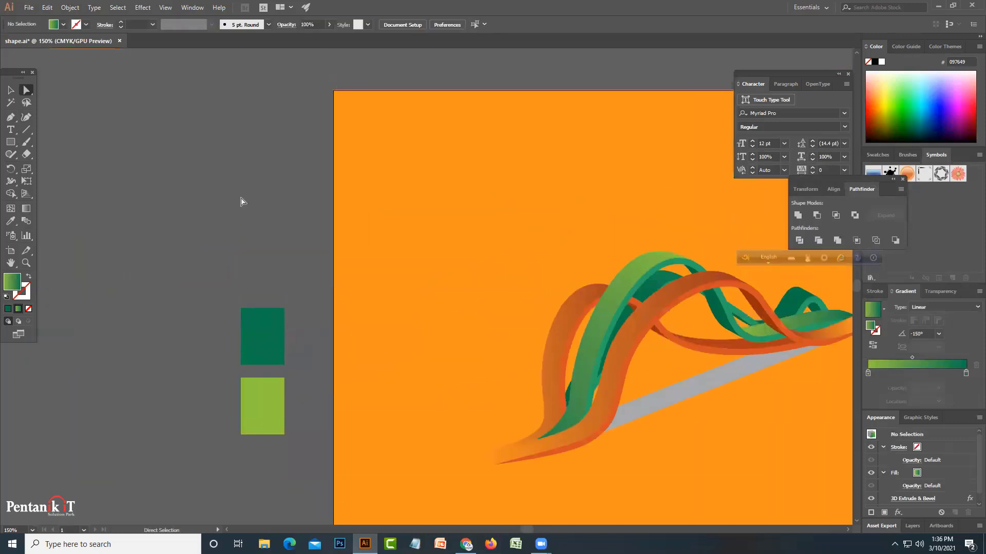
scroll(243, 202, "up", 3)
key("ctrl+minus")
key("ctrl+minus")
key("ctrl+minus")
key("ctrl+minus")
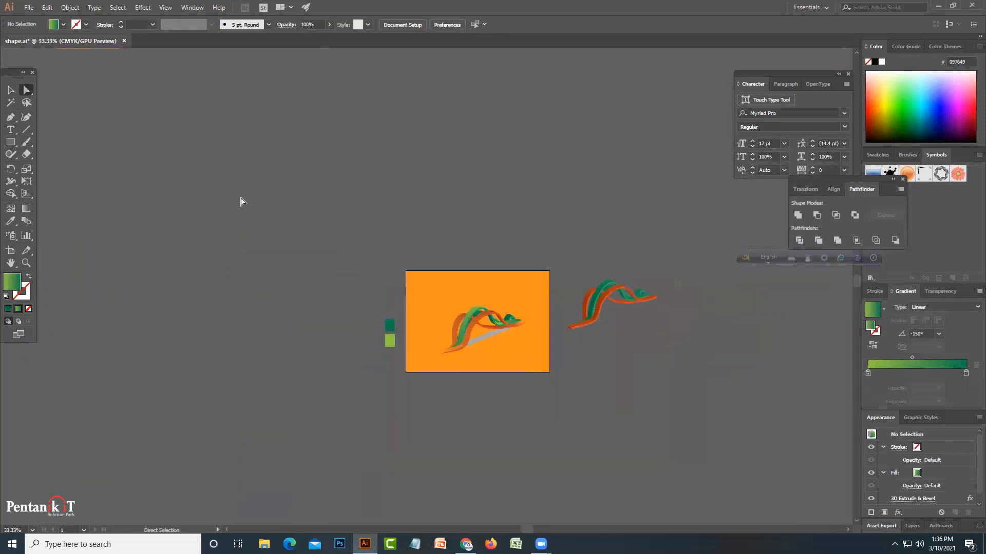
key("ctrl+1")
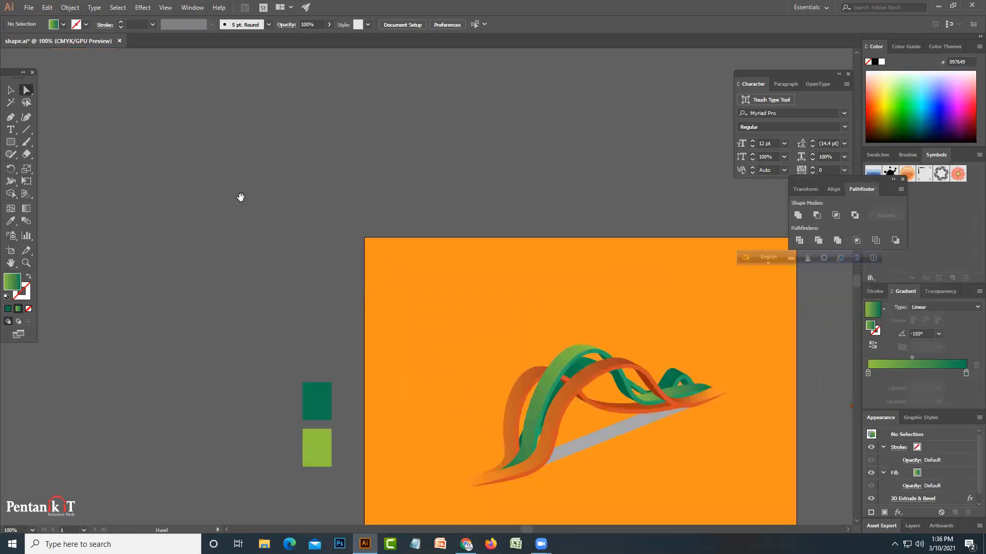
left_click(289, 341)
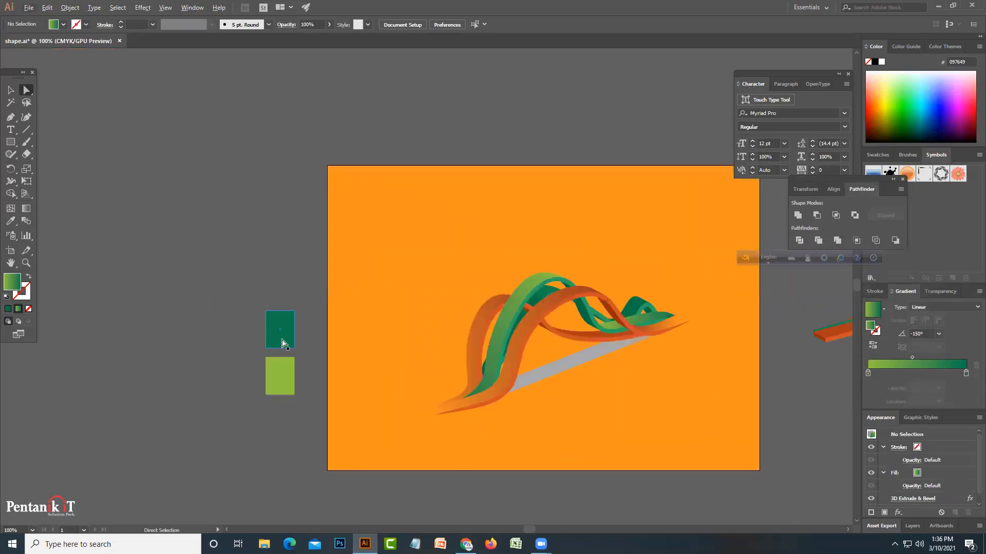
mouse_move(288, 341)
left_mouse_down()
mouse_move(264, 275)
mouse_move(271, 299)
left_mouse_up()
key("ctrl+z")
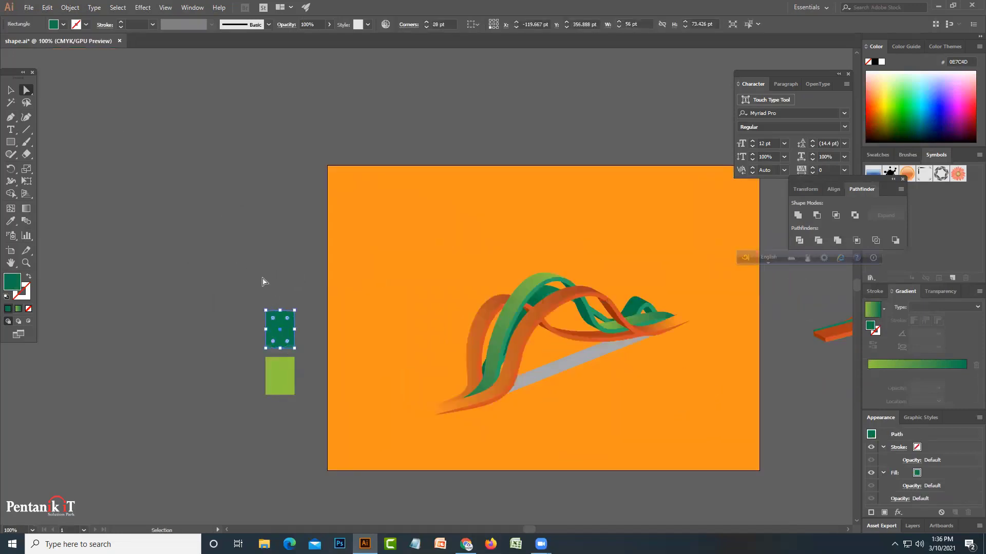
left_click(274, 294)
Duplicate the dark green rectangle upward and eyedropper the orange piece's appearance onto it.
left_click_drag(291, 335, 245, 221)
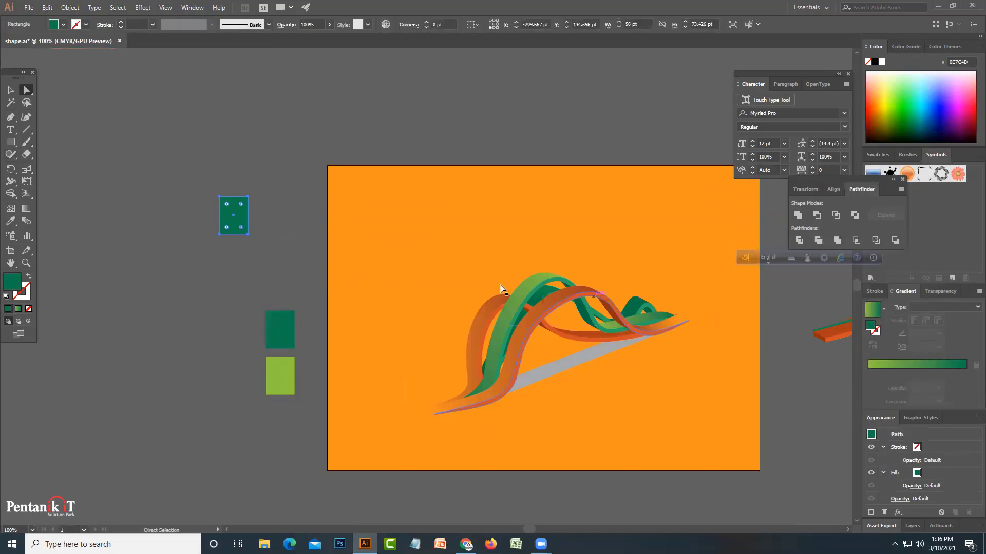
left_click(11, 221)
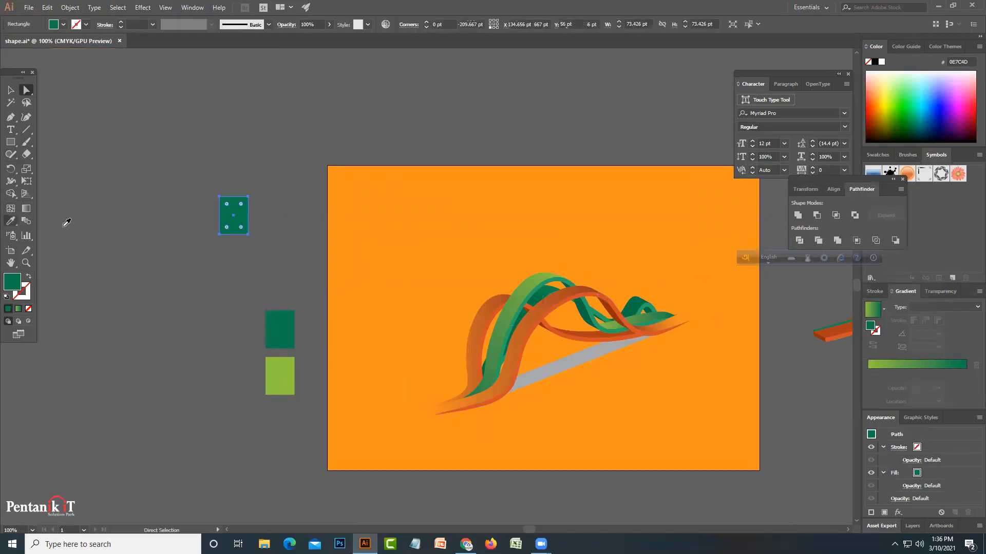
left_click(847, 327)
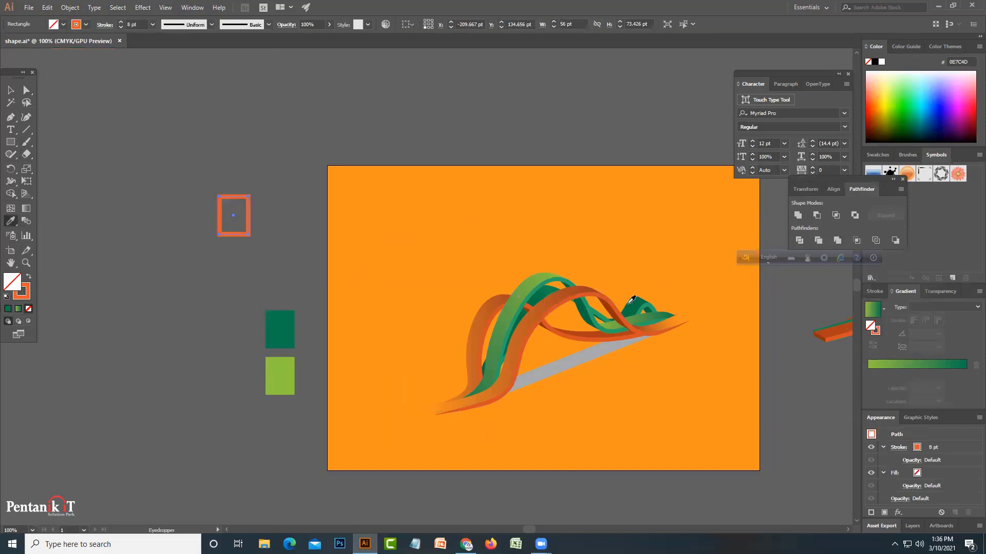
Give the rectangle copy a dark red fill with no stroke.
left_click(63, 25)
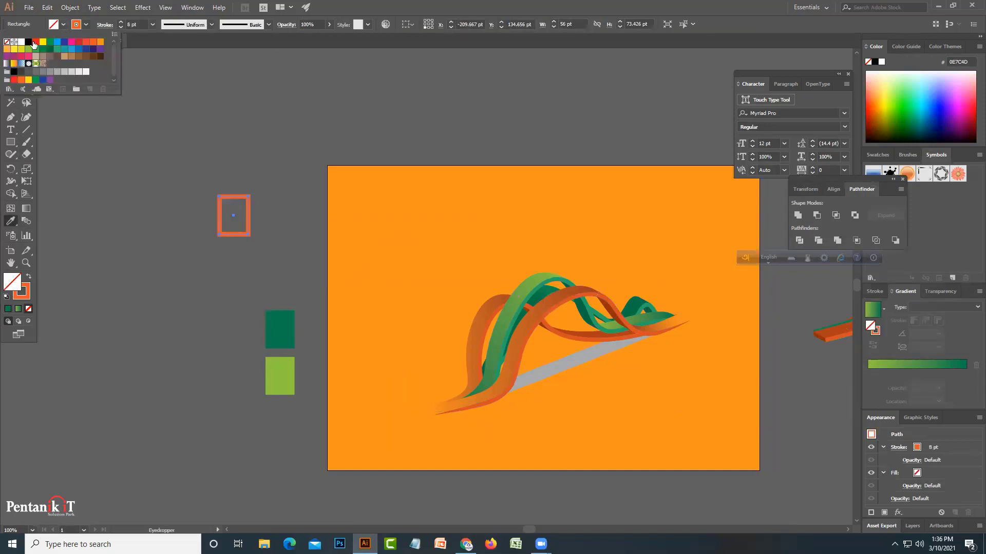
left_click(35, 42)
left_click(86, 25)
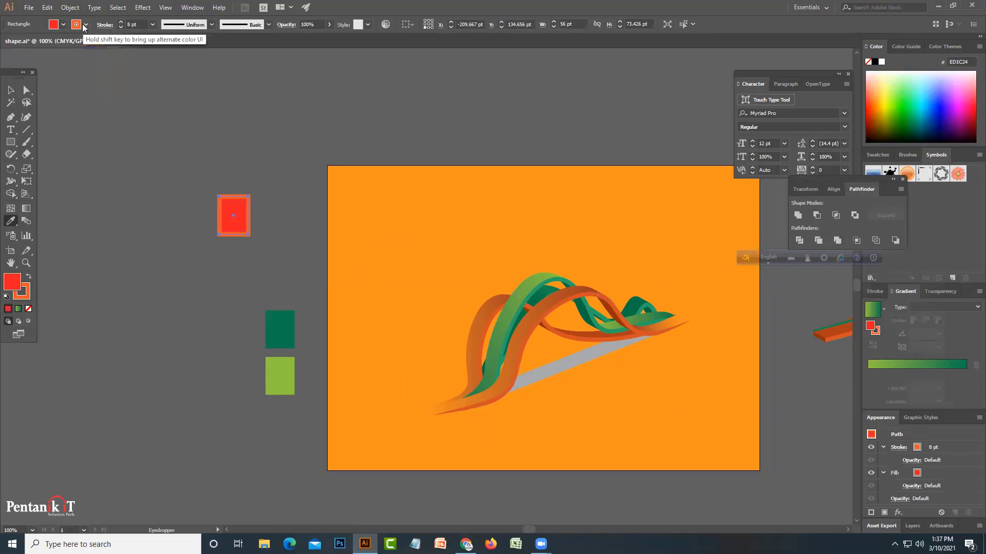
left_click(79, 41)
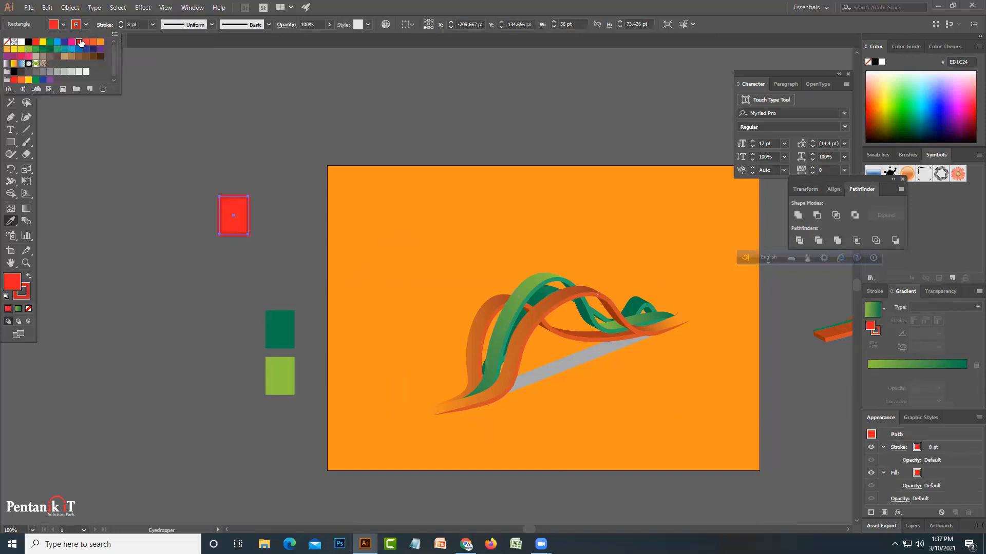
left_click(62, 26)
left_click(79, 43)
left_click(88, 26)
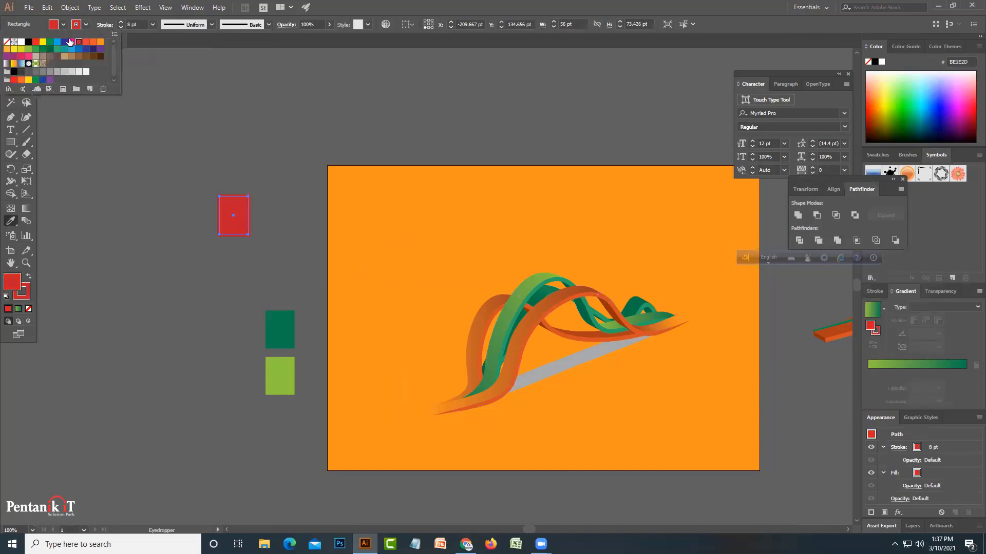
left_click(8, 43)
key("v")
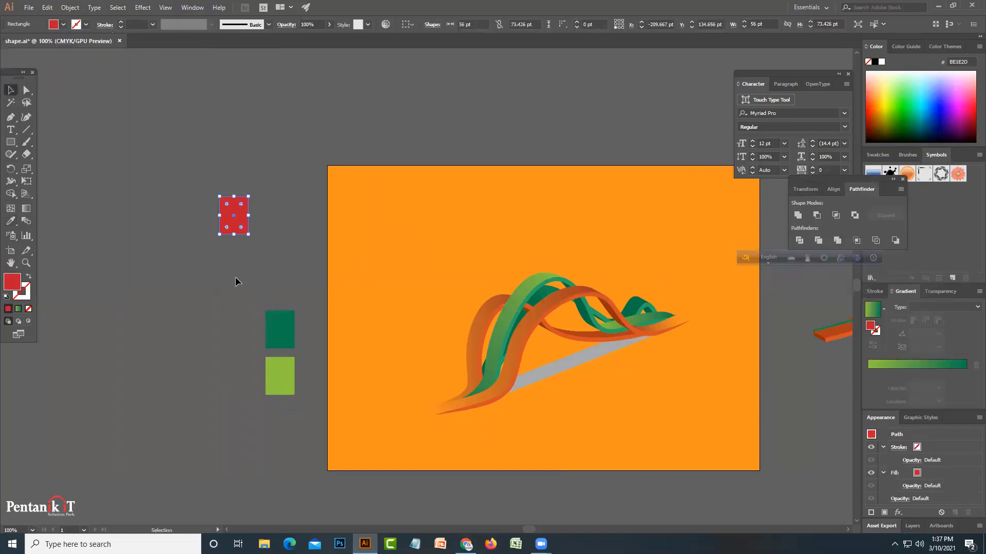
left_click(565, 362)
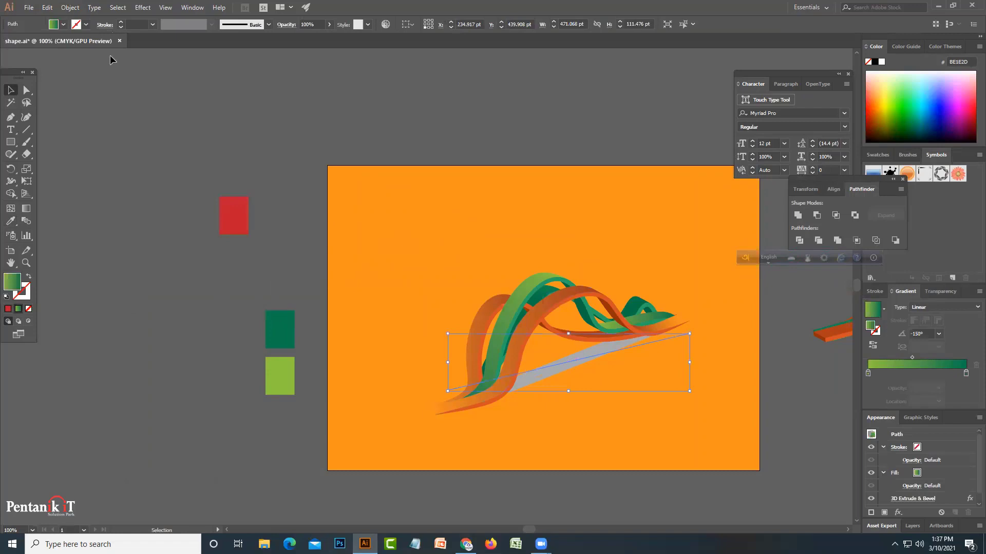
Fill the shadow red and lower its opacity to about 31%.
left_click(63, 24)
left_click(9, 43)
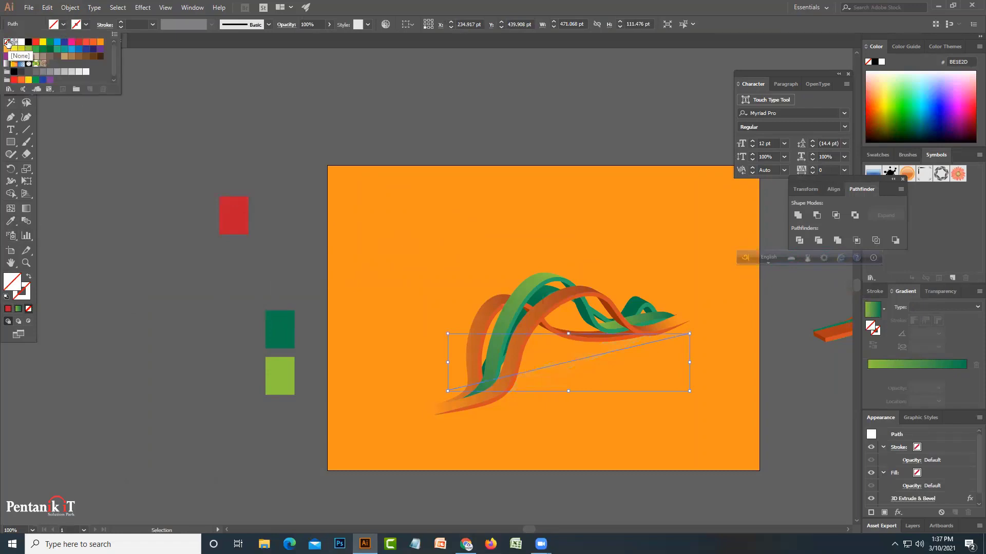
left_click(51, 42)
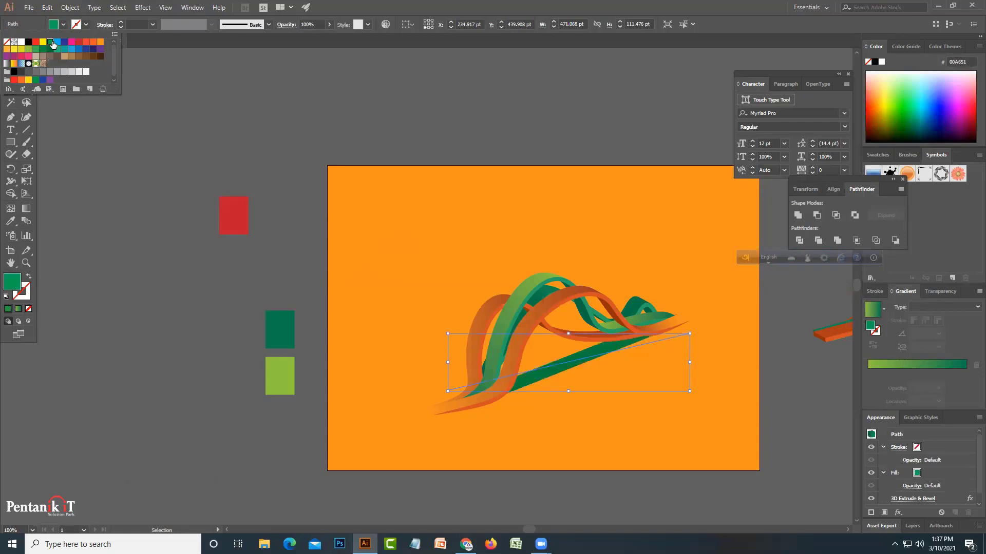
left_click(78, 42)
left_click(167, 178)
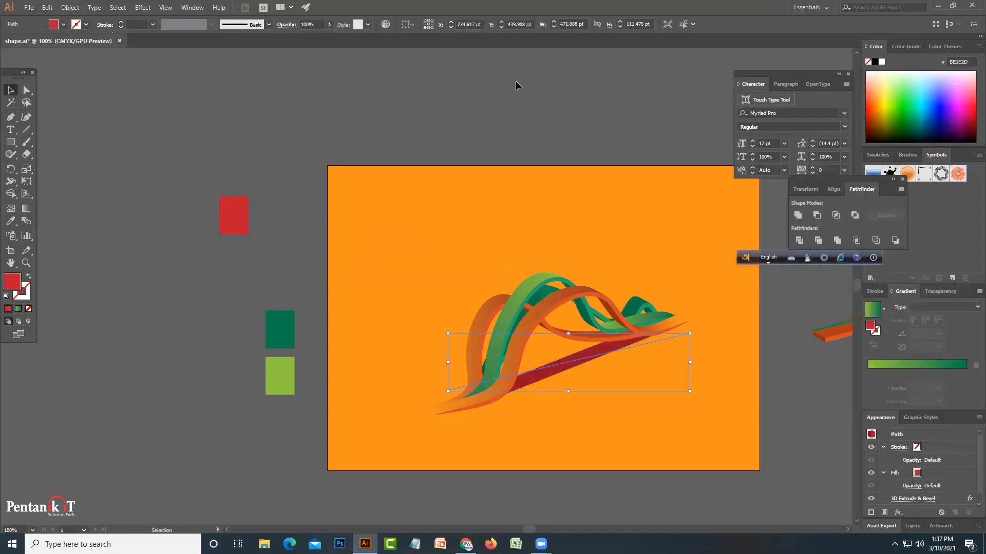
left_click(329, 24)
left_click(310, 37)
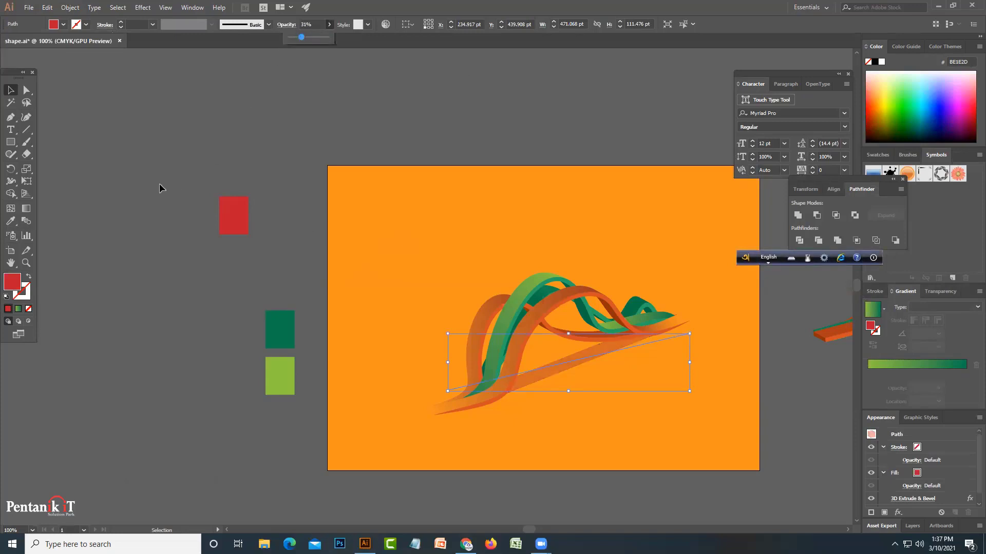
left_click(84, 195)
Alt-drag a copy of the shadow just above and eyedropper the dark green swatch onto it.
key("ctrl+plus")
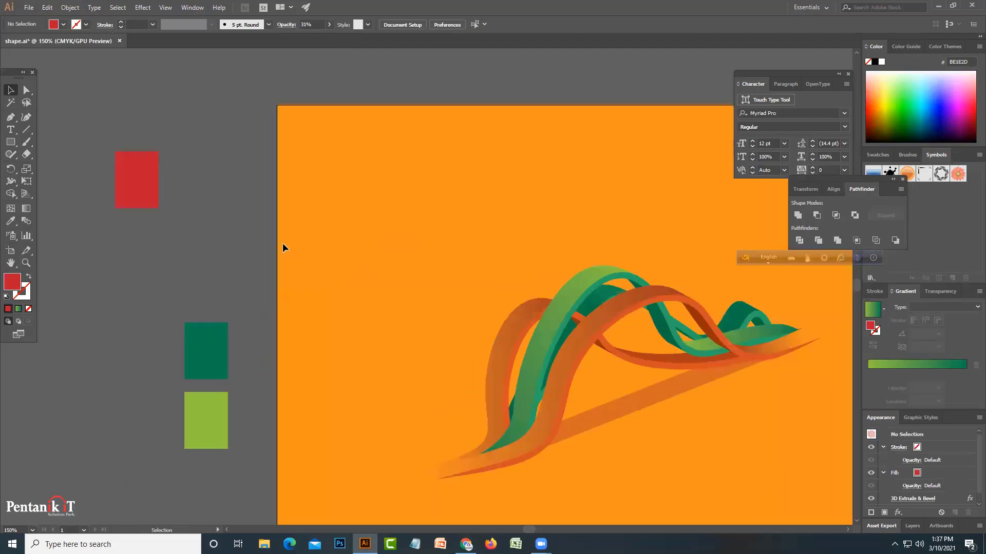
mouse_move(628, 415)
left_mouse_down()
mouse_move(611, 398)
mouse_move(621, 391)
left_mouse_up()
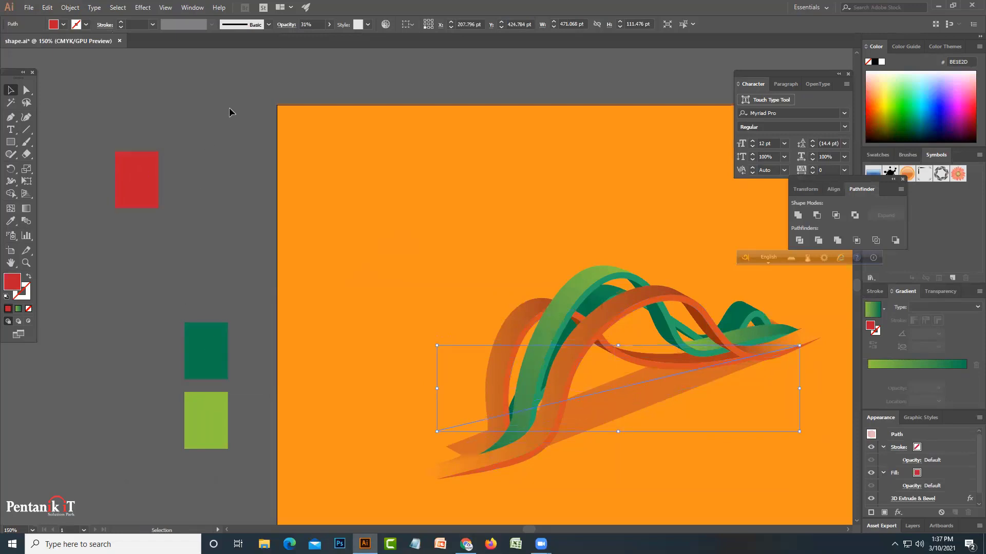
left_click(10, 221)
left_click(208, 349)
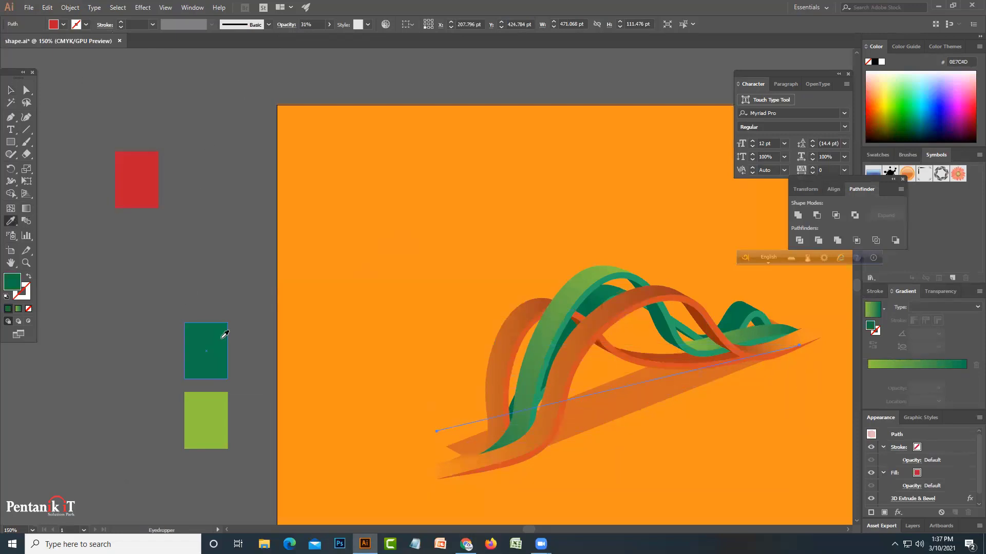
left_click(11, 93)
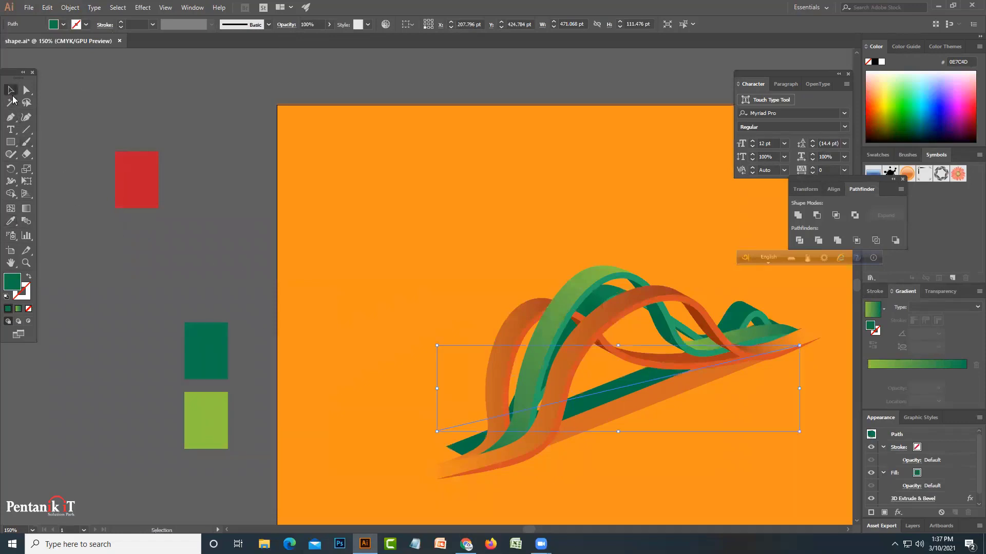
left_click(27, 90)
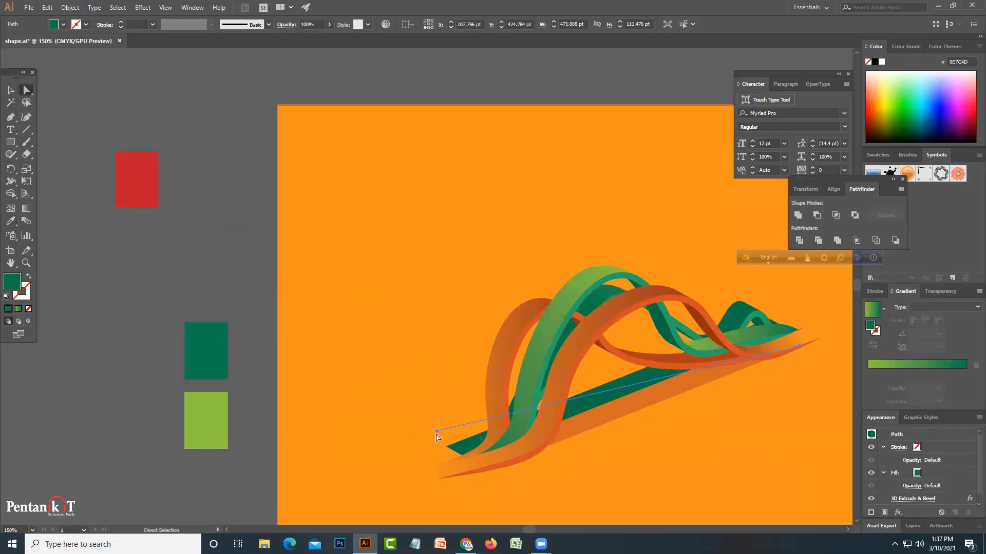
Move the dark green bar up and left, clear of the ribbons.
left_click_drag(436, 436, 487, 421)
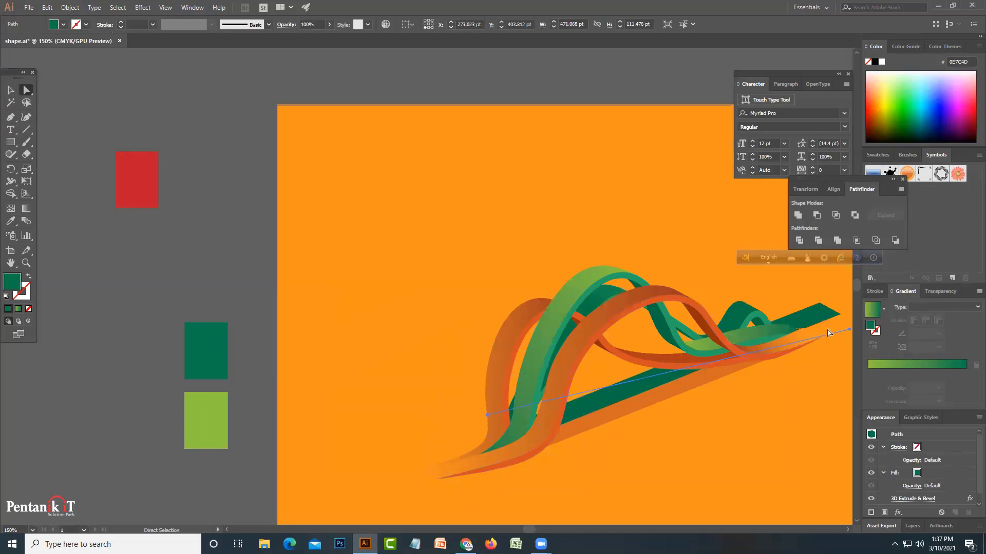
mouse_move(852, 334)
left_mouse_down()
mouse_move(666, 349)
mouse_move(597, 367)
left_mouse_up()
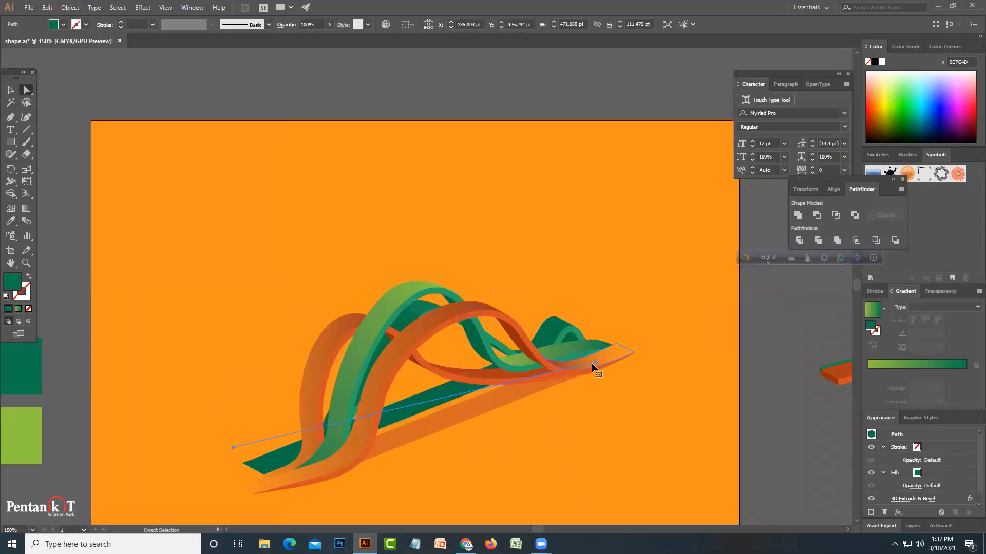
left_click_drag(326, 437, 161, 300)
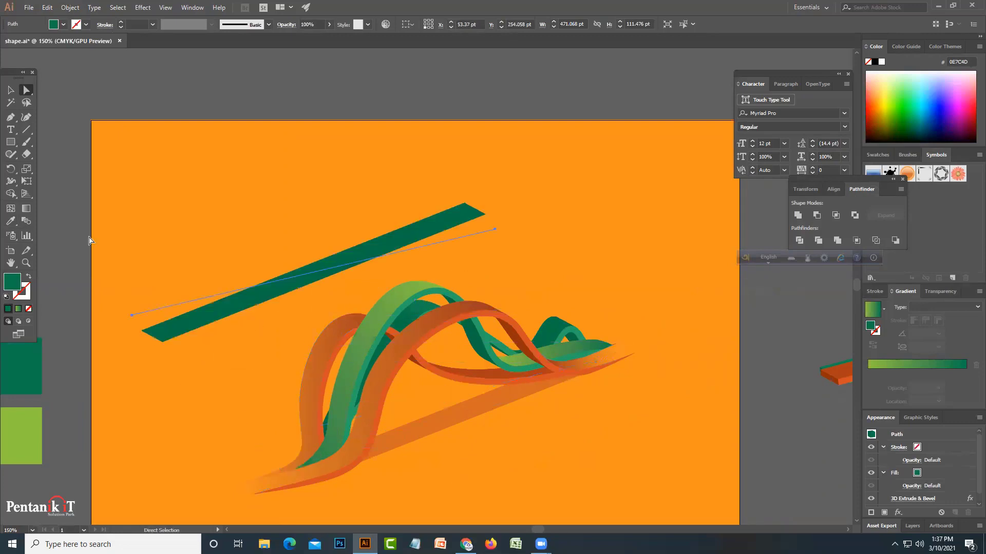
right_click(11, 119)
right_click(10, 129)
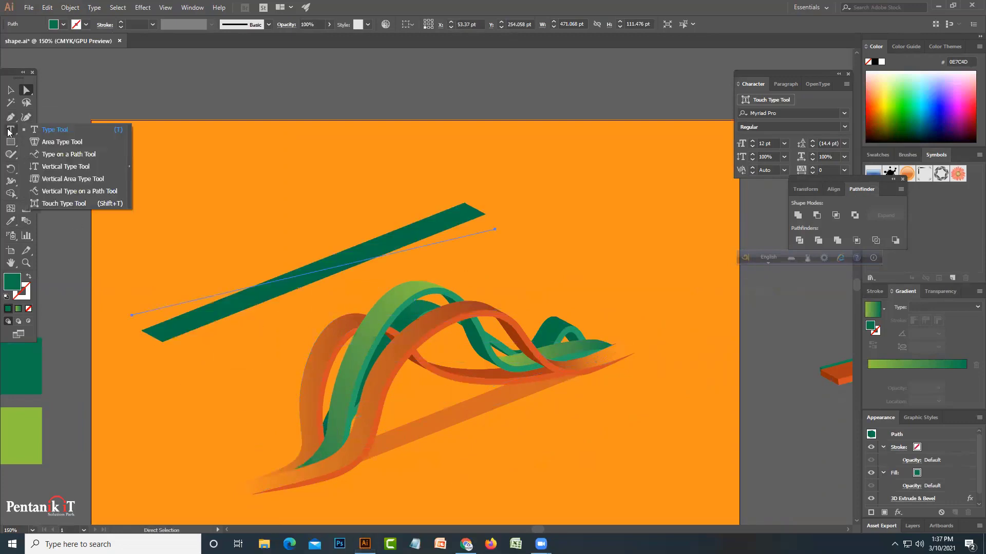
left_click(57, 126)
Scissor off the bar's left end, delete it, and set the long piece under the ribbons.
right_click(27, 154)
left_click(75, 167)
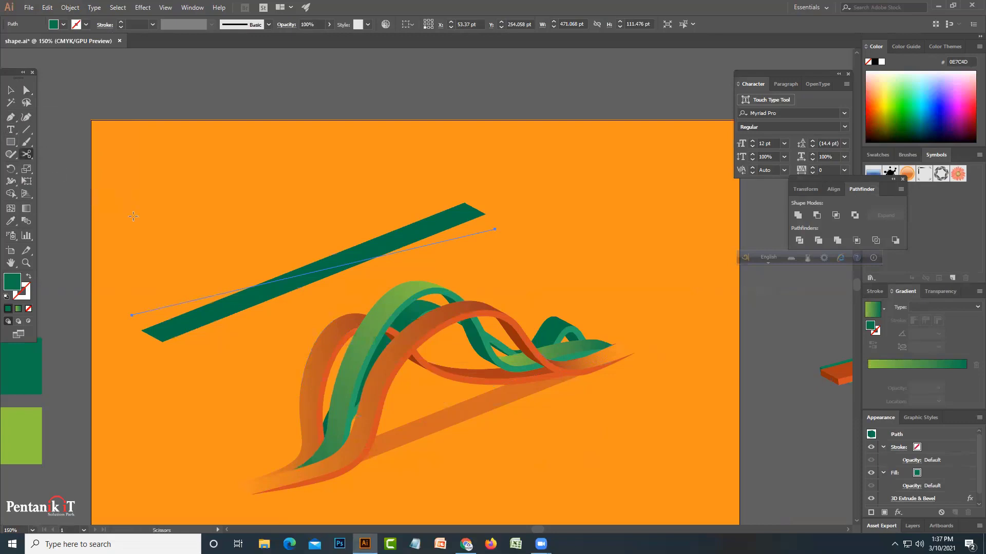
left_click(262, 284)
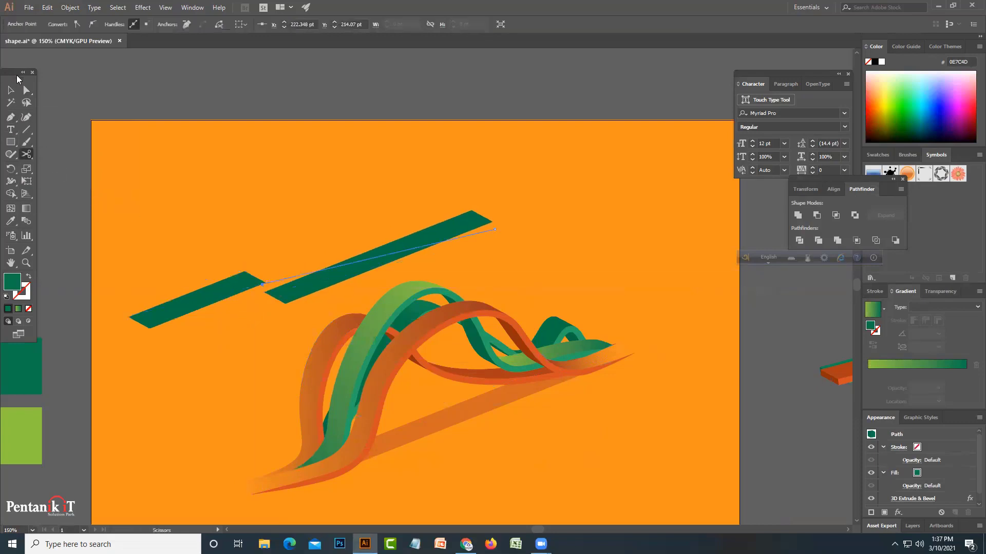
left_click(10, 90)
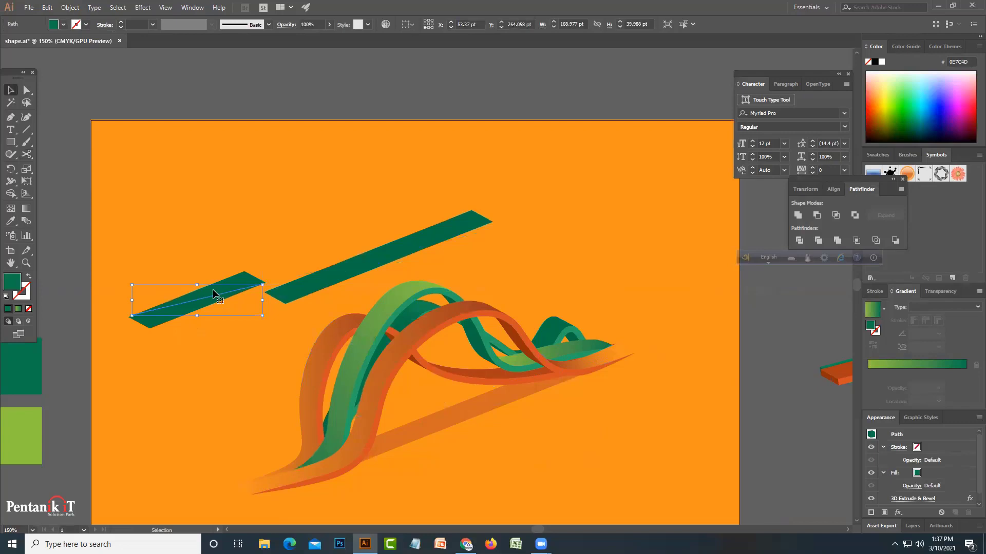
key("Delete")
mouse_move(370, 269)
left_mouse_down()
mouse_move(361, 389)
mouse_move(398, 409)
mouse_move(426, 402)
left_mouse_up()
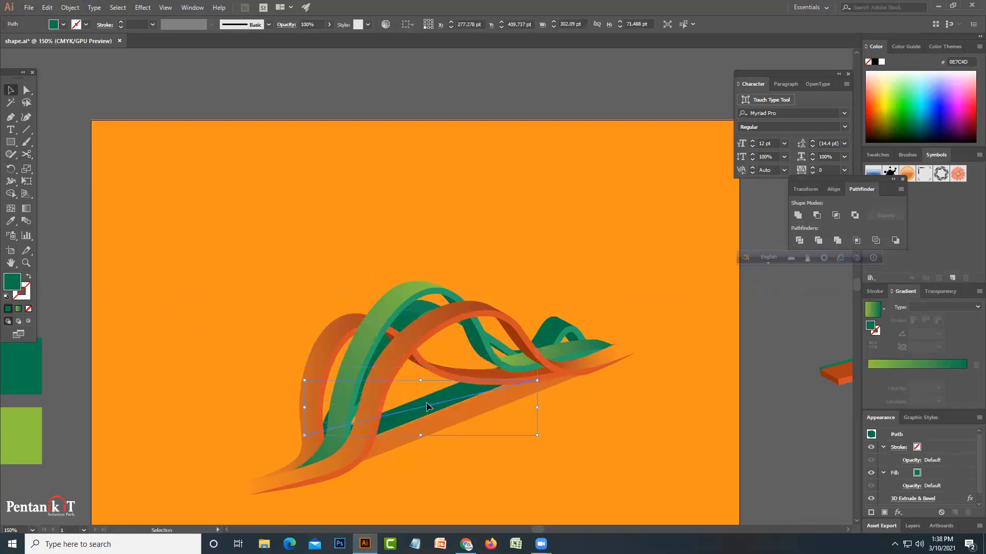
key("Down")
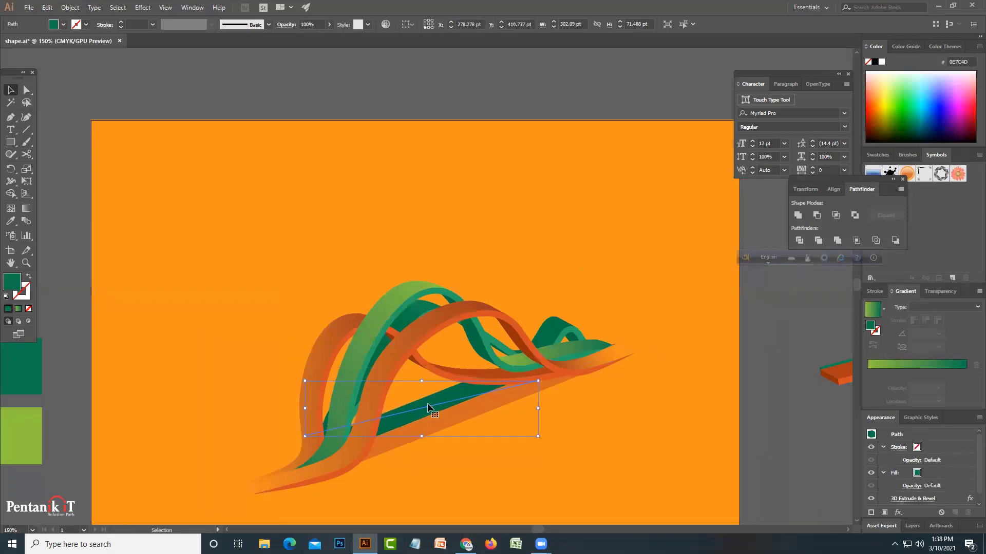
mouse_move(431, 407)
left_mouse_down()
mouse_move(433, 381)
mouse_move(431, 393)
left_mouse_up()
Eyedropper the translucent shadow look onto the green bar and reposition it slightly.
key("i")
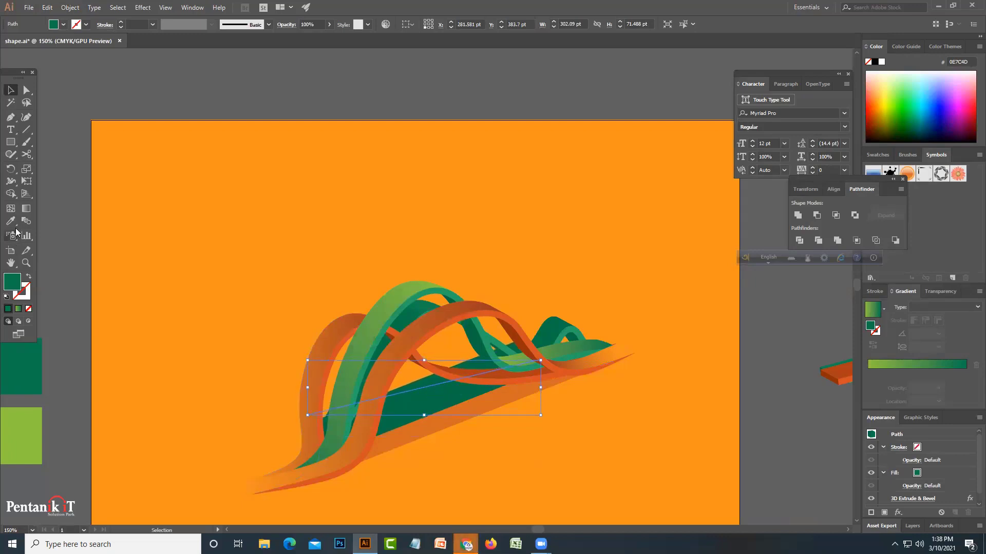
left_click(483, 409)
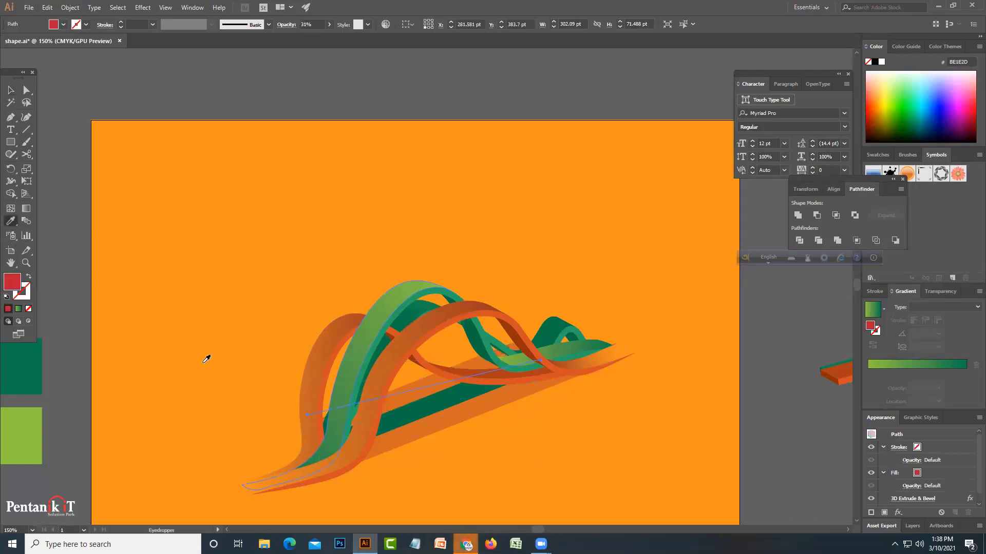
left_click(9, 93)
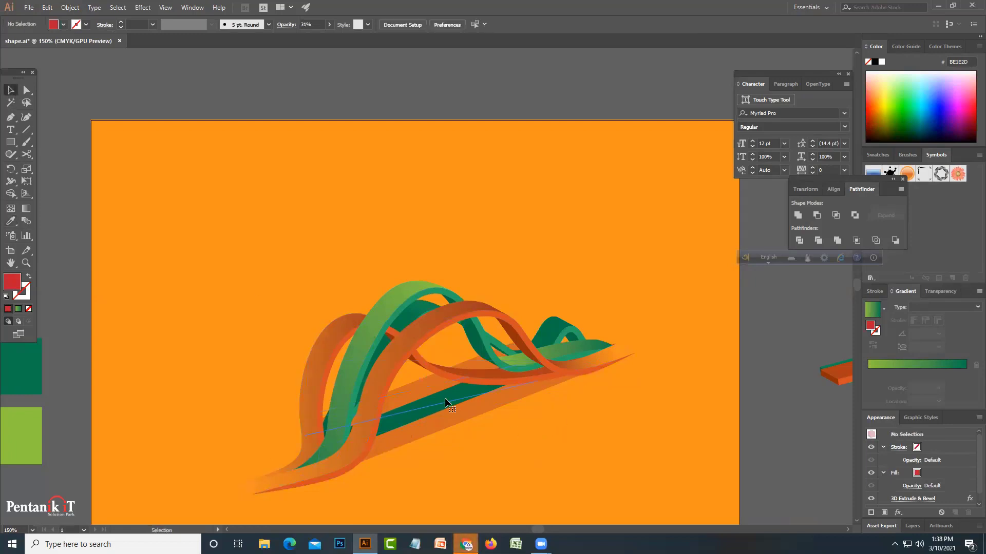
left_click_drag(451, 402, 440, 364)
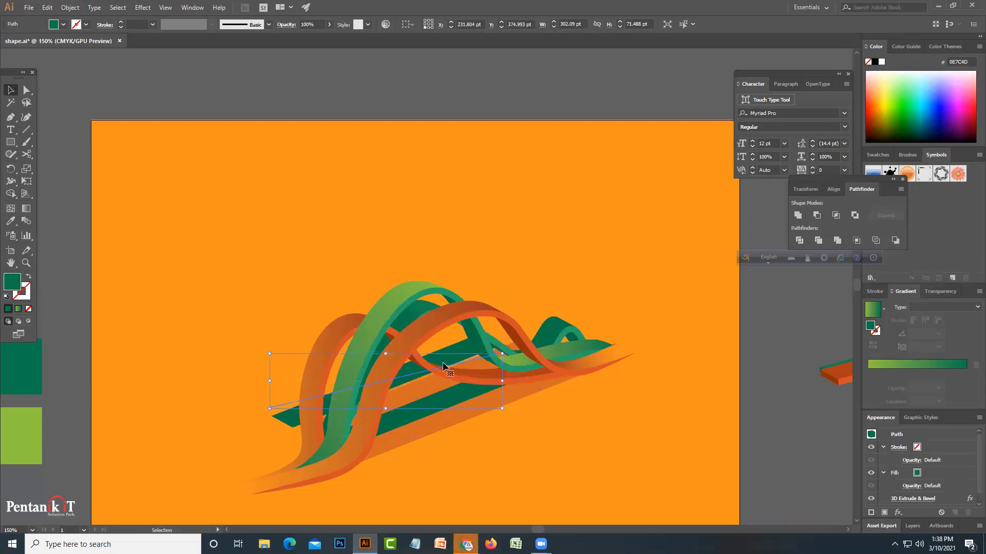
key("Down")
key("Down")
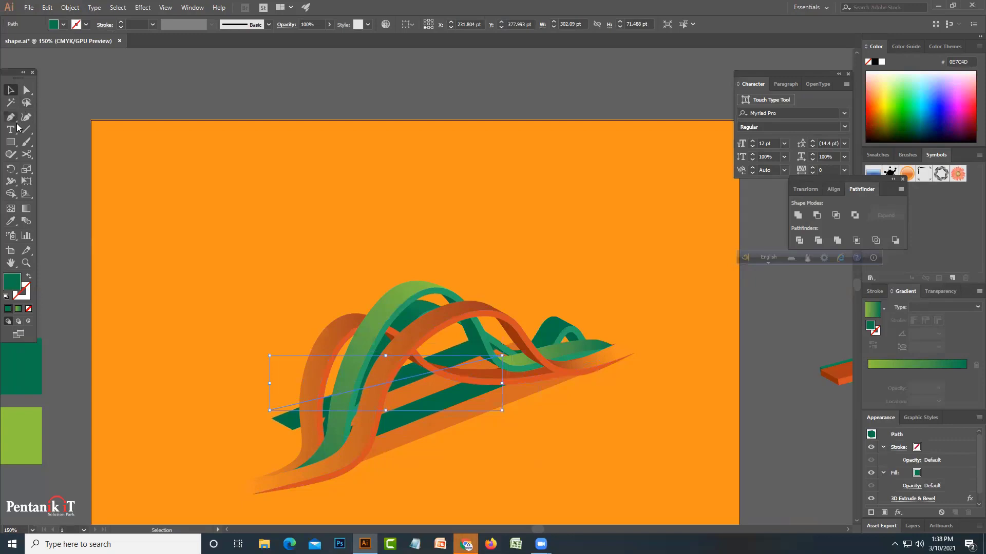
Cut the green and orange ribbons where they cross the band with Scissors.
left_click(27, 154)
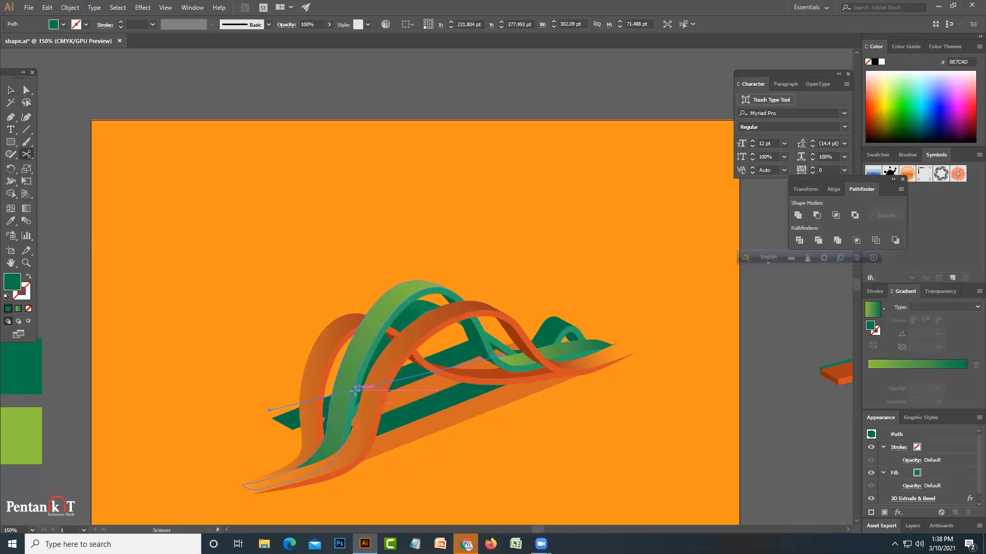
left_click(357, 390)
left_click(10, 90)
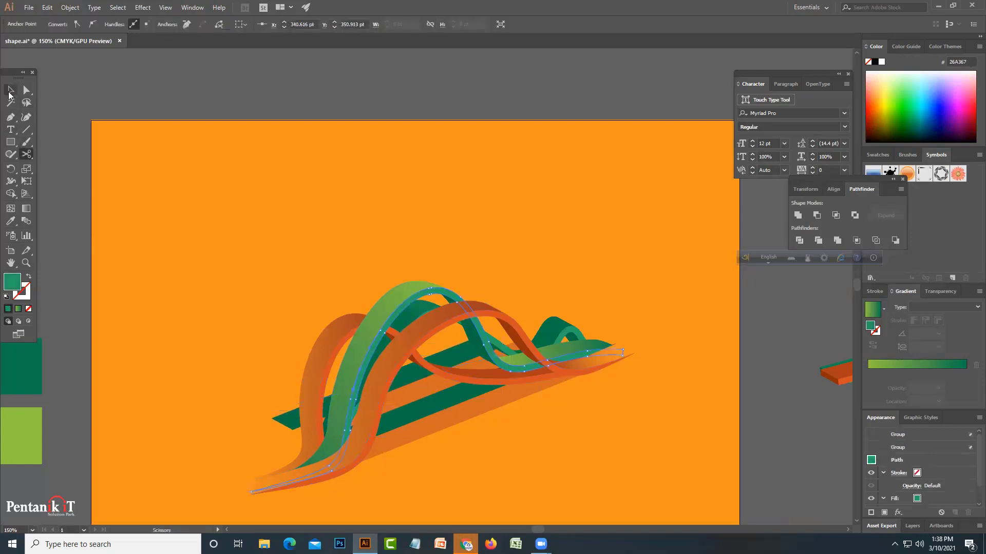
left_click(293, 428)
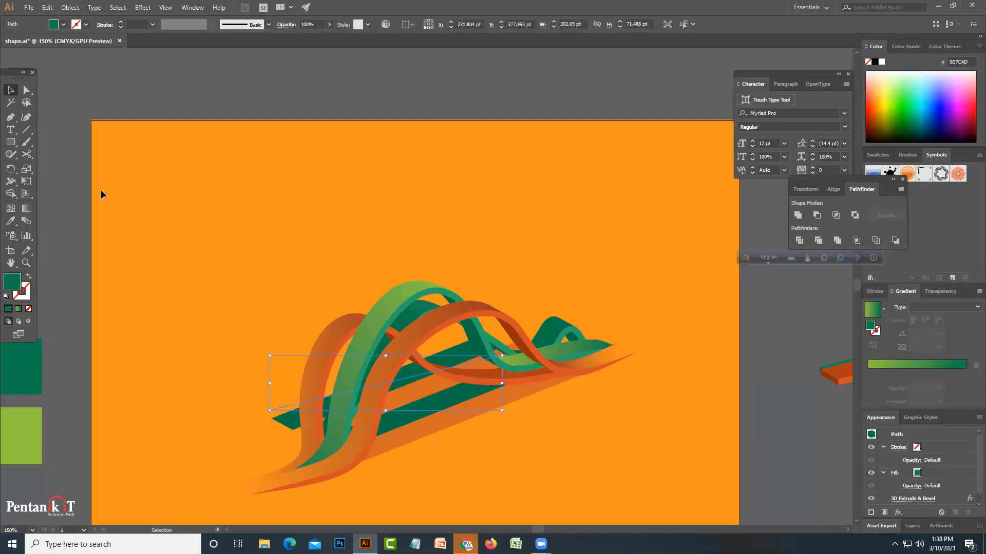
left_click(28, 151)
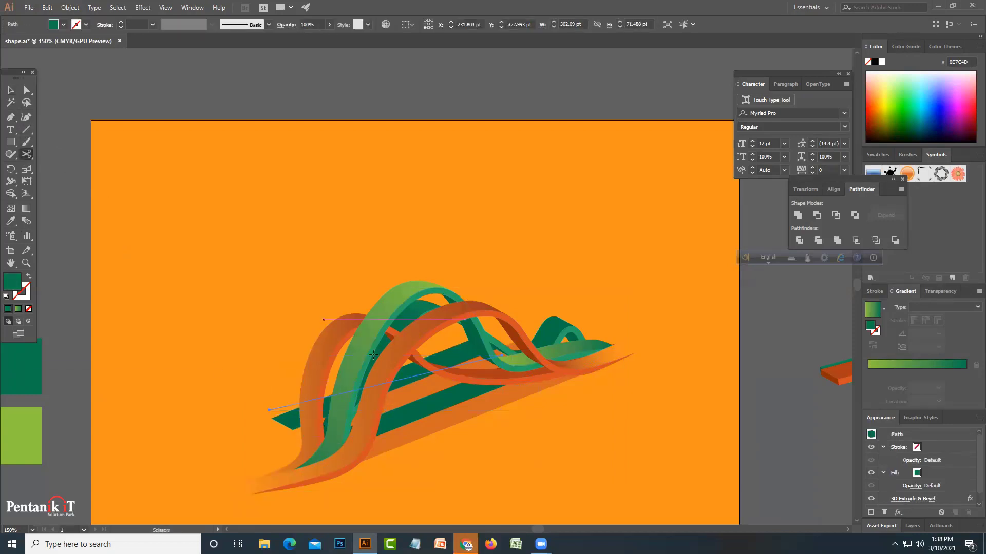
left_click(363, 388)
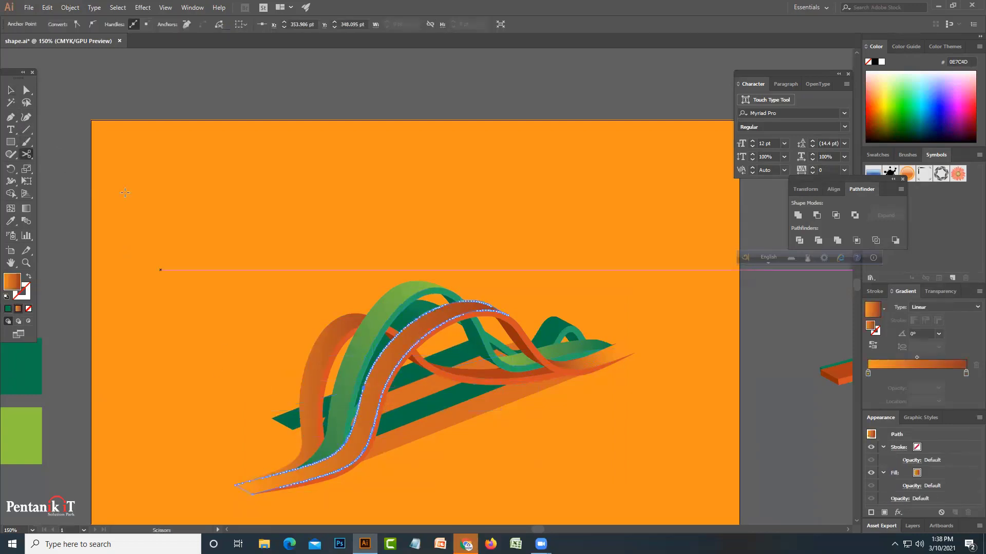
left_click(10, 90)
left_click(298, 427)
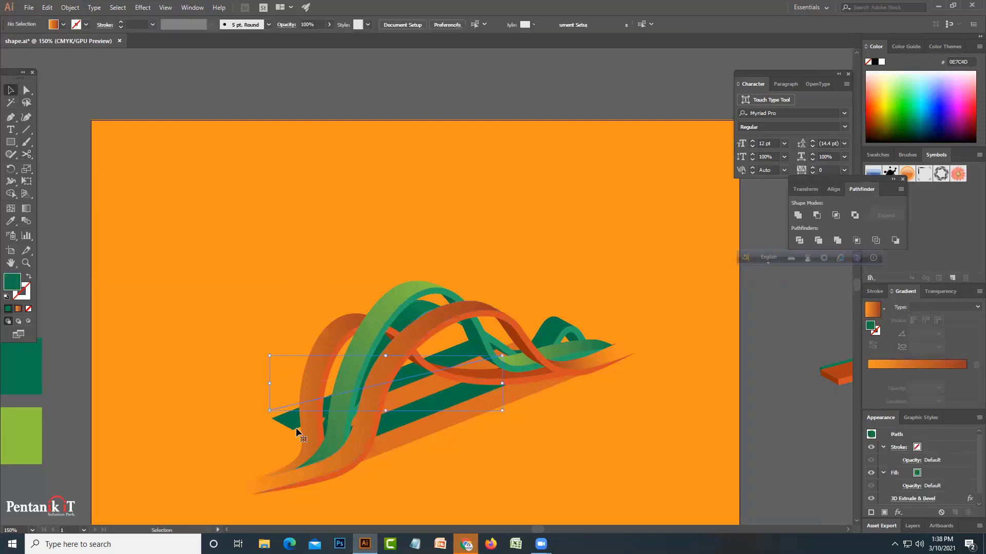
Cut off and delete the green bar's left piece, then set the remainder under the ribbons.
left_click_drag(298, 427, 247, 253)
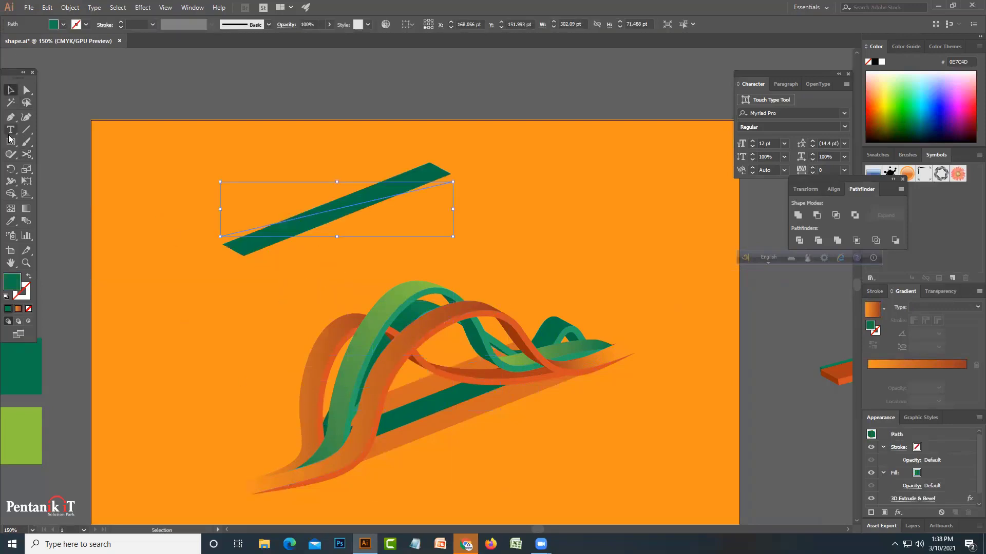
left_click(27, 154)
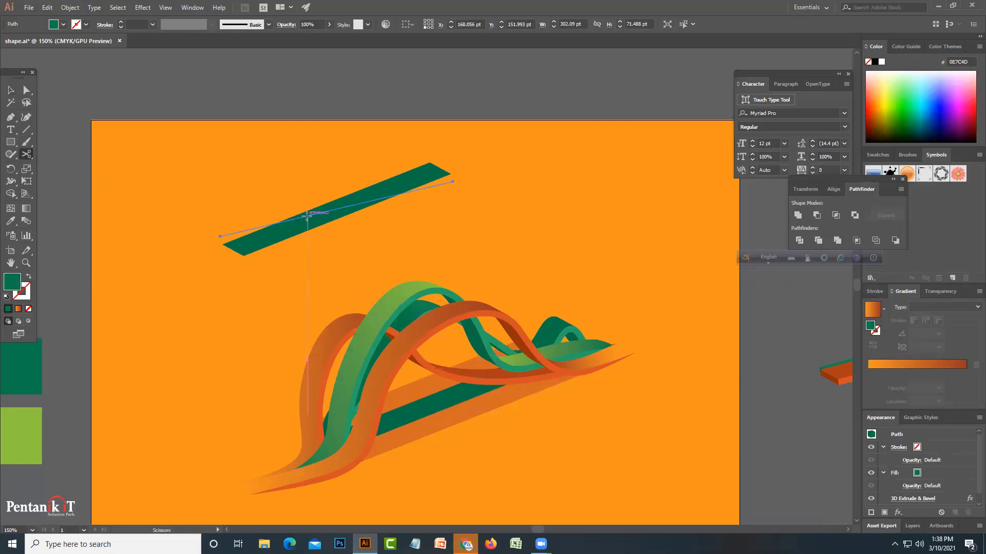
left_click(307, 216)
left_click(9, 90)
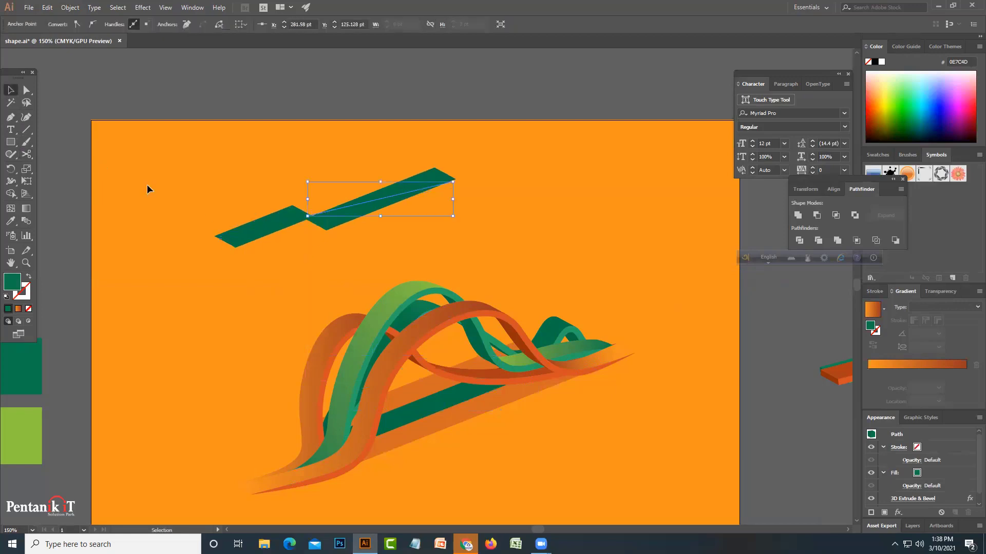
left_click(258, 239)
key("Delete")
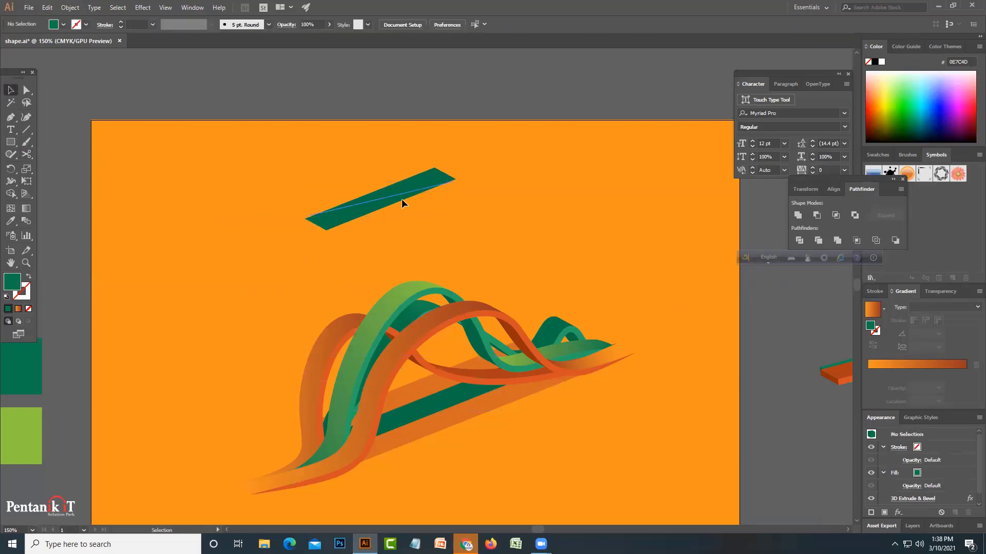
mouse_move(401, 200)
left_mouse_down()
mouse_move(404, 334)
mouse_move(474, 365)
left_mouse_up()
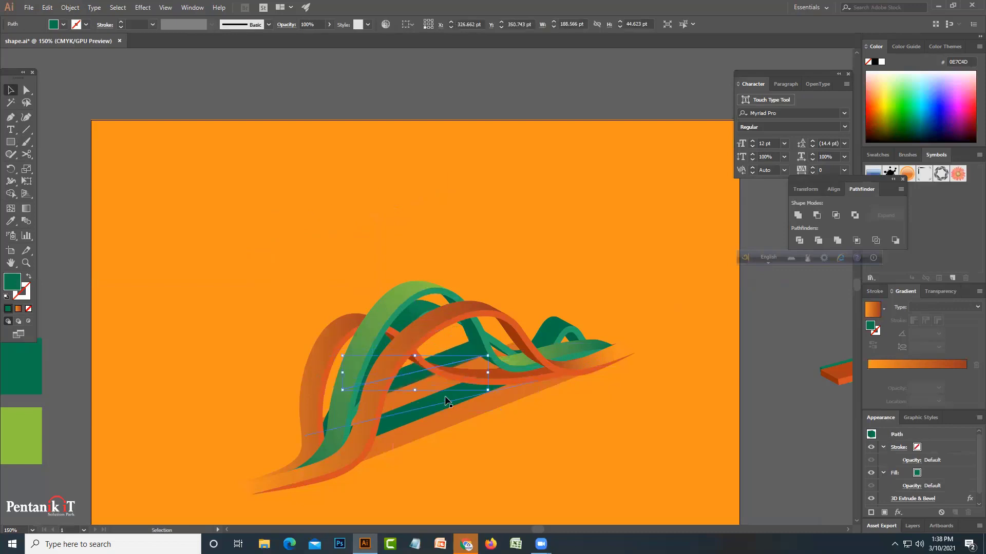
Cut the translucent orange bar in two and fit one piece among the ribbons.
left_click_drag(430, 396, 353, 264)
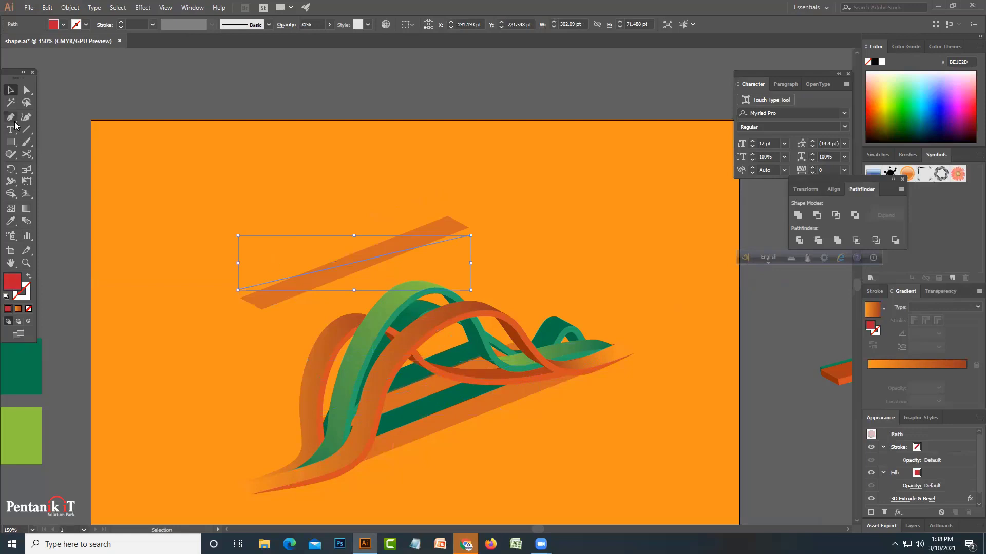
left_click(26, 154)
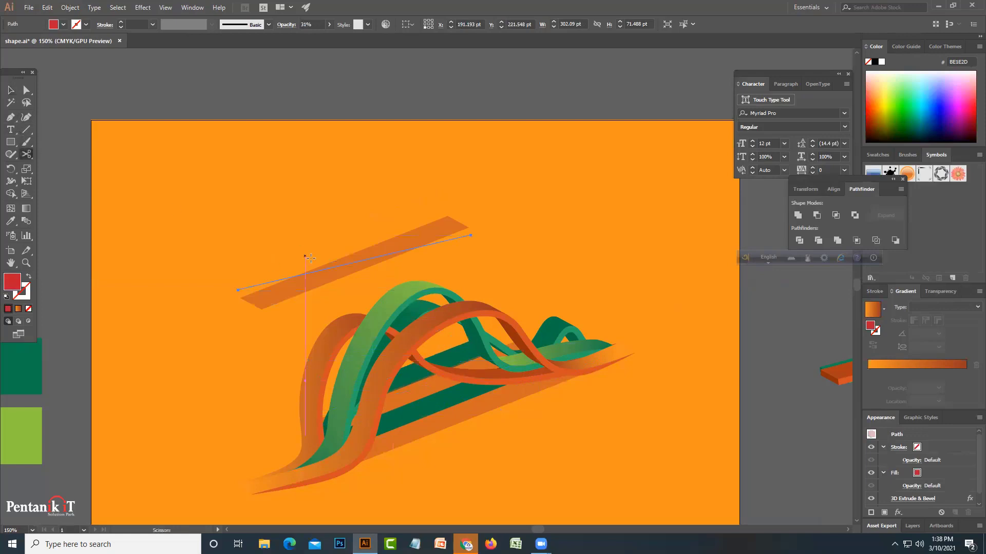
left_click(355, 260)
key("v")
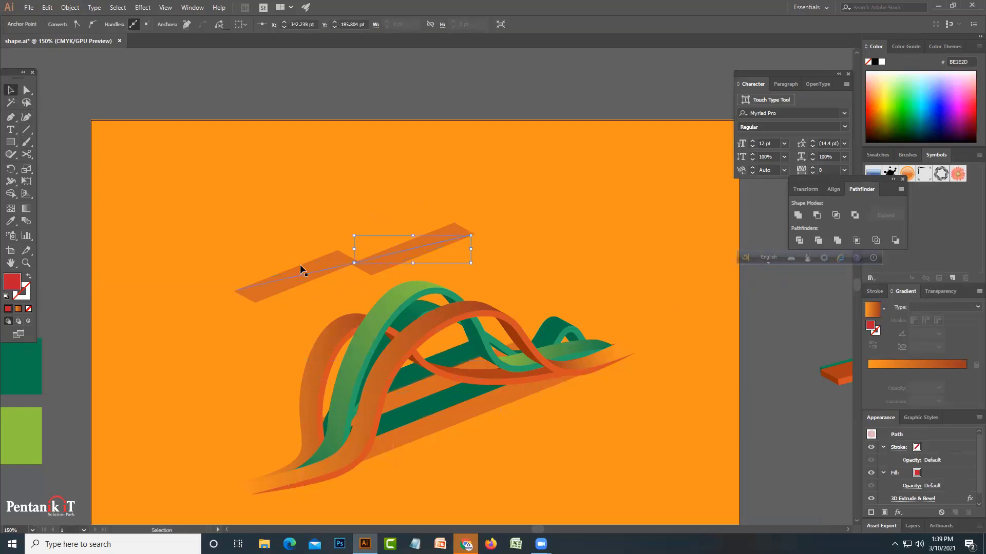
mouse_move(303, 267)
left_mouse_down()
mouse_move(402, 322)
mouse_move(410, 346)
mouse_move(460, 340)
left_mouse_up()
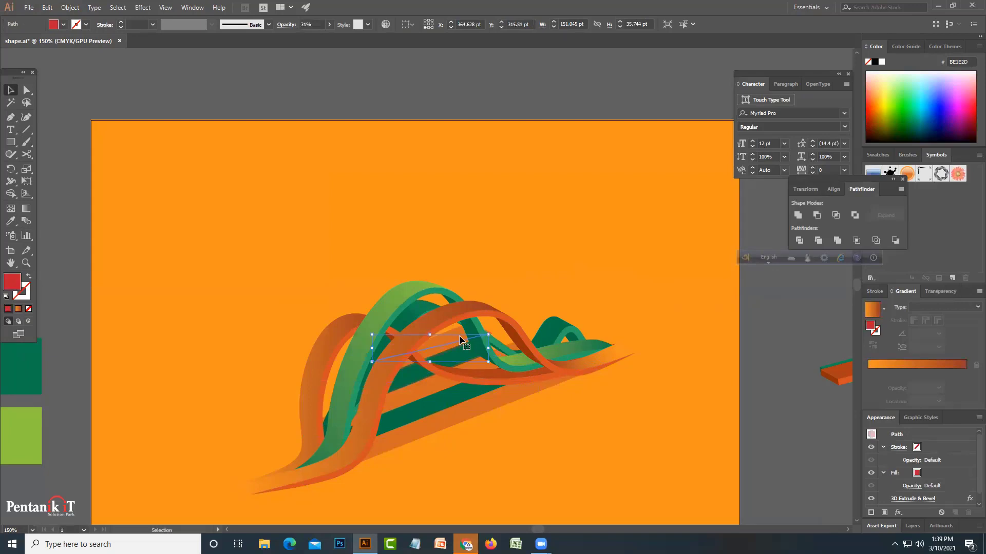
key("Up")
key("Up")
key("Up")
key("Up")
key("Up")
key("Up")
key("Right")
Nudge the piece 1 pt down so it lies along the green band.
left_click(26, 118)
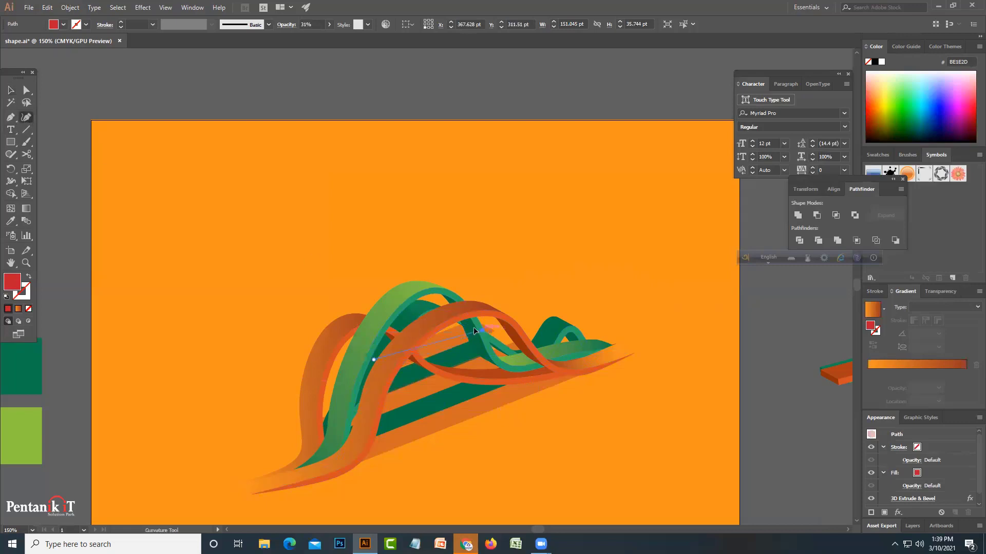
left_click_drag(474, 330, 473, 331)
key("ctrl+z")
left_click(25, 92)
left_click(478, 347)
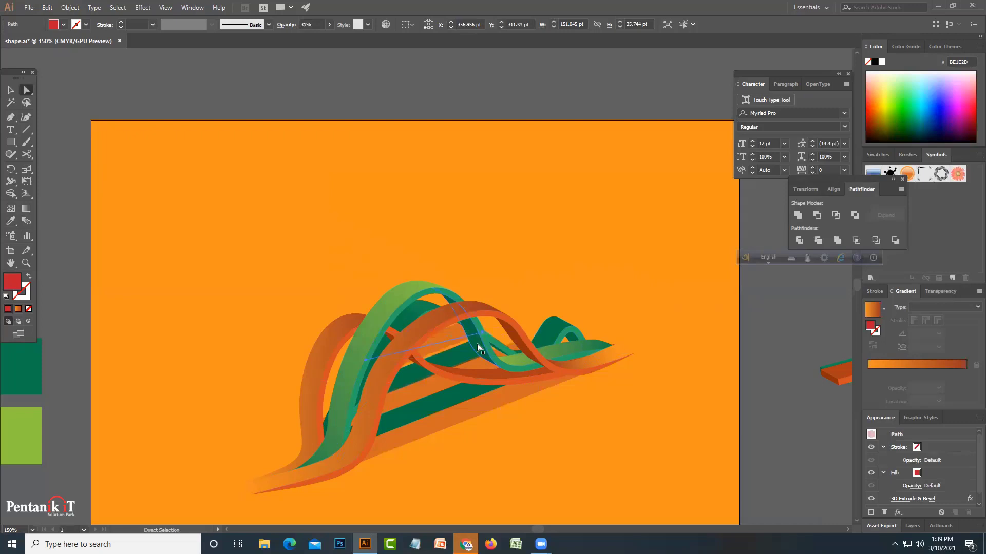
key("Down")
Drag the long translucent orange band down clear of the ribbons and open the Effect menu.
left_click(561, 212)
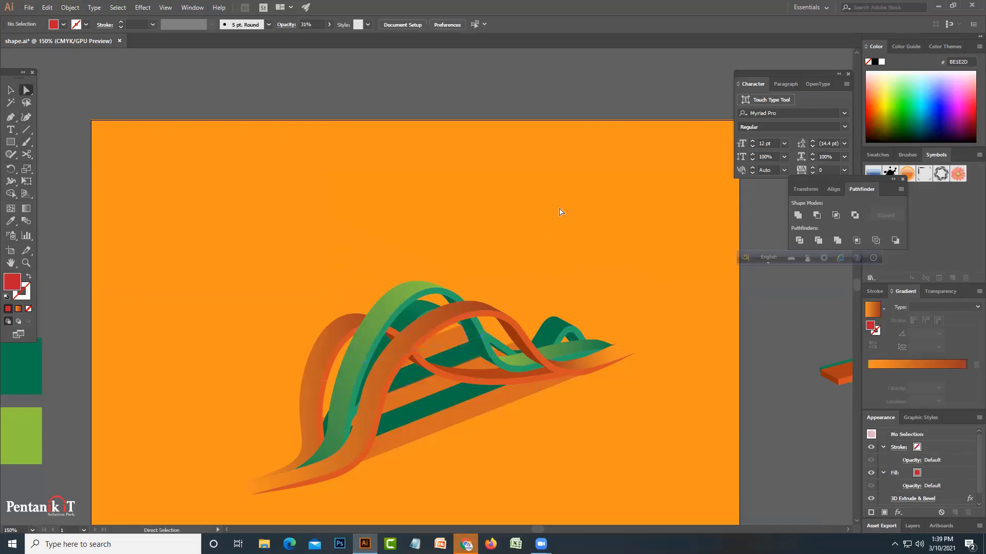
scroll(567, 246, "down", 2)
scroll(488, 304, "down", 3)
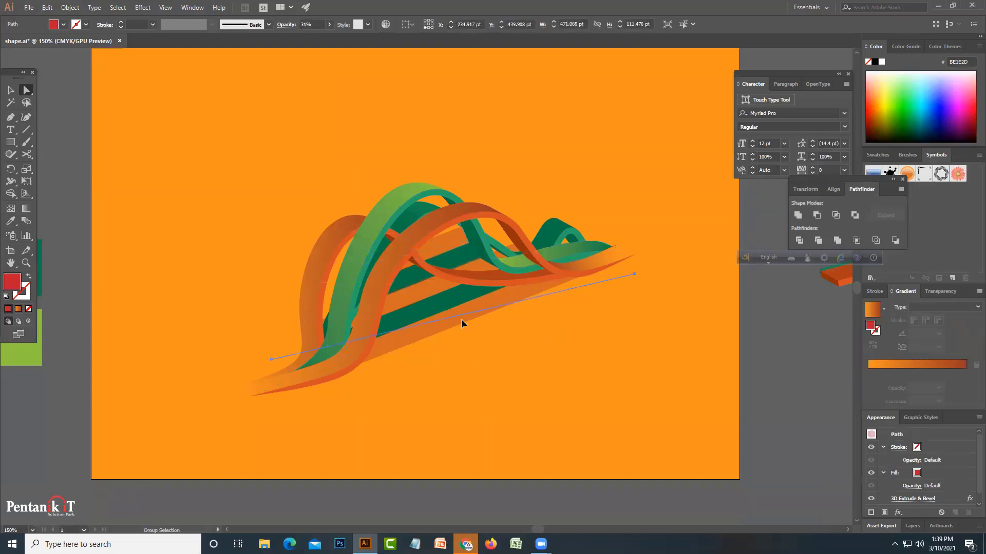
left_click_drag(461, 319, 515, 383)
scroll(502, 379, "down", 2)
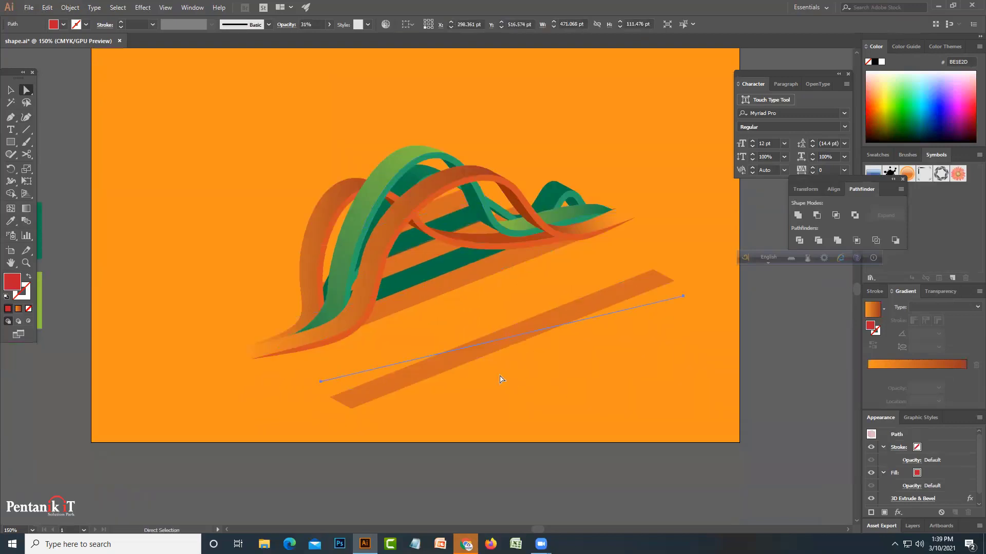
scroll(502, 379, "down", 1)
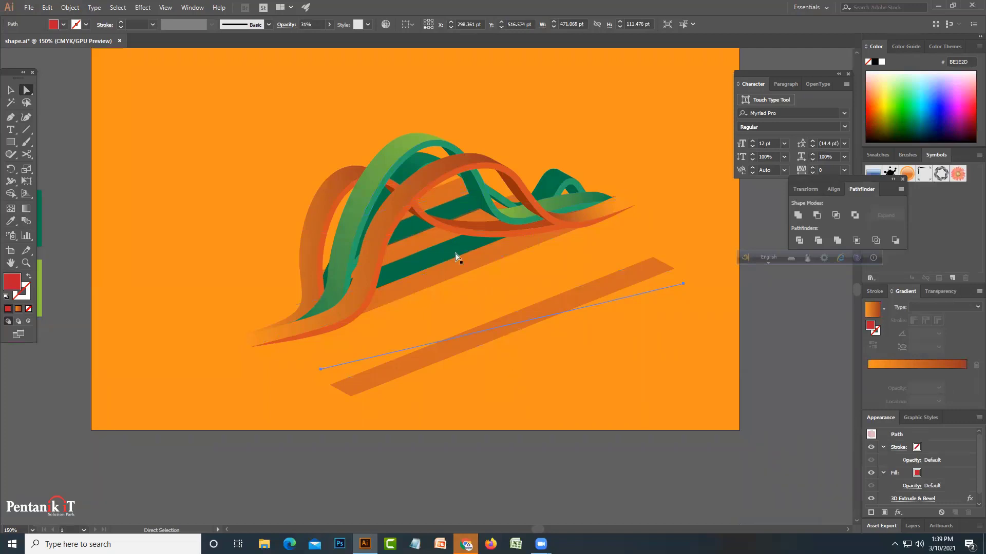
left_click(142, 7)
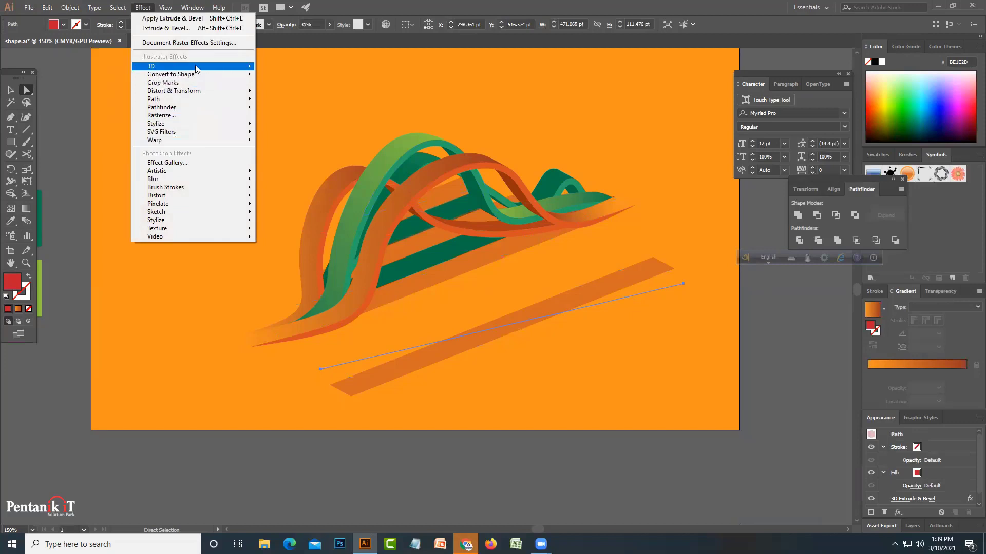
Add a new Extrude & Bevel effect to the translucent band at 361 pt depth.
mouse_move(193, 66)
left_click(287, 67)
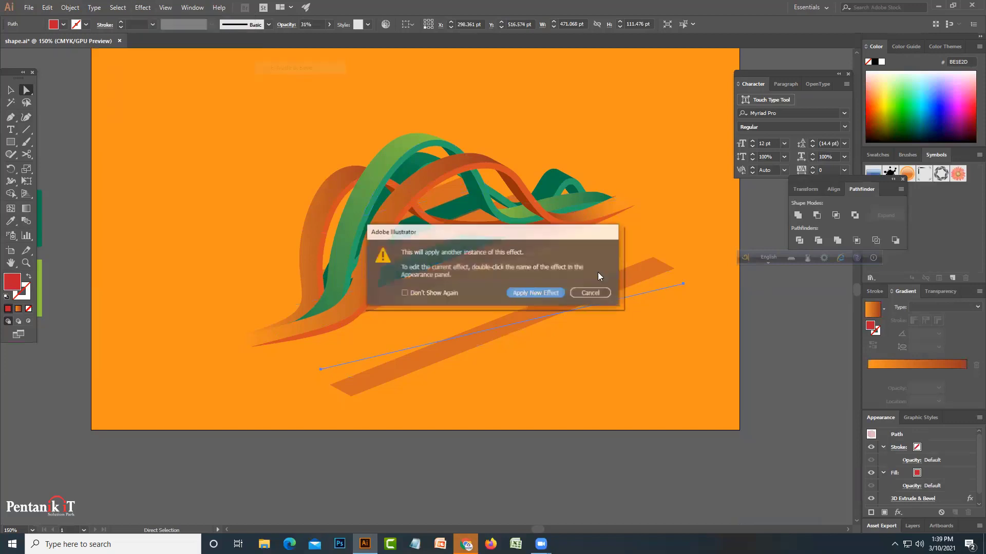
left_click(557, 293)
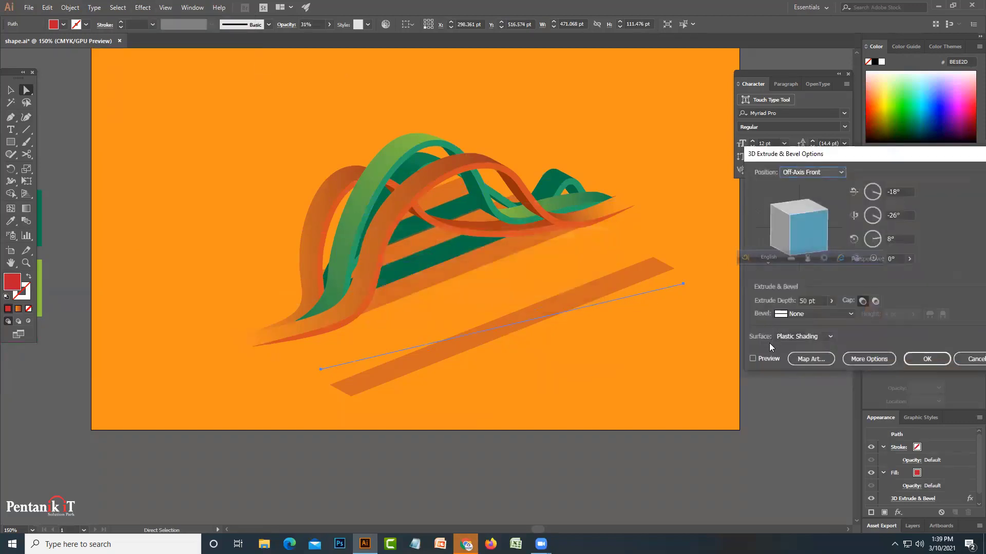
left_click(763, 356)
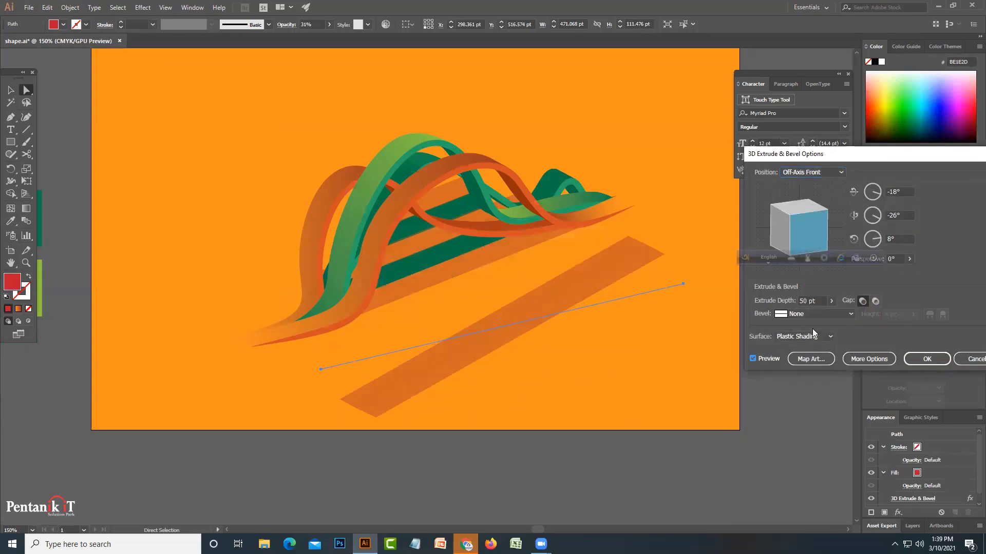
left_click(831, 302)
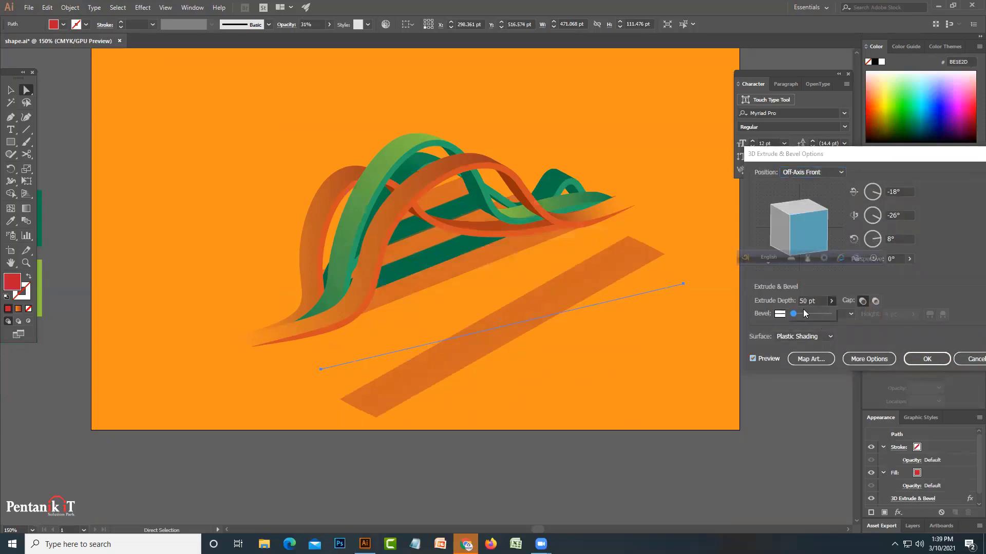
left_click_drag(803, 313, 799, 314)
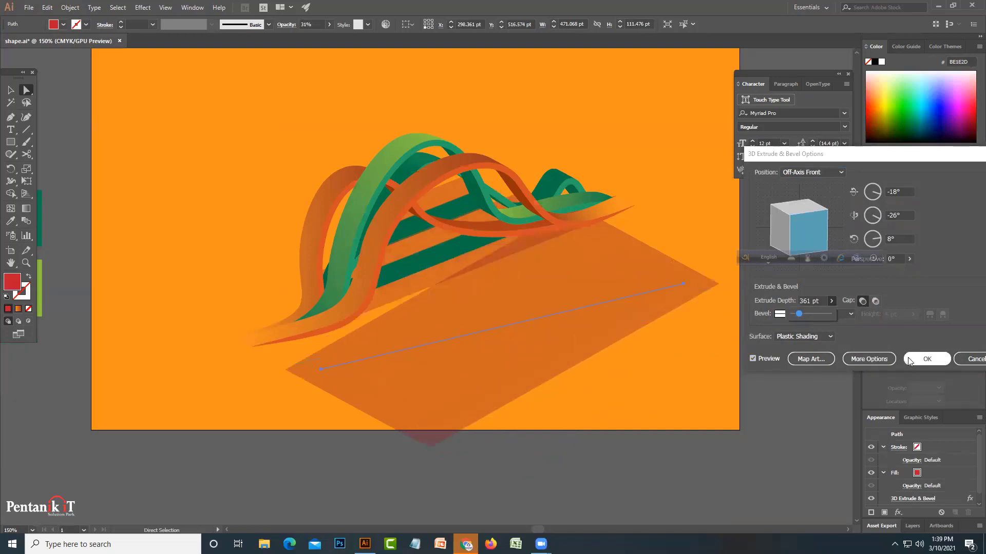
left_click(927, 359)
left_click_drag(693, 291, 697, 292)
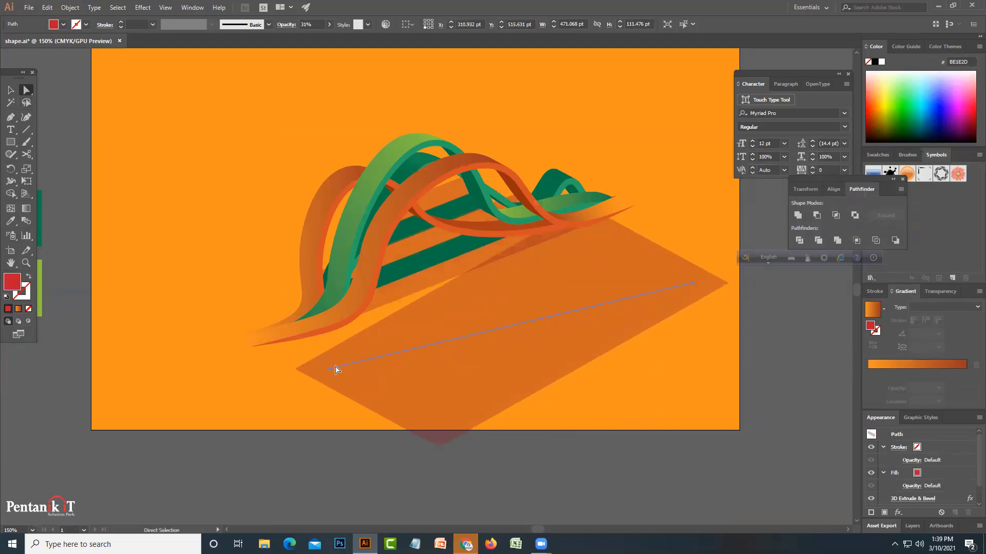
Reposition the shadow plane and its right end diagonally beneath the ribbon loops, then open Expand Appearance.
left_click_drag(329, 368, 277, 347)
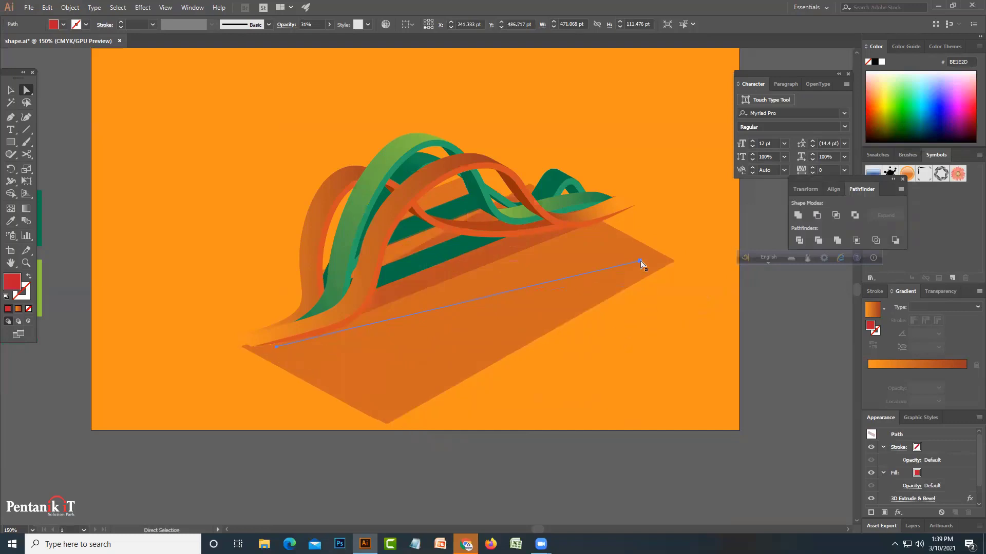
left_click_drag(641, 263, 652, 300)
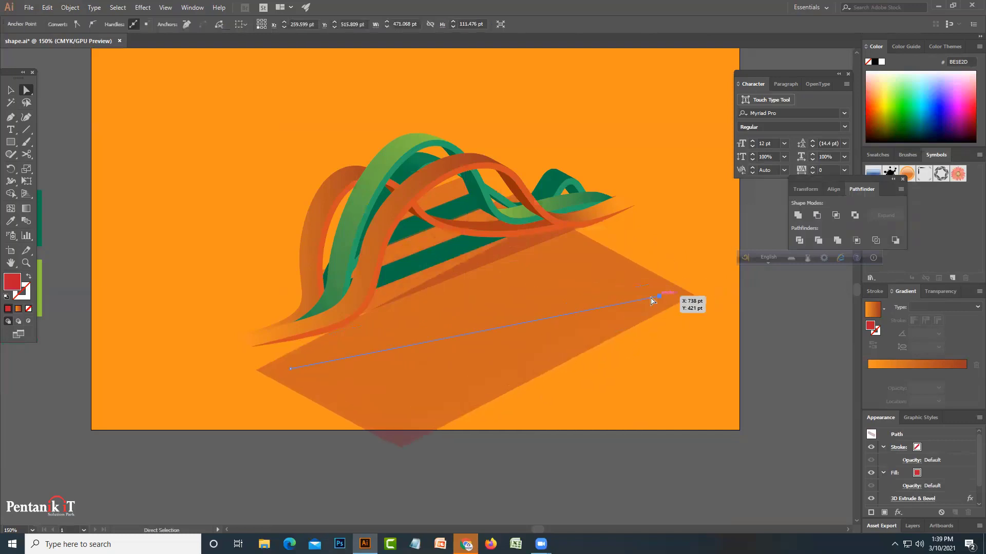
key("ctrl+t")
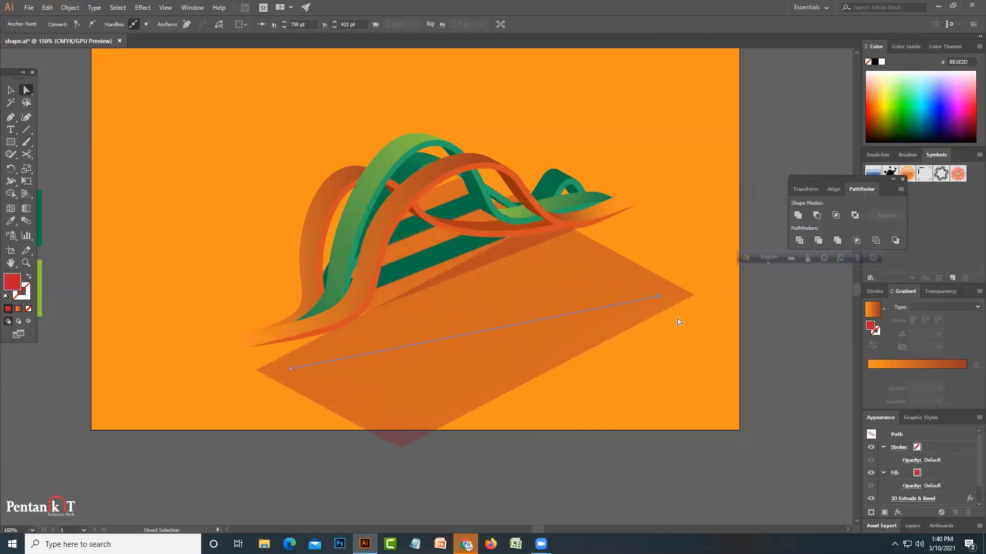
left_click_drag(319, 379, 368, 376)
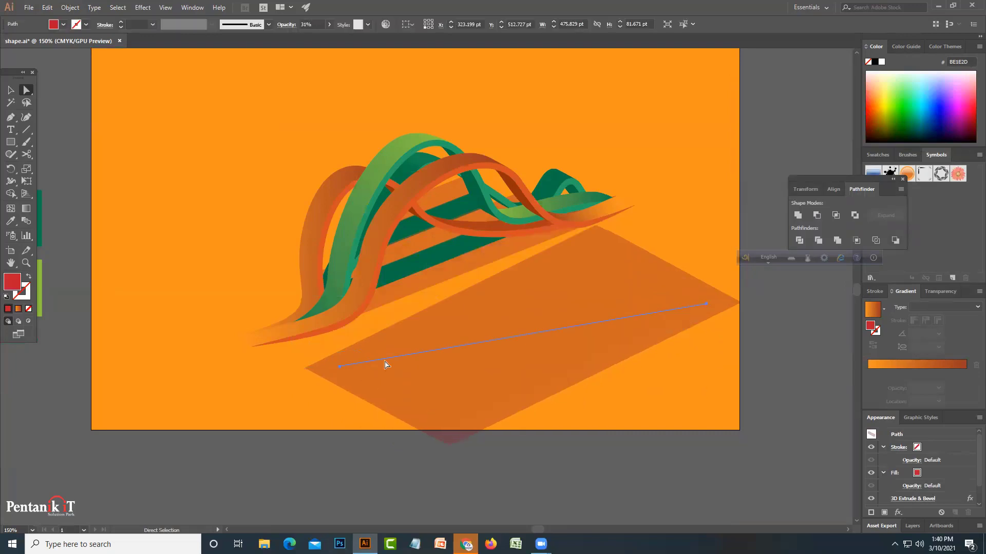
left_click(10, 90)
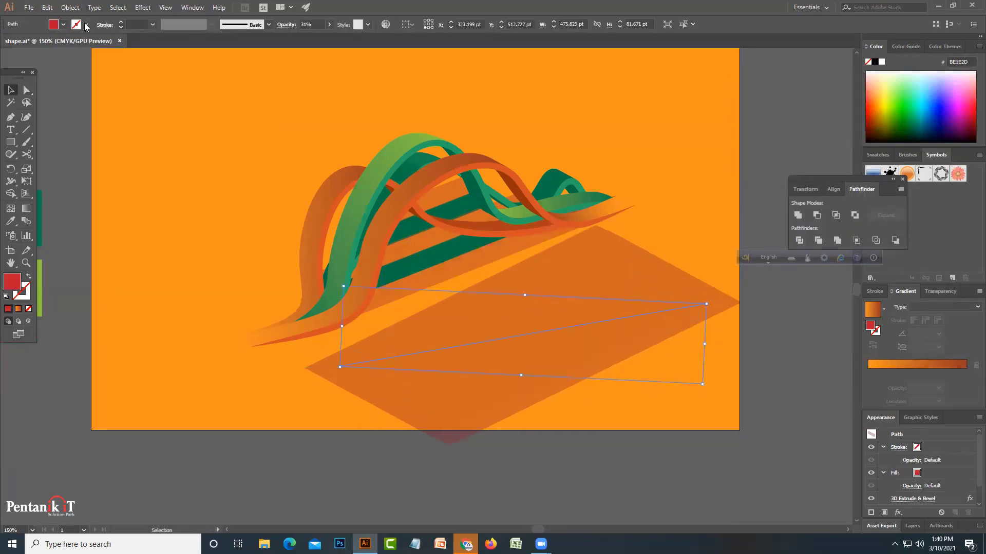
left_click(94, 7)
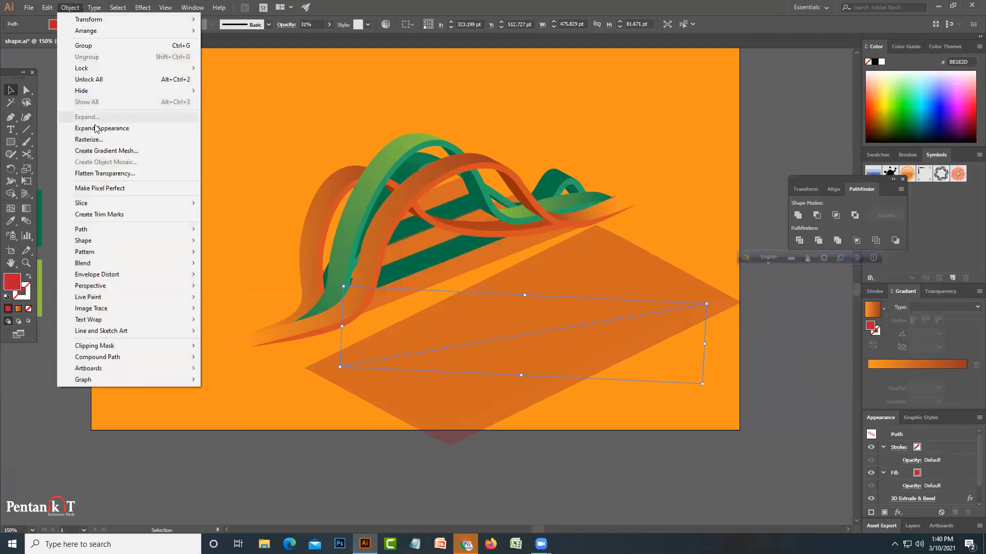
Expand the shadow's 3D appearance, merge it into one shape, and apply the translucent orange look.
left_click(95, 129)
key("Return")
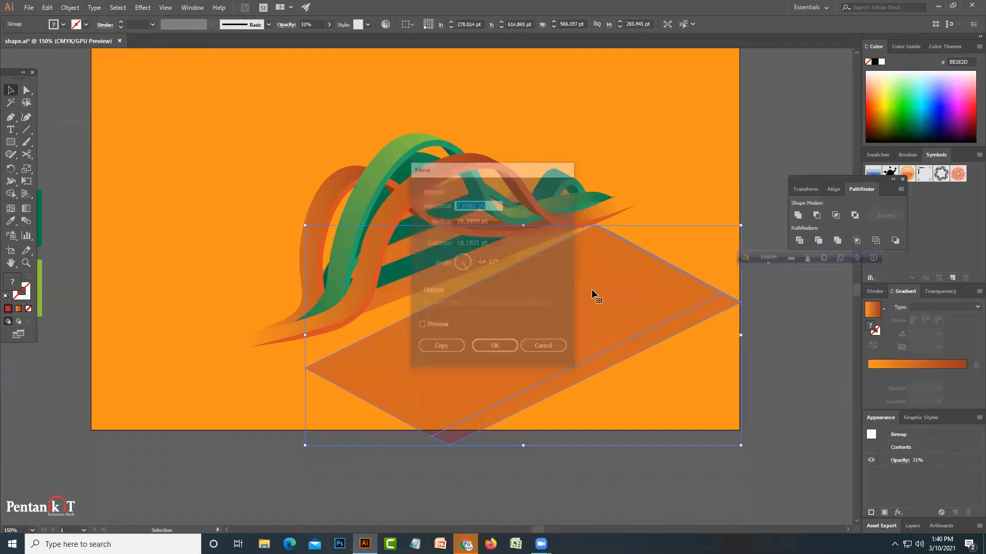
key("Escape")
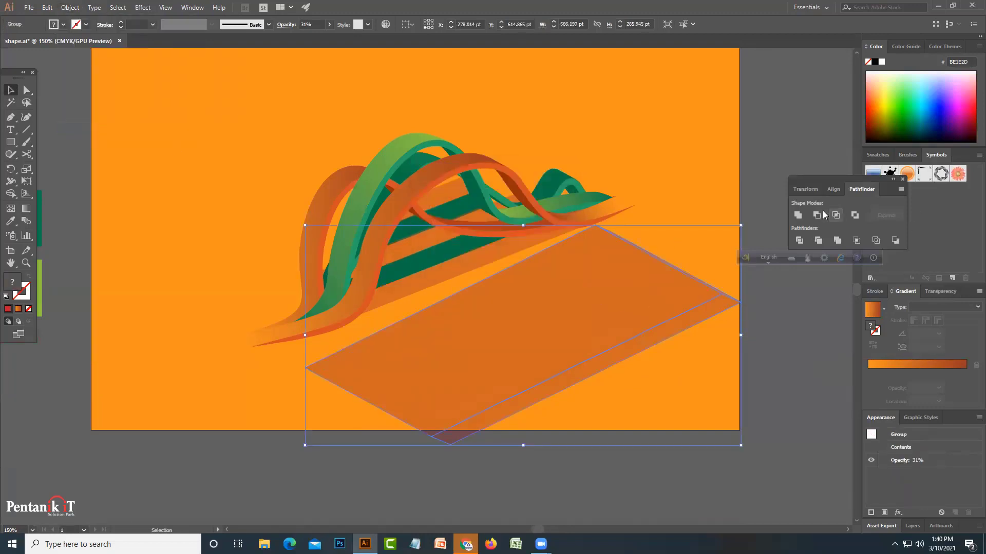
left_click(798, 215)
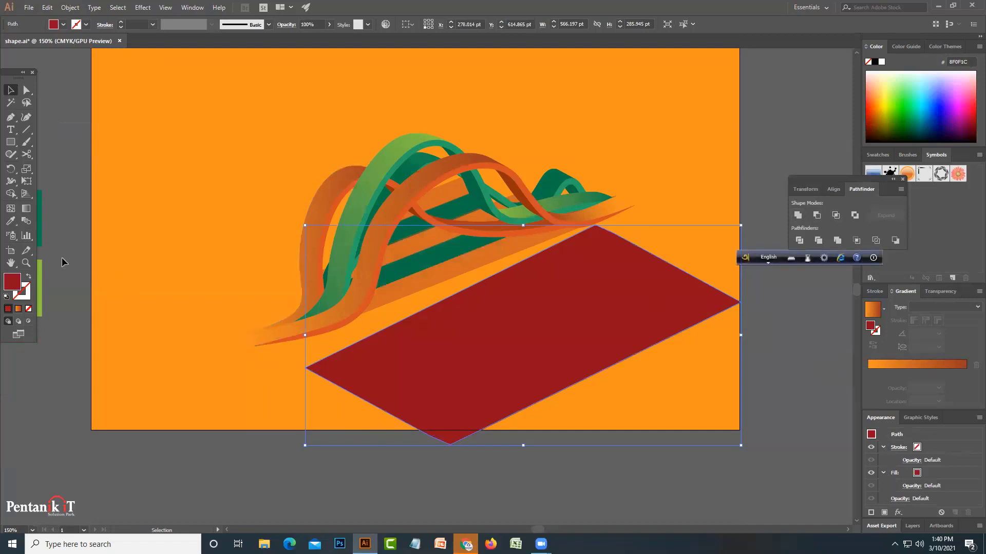
key("i")
left_click(399, 278)
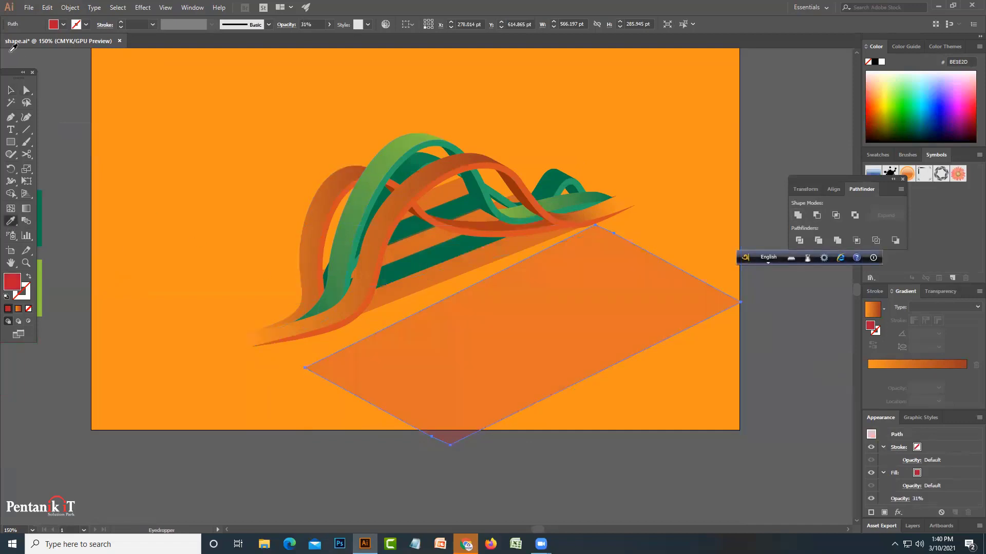
Rotate the translucent parallelogram at an angle under the ribbons and nudge it upward.
left_click(10, 88)
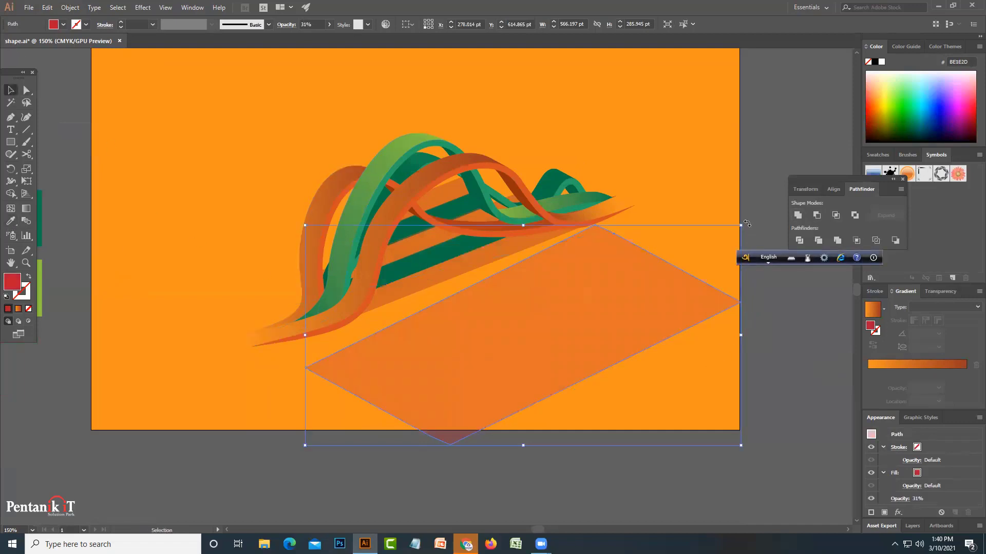
left_click_drag(749, 220, 761, 258)
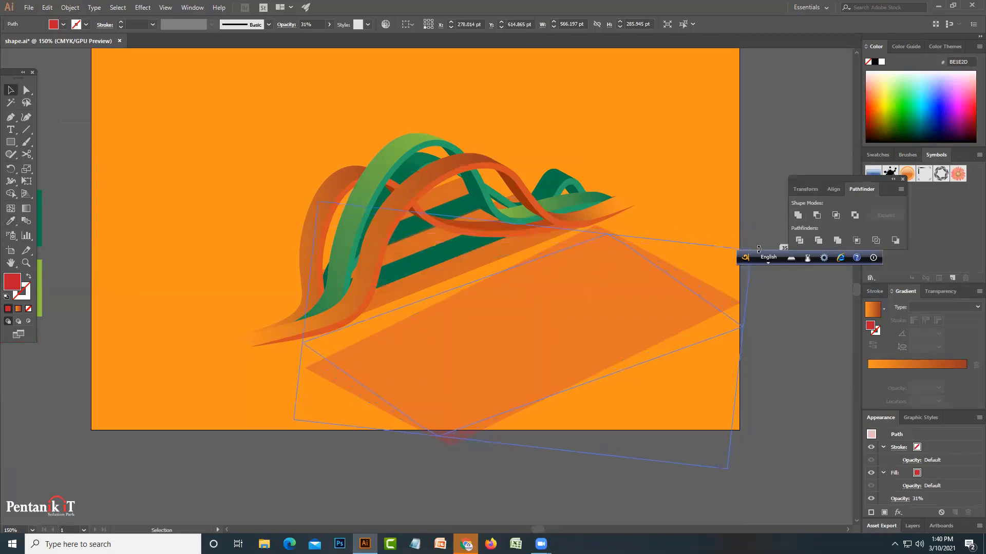
left_click_drag(549, 344, 552, 332)
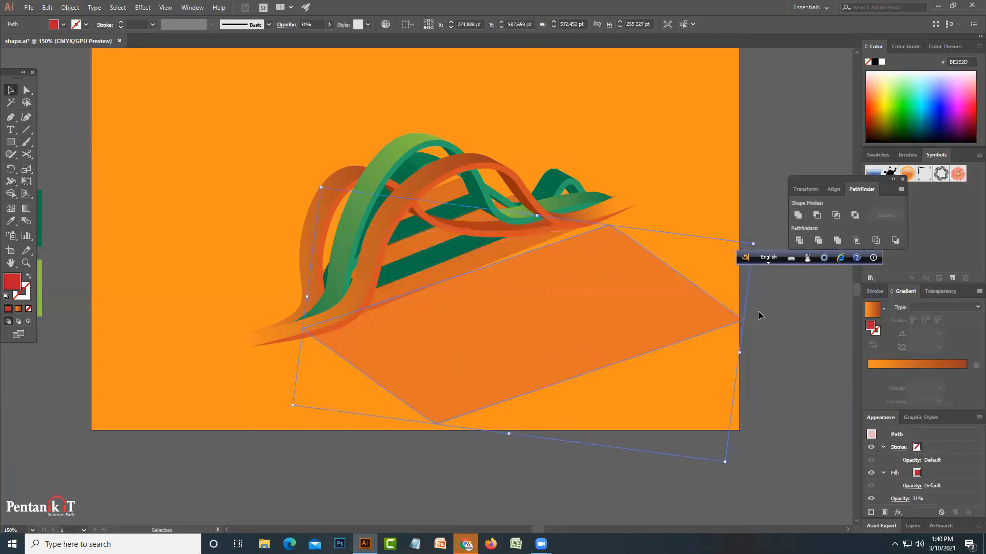
left_click_drag(760, 238, 762, 231)
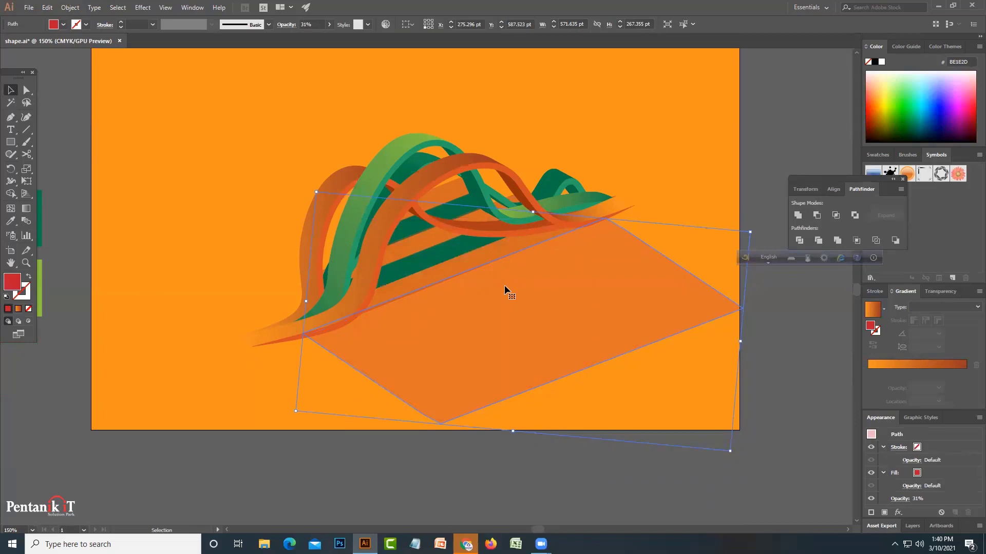
Copy the ribbon's orange gradient onto the parallelogram shadow shape with the Eyedropper.
left_click(809, 365)
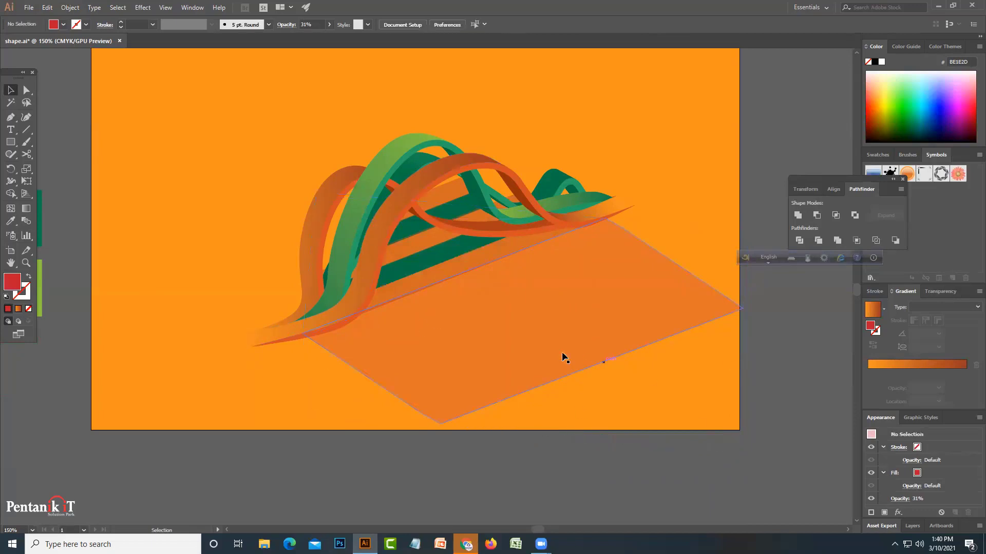
left_click(590, 345)
left_click(10, 221)
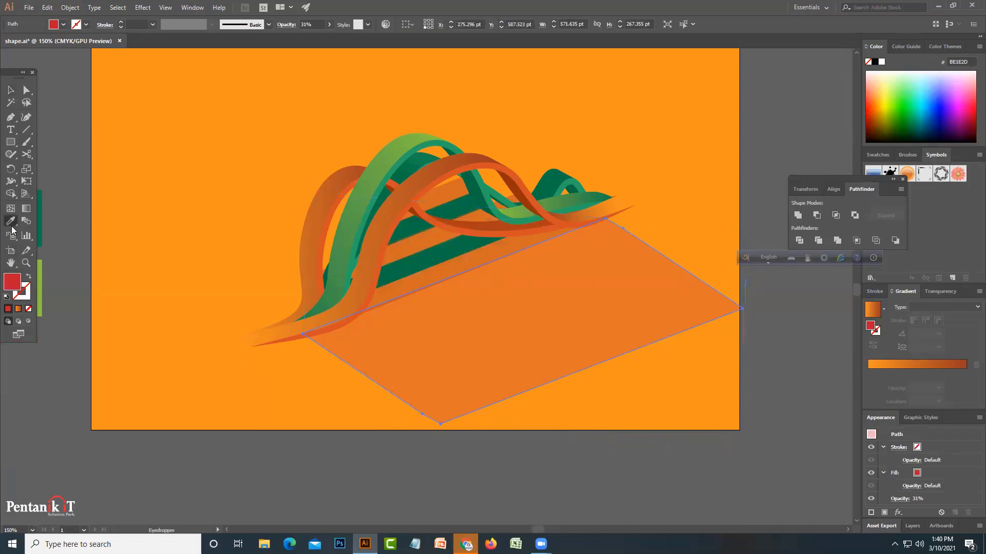
left_click(331, 223)
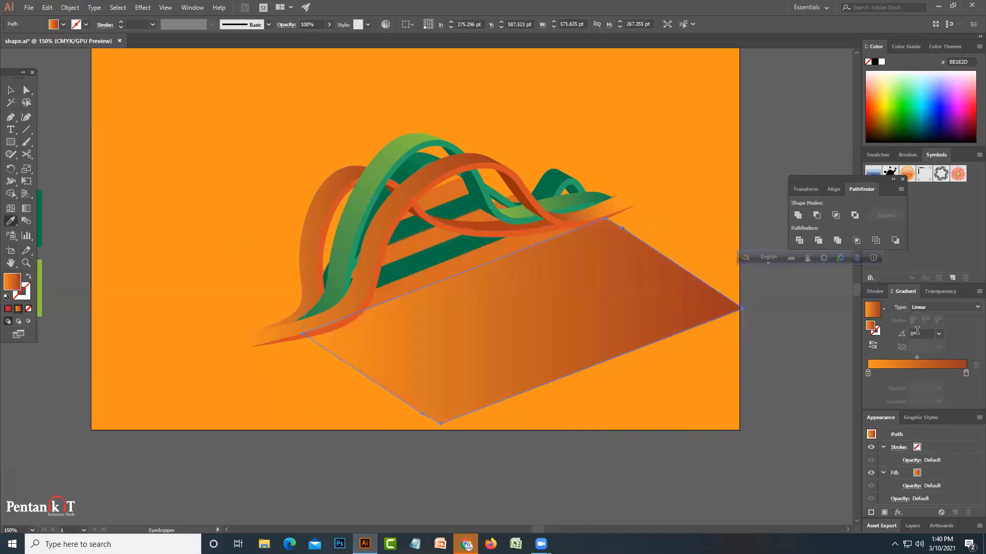
Make the gradient radial with a dark brown centre stop fading to orange, tightening the midpoint.
left_click(932, 311)
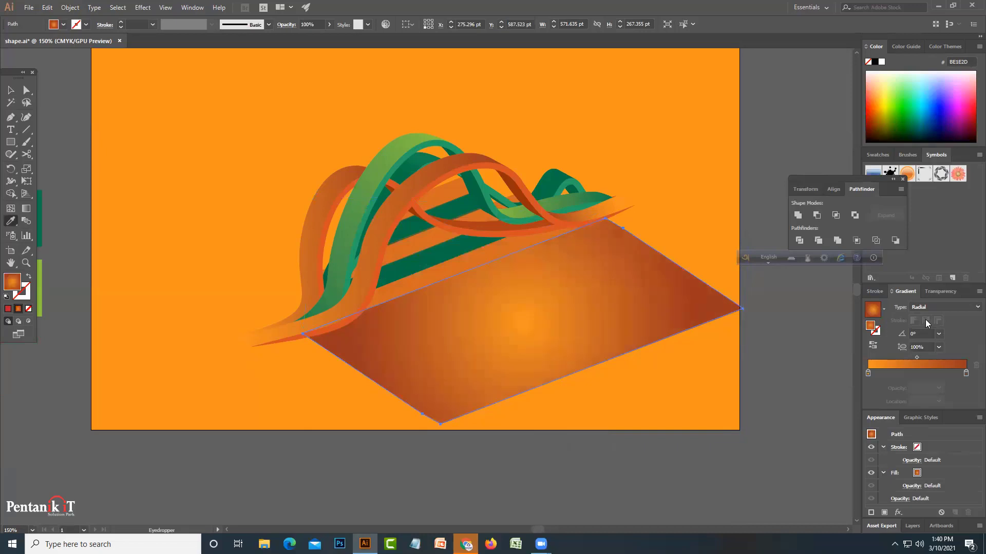
left_click(966, 373)
left_click(915, 373)
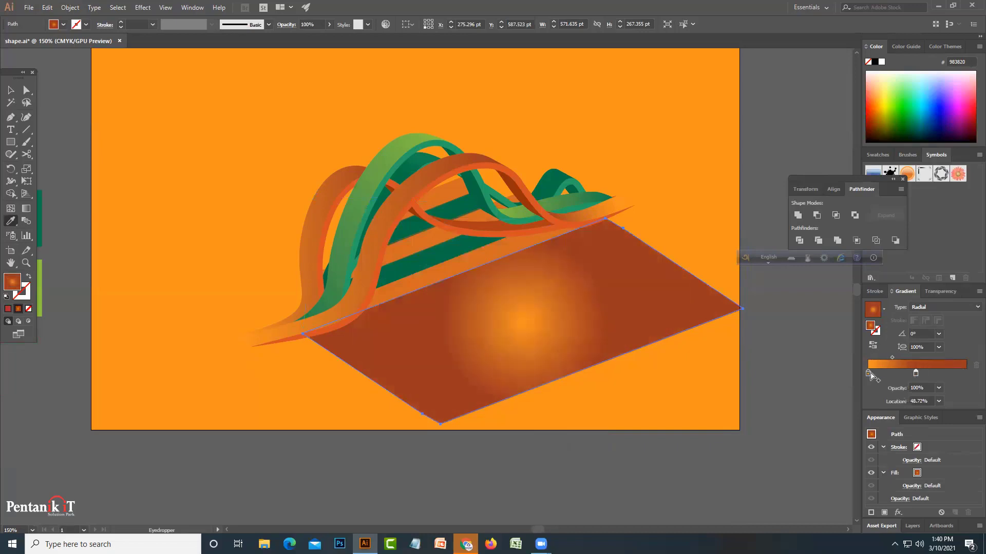
left_click_drag(916, 373, 836, 370)
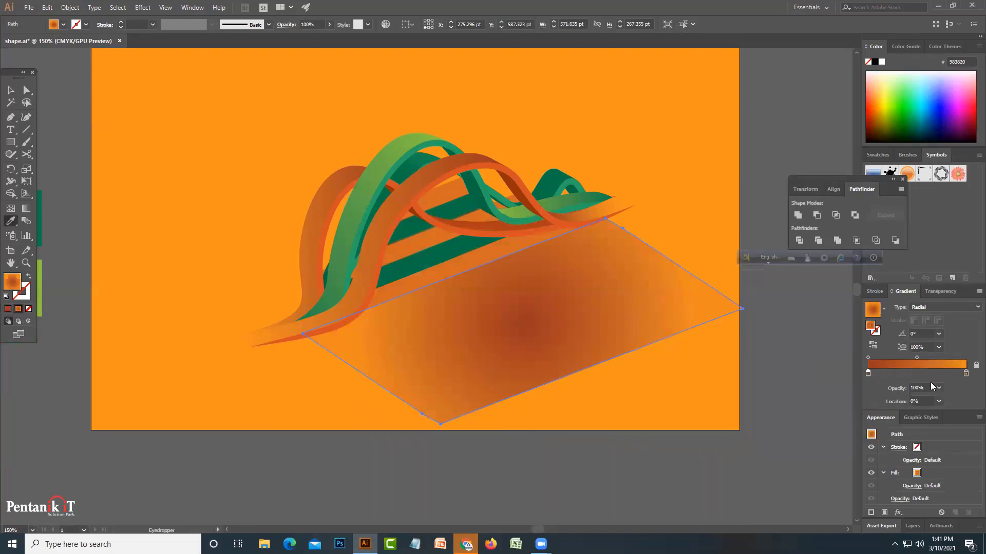
left_click_drag(916, 357, 890, 360)
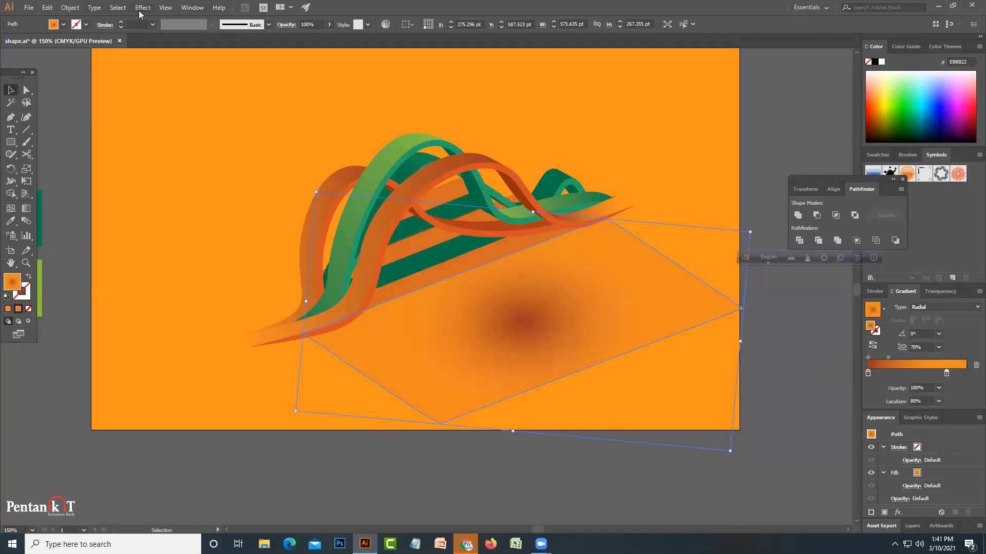
Apply a Gaussian Blur with radius 34.2 to the gradient shadow and nudge it slightly down.
left_click(140, 9)
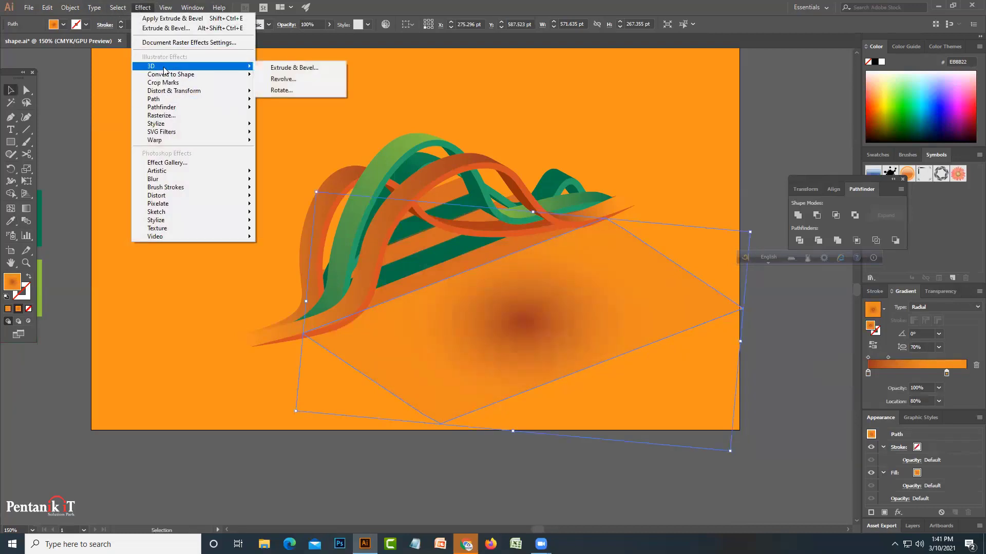
mouse_move(196, 179)
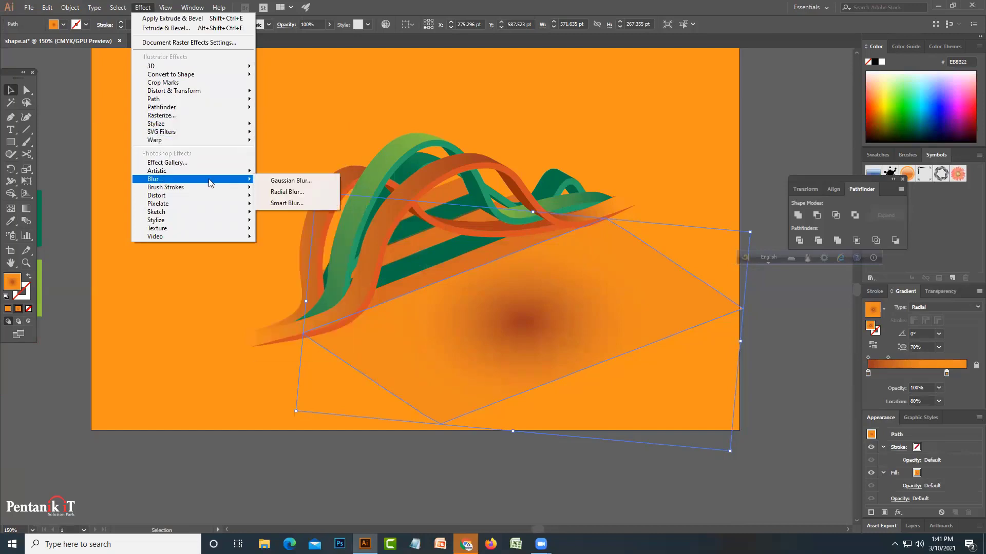
left_click(289, 181)
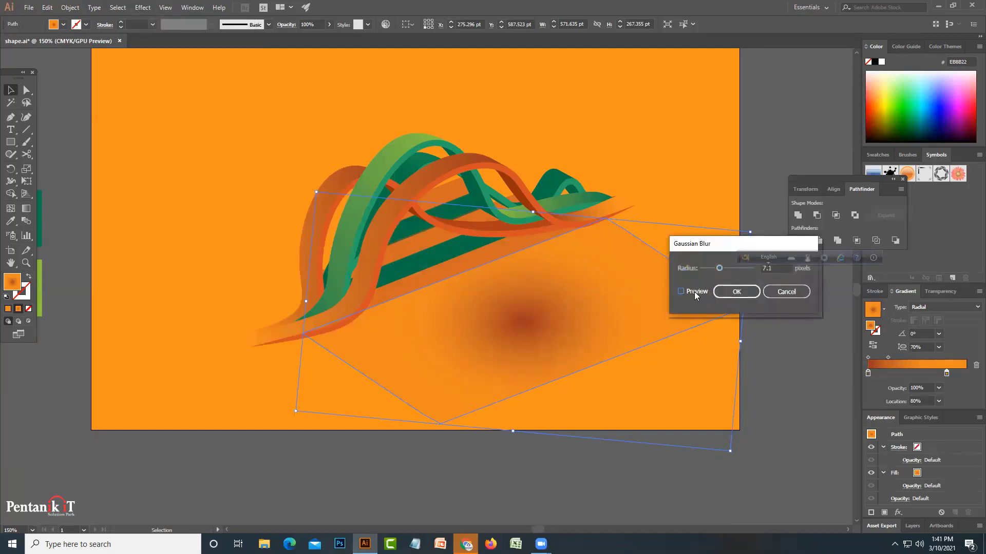
left_click(733, 269)
left_click(737, 292)
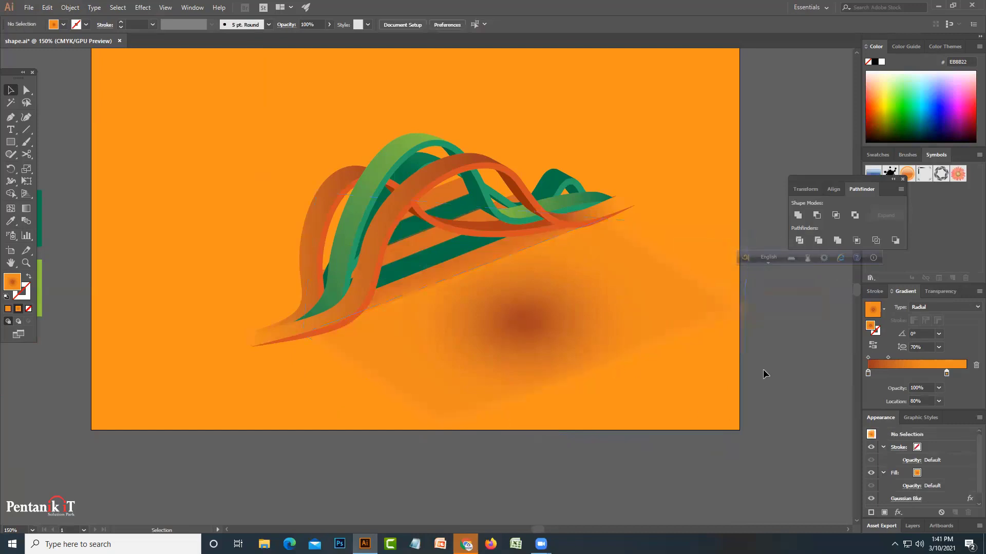
left_click_drag(574, 337, 579, 361)
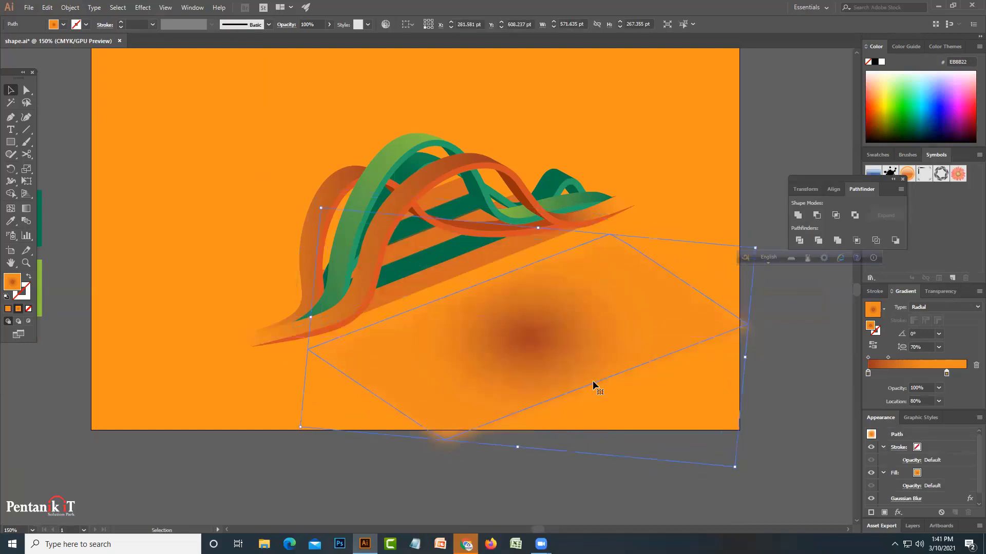
Try expanding the blurred shadow's appearance and moving it, then undo that change.
left_click(70, 7)
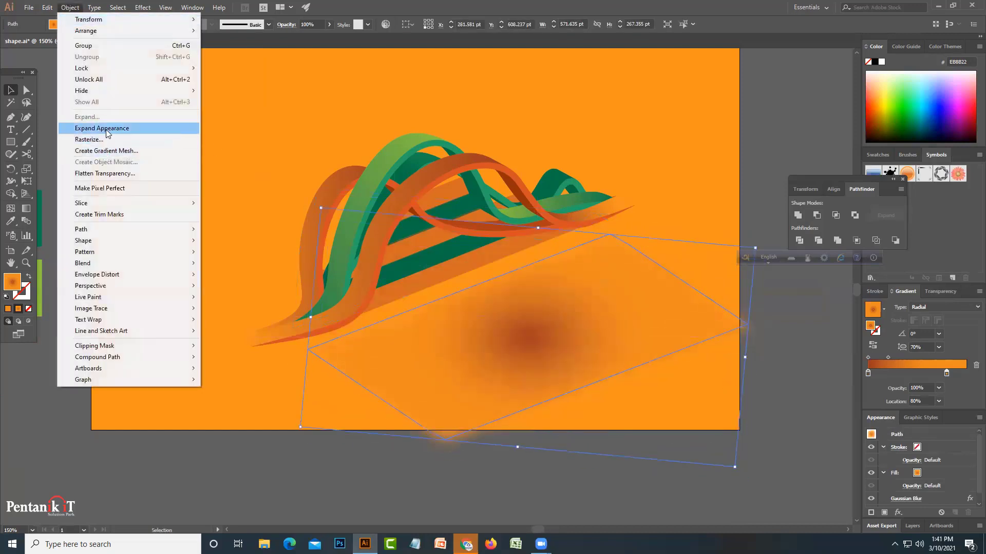
left_click(105, 128)
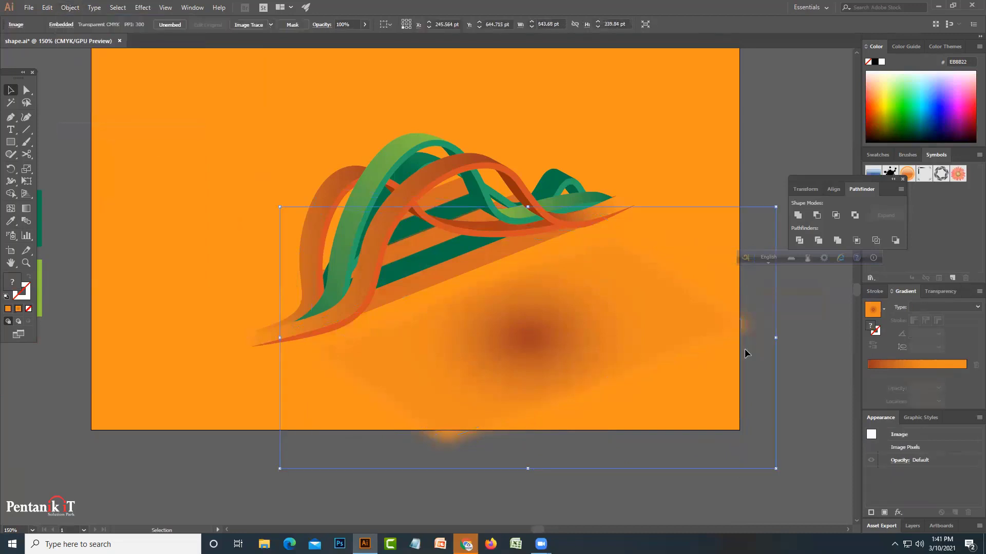
left_click_drag(559, 341, 717, 381)
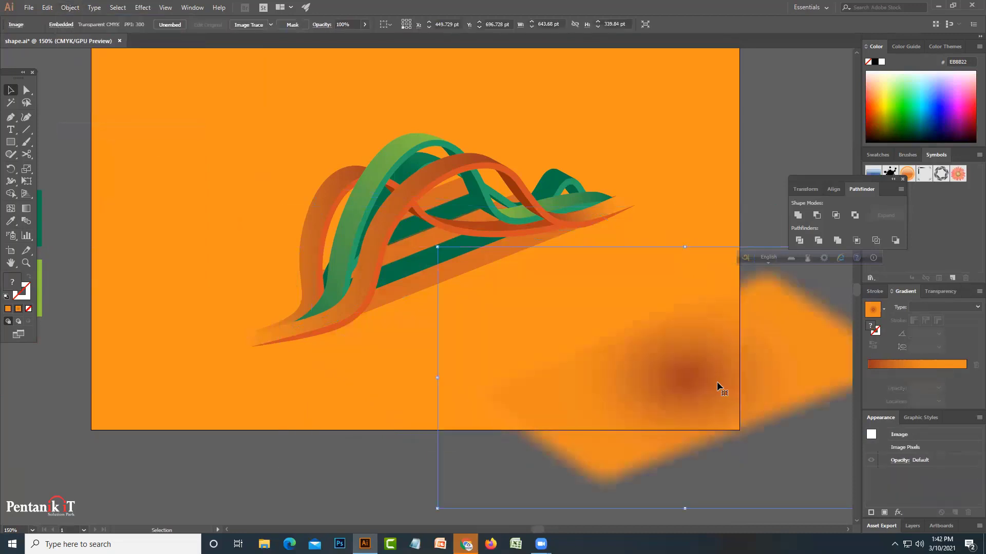
key("ctrl+z")
key("ctrl+z")
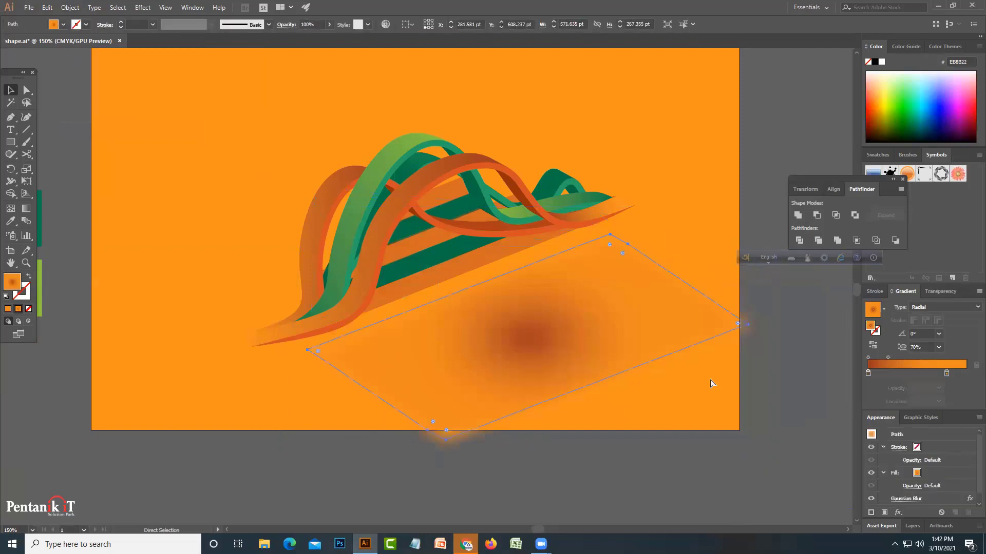
Cut the shadow path at its right corner with Scissors and move it beneath the ribbons.
left_click(26, 154)
left_click(688, 282)
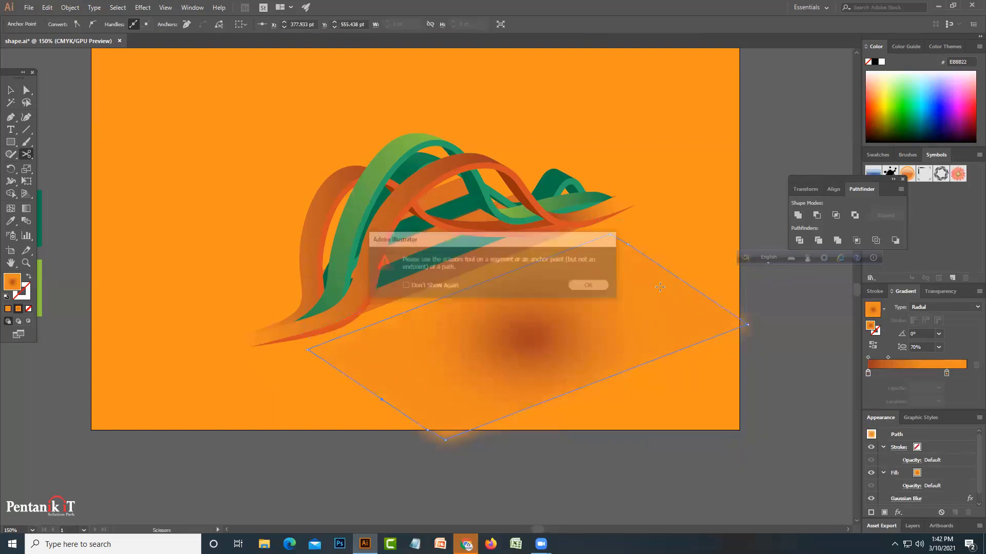
left_click(685, 283)
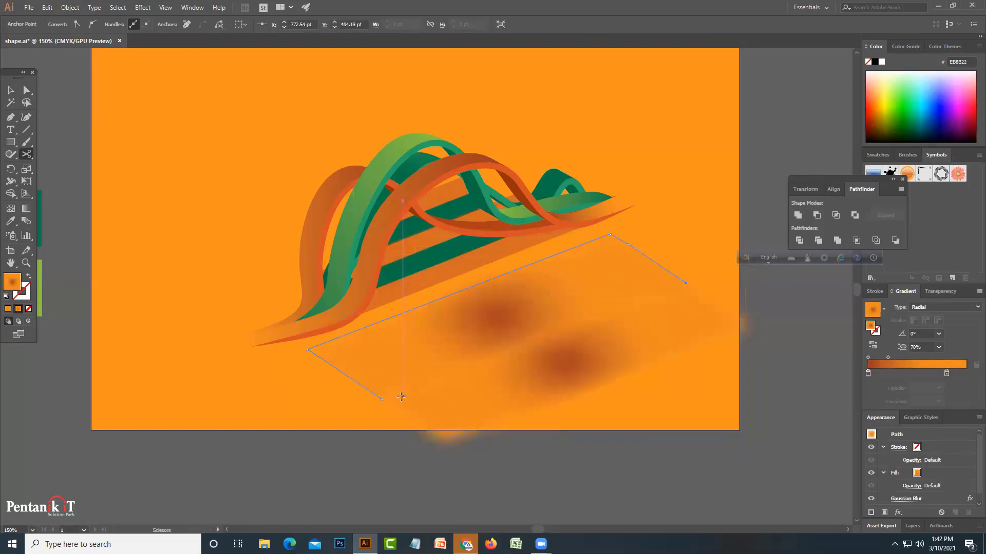
left_click(10, 90)
left_click(495, 295)
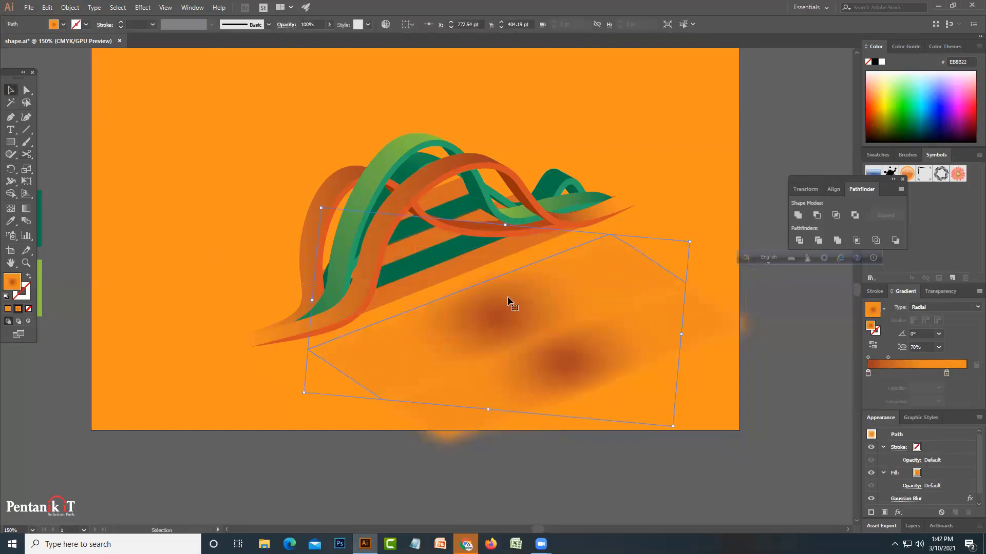
mouse_move(508, 297)
left_mouse_down()
mouse_move(525, 321)
mouse_move(499, 306)
left_mouse_up()
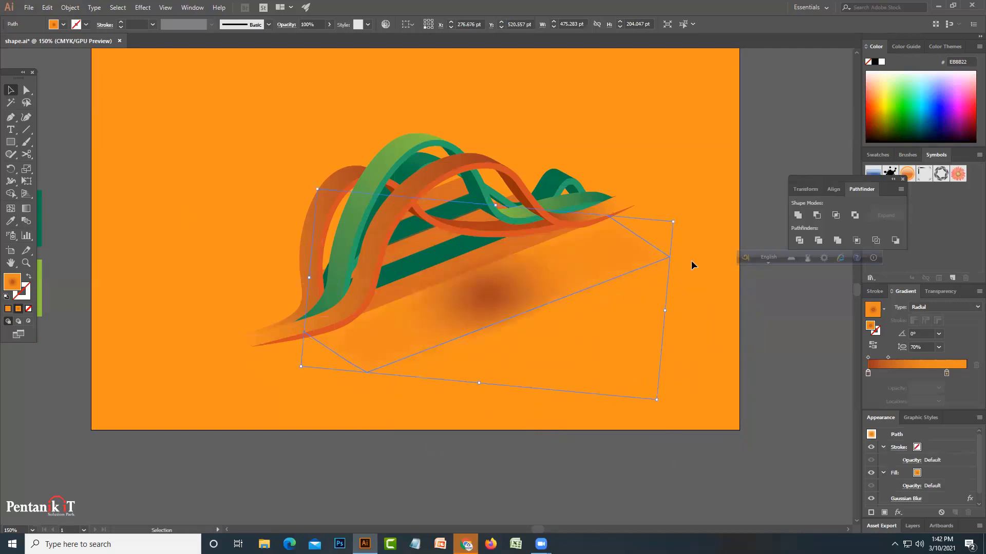
left_click(717, 350)
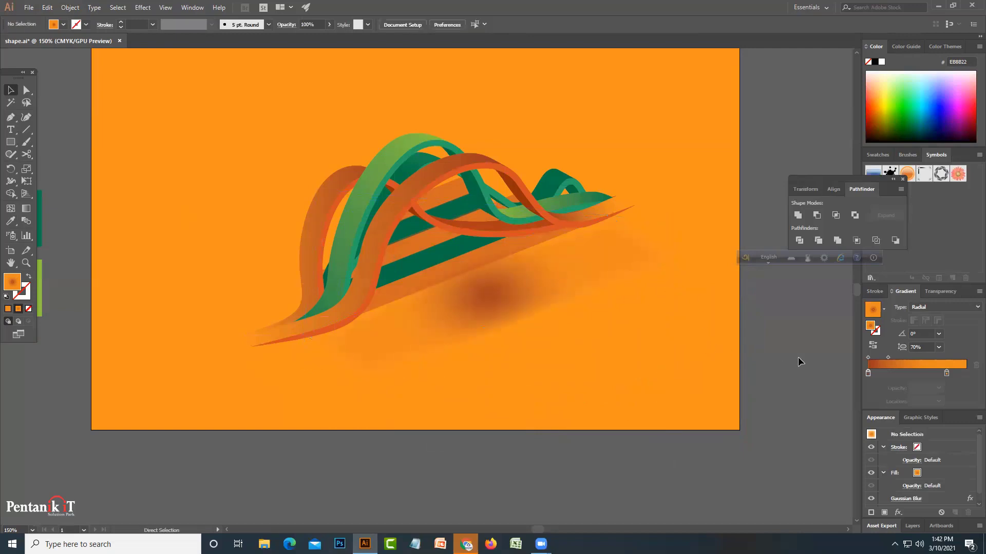
Scale the blurred shadow up to about 574 × 272 pt and shift it slightly down-right.
left_click(506, 262)
left_click_drag(673, 225, 697, 200)
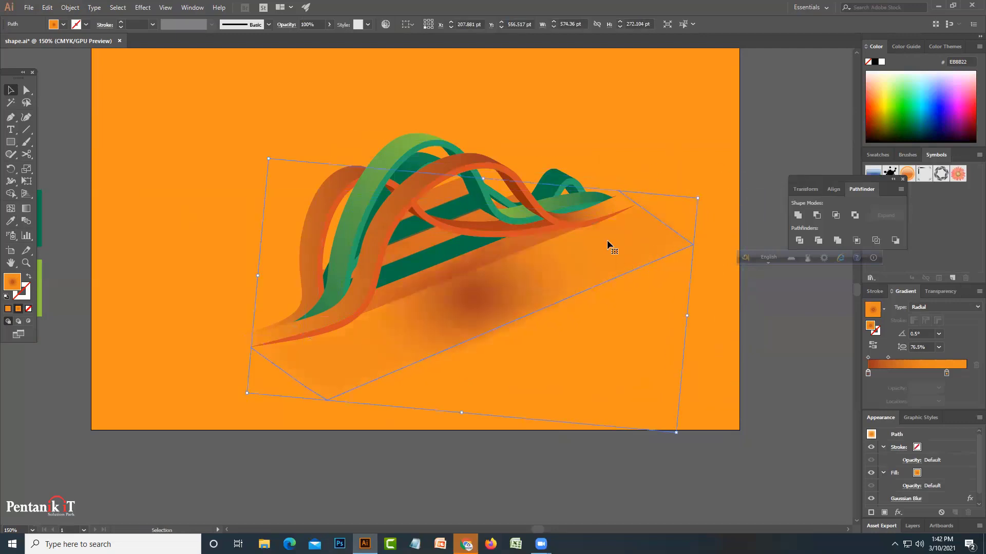
key("a")
left_click_drag(570, 272, 576, 284)
left_click(746, 378)
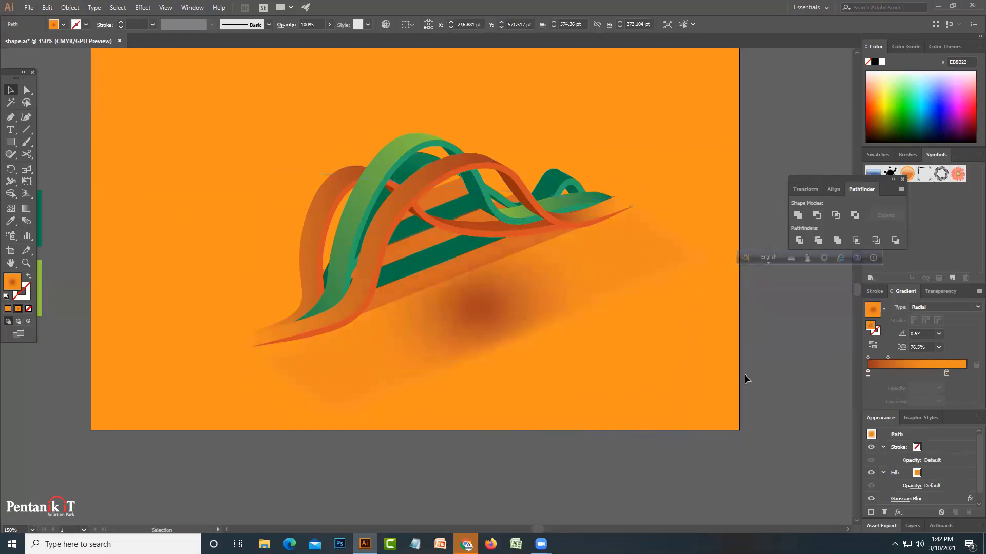
Check the whole artboard by zooming out and back in, then save the document.
key("ctrl+minus")
key("ctrl+minus")
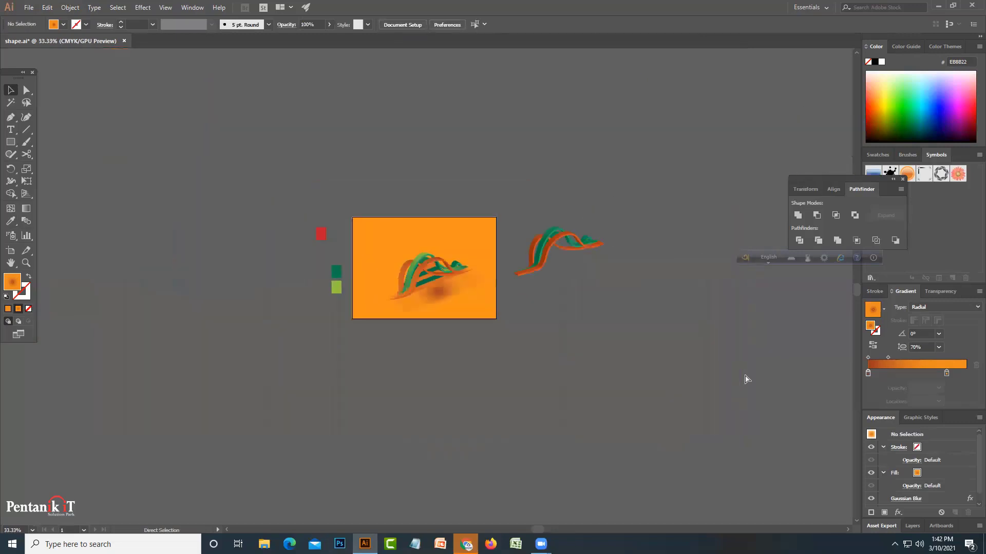
key("ctrl+plus")
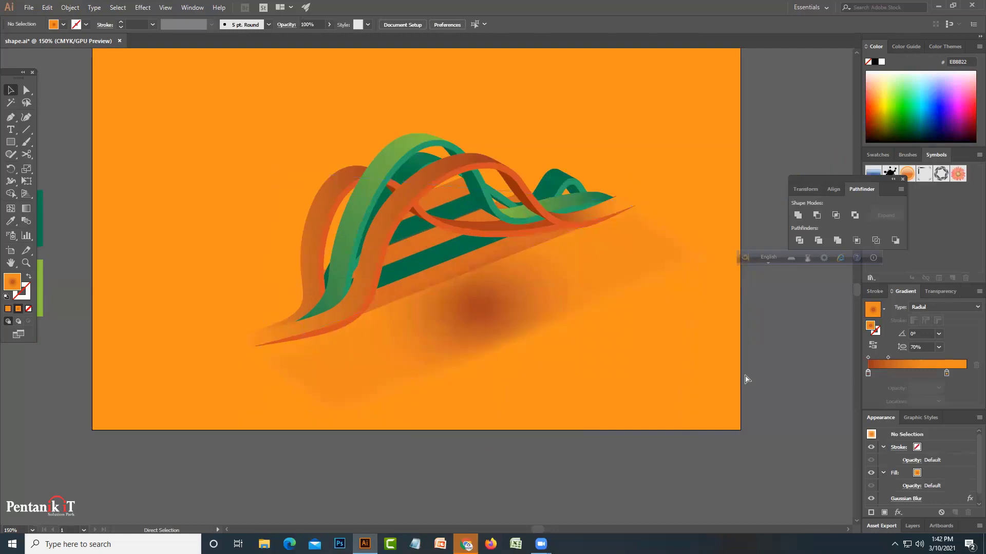
key("ctrl+s")
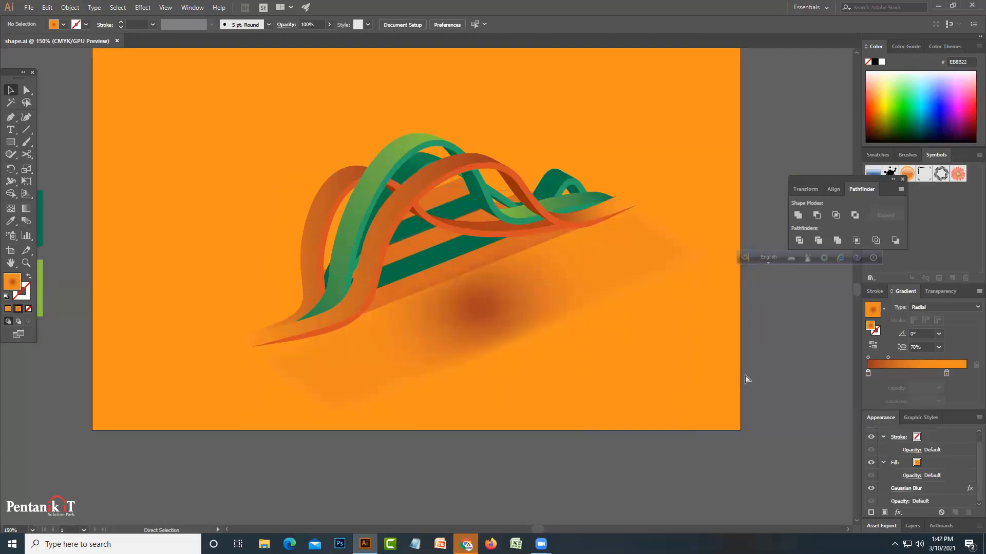
scroll(630, 349, "up", 2)
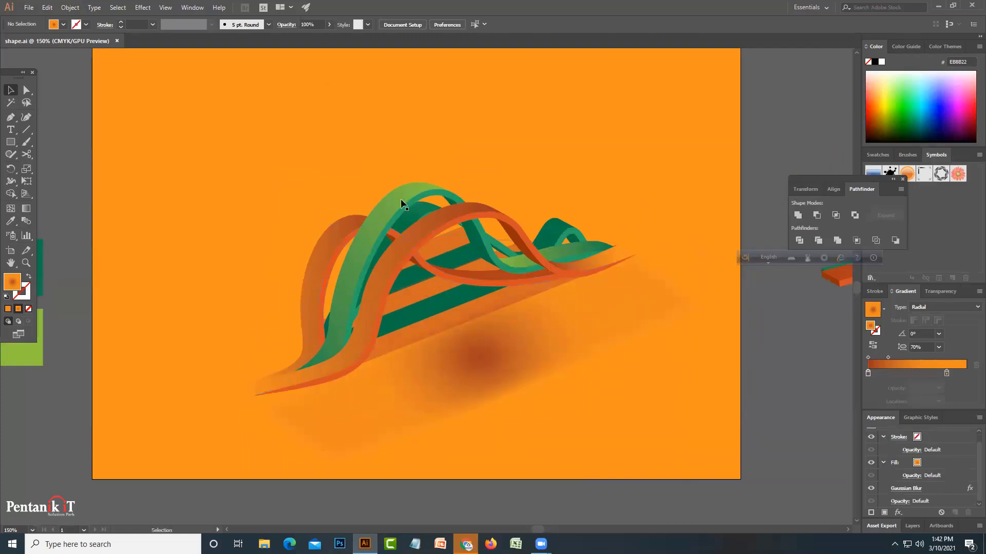